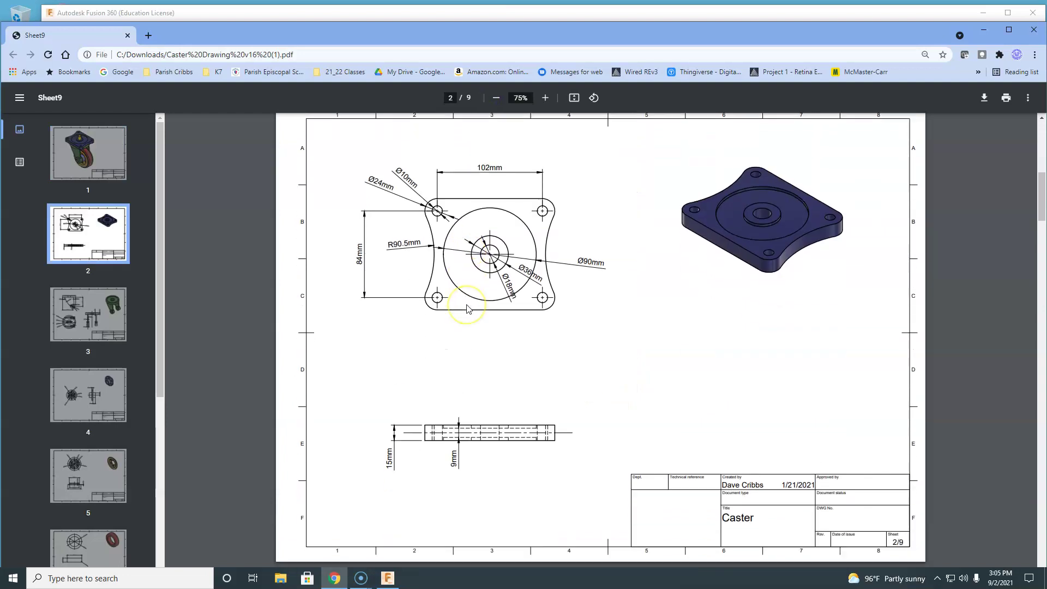
- Examine the plate, frame and hub sheets of the caster drawing PDF, comparing the parts and the hub's dimensions
scroll(465, 312, down, 1)
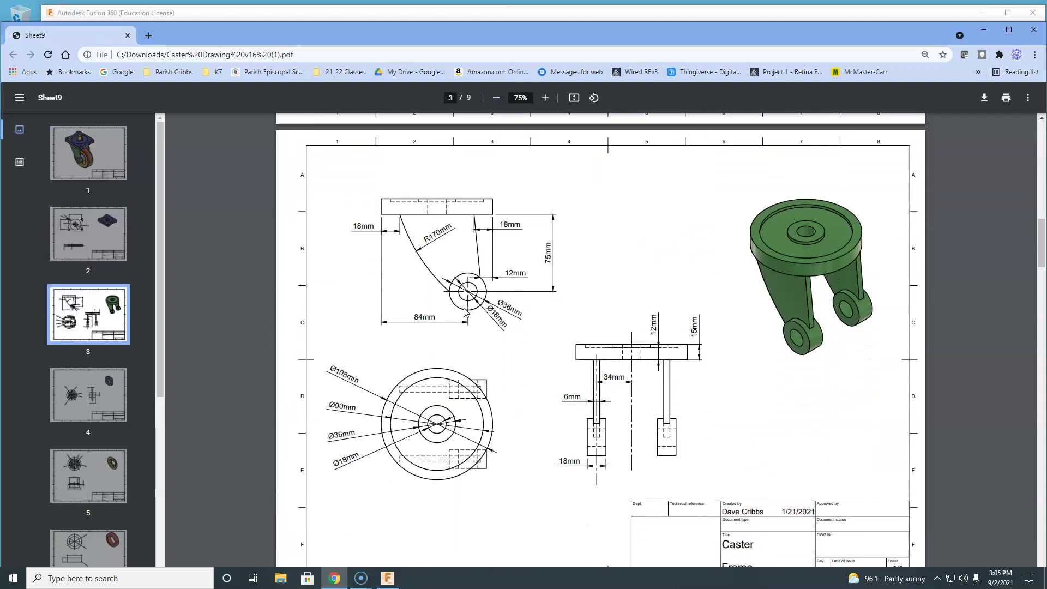
scroll(465, 312, down, 9)
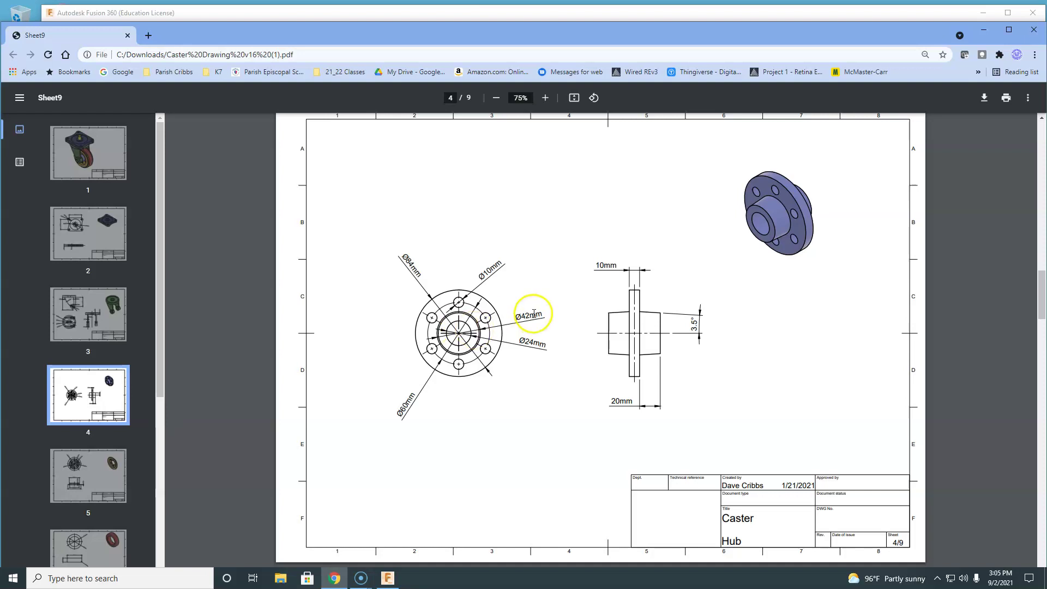
click(545, 97)
click(545, 98)
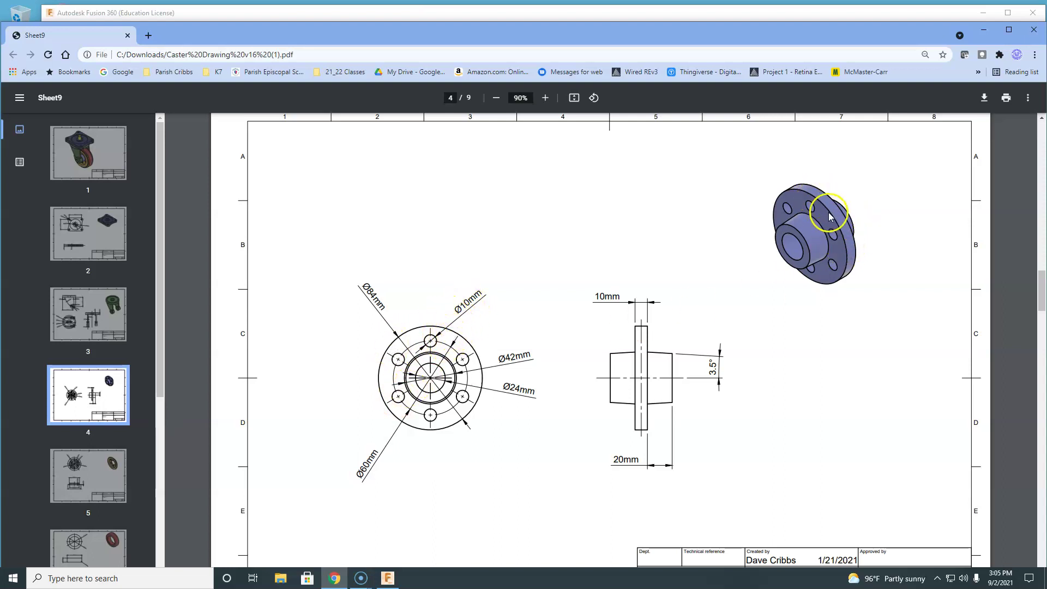
scroll(816, 236, up, 8)
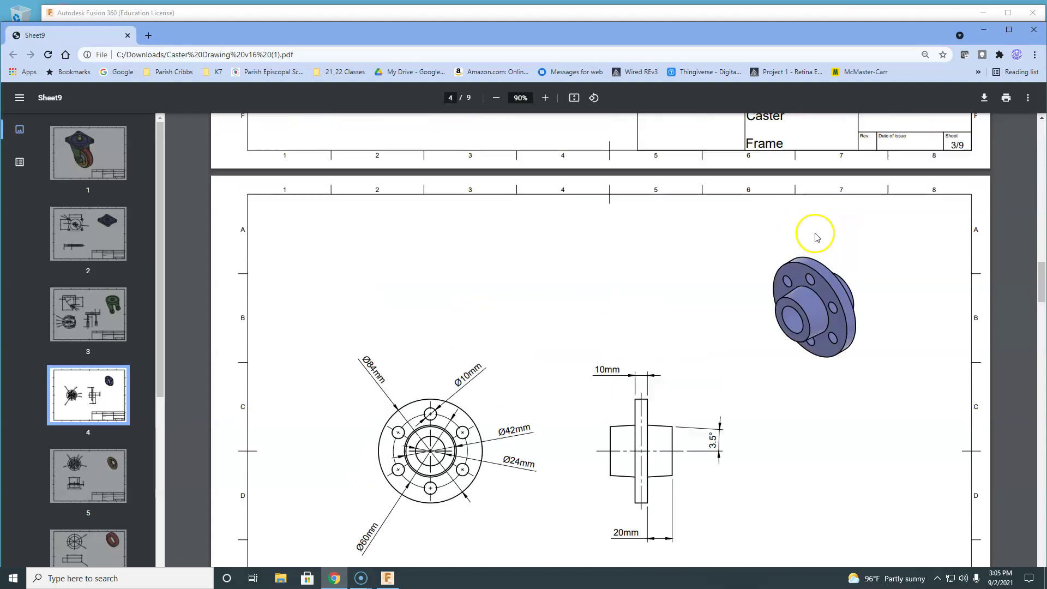
scroll(816, 236, up, 2)
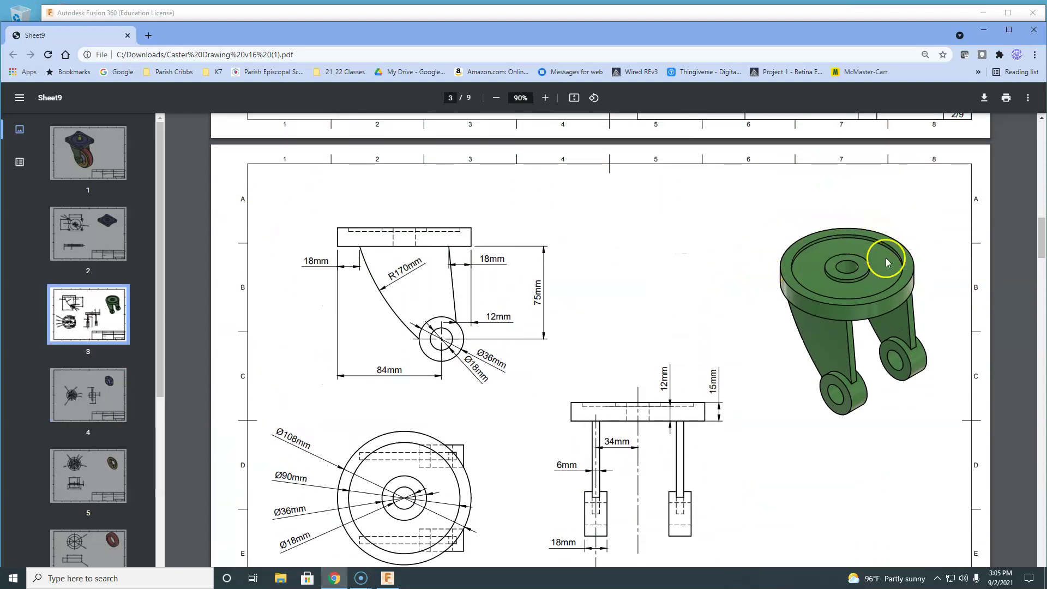
scroll(861, 267, up, 8)
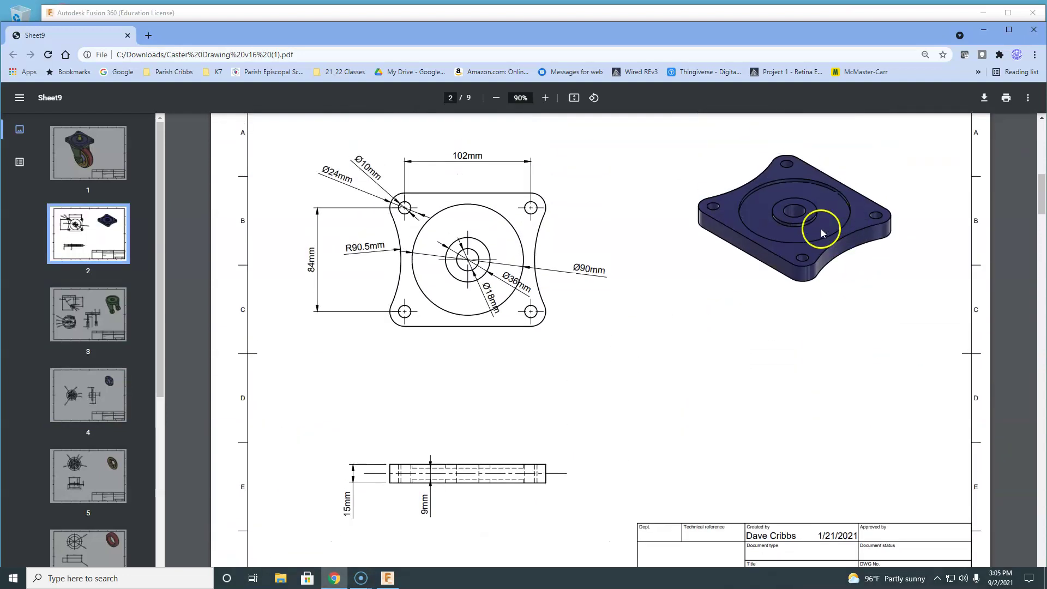
scroll(801, 227, down, 17)
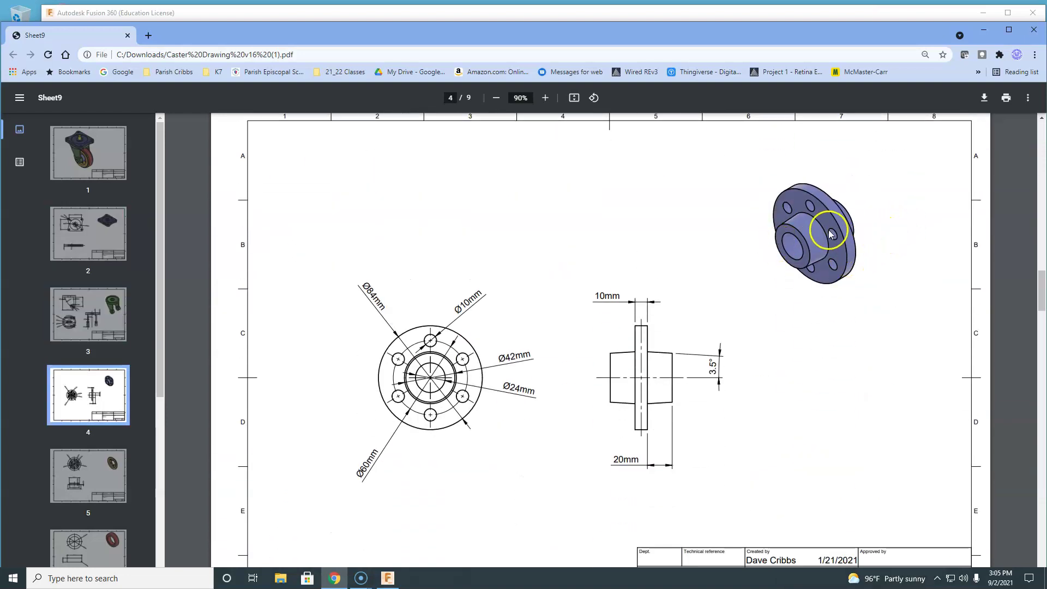
- Switch to Fusion 360, hide the Plate and Frame components, and close the data panel
click(580, 13)
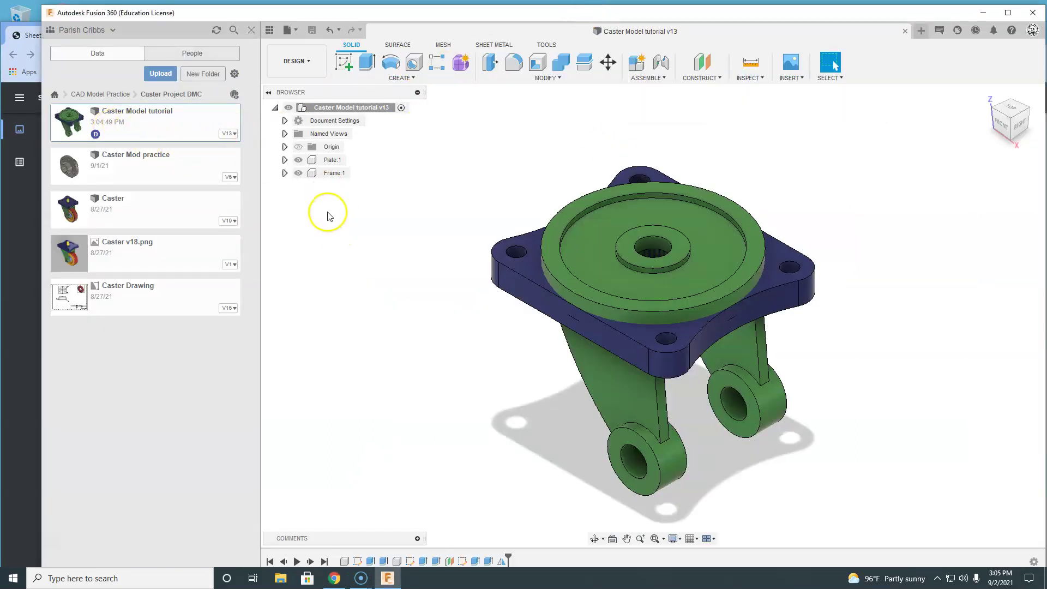
click(299, 161)
click(299, 172)
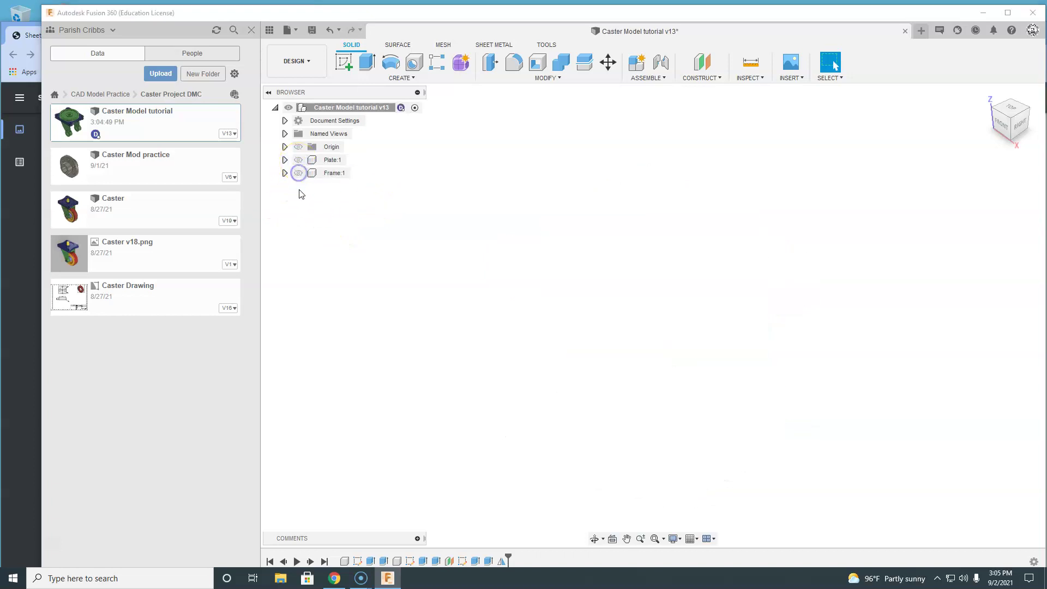
click(269, 30)
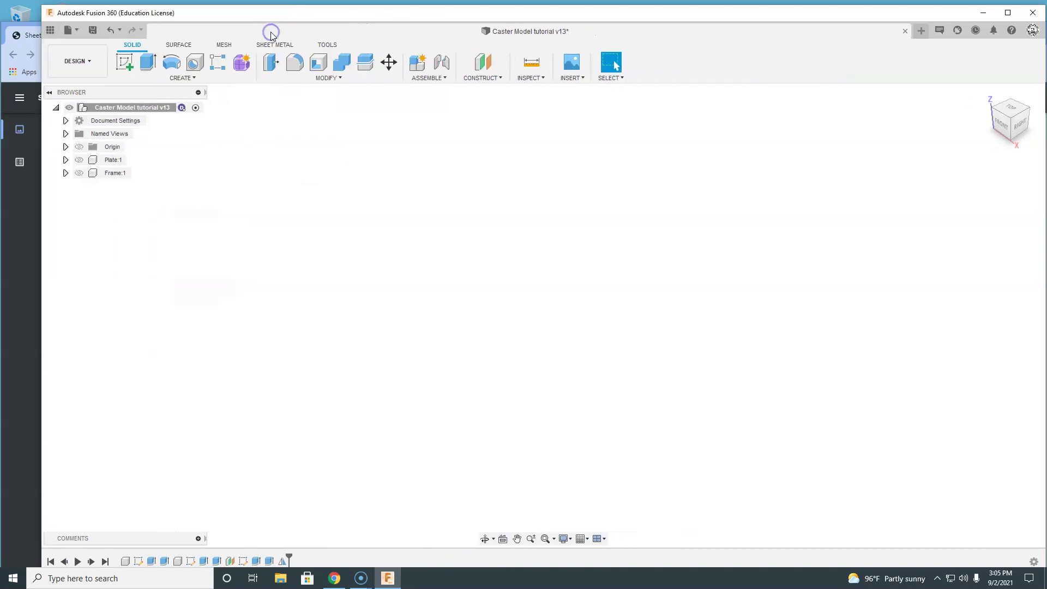
- Create an active internal component named Hub under the top-level caster assembly
right_click(162, 110)
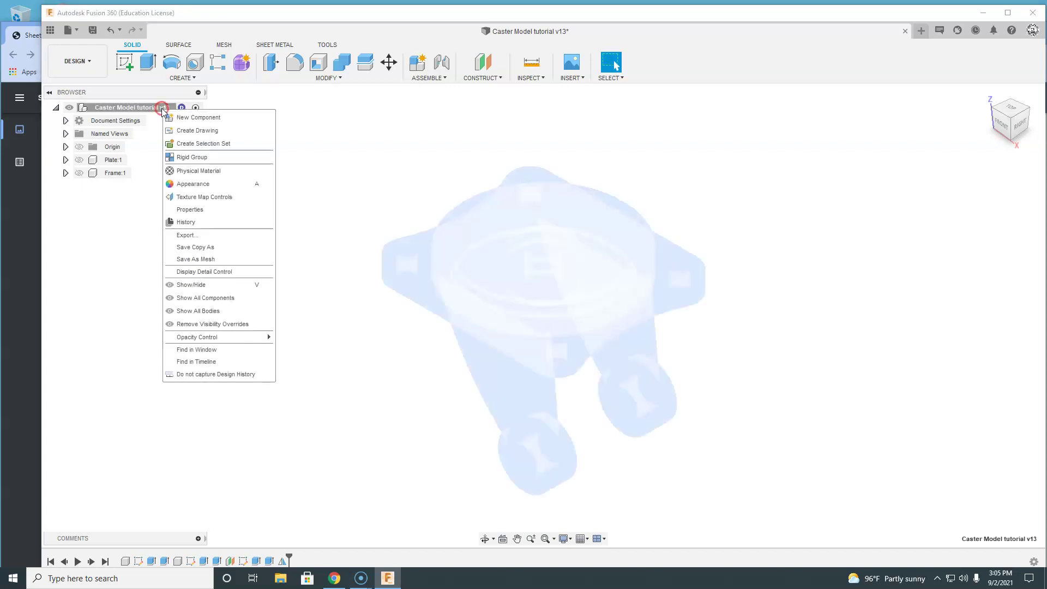
click(192, 118)
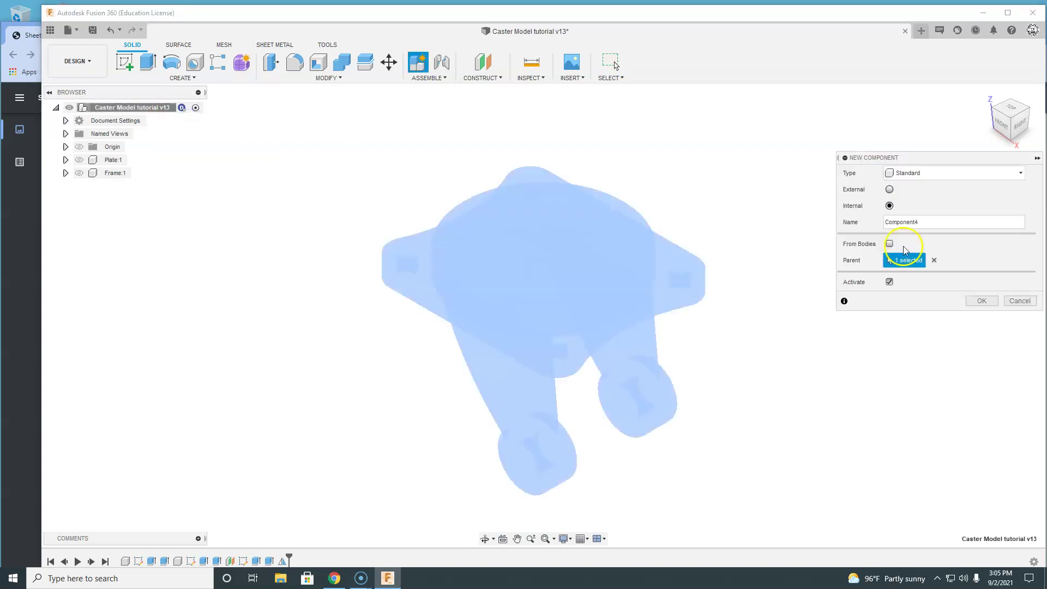
double_click(889, 222)
click(979, 301)
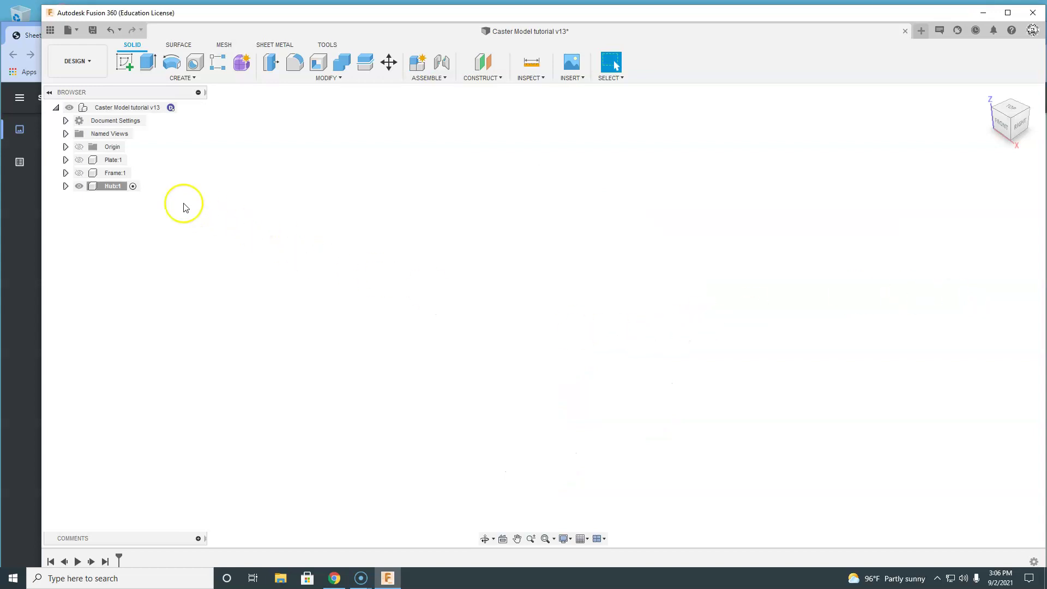
click(133, 186)
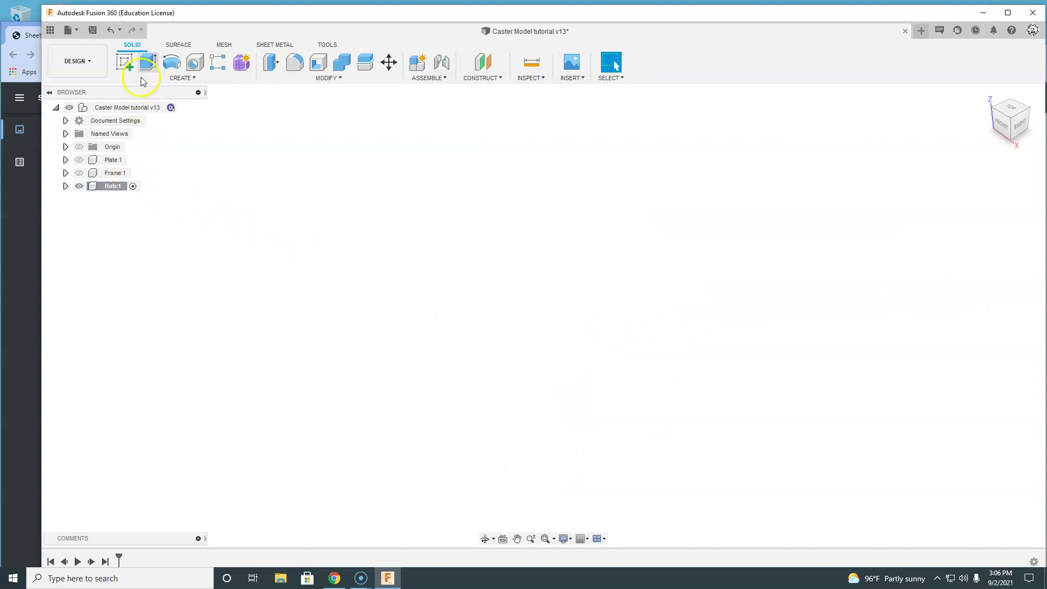
- Start a sketch on the front plane and draw a 24 mm diameter circle centred on the origin
click(127, 64)
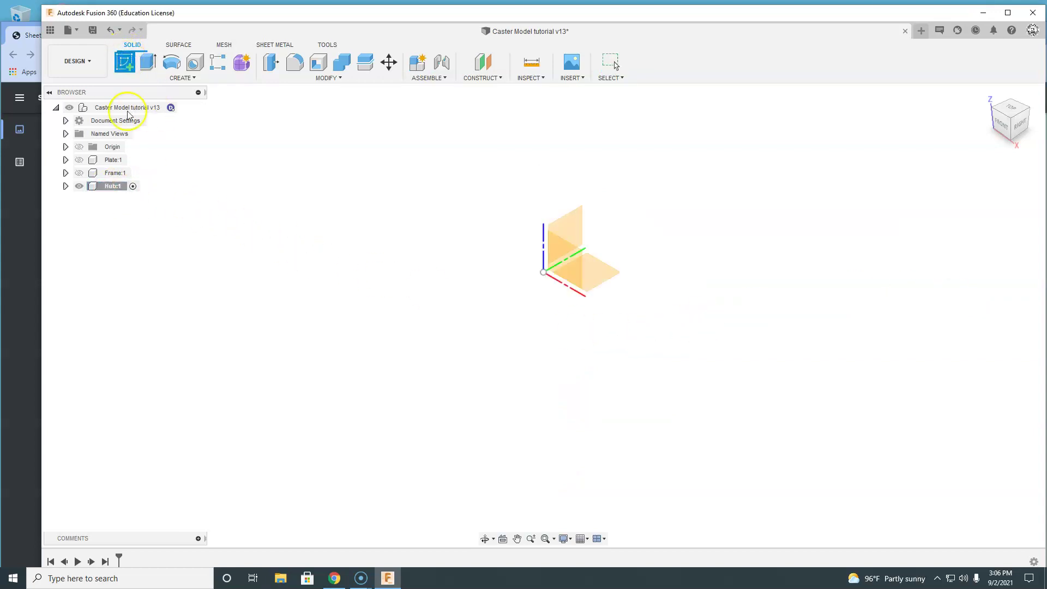
click(569, 263)
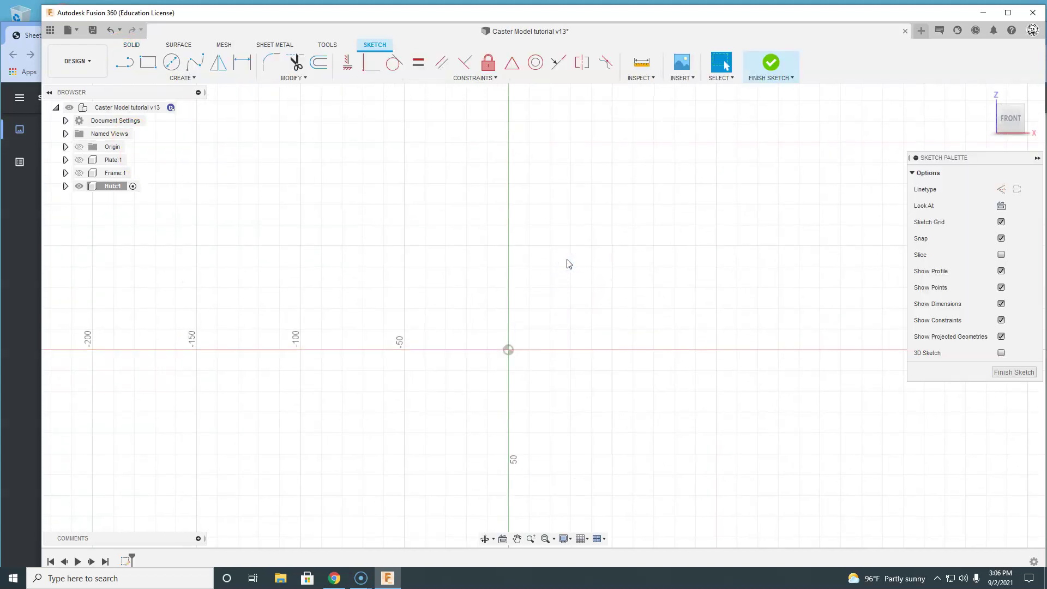
click(30, 286)
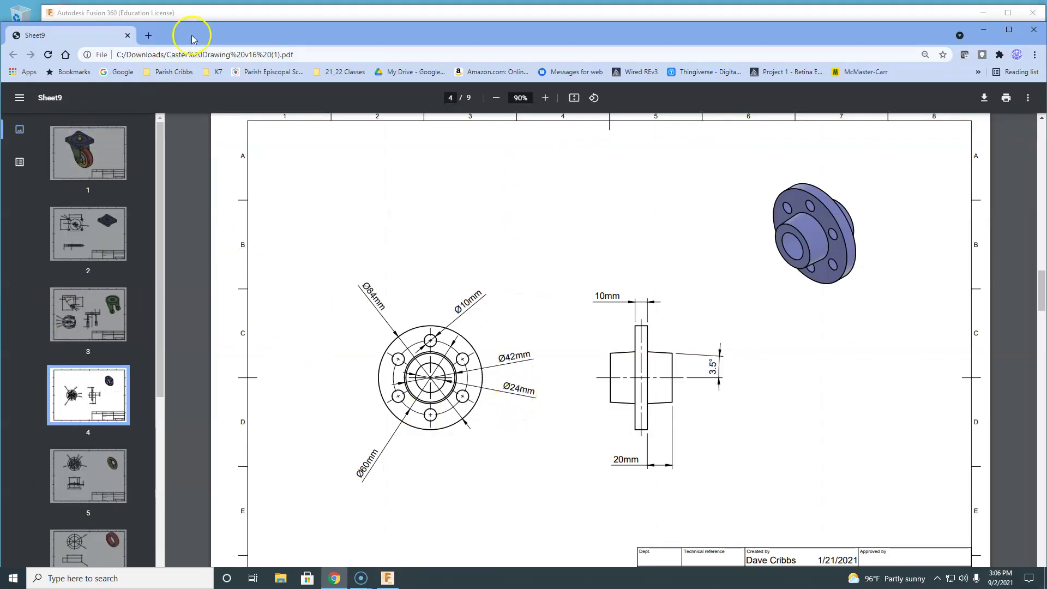
click(208, 15)
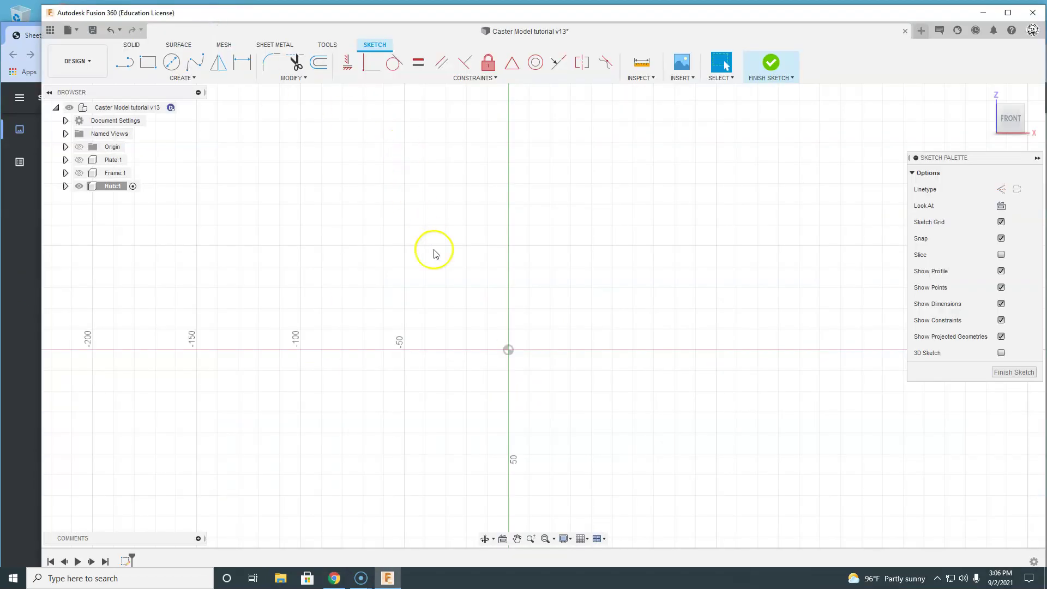
click(513, 353)
key(Return)
key(Escape)
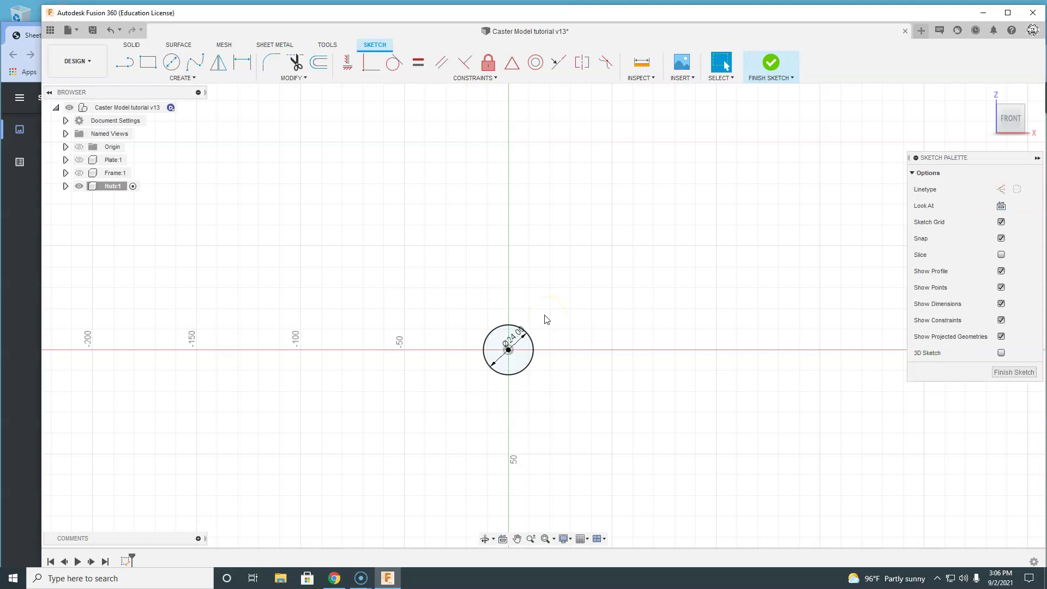
- Draw a concentric 42 mm diameter circle centred on the origin around the bore circle
key(c)
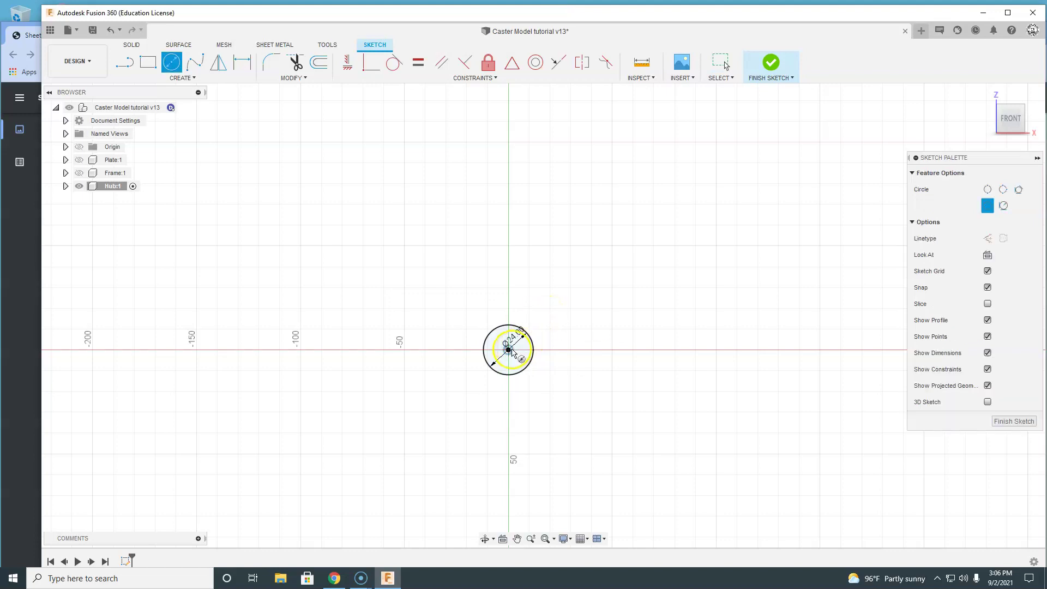
click(510, 352)
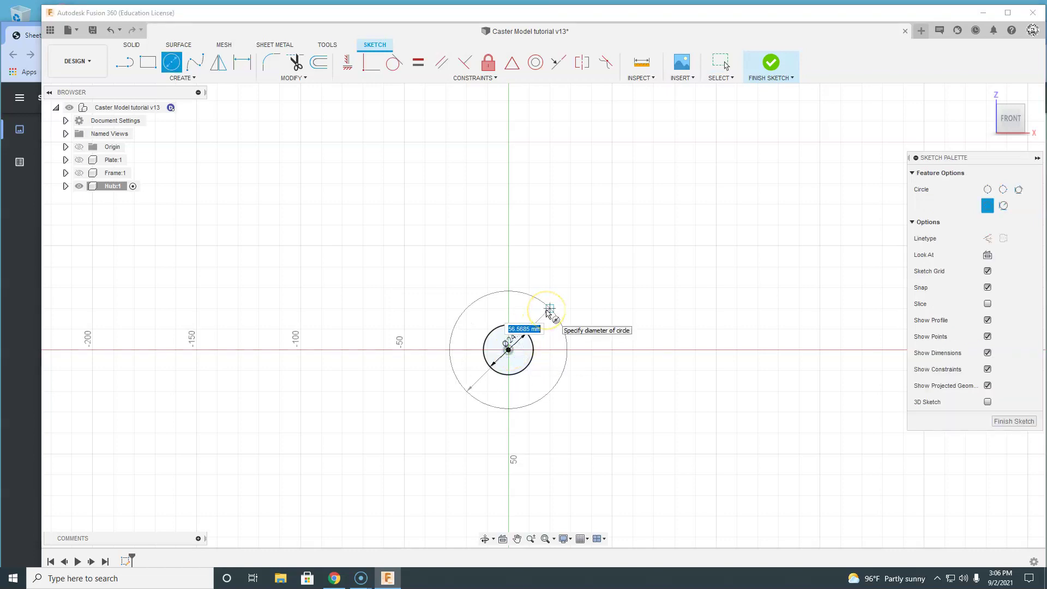
text(42)
key(Return)
key(Escape)
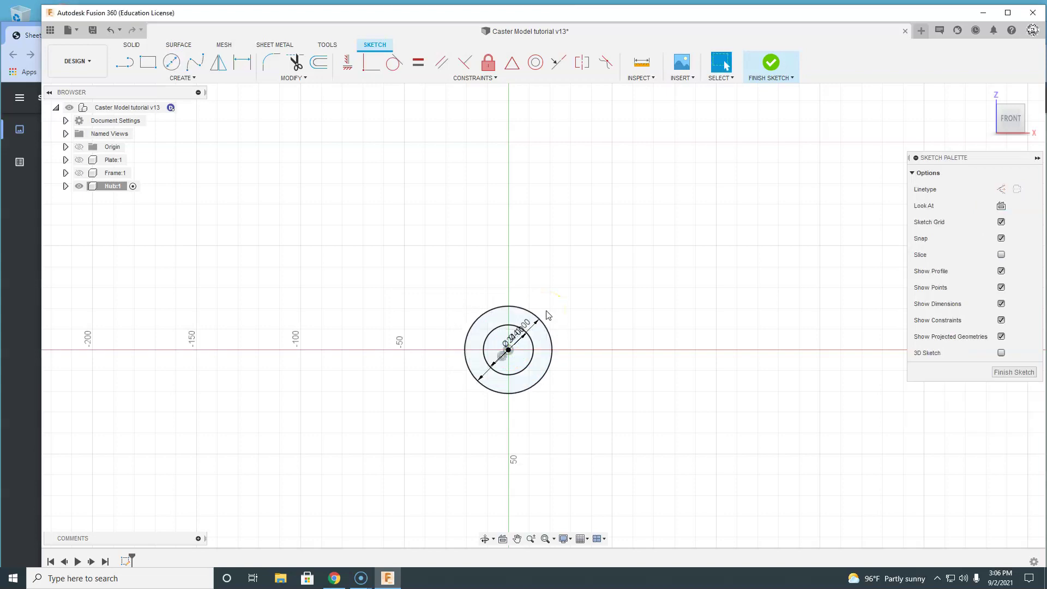
- Move the 24 mm and 42 mm diameter dimension labels outside the circles so they are readable
scroll(527, 332, down, 3)
scroll(528, 334, up, 5)
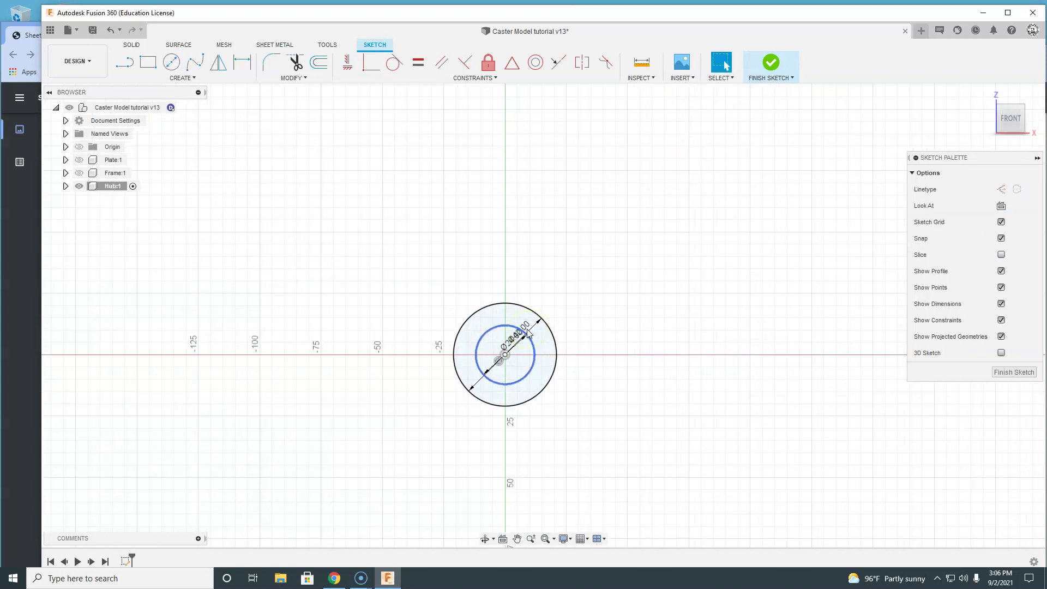
click(527, 339)
drag(516, 343, 631, 393)
- Check the hub drawing in the browser, return to Fusion 360, and draw a 60 mm diameter circle centred on the origin
key(alt+Tab)
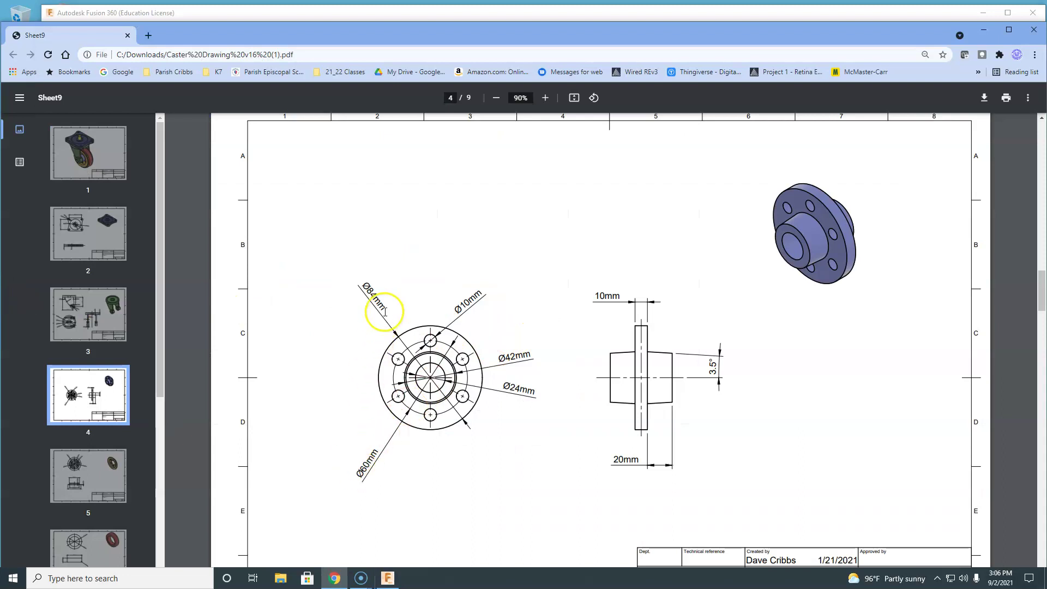
click(282, 12)
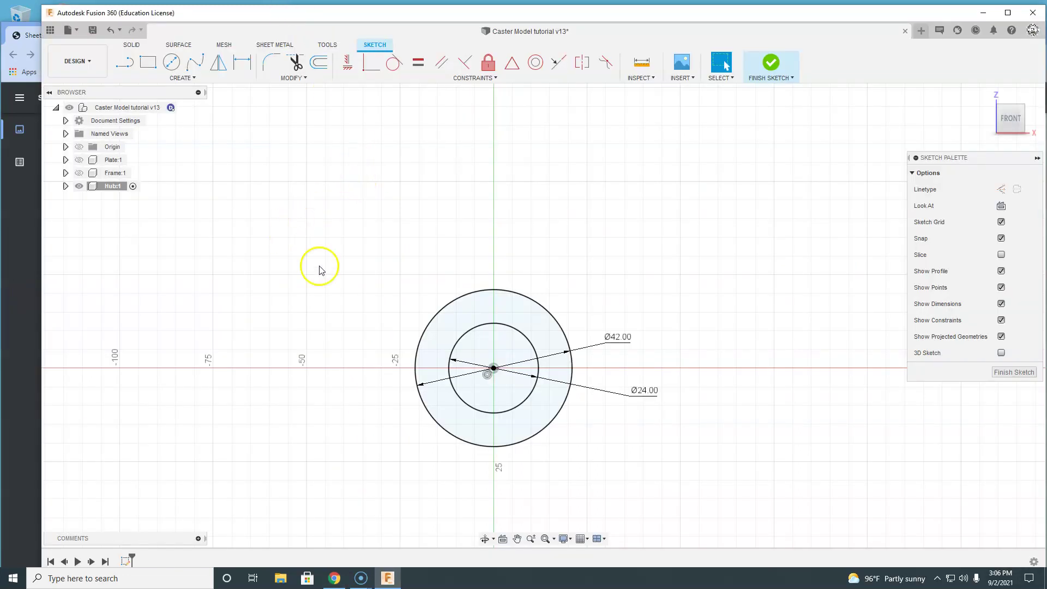
key(c)
click(493, 368)
text(60)
key(Return)
key(Escape)
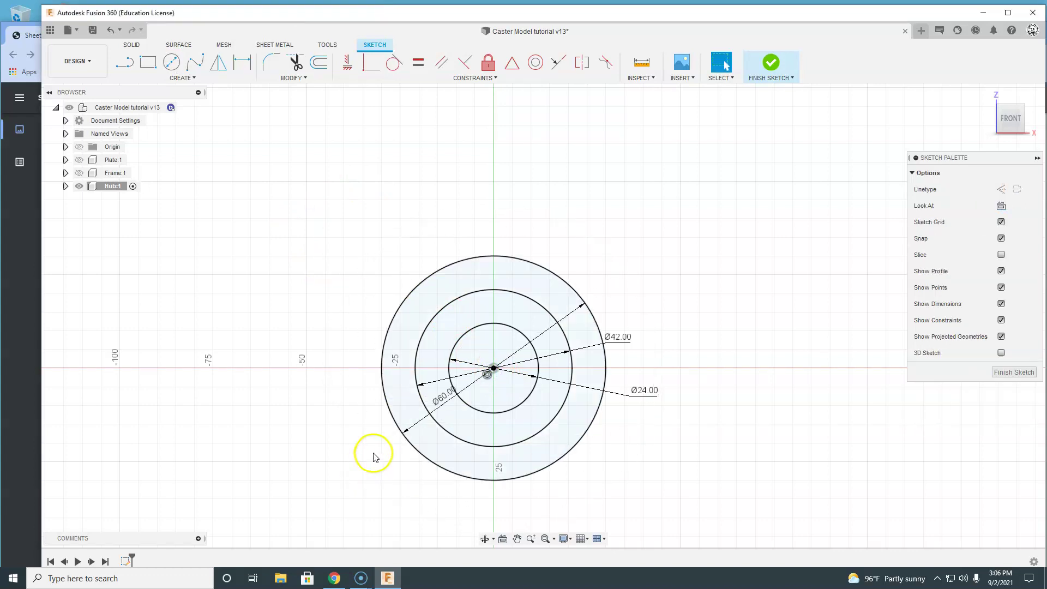
- Draw the hub flange's outer circle, 84 mm in diameter, centred on the origin
click(476, 405)
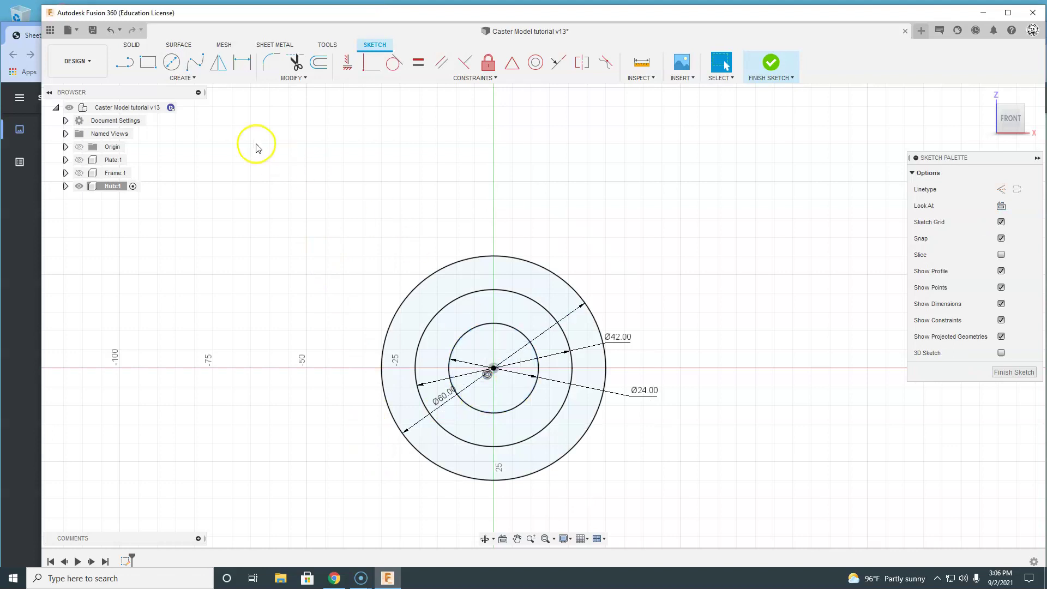
click(184, 78)
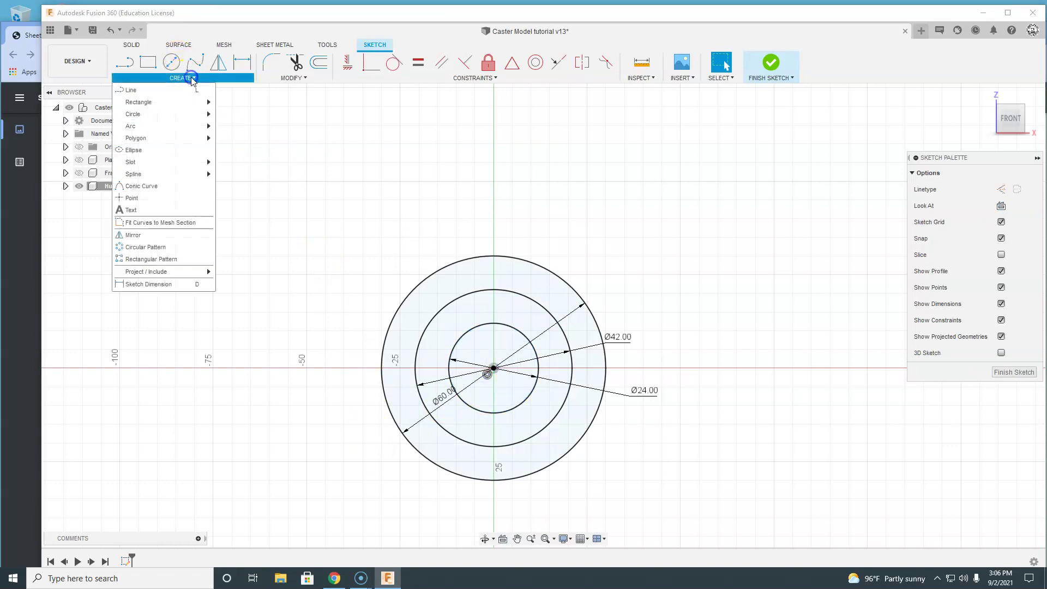
mouse_move(148, 120)
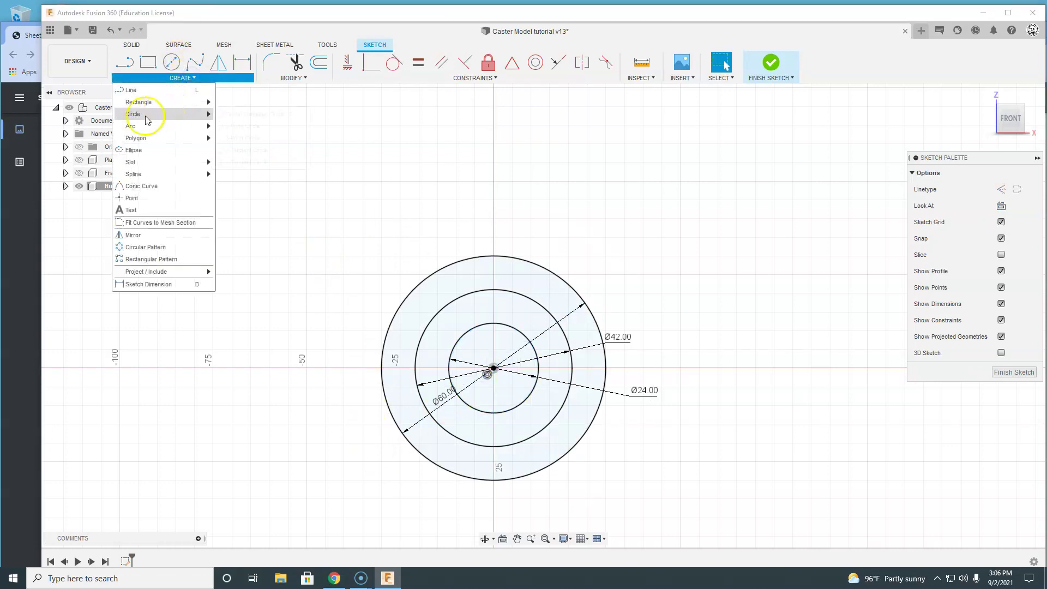
click(259, 114)
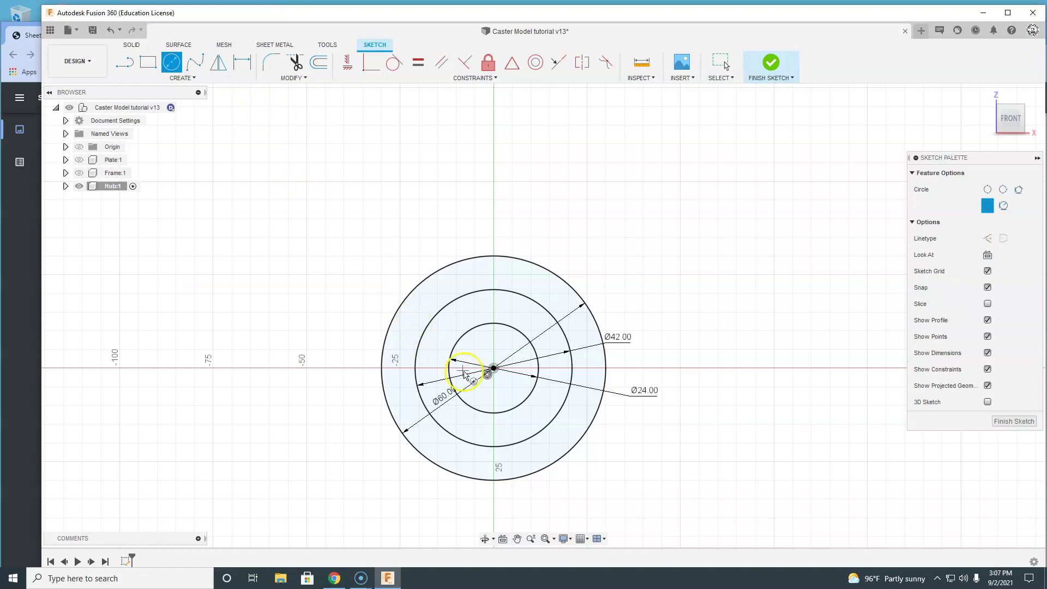
click(494, 369)
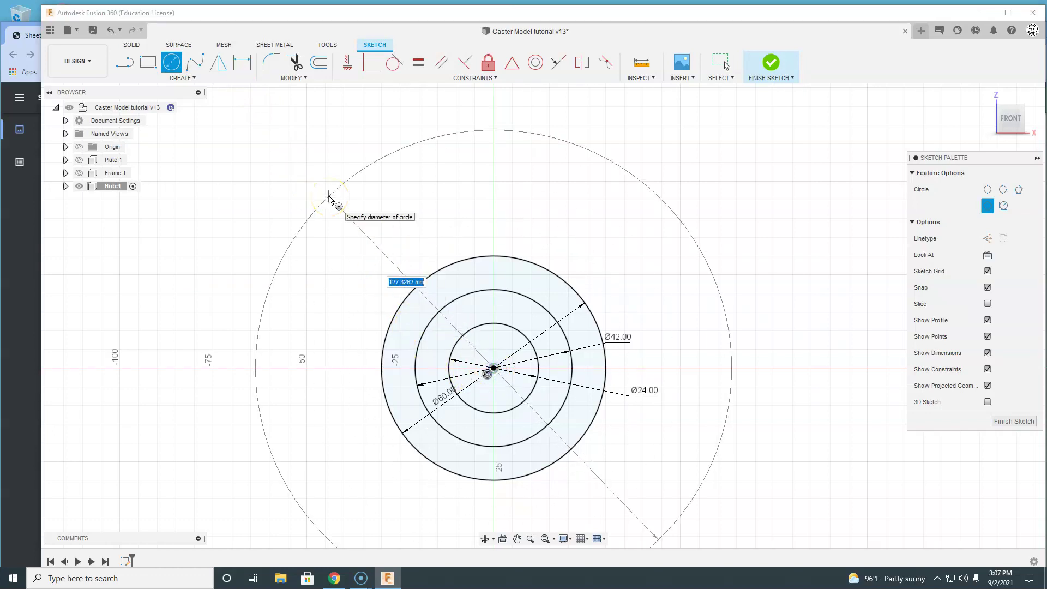
text(84)
key(Return)
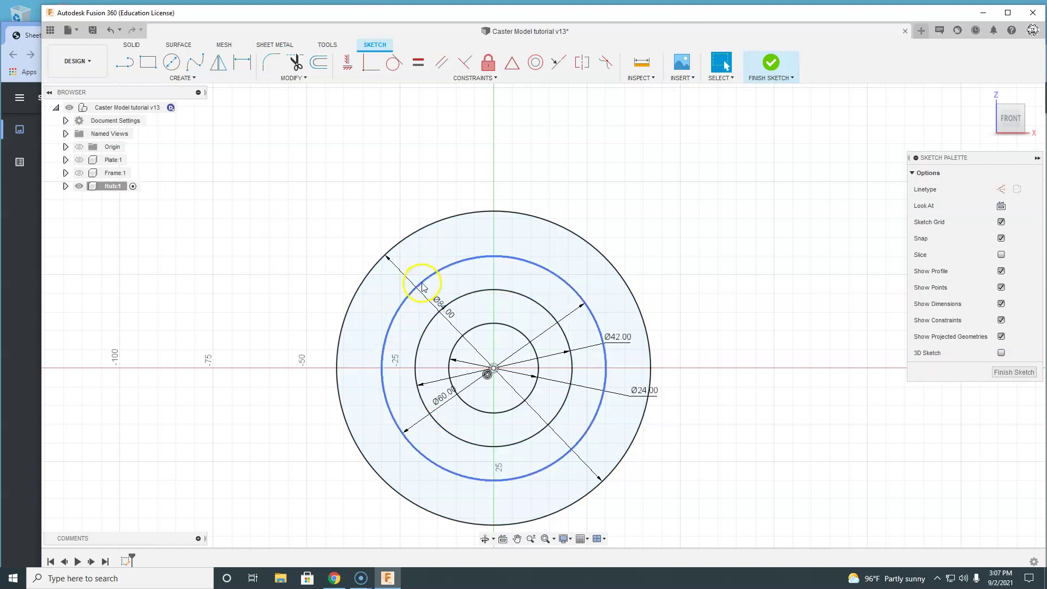
- Convert the 60 mm bolt circle to construction geometry
click(600, 188)
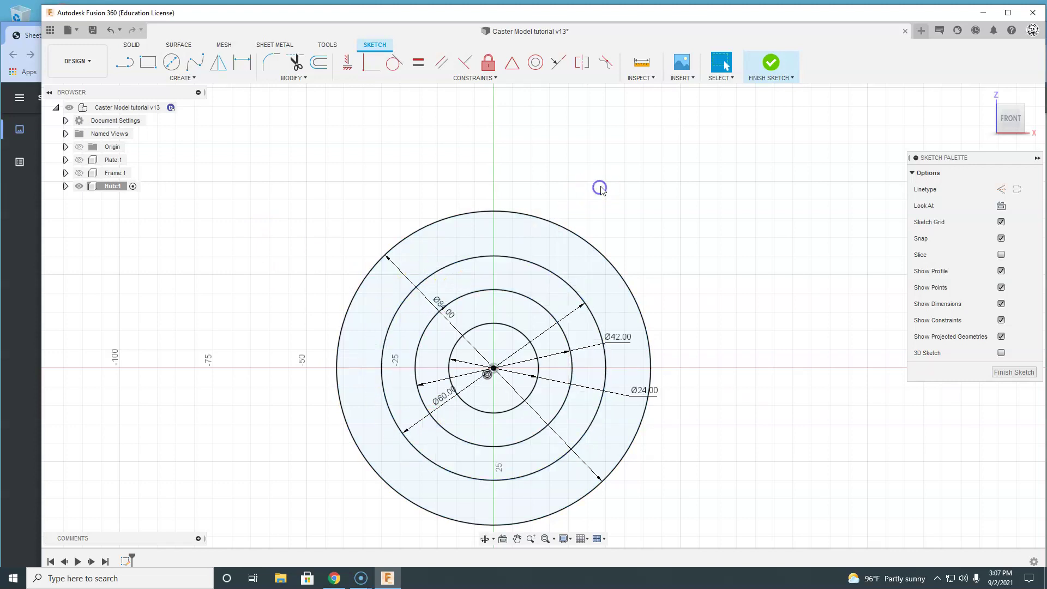
click(529, 264)
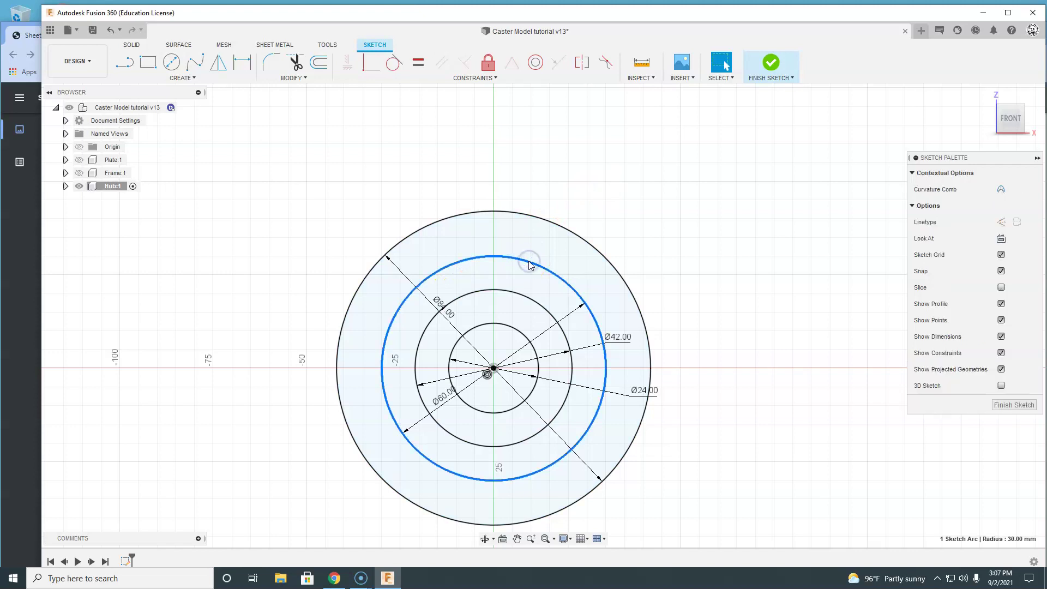
click(1001, 223)
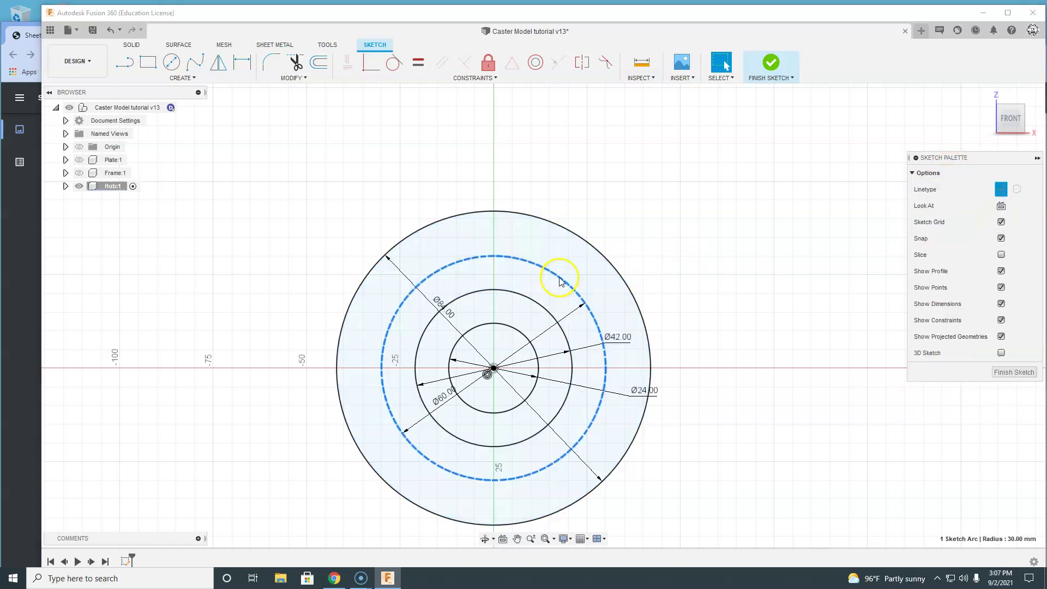
- Check the bolt holes on the hub drawing in the browser and return to Fusion 360
click(534, 309)
click(707, 223)
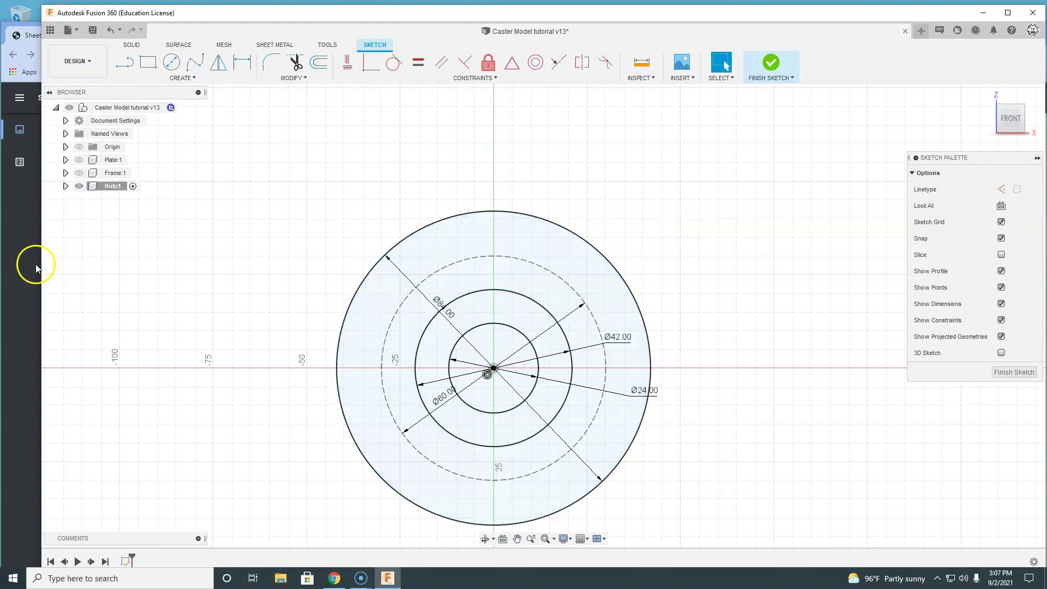
click(30, 265)
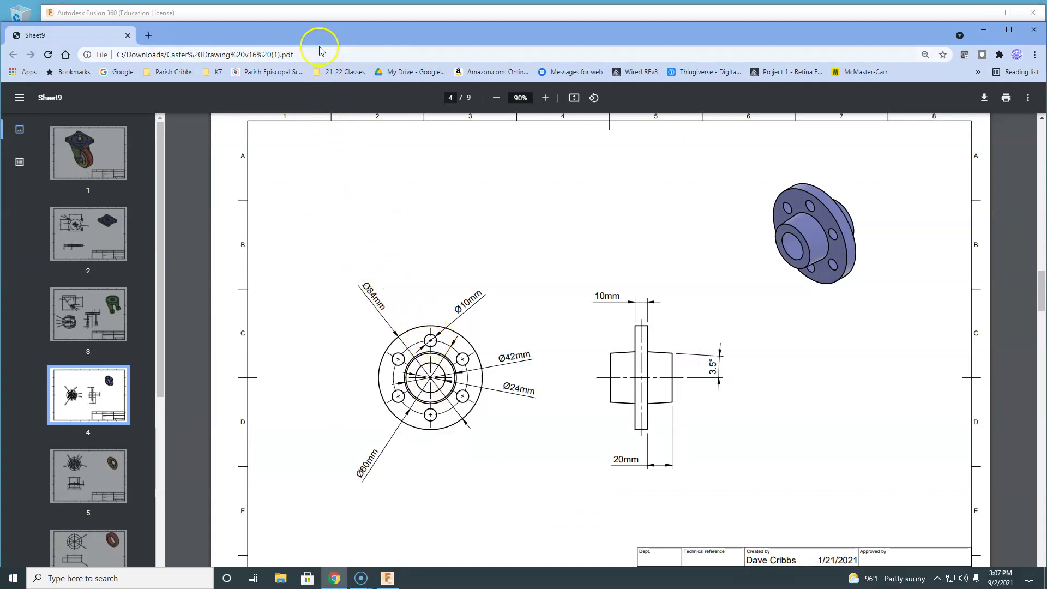
click(320, 7)
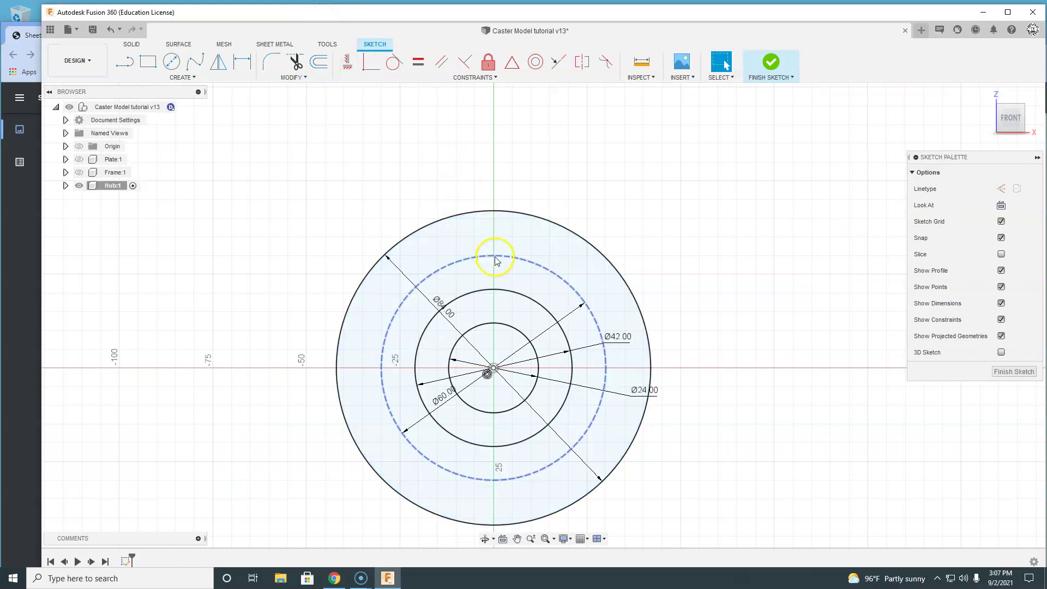
- Draw a vertical line about 55 mm long from the origin up past the outer circle and convert it to construction geometry
click(125, 63)
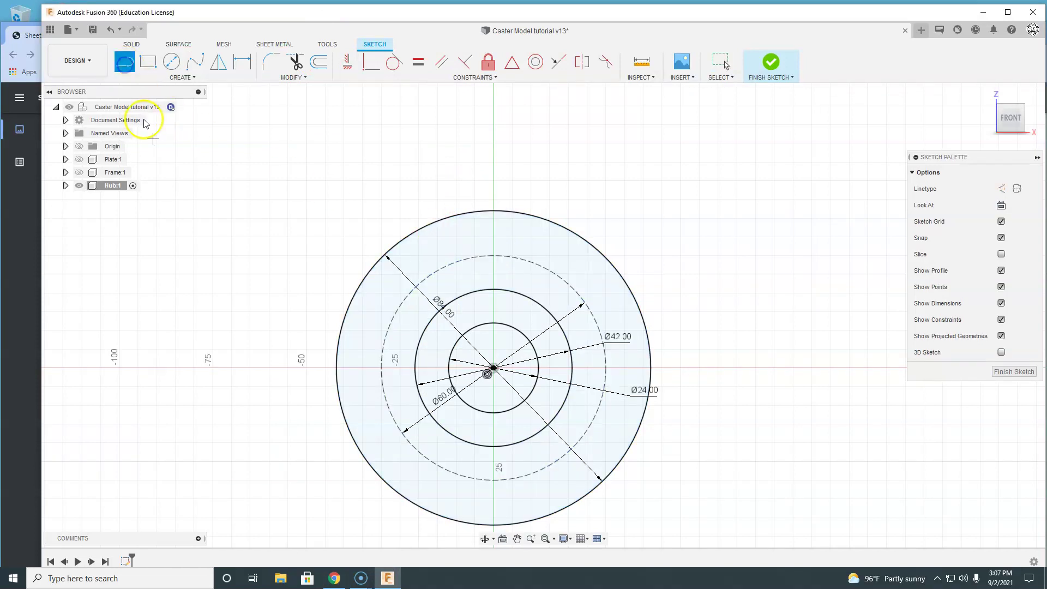
click(494, 368)
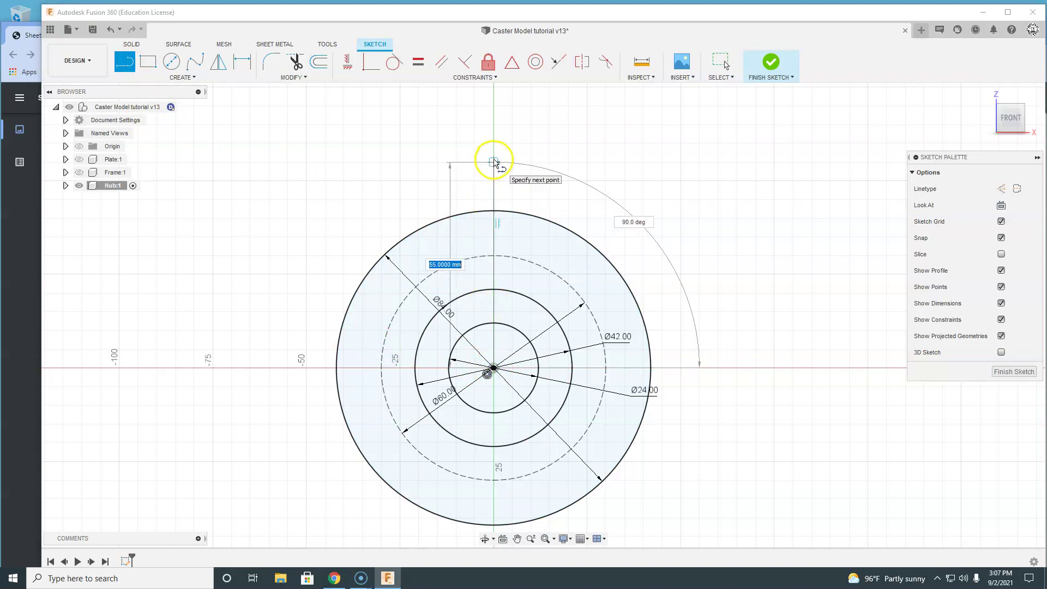
click(494, 162)
key(Escape)
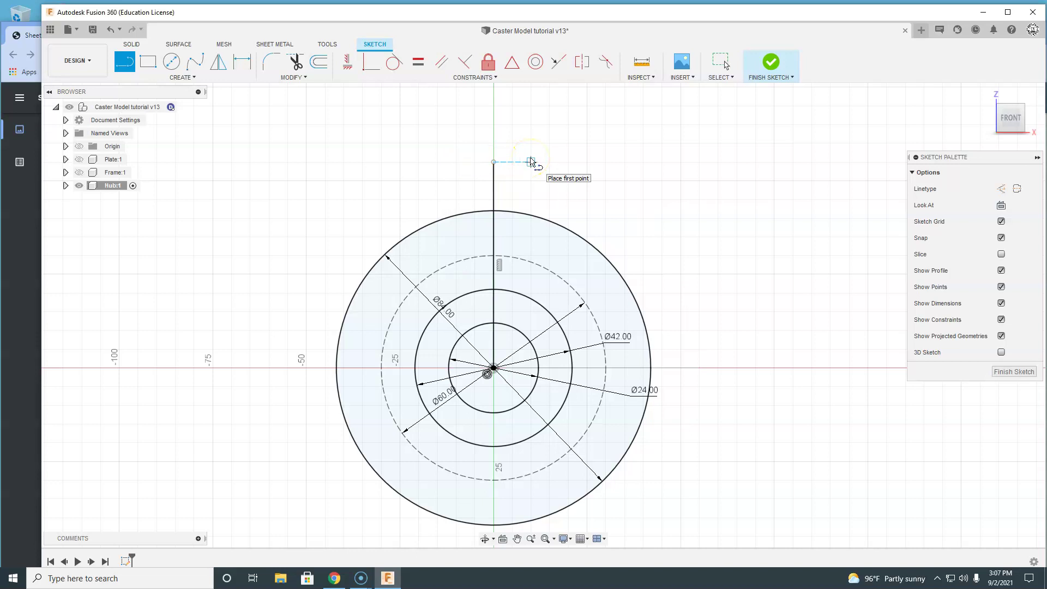
click(538, 170)
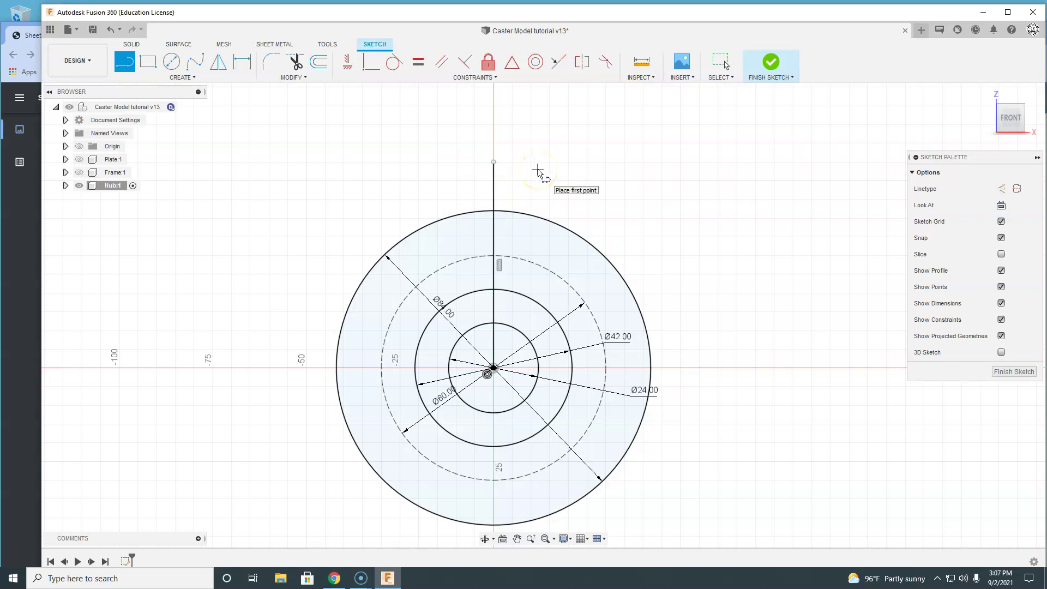
key(Escape)
click(493, 183)
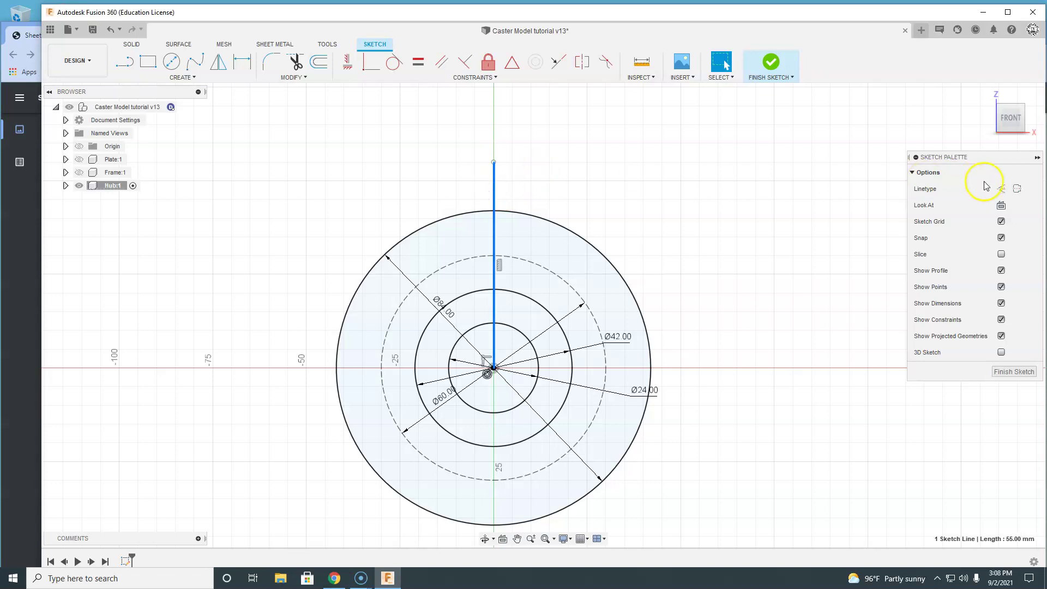
click(1001, 195)
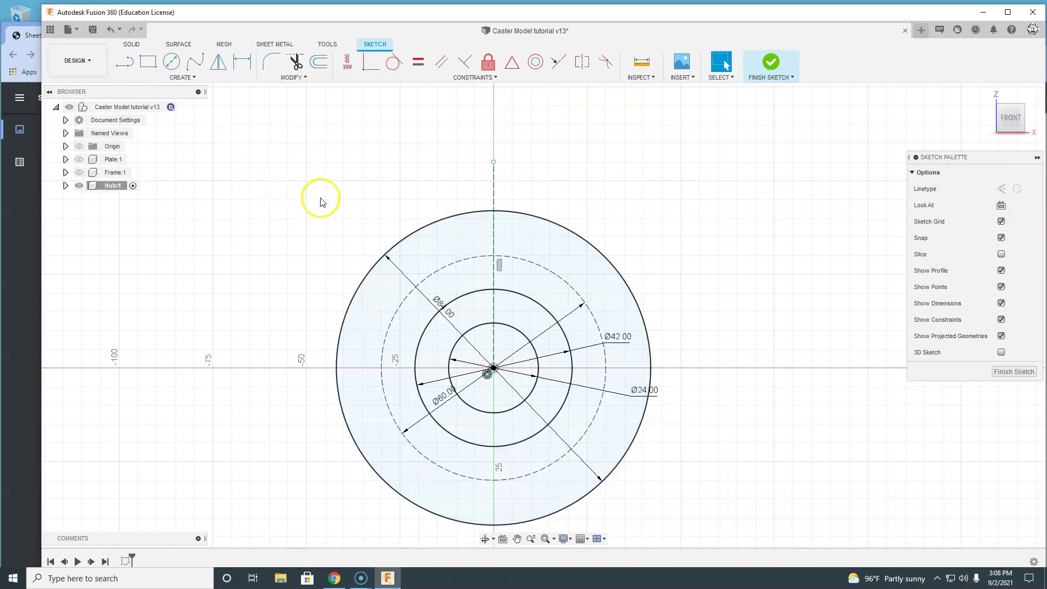
- Draw a 10 mm diameter circle centred where the vertical construction line crosses the 60 mm bolt circle
key(c)
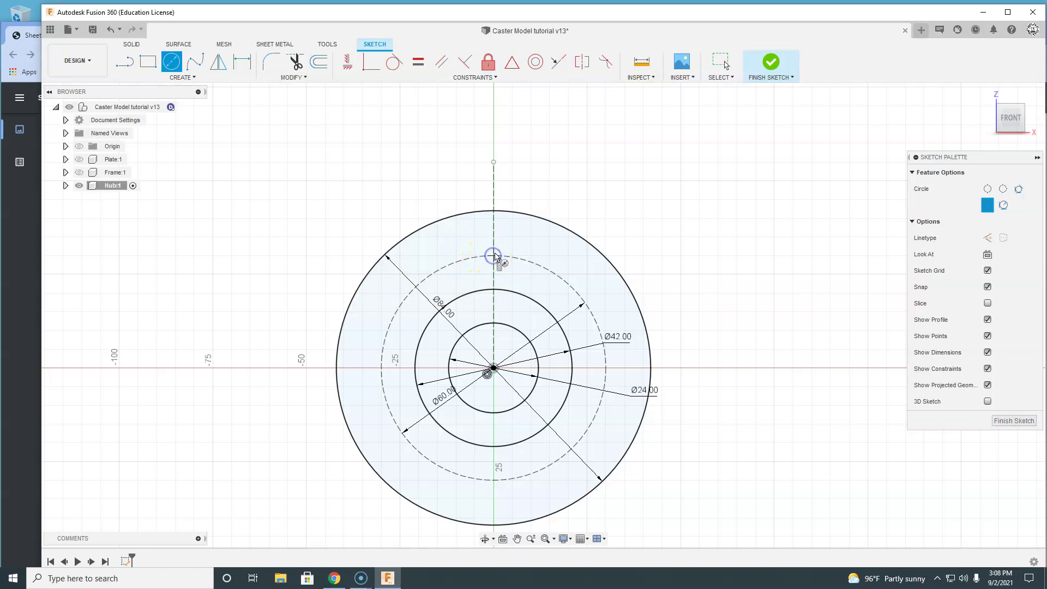
click(493, 255)
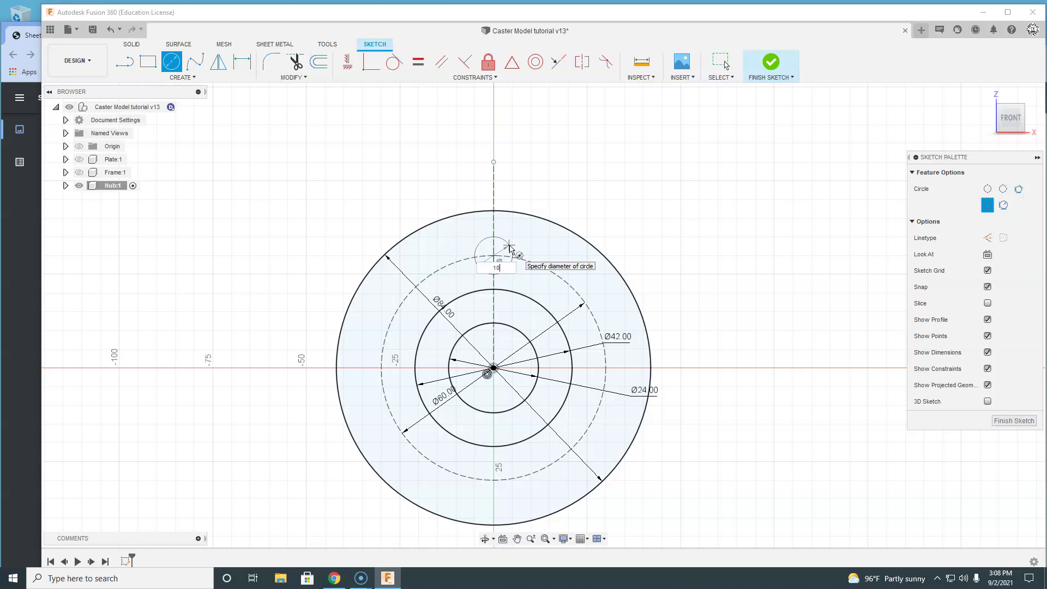
key(Return)
key(Escape)
click(517, 240)
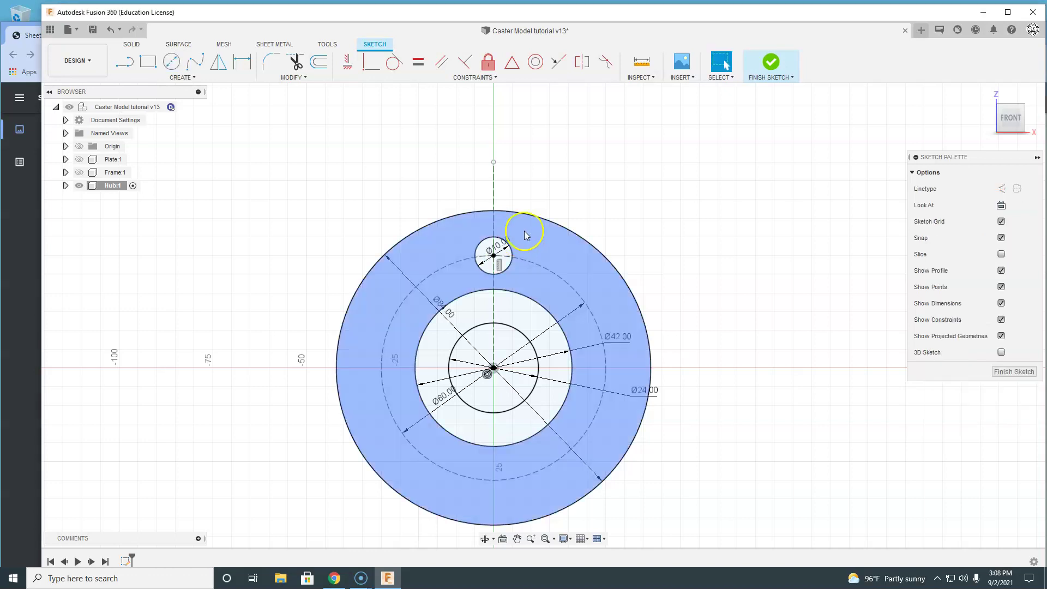
click(564, 189)
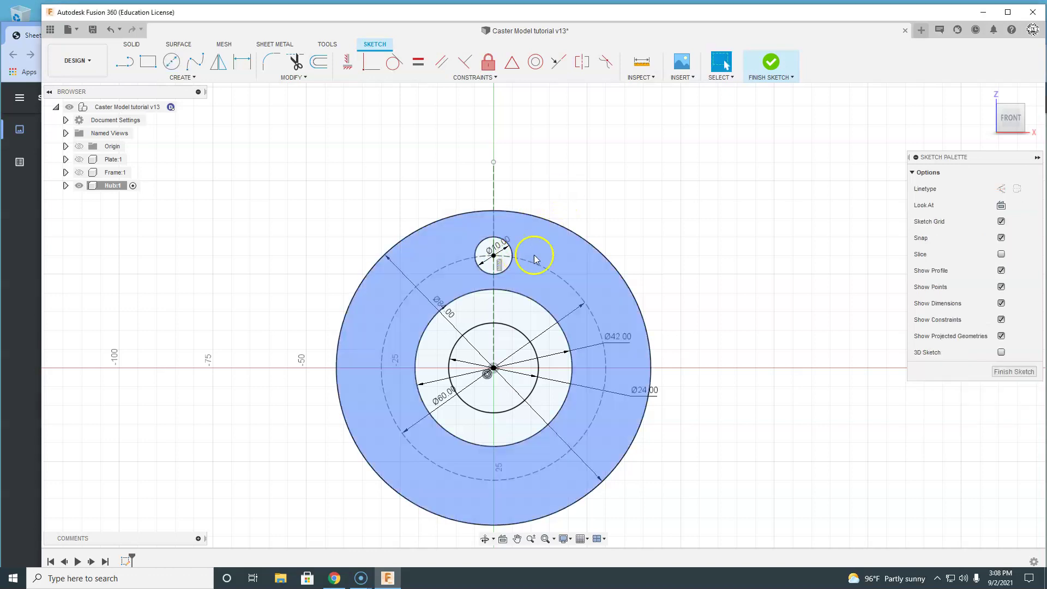
- Create a circular pattern of the 10 mm circle around the origin with a quantity of 6
click(183, 77)
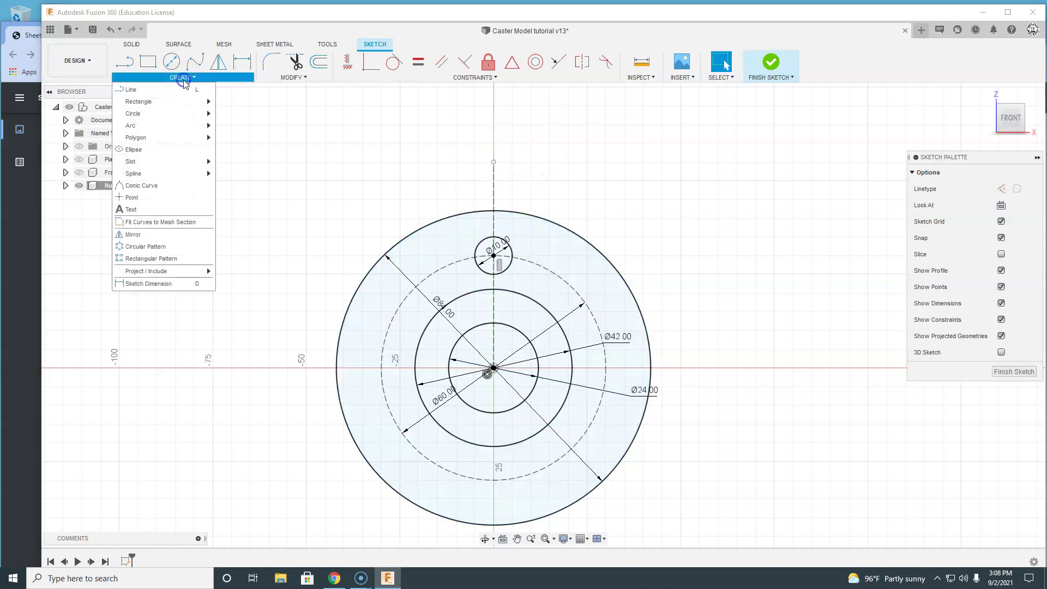
click(139, 247)
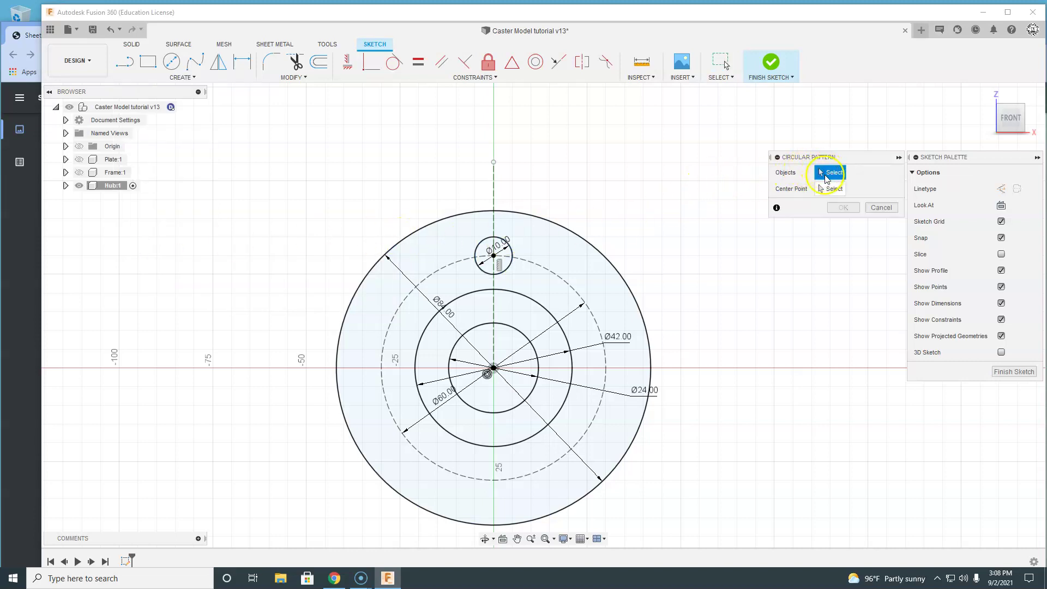
click(512, 254)
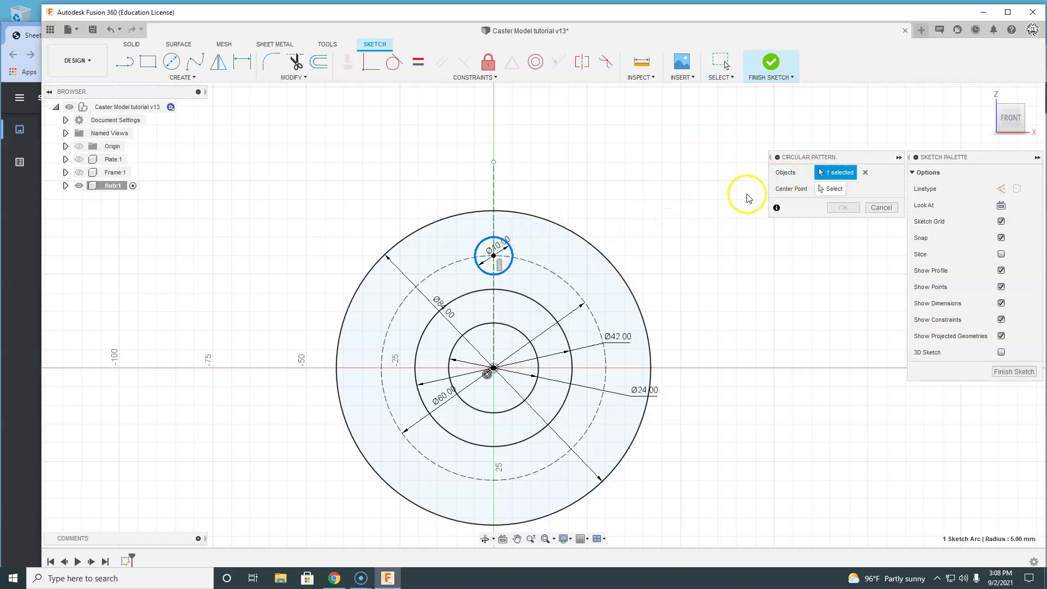
click(831, 189)
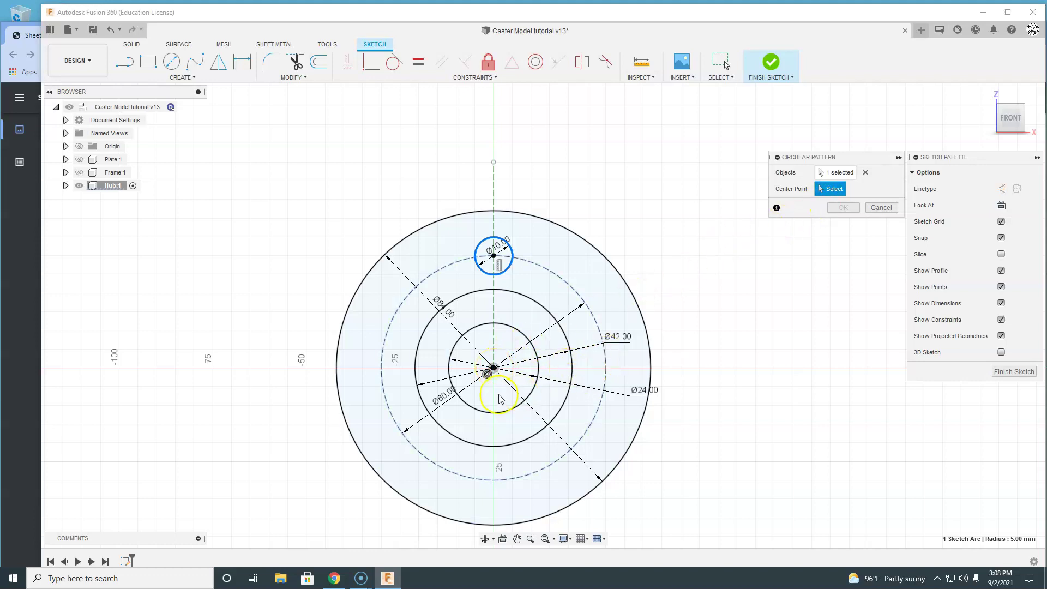
click(494, 368)
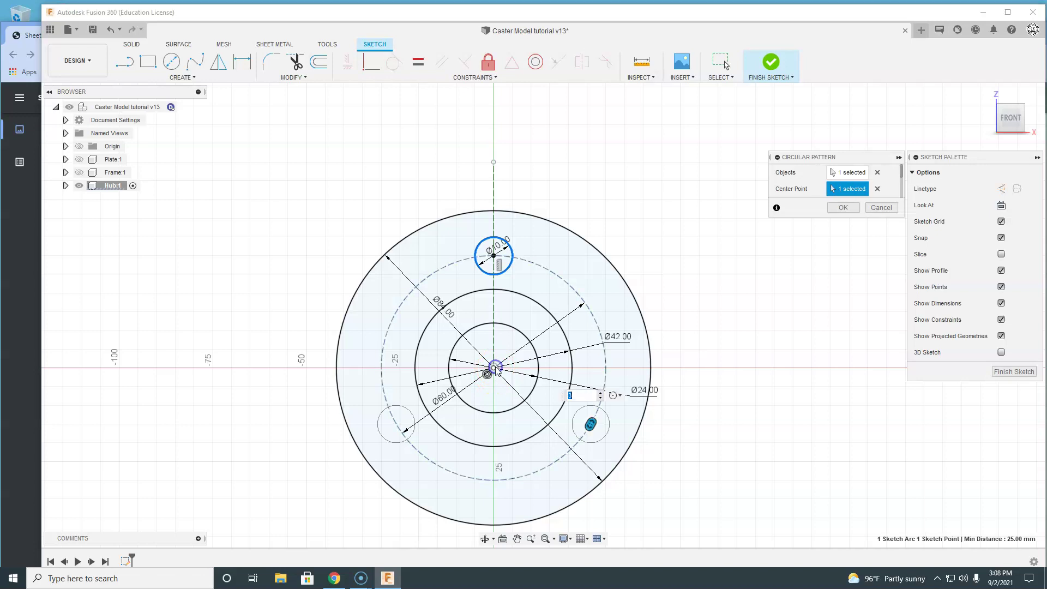
click(601, 394)
click(601, 393)
click(601, 393)
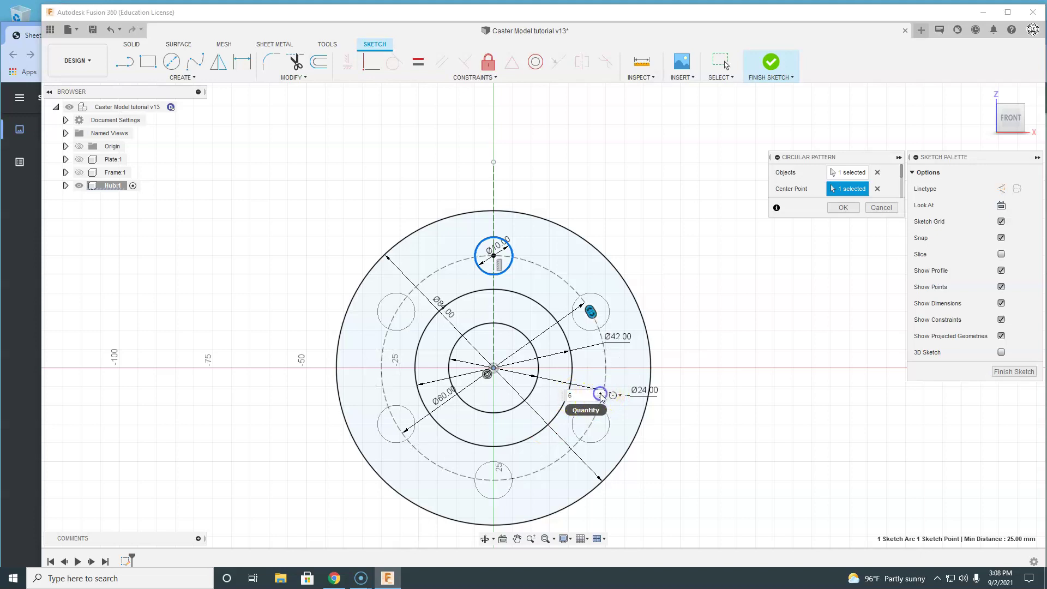
click(843, 212)
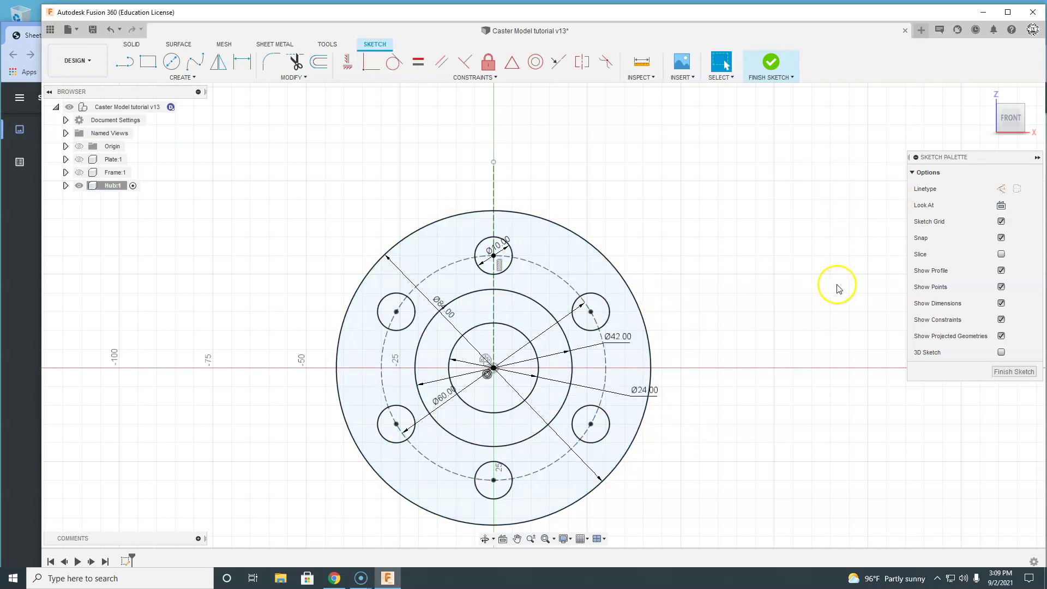
- Finish the hub sketch and return the model to the home view
click(774, 64)
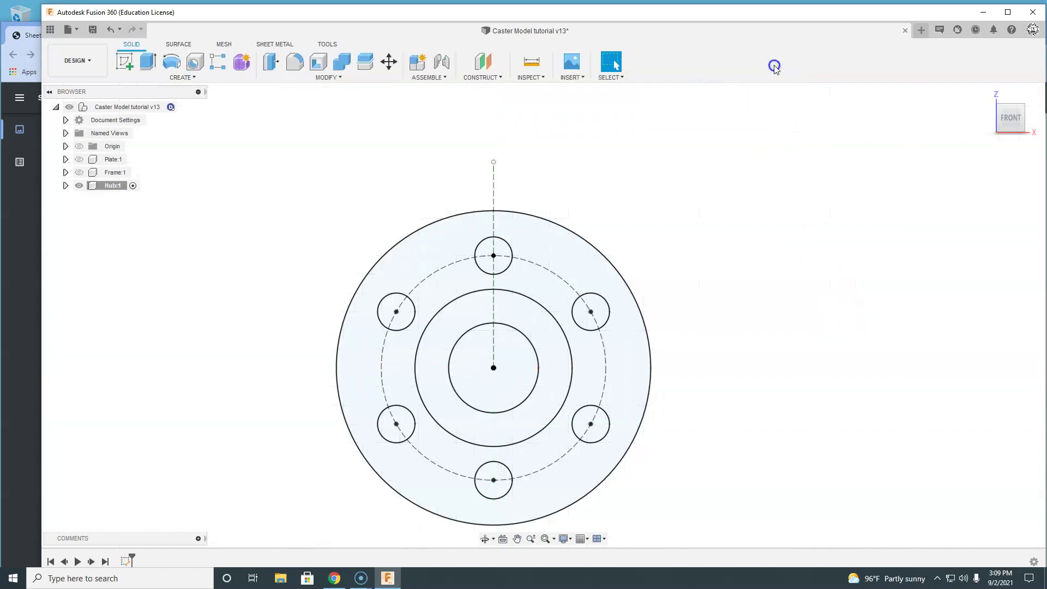
mouse_move(990, 100)
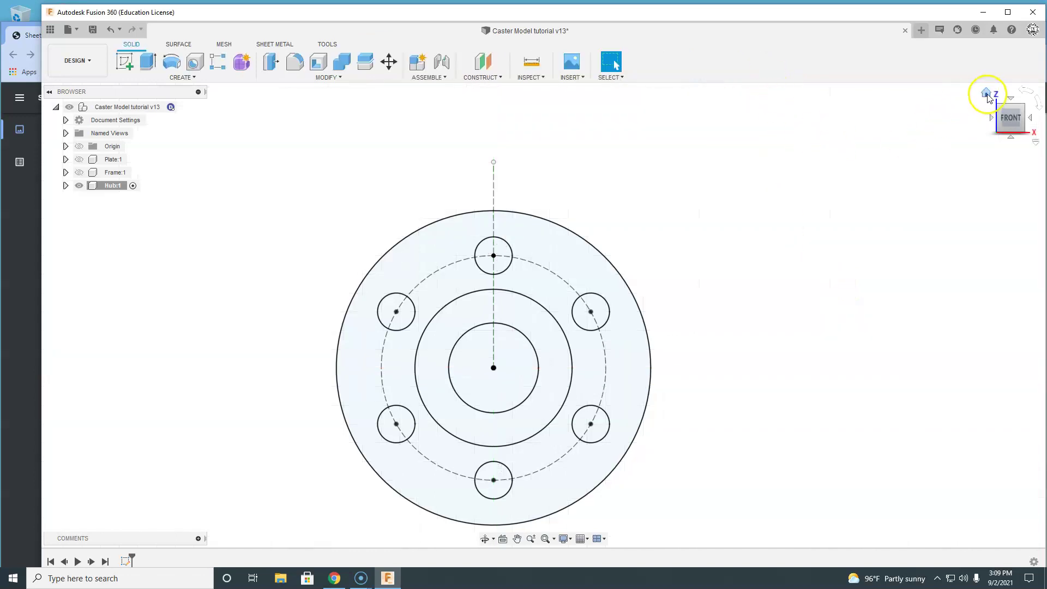
click(986, 93)
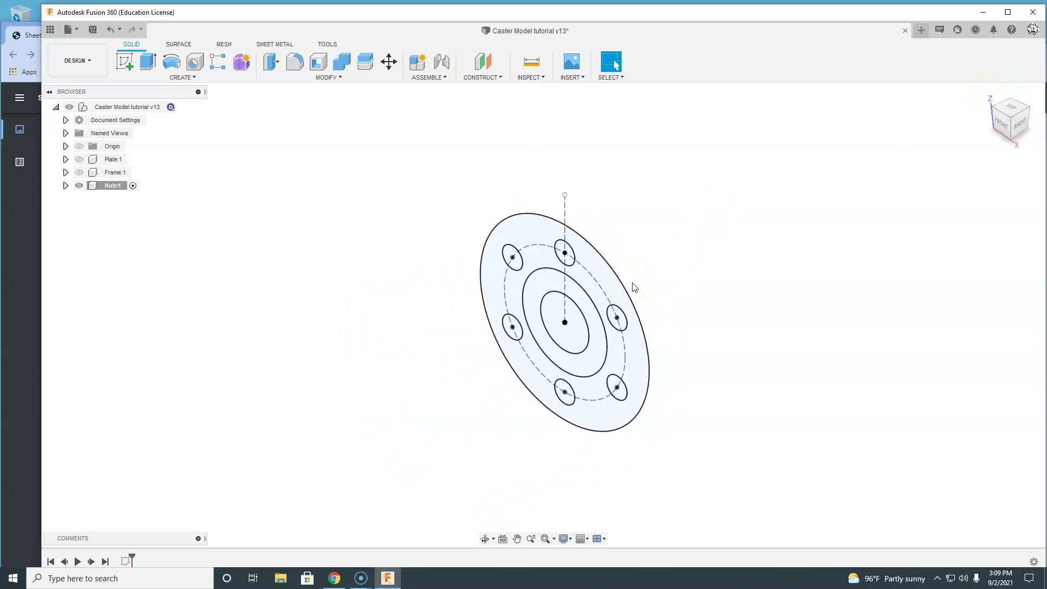
- Check the hub drawing in the browser, return to Fusion 360, and extrude the flange profile symmetrically to a 10 mm whole length, leaving out the bolt holes
click(27, 270)
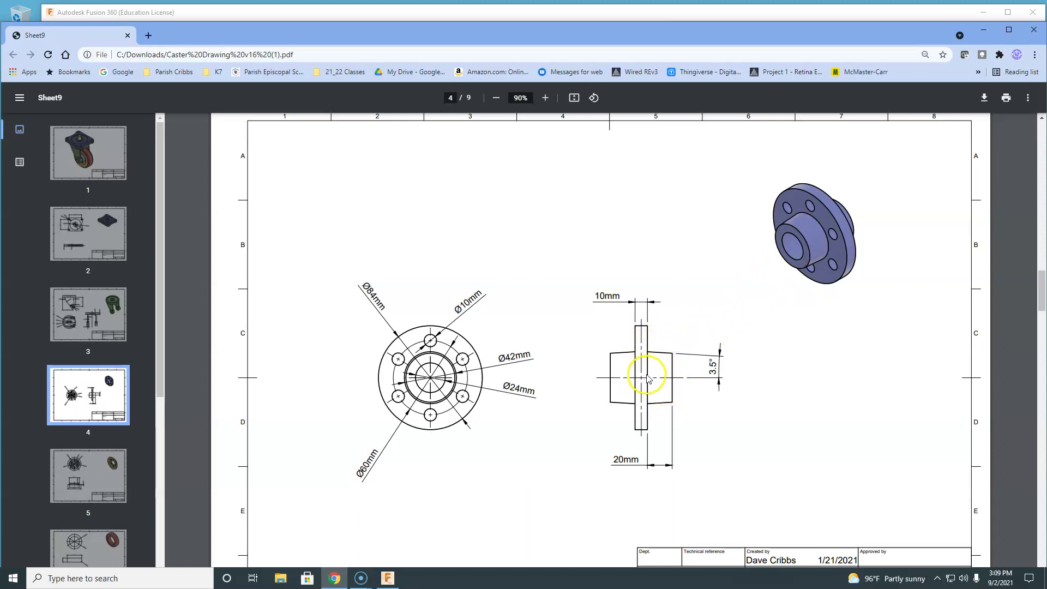
click(431, 15)
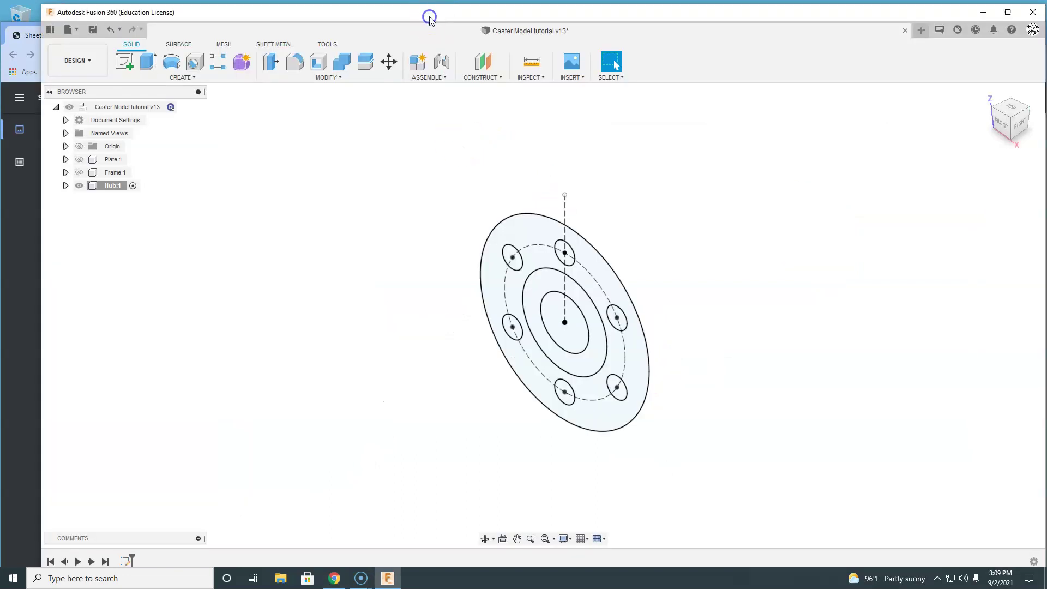
click(149, 62)
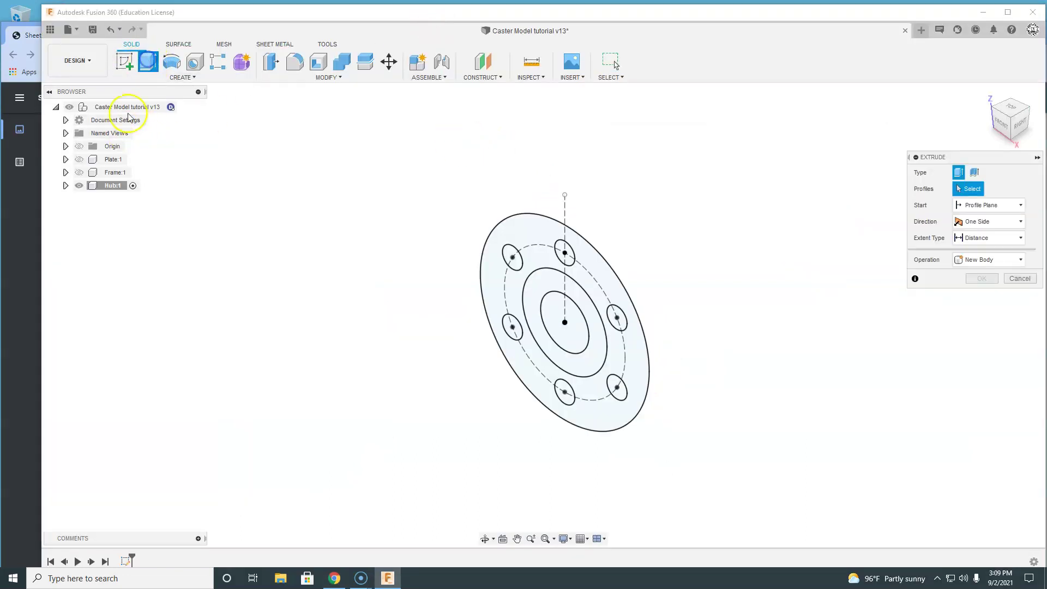
click(529, 234)
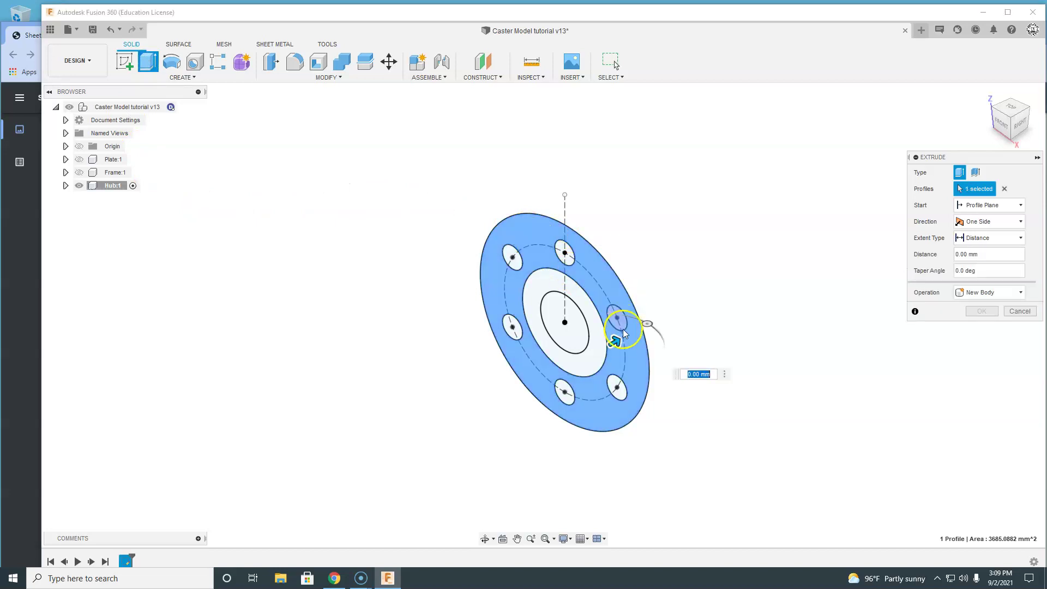
click(989, 221)
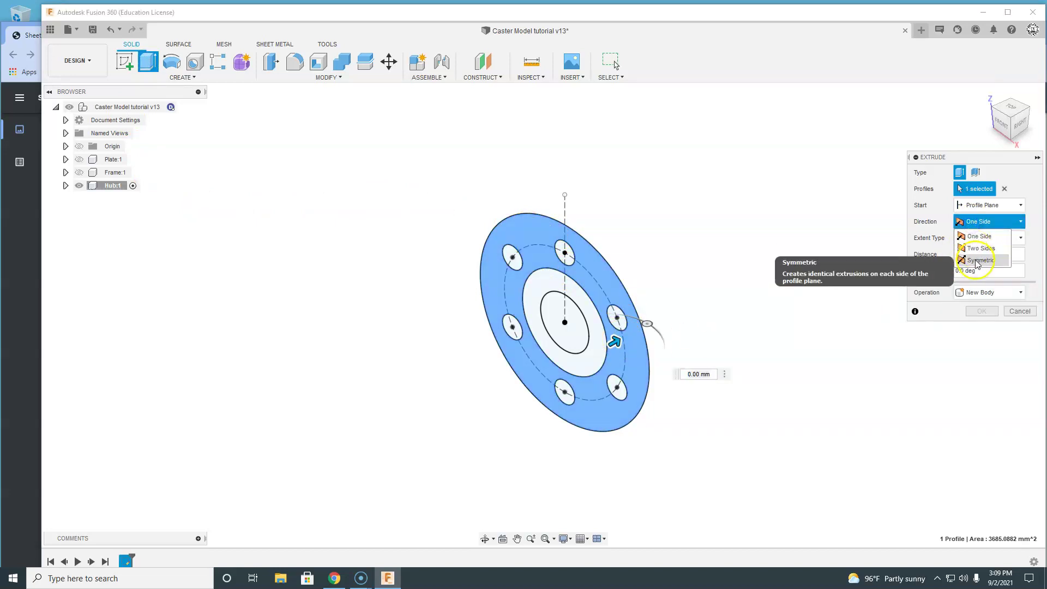
click(975, 259)
click(979, 255)
click(958, 273)
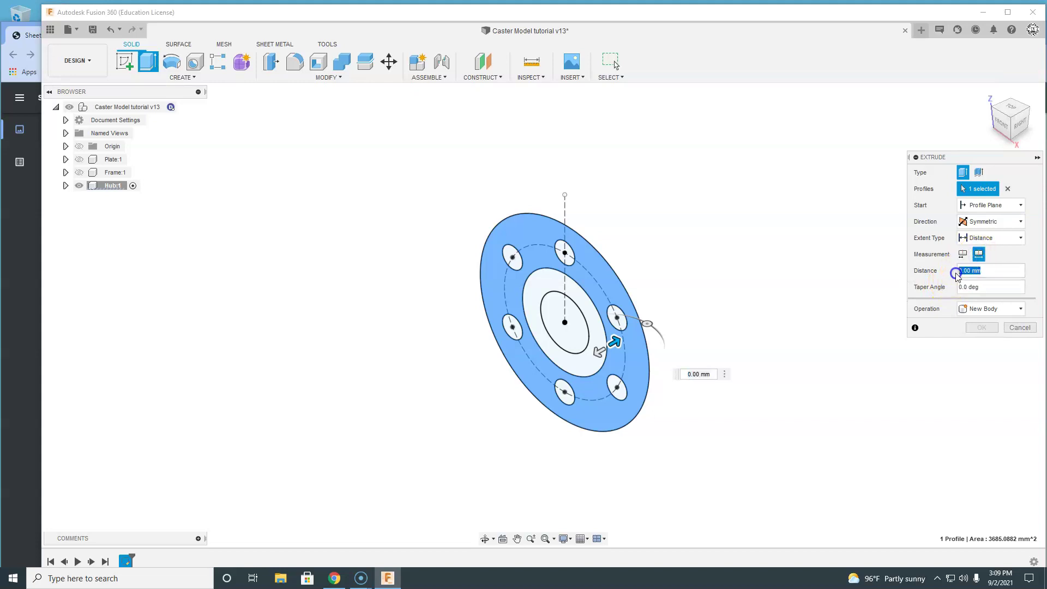
text(10)
key(Return)
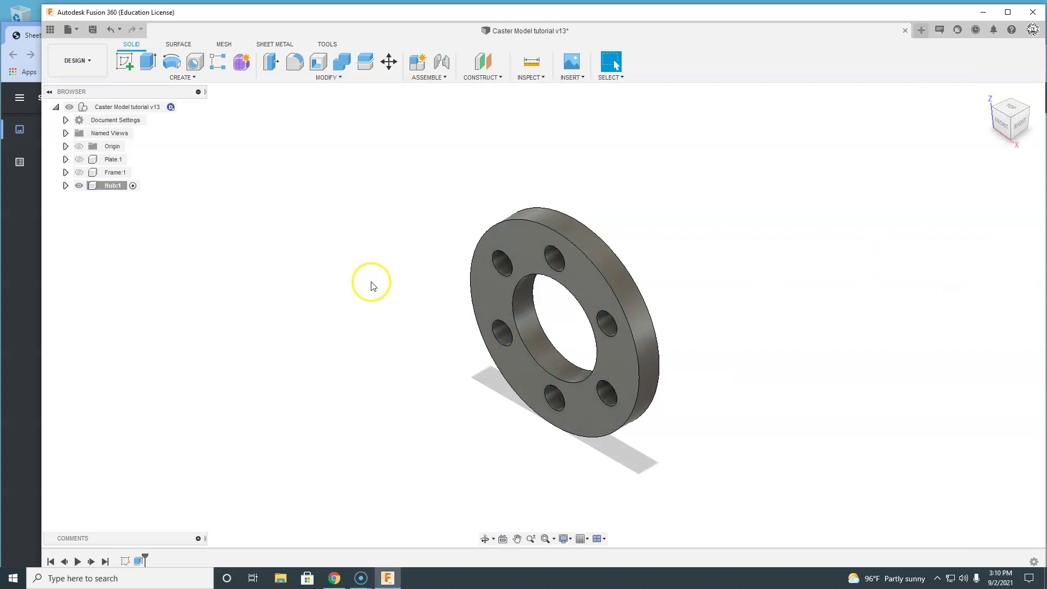
- Make Sketch1 of the hub component visible again
click(65, 185)
click(76, 225)
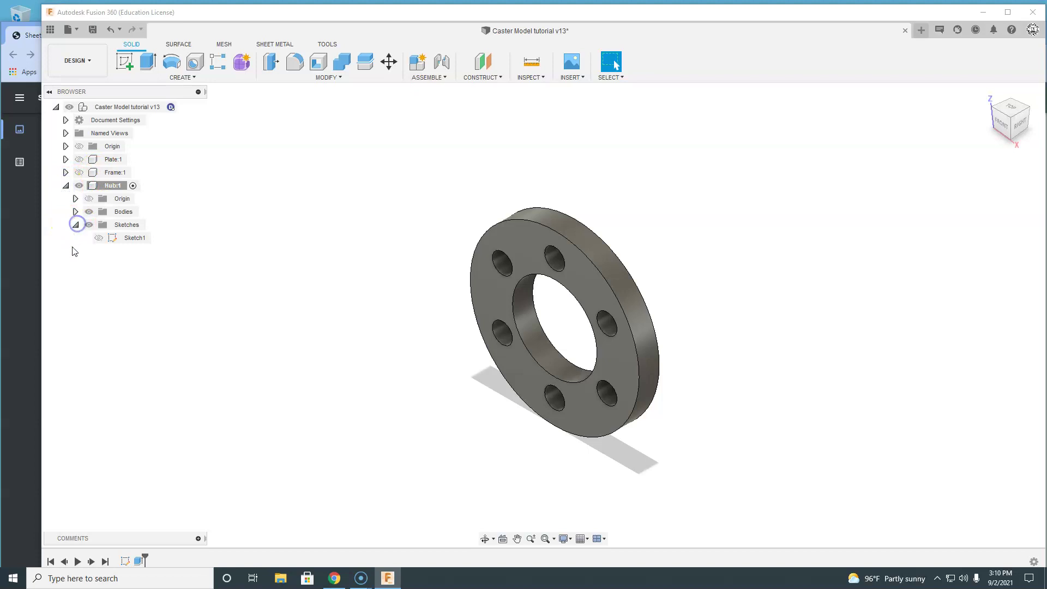
click(98, 238)
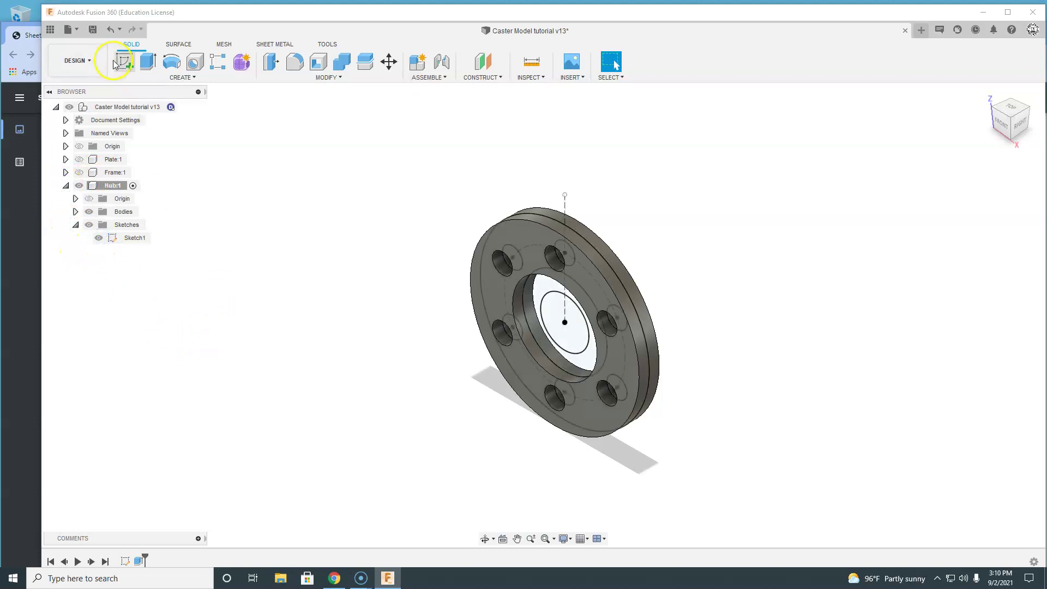
- Start extruding the boss's ring profile symmetrically with a 25 mm half length, checking the drawing in the browser before returning to Fusion 360
click(147, 62)
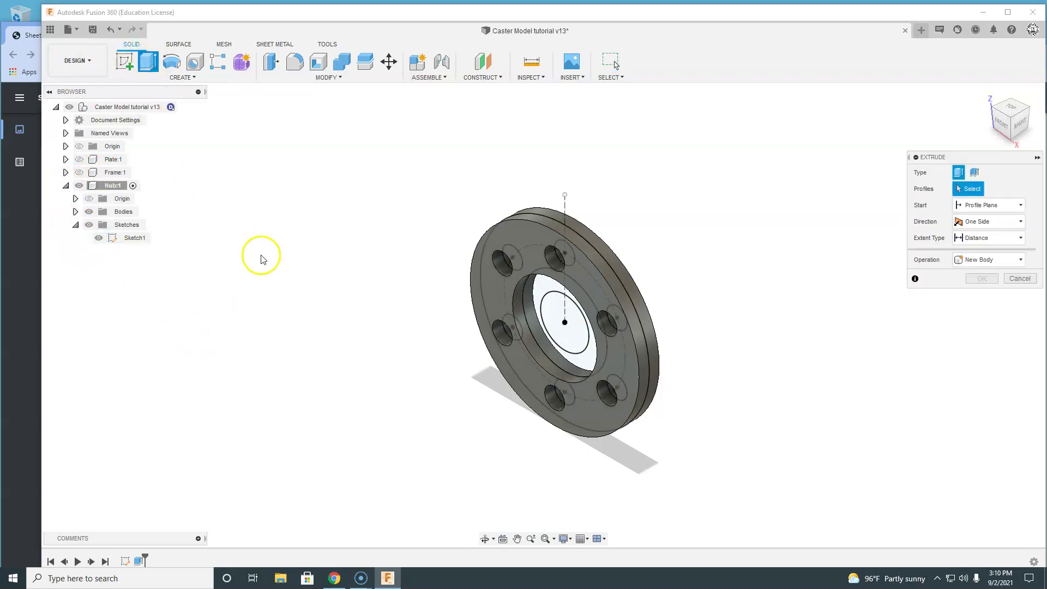
click(543, 287)
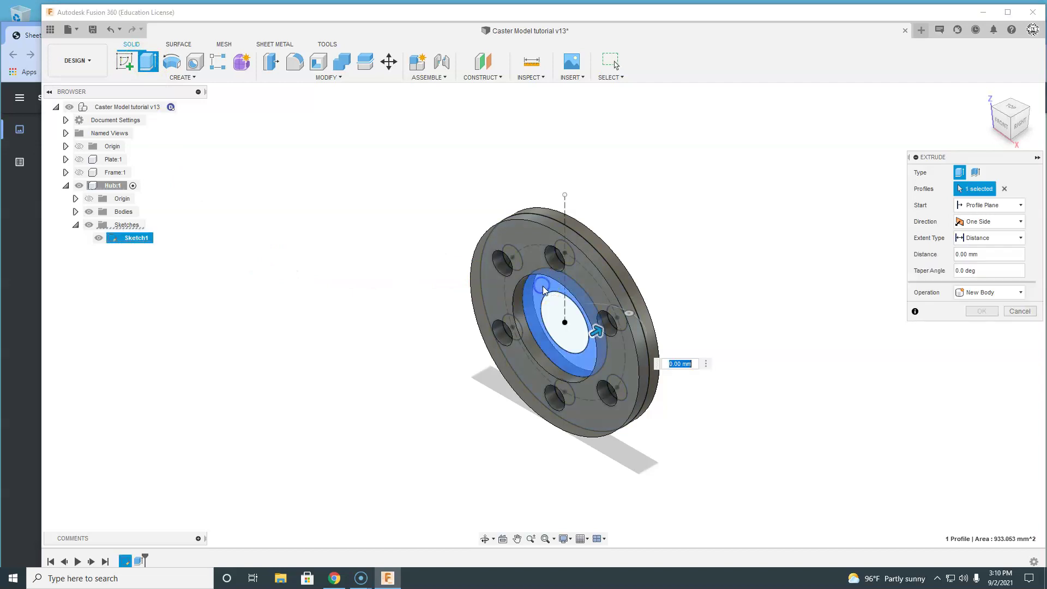
click(987, 222)
click(989, 260)
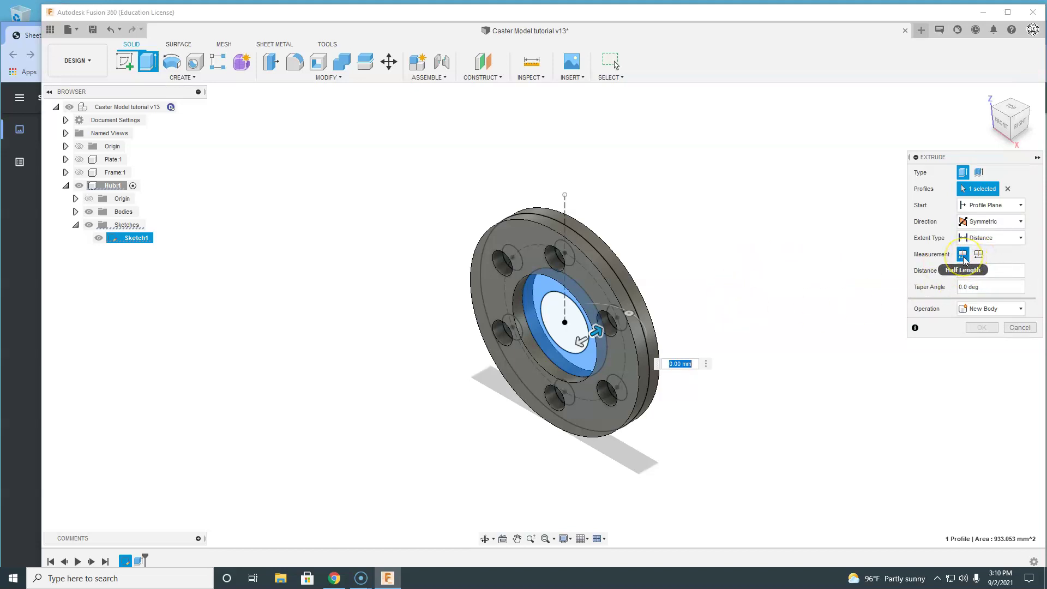
click(18, 335)
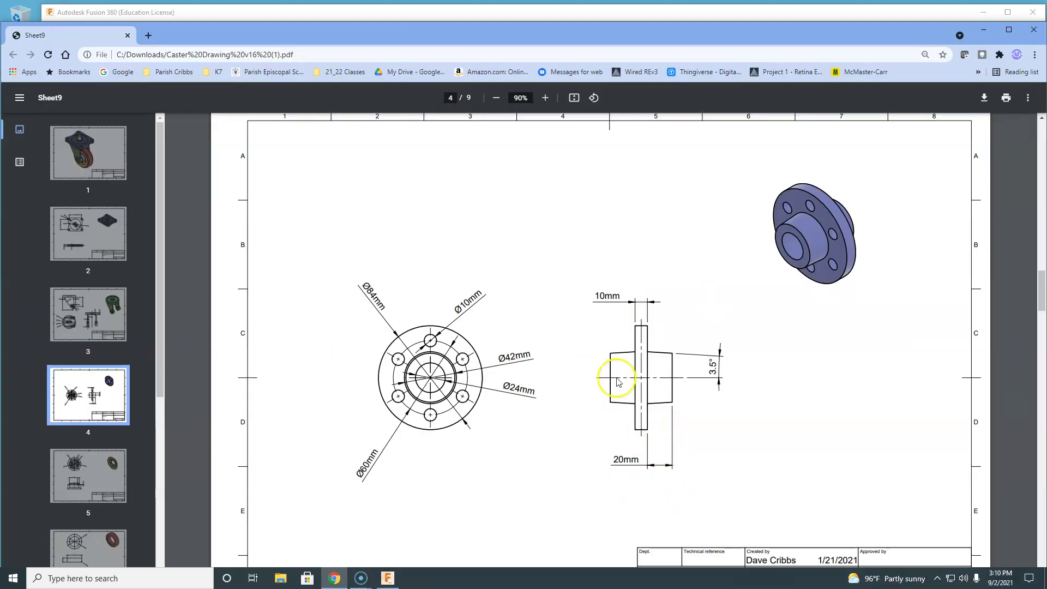
click(519, 16)
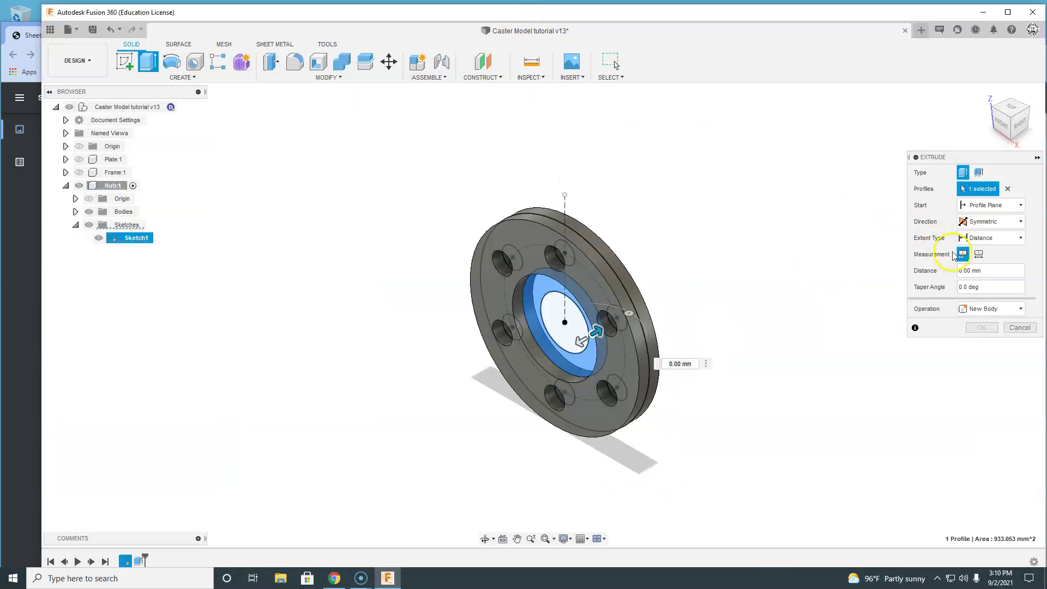
drag(989, 273, 954, 273)
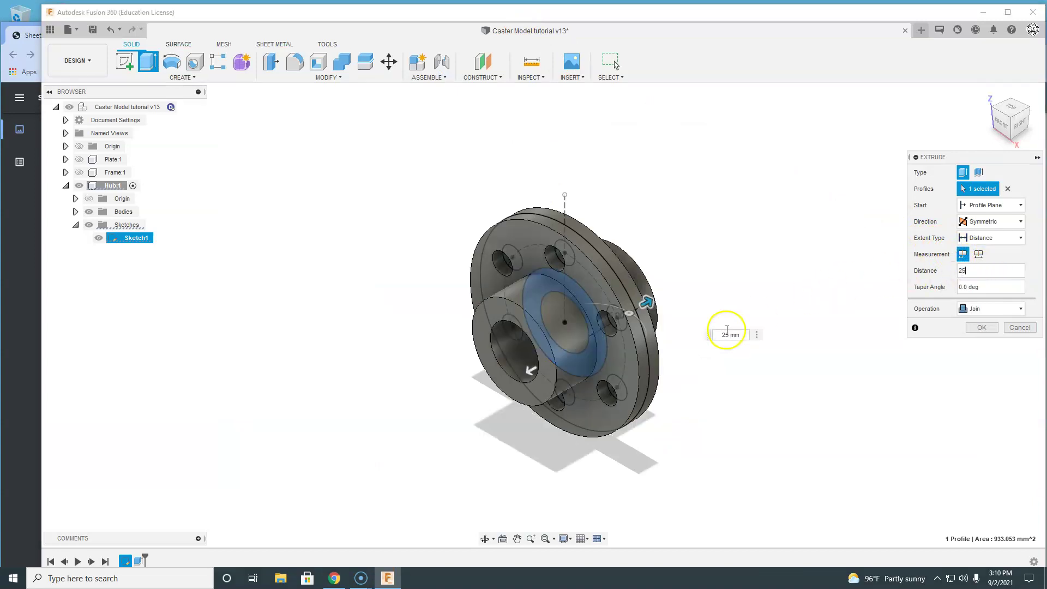
text(25)
- Try a 20-degree taper on the boss extrusion and return the angle to 0 degrees
click(1011, 106)
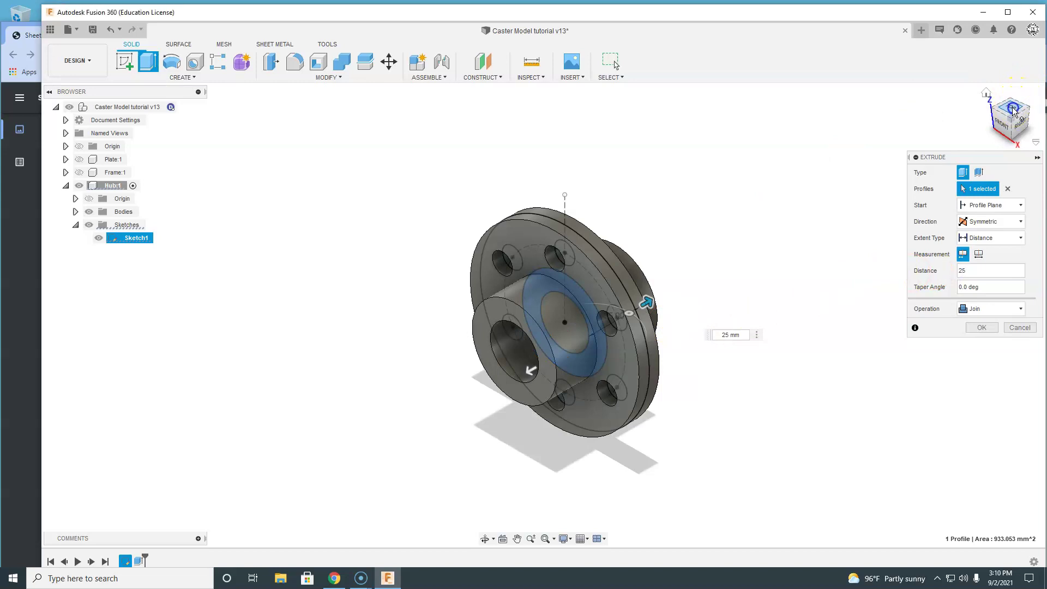
mouse_move(589, 240)
mouse_down()
mouse_move(573, 248)
mouse_move(590, 238)
mouse_move(619, 247)
mouse_move(590, 240)
mouse_up()
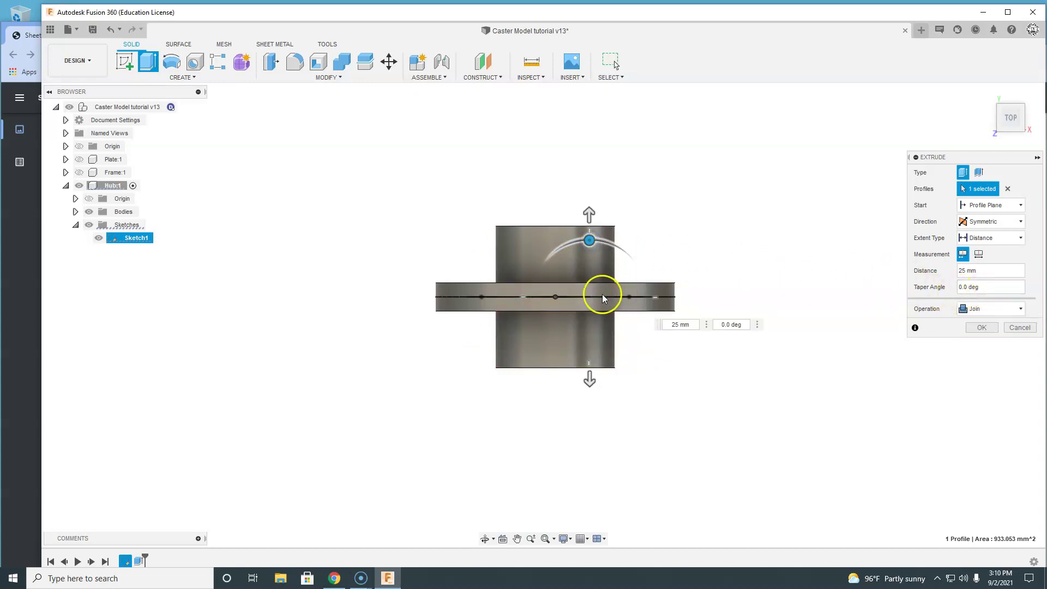
shift+middle_drag(646, 215, 643, 234)
drag(589, 230, 607, 237)
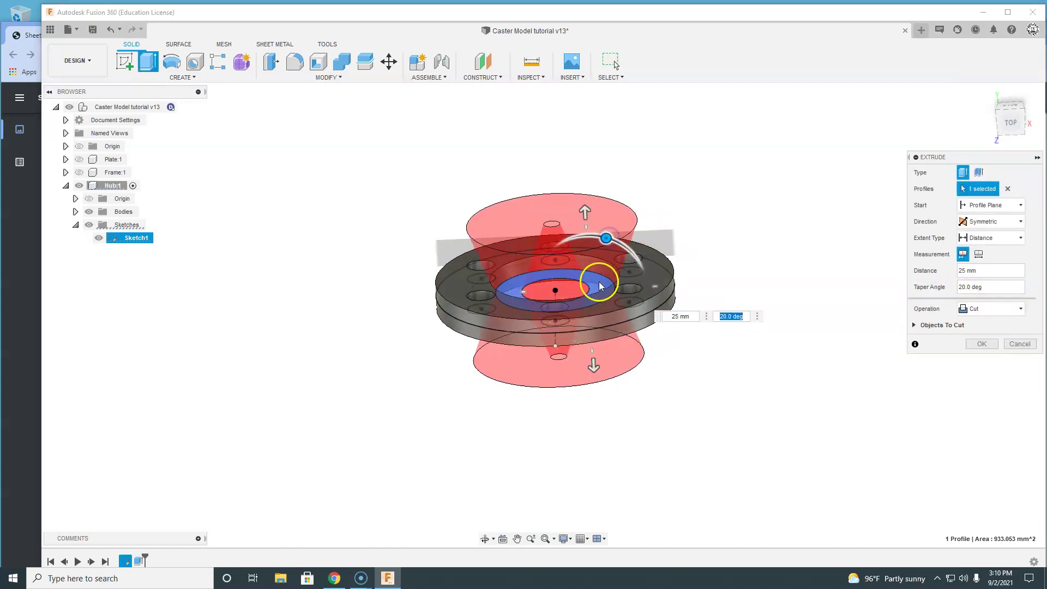
scroll(604, 280, up, 5)
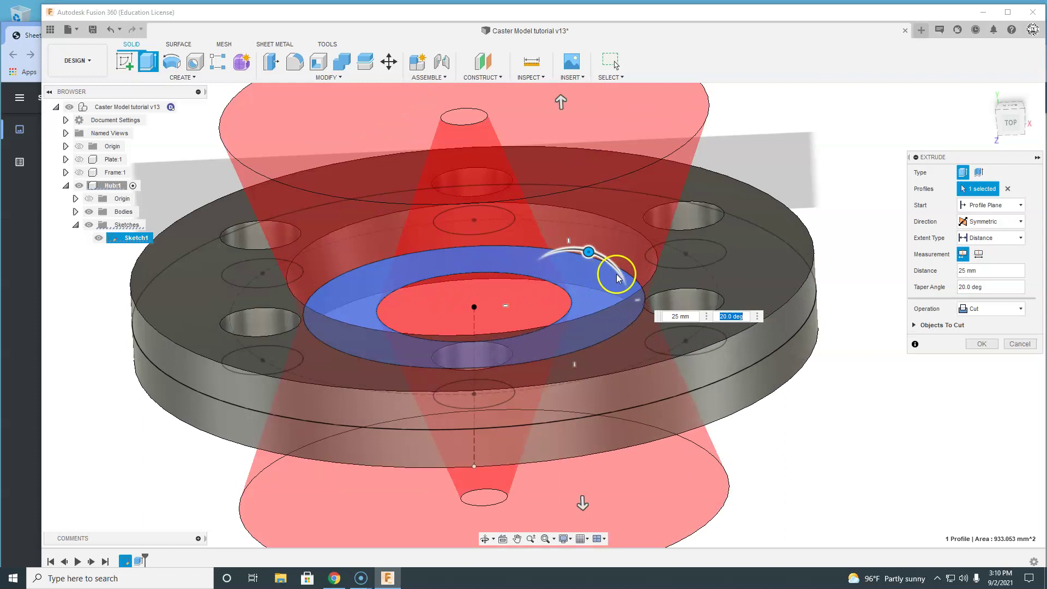
scroll(613, 274, up, 2)
scroll(614, 274, down, 6)
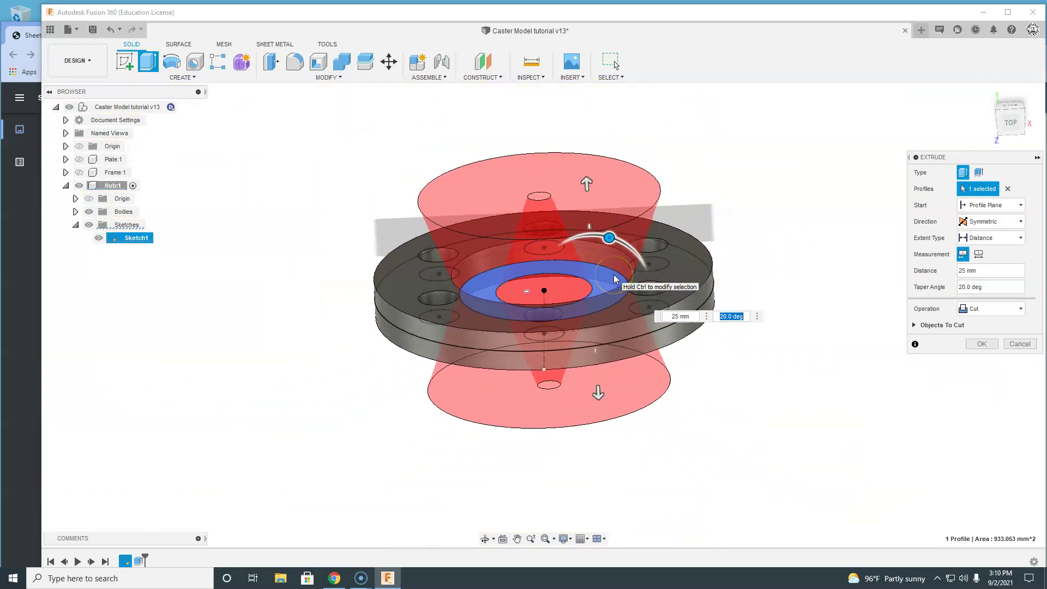
scroll(615, 280, down, 3)
mouse_move(616, 235)
mouse_down()
mouse_move(586, 233)
mouse_move(596, 232)
mouse_up()
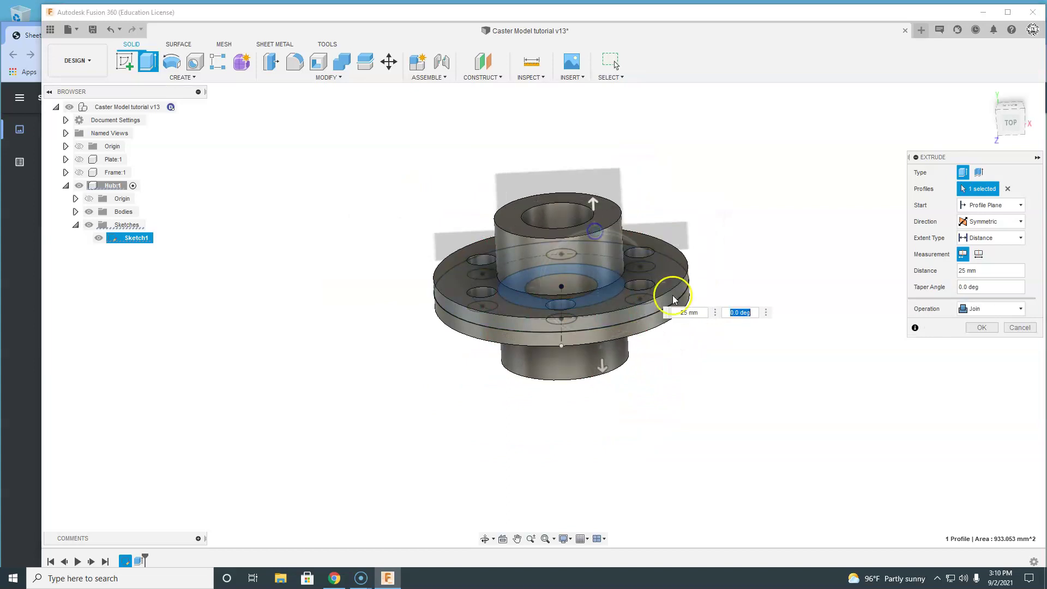
- Set the boss extrusion's taper to -3.5 degrees, recheck the drawing in the browser, and complete the extrusion in Fusion 360 as a Join
drag(597, 234, 587, 234)
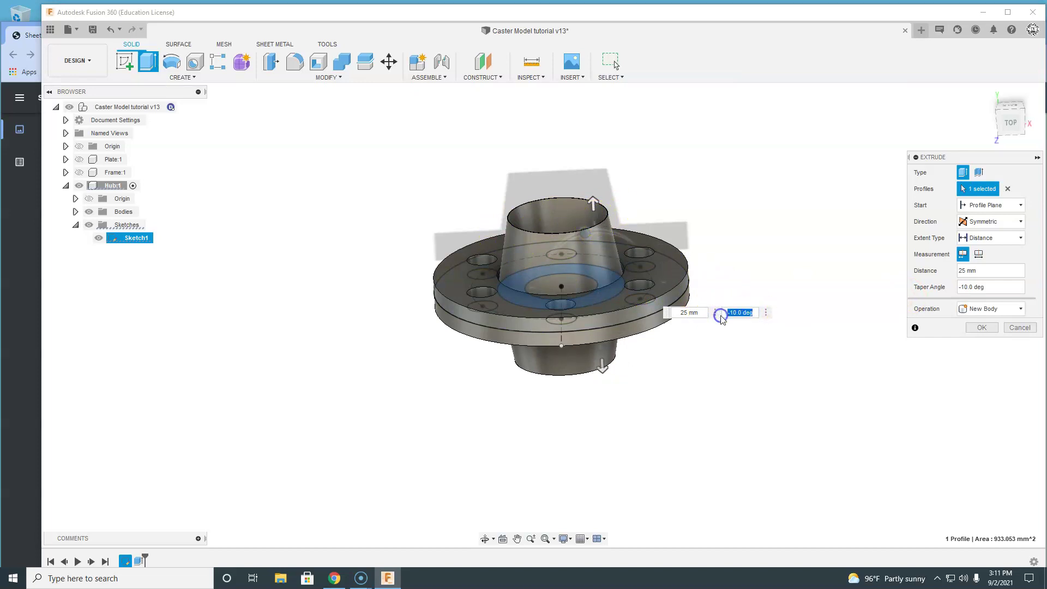
text(-3.5)
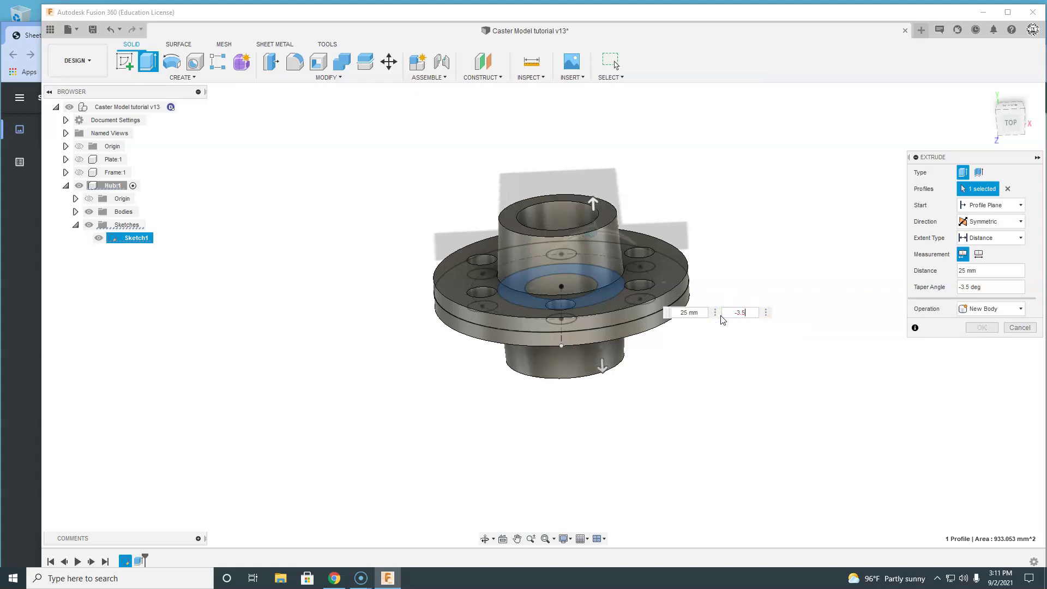
click(7, 278)
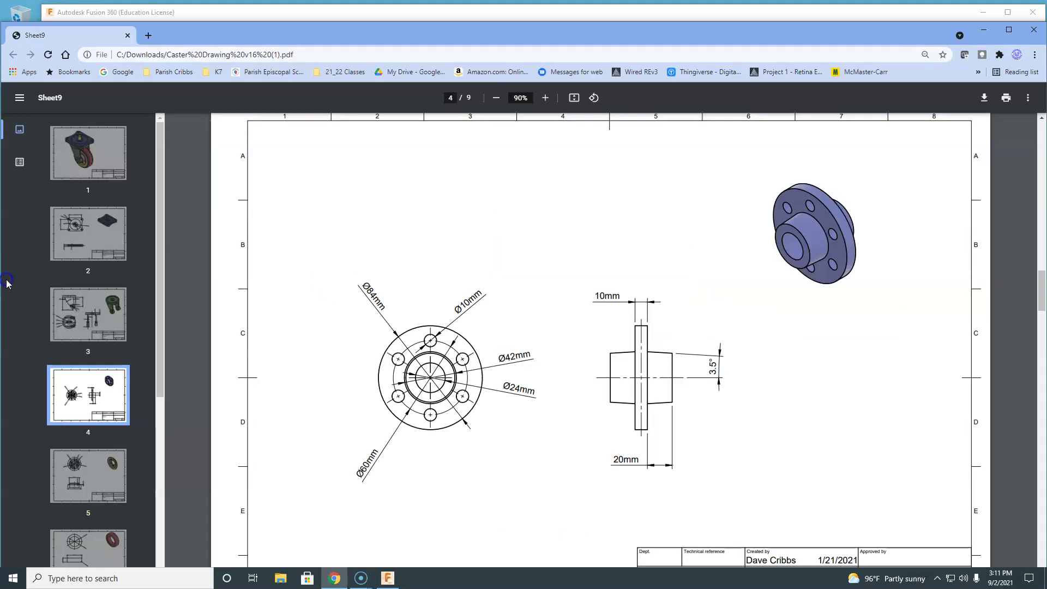
click(365, 18)
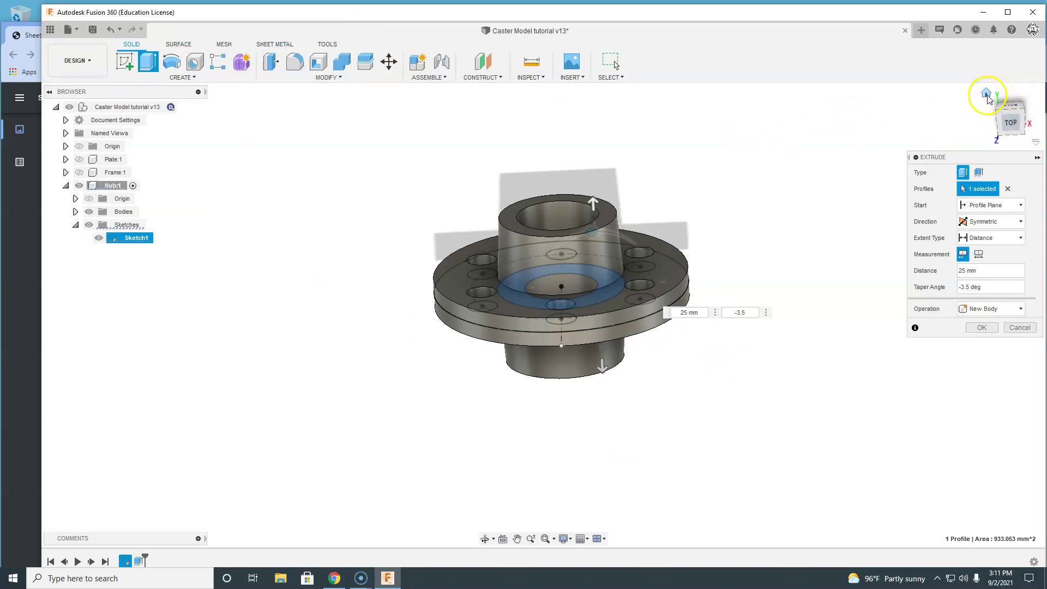
click(988, 96)
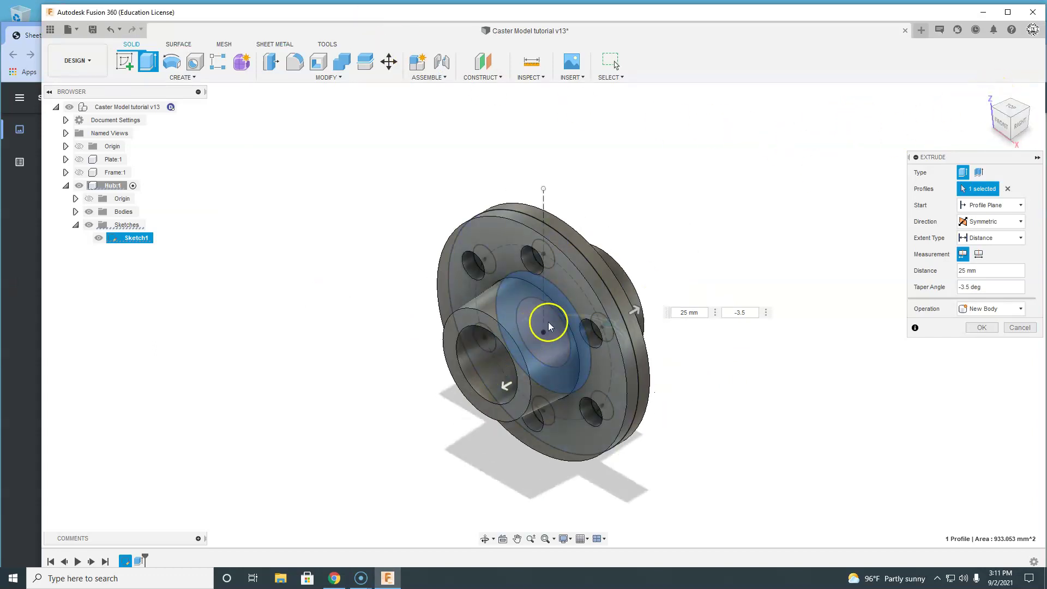
click(998, 309)
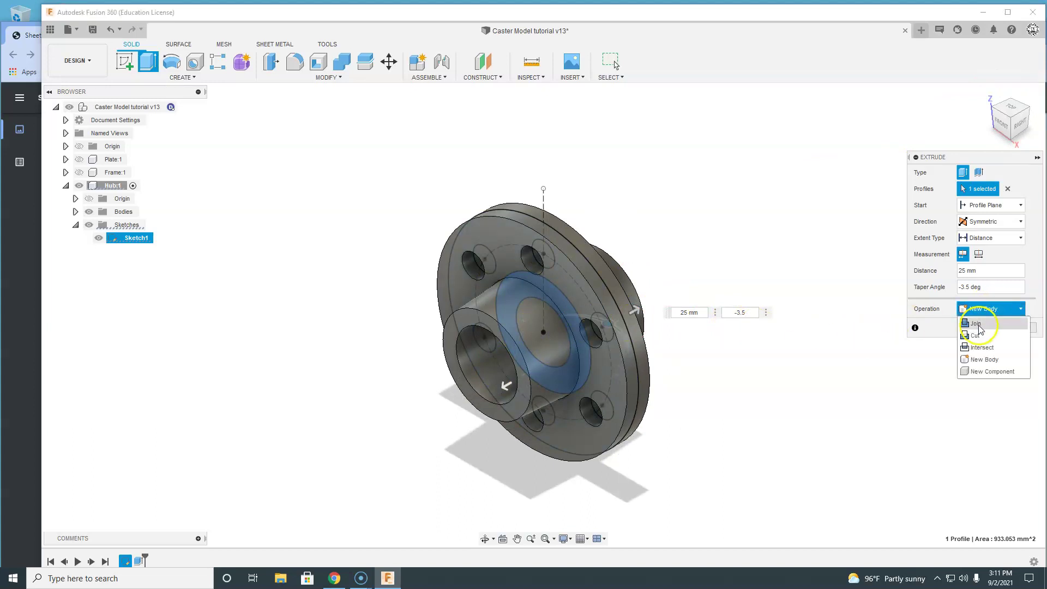
click(980, 324)
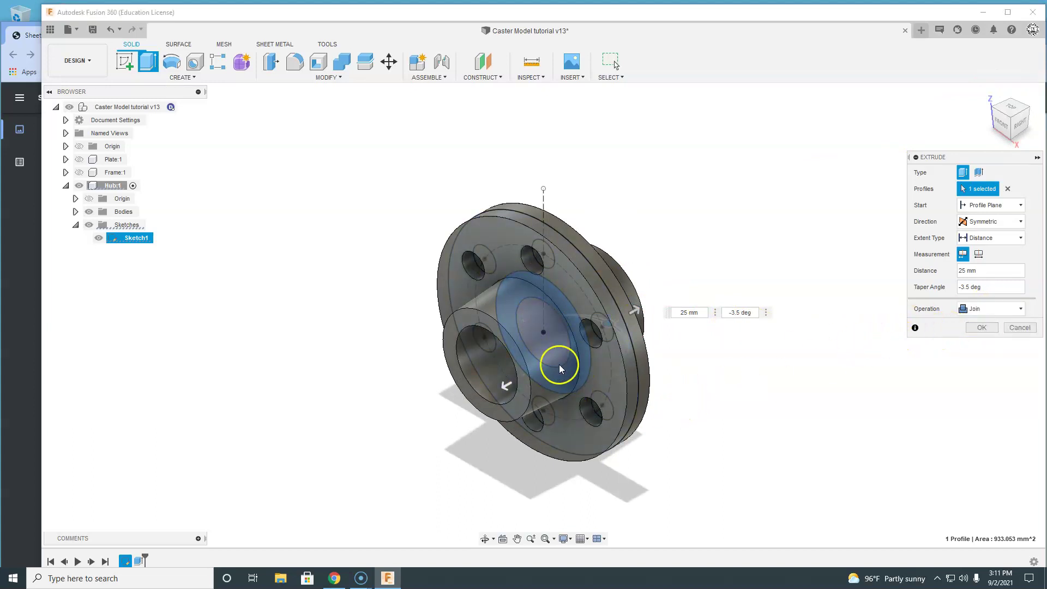
click(986, 331)
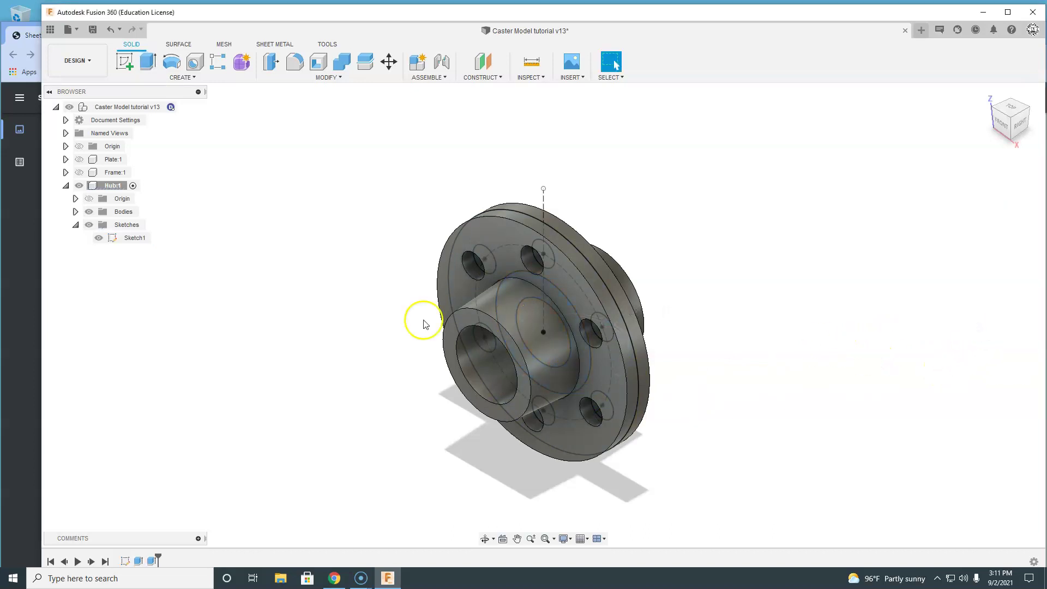
- Hide the hub's Sketch1, compare the model with the hub drawing in the browser, and return to Fusion 360
click(106, 242)
click(99, 239)
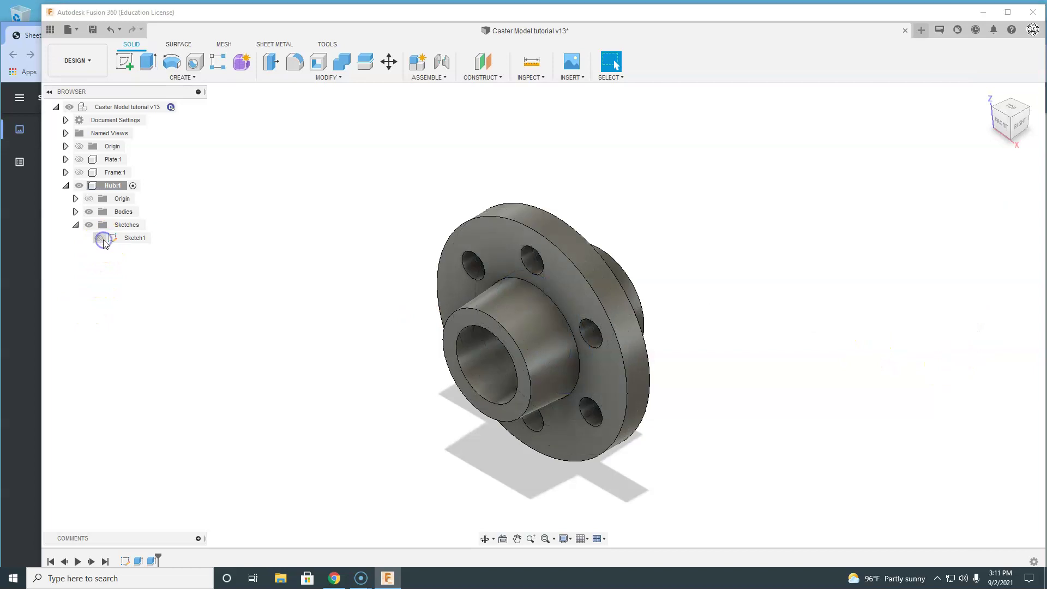
middle_drag(648, 255, 654, 229)
click(16, 342)
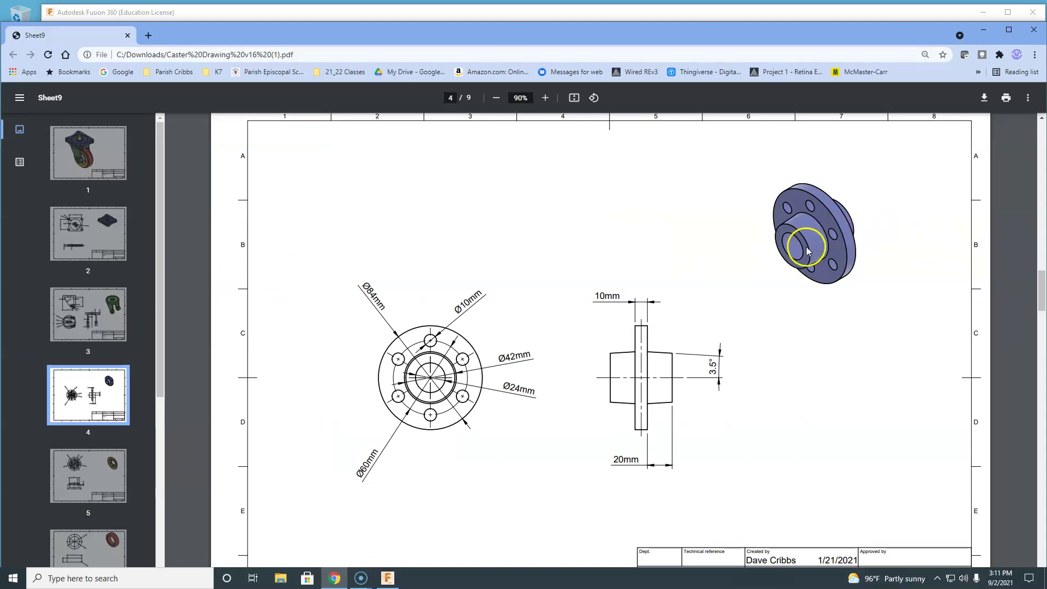
click(415, 19)
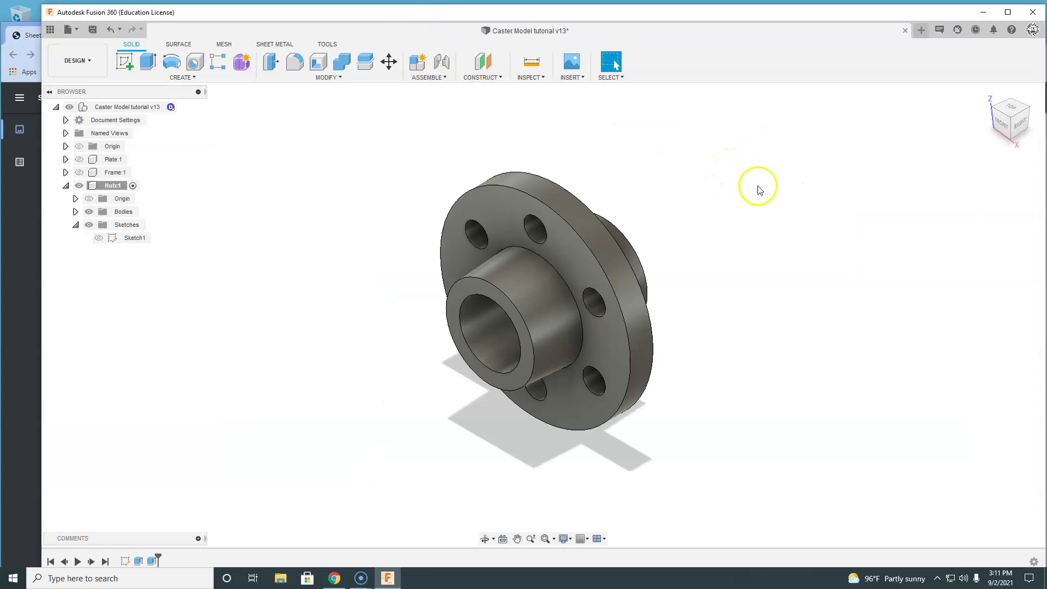
- Delete the unused pale blue appearance from the appearances in this design
key(a)
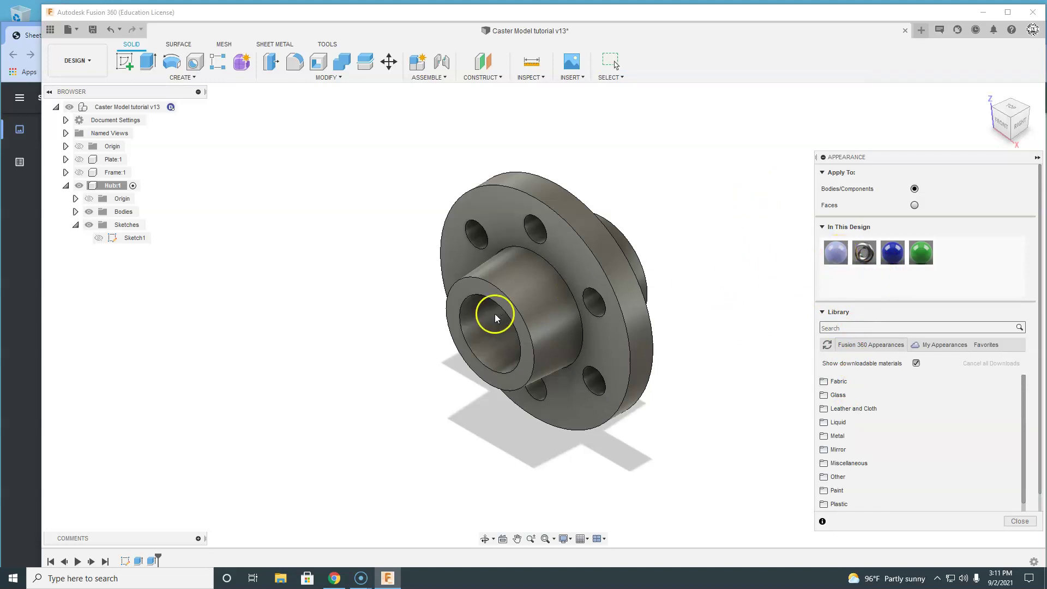
right_click(838, 252)
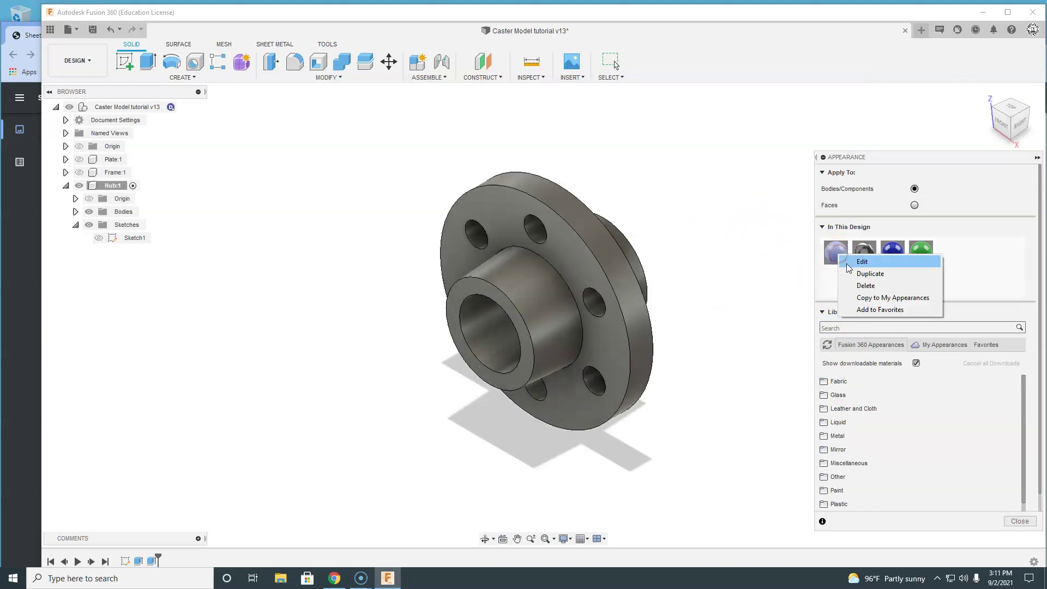
click(866, 286)
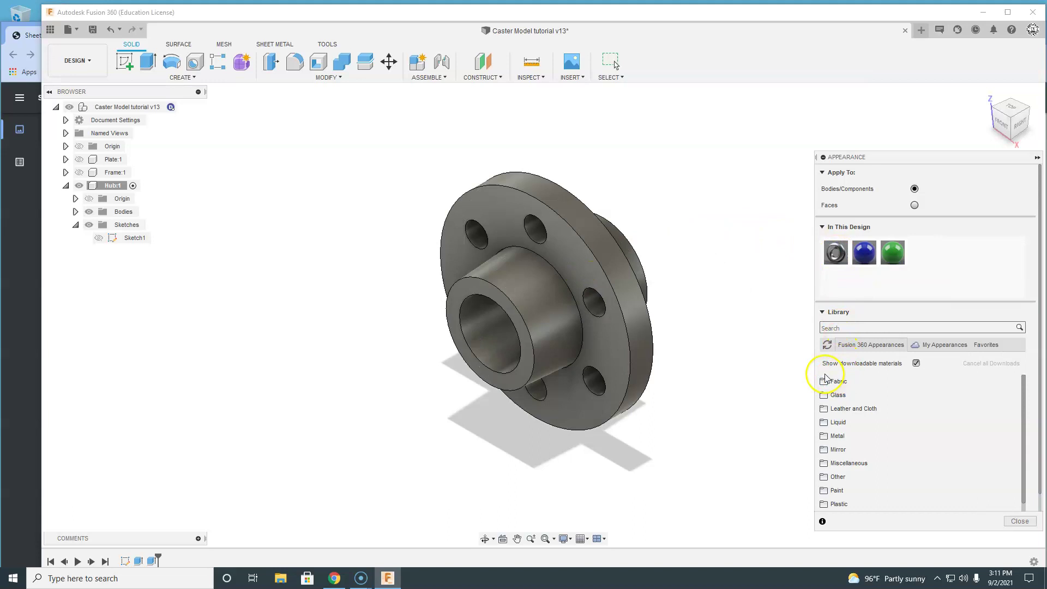
- Browse the library's glossy paints and duplicate the design's Paint - Enamel Glossy (Blue) appearance
click(828, 396)
click(824, 397)
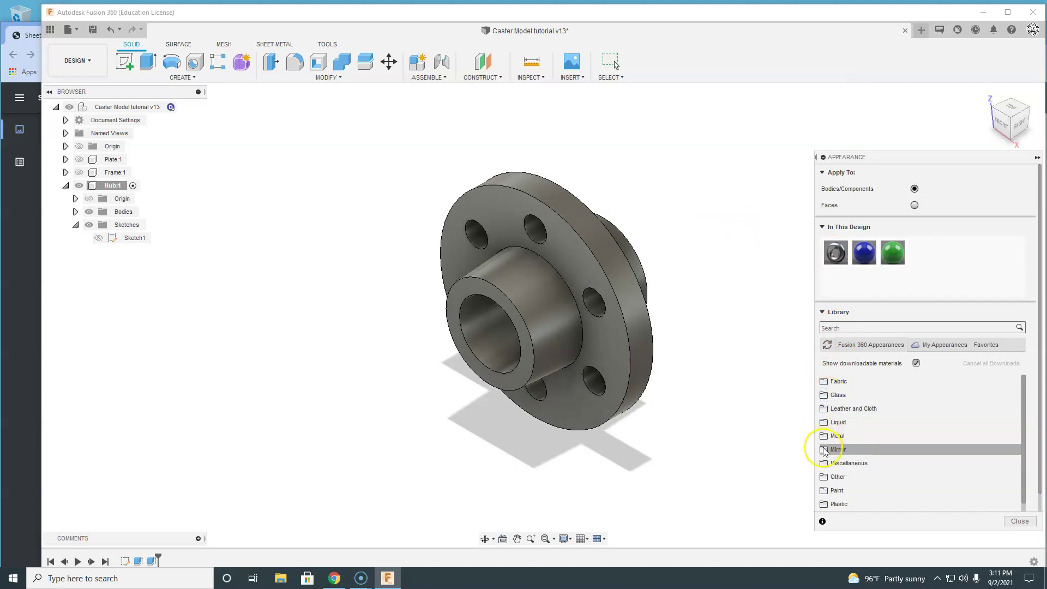
click(827, 490)
click(840, 409)
scroll(843, 420, down, 5)
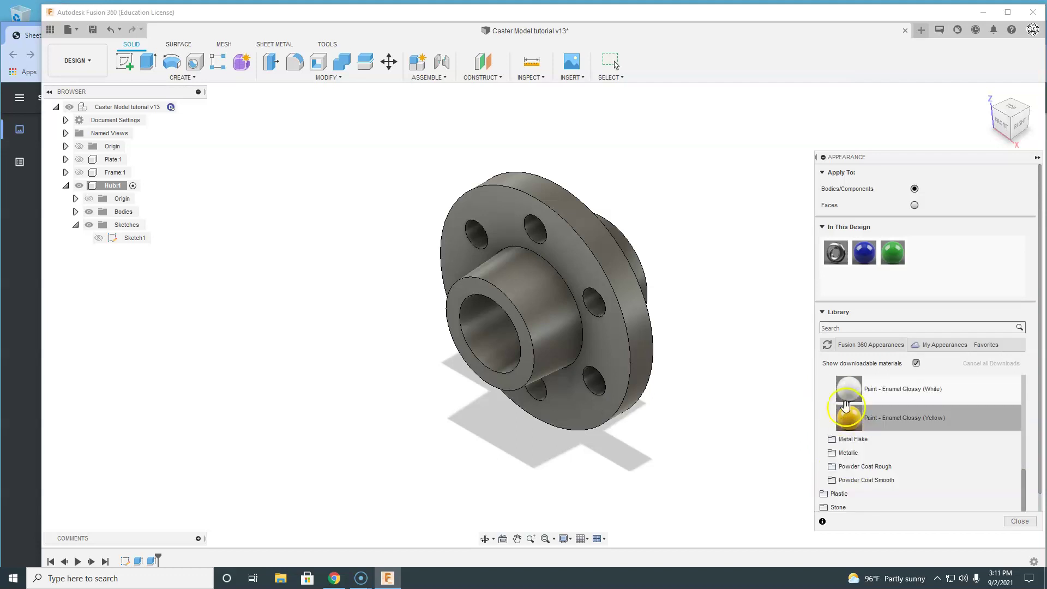
scroll(843, 403, up, 5)
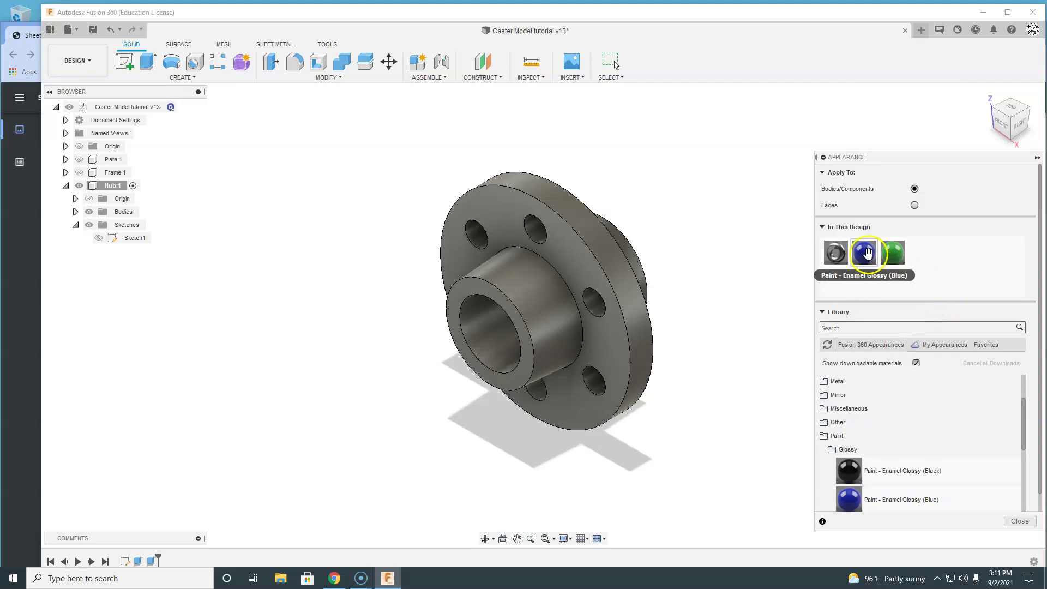
right_click(867, 254)
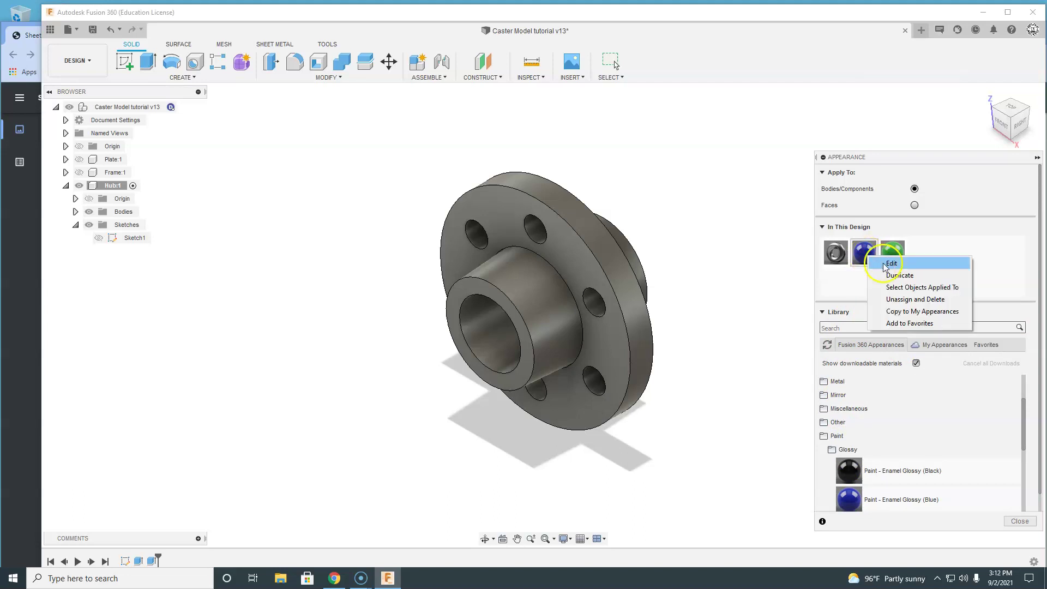
click(900, 275)
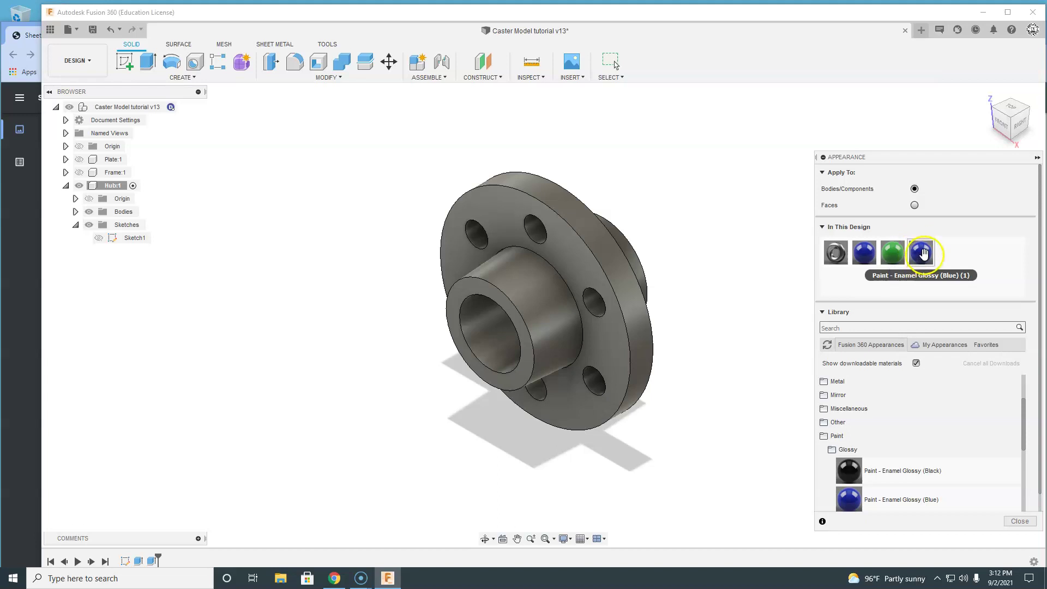
- Recolour the duplicated blue paint to RGB 155, 162, 214 and apply it to the hub body
right_click(921, 254)
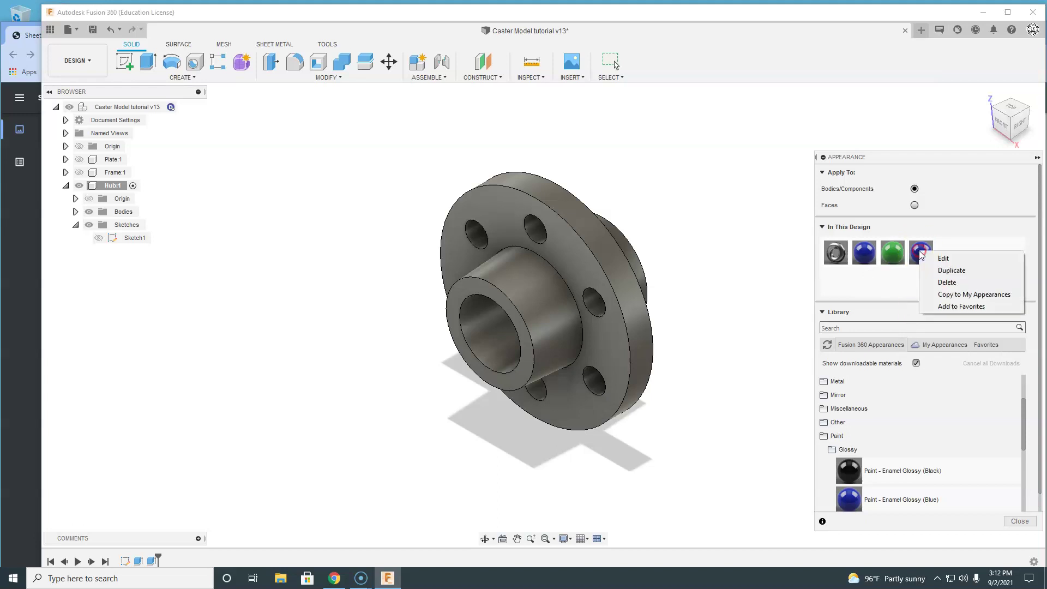
click(944, 259)
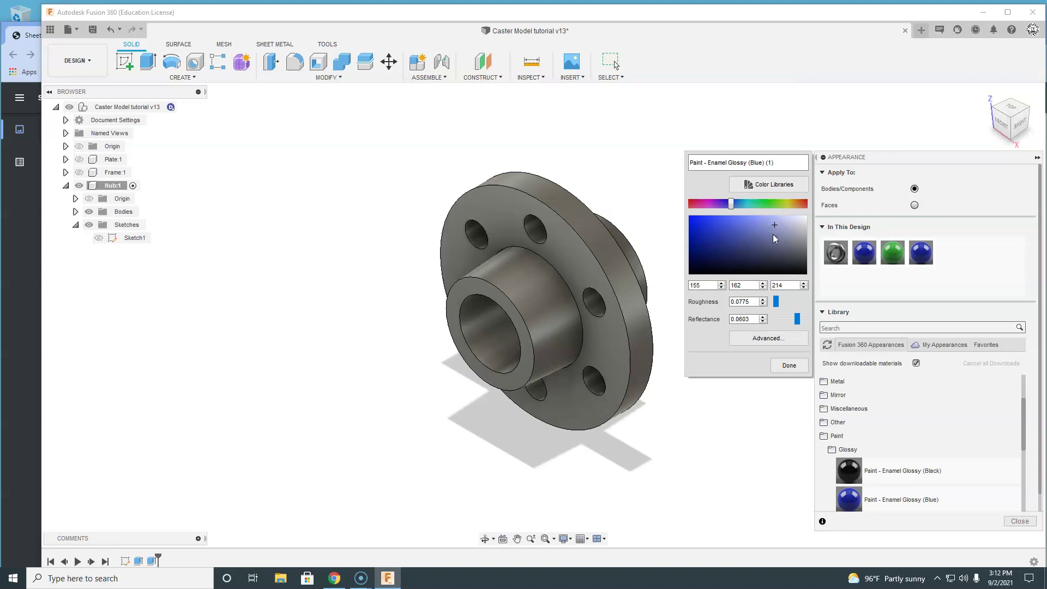
click(786, 366)
click(927, 256)
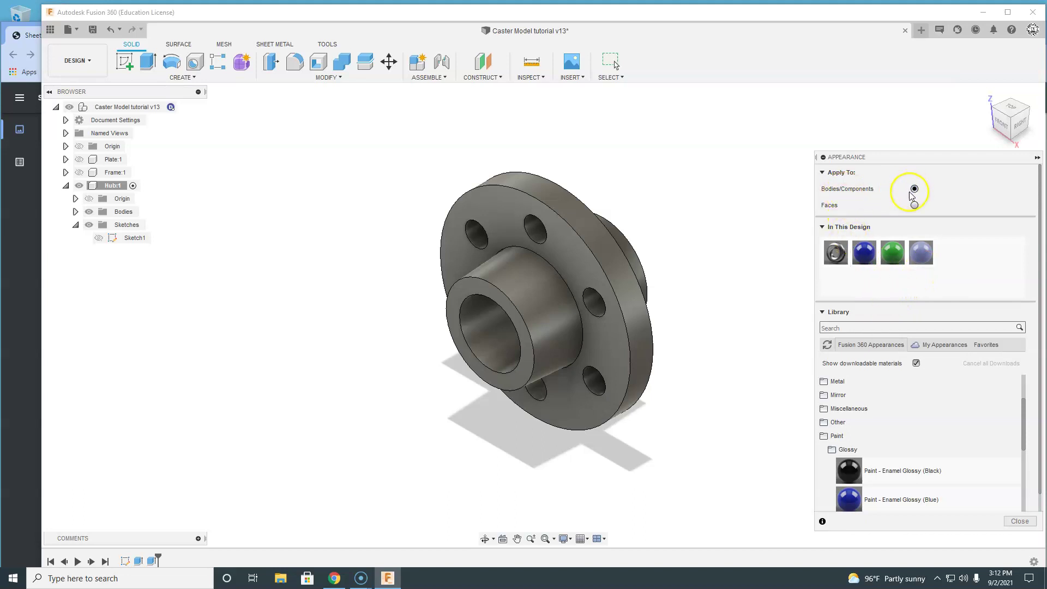
drag(921, 252, 637, 262)
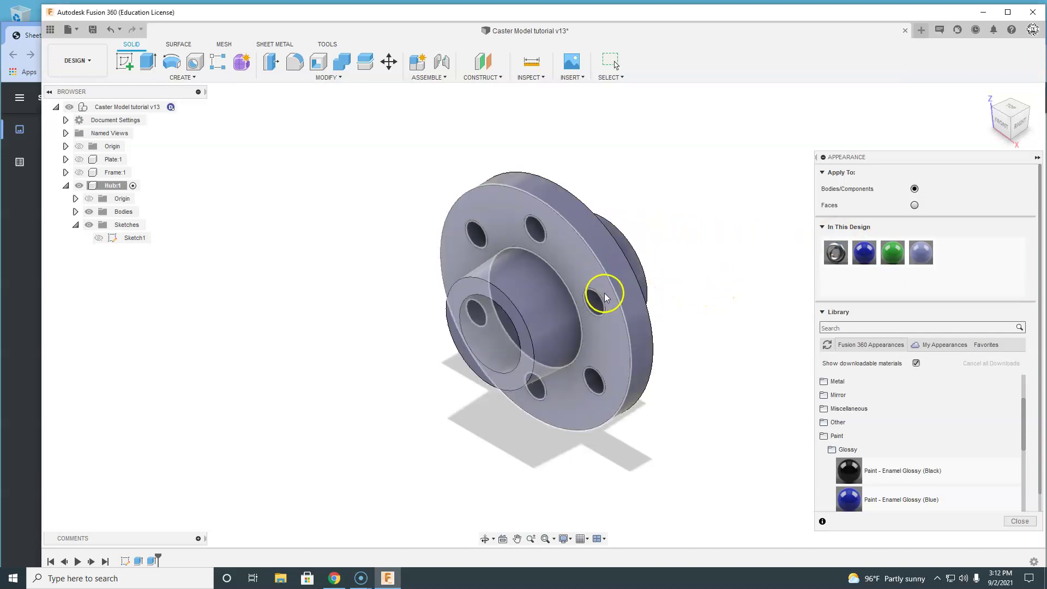
- Close the appearance settings and save the design with the version description "Hub"
click(1020, 521)
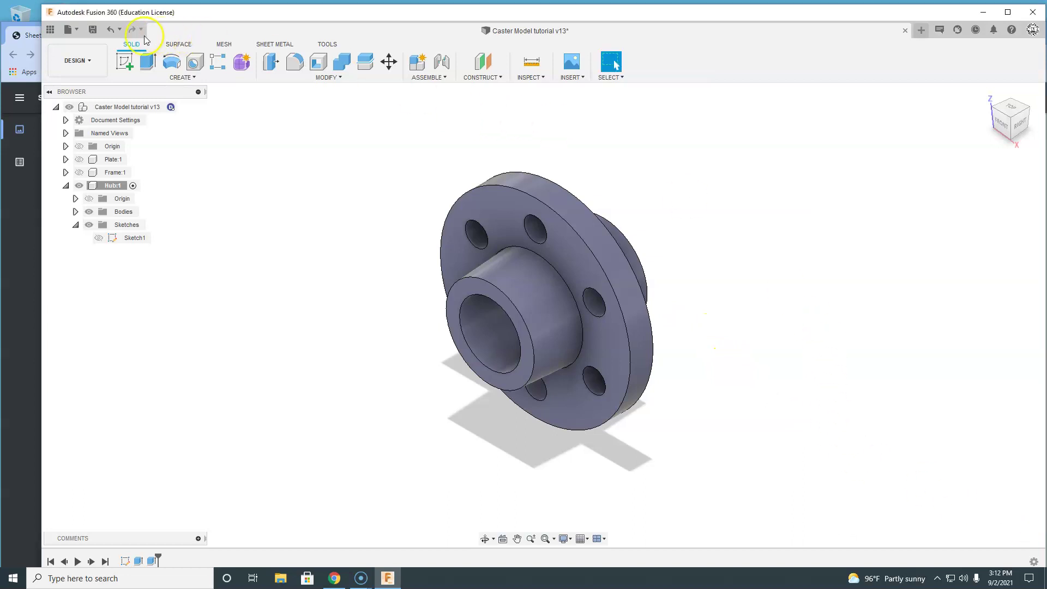
click(93, 29)
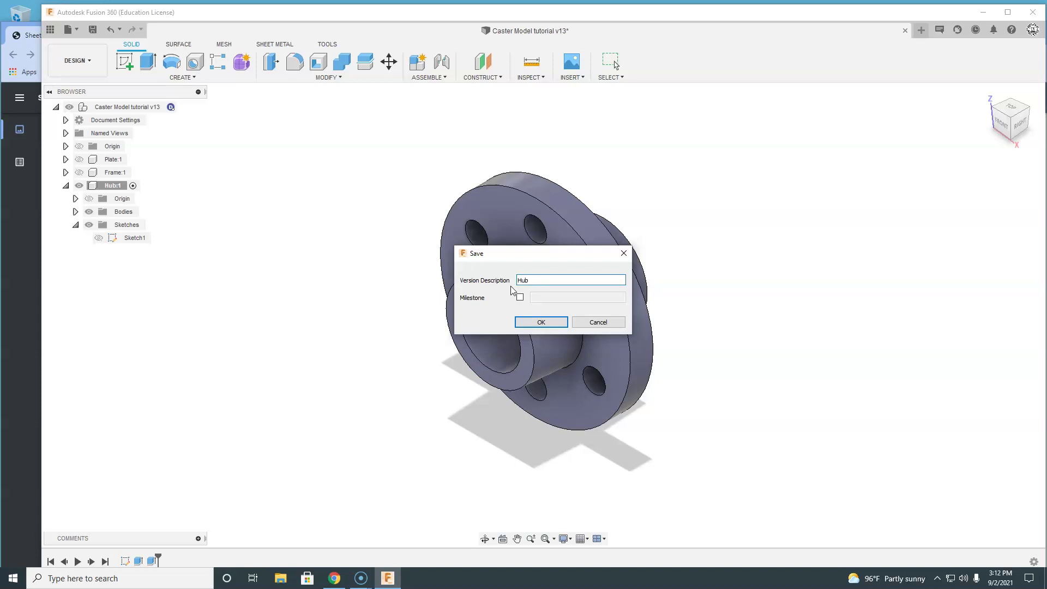
click(526, 323)
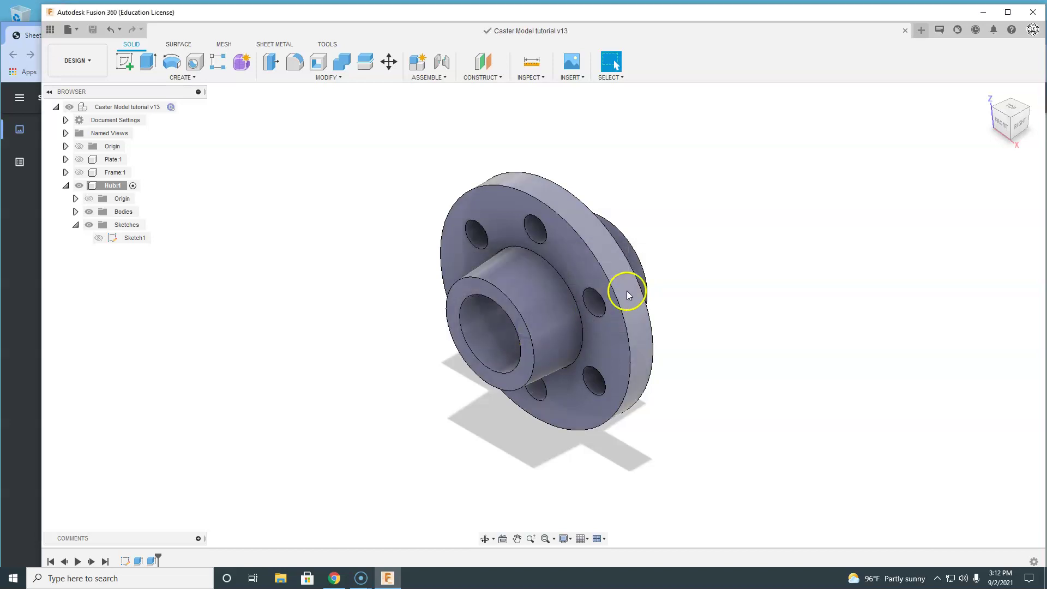
- Collapse the Hub component, show the Frame and Plate components, and activate the top-level Caster Model assembly
scroll(631, 276, down, 3)
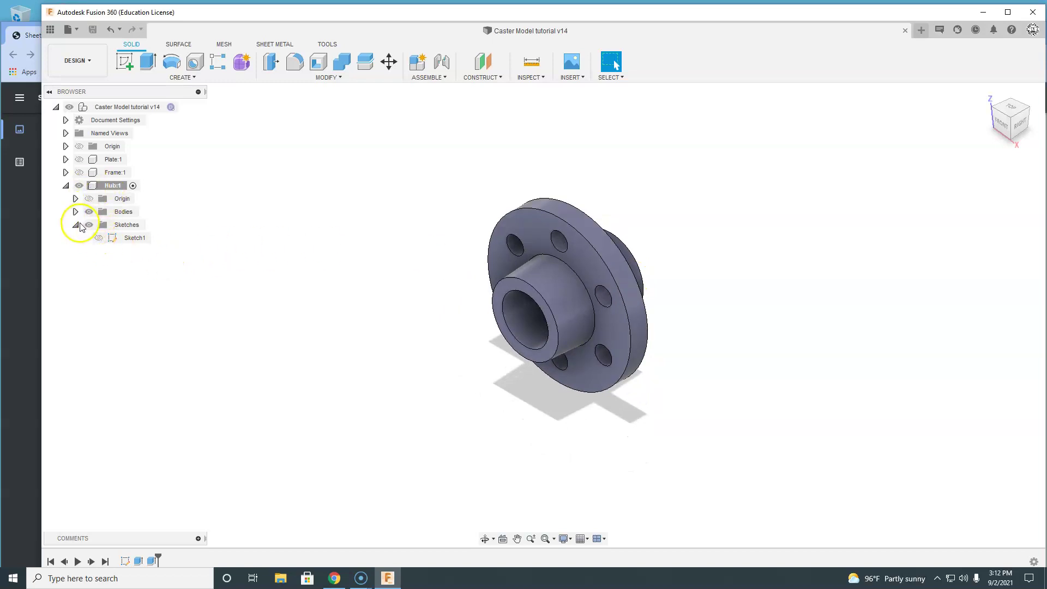
click(77, 226)
click(66, 186)
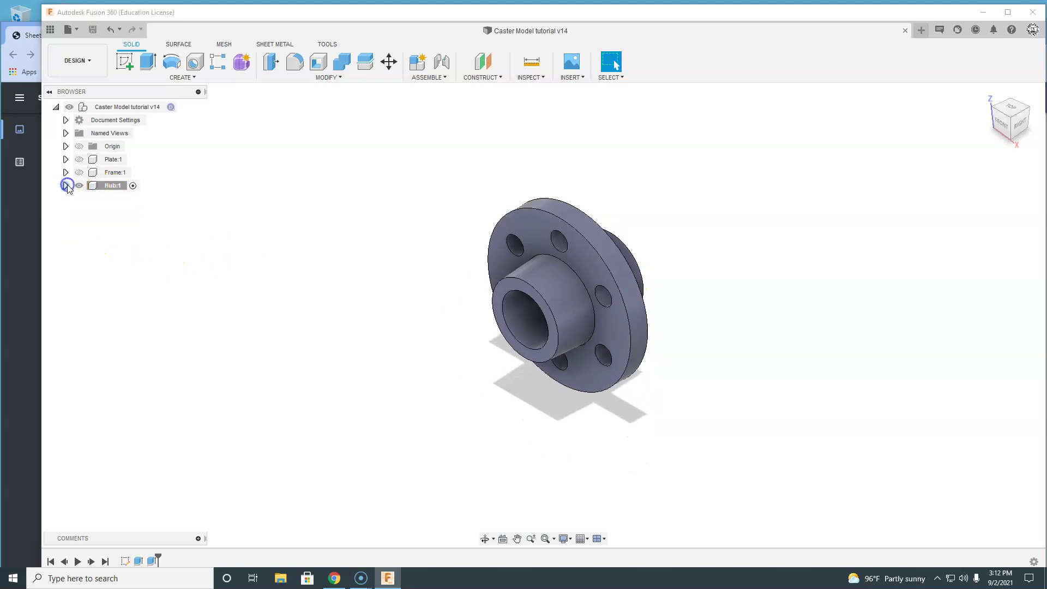
click(79, 173)
click(79, 159)
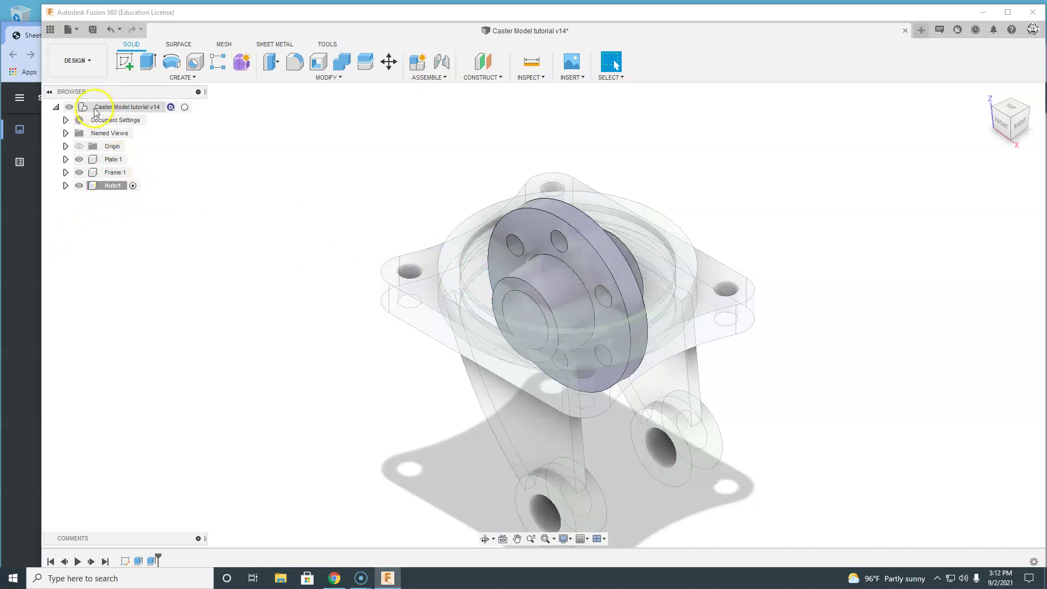
click(185, 108)
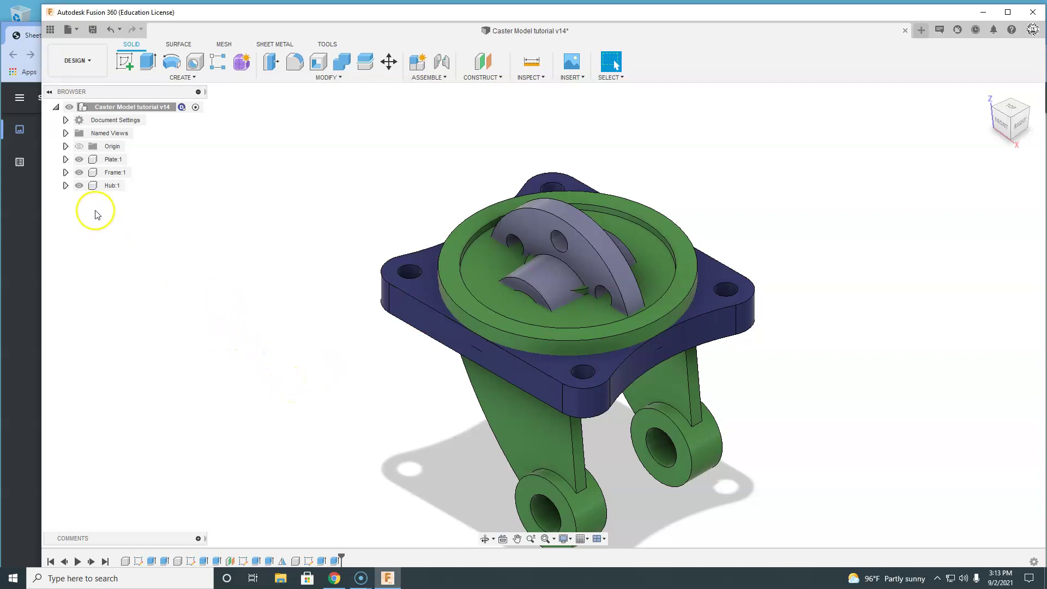
- Switch to the browser, view the flange drawing on page 5 of the caster PDF, and return to Fusion 360
click(16, 252)
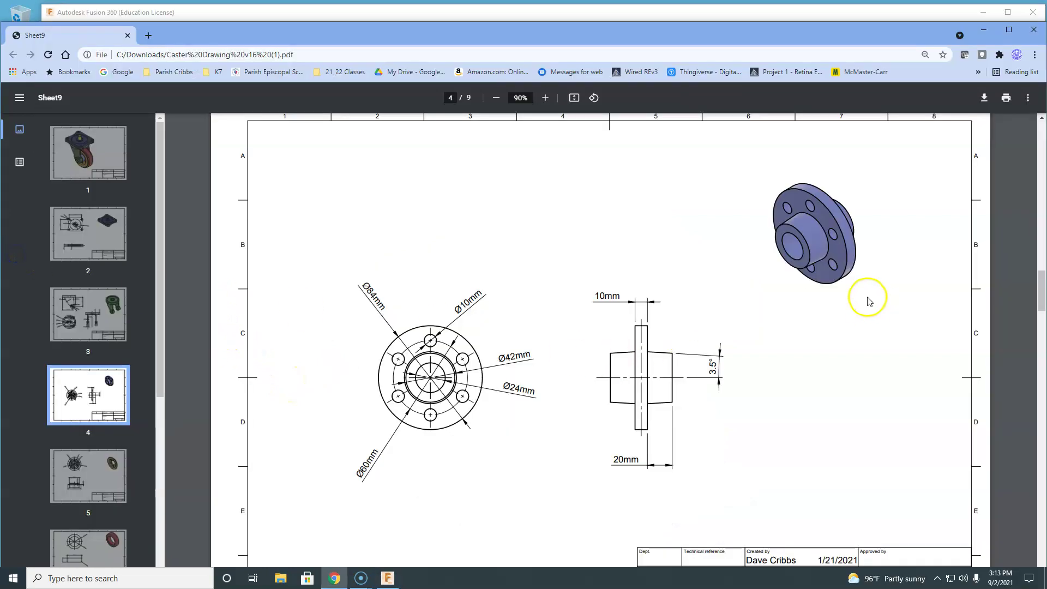
scroll(807, 245, down, 5)
scroll(801, 251, down, 6)
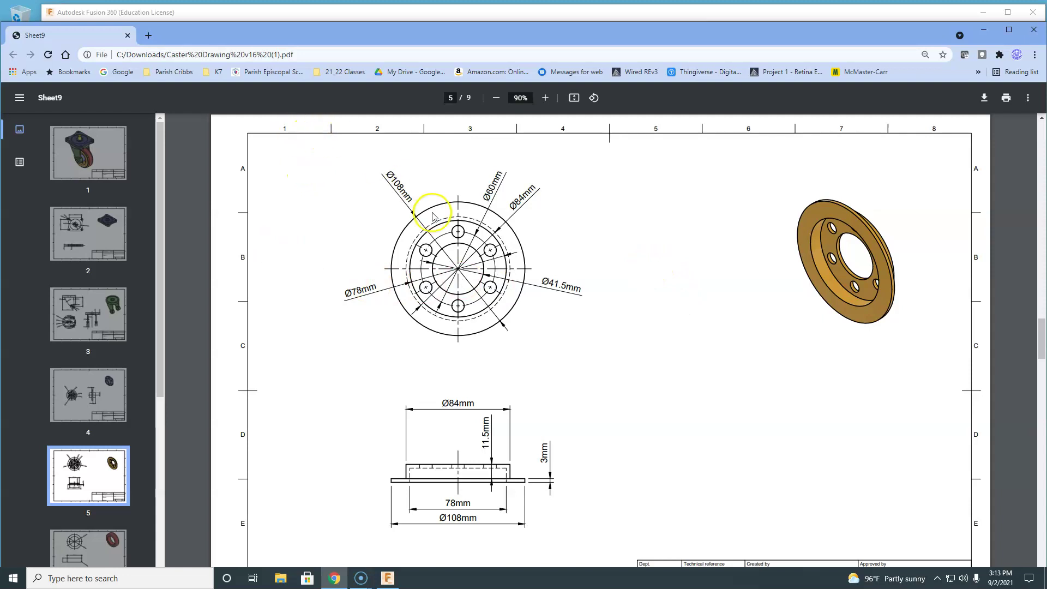
click(299, 13)
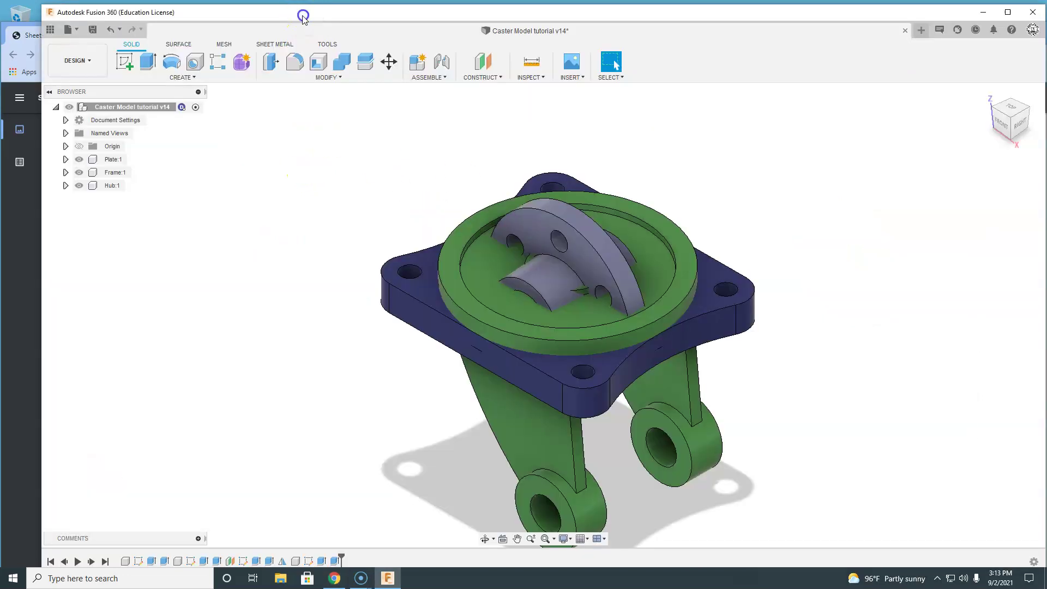
- Hide the Plate, Frame and Hub components
click(79, 159)
click(79, 173)
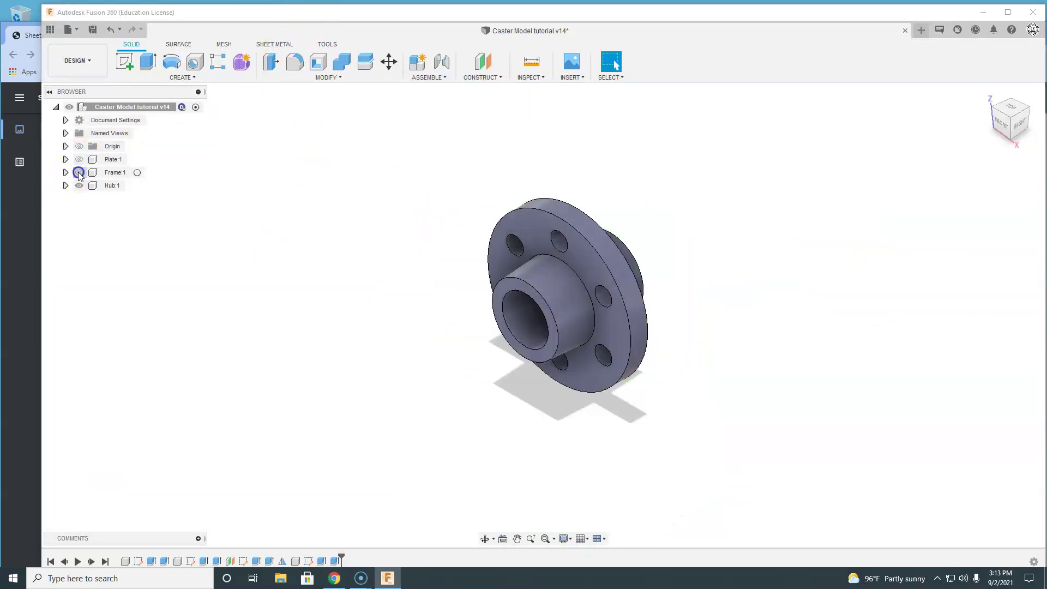
click(79, 186)
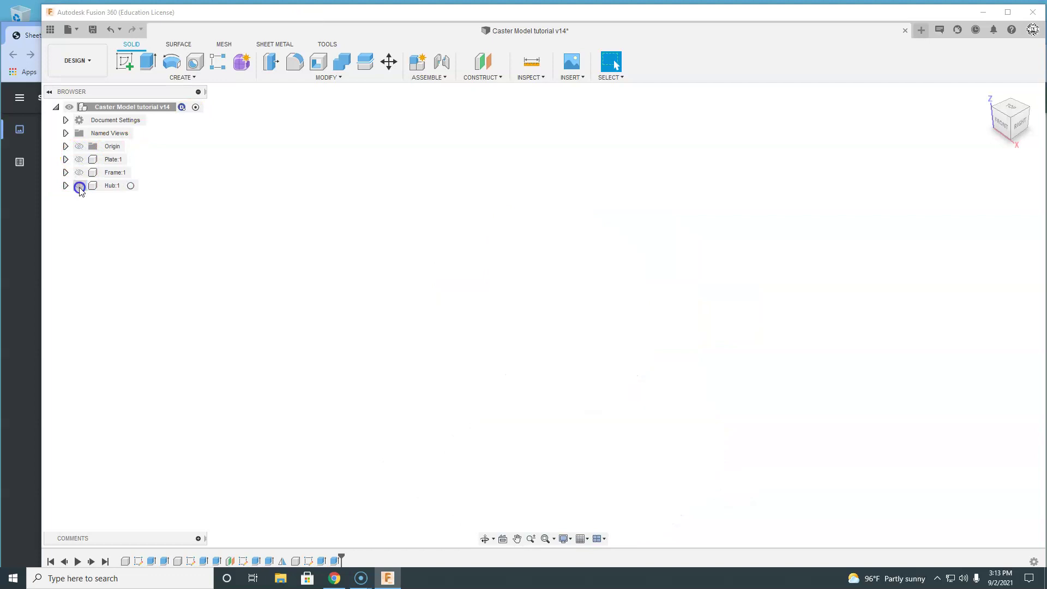
- Create a new internal component named "Flange 1" under the top-level assembly and keep it activated
right_click(155, 109)
click(171, 117)
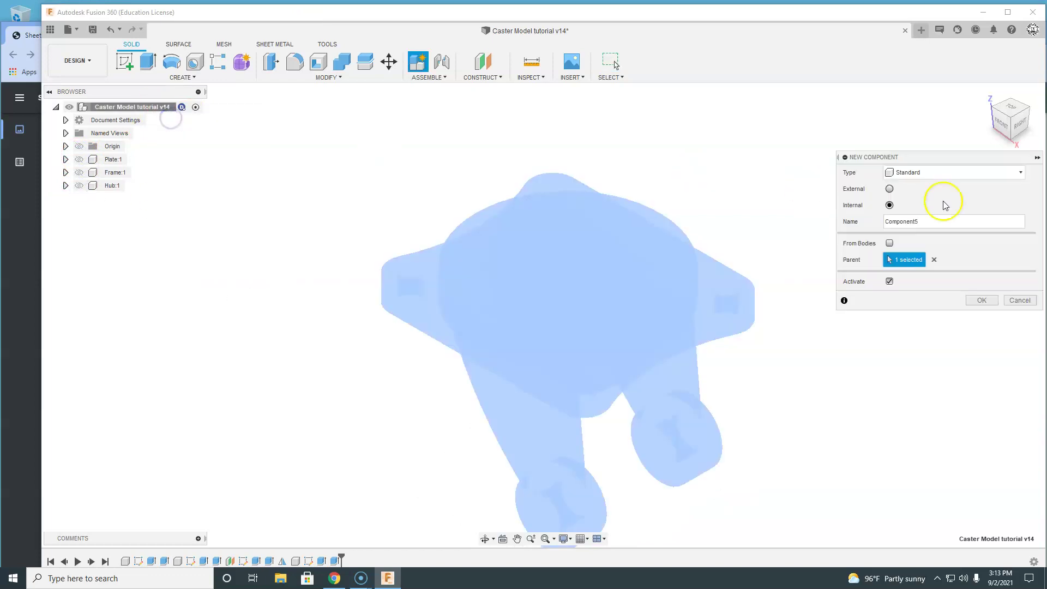
click(931, 223)
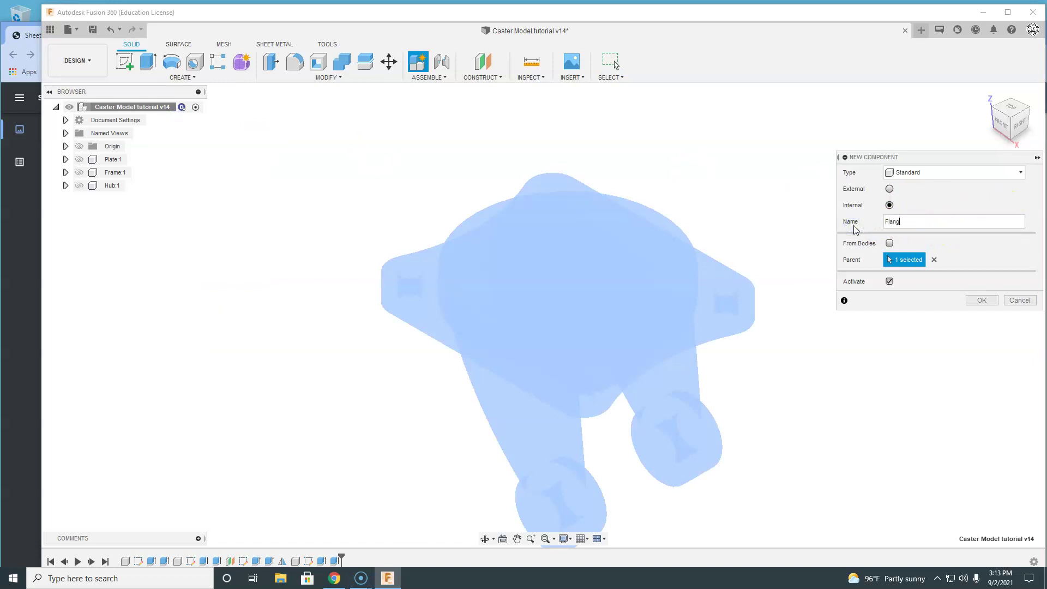
click(983, 301)
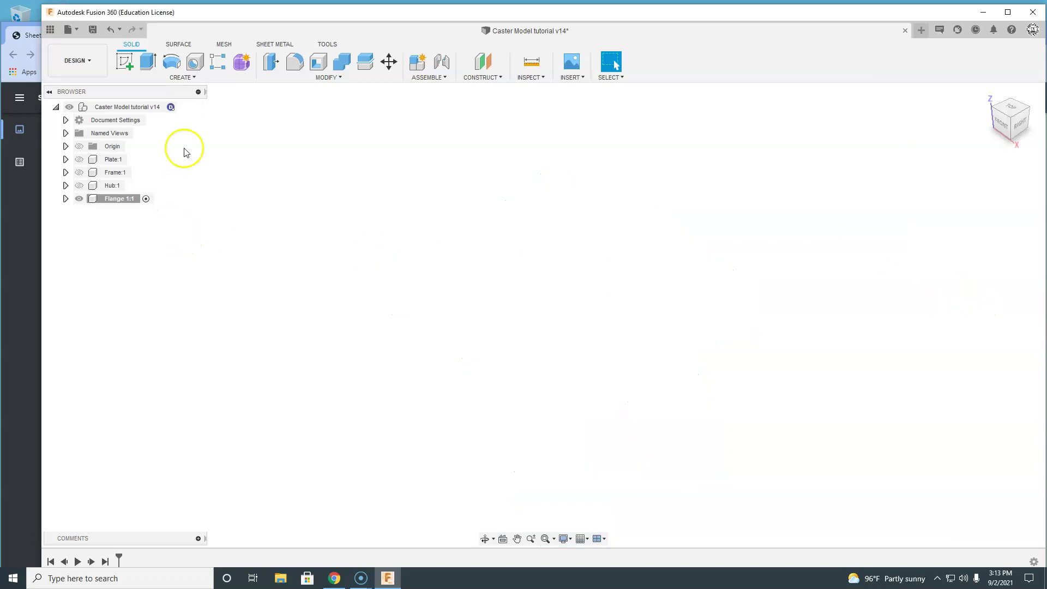
- Start a sketch on the front XZ plane for the Flange 1 component
click(125, 63)
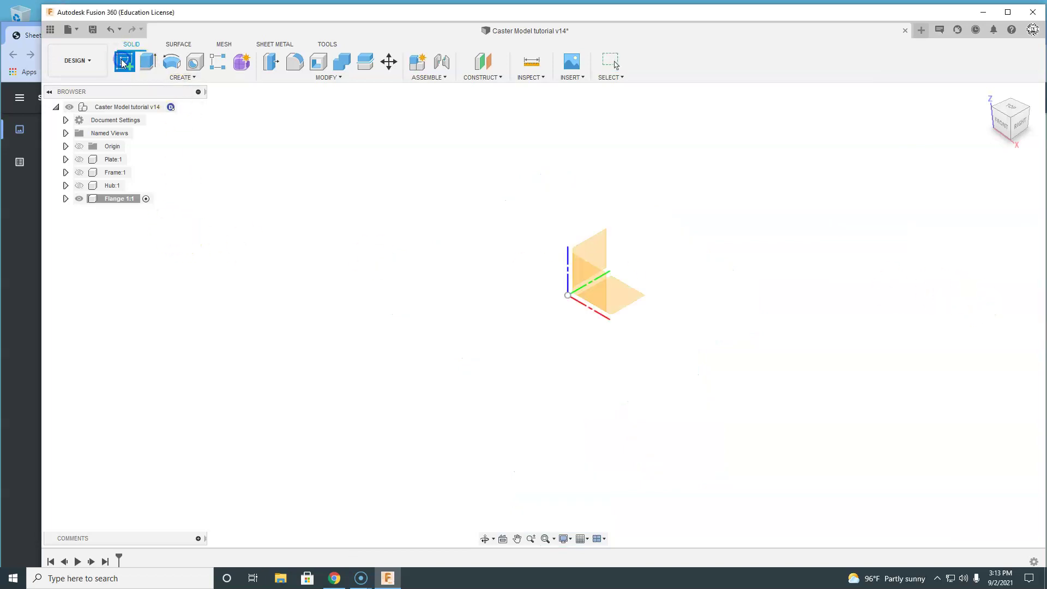
click(594, 288)
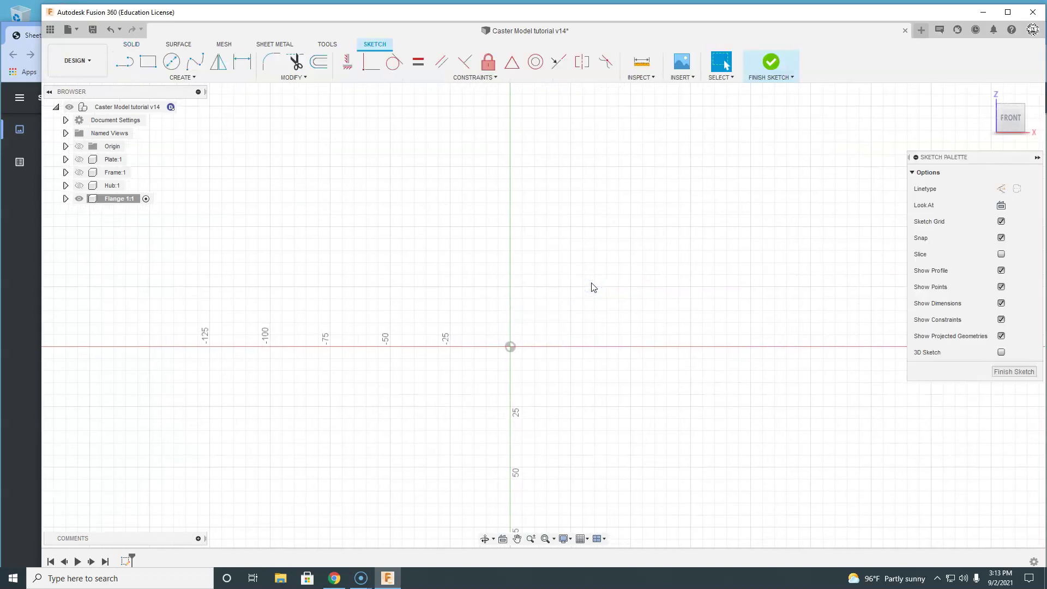
middle_drag(548, 341, 590, 287)
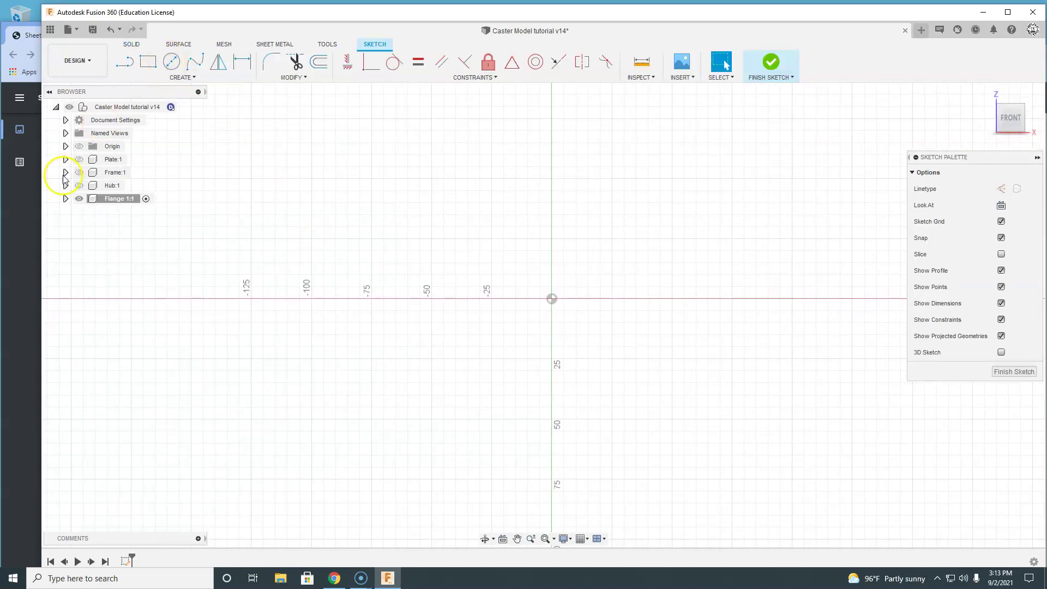
- Check the flange's bore in the browser drawing, then sketch a 41.5 mm diameter circle centred on the origin in Fusion 360
click(19, 240)
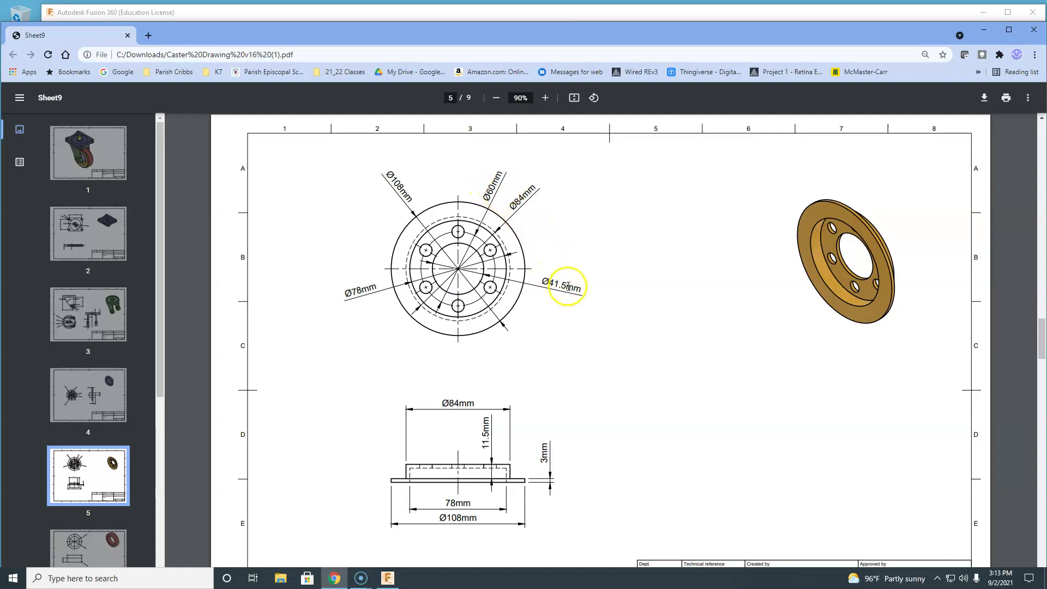
click(403, 14)
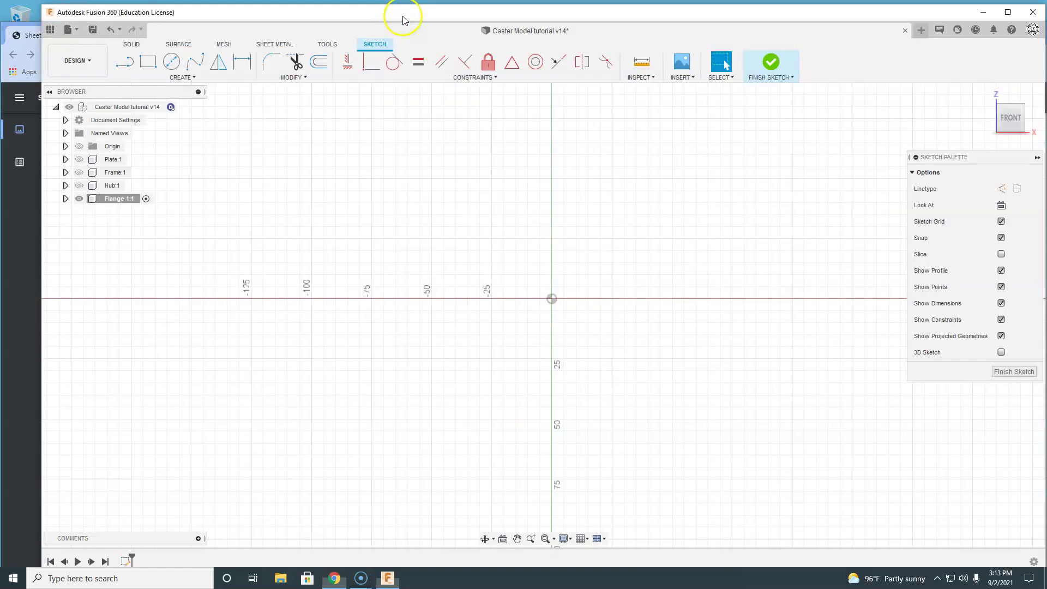
key(c)
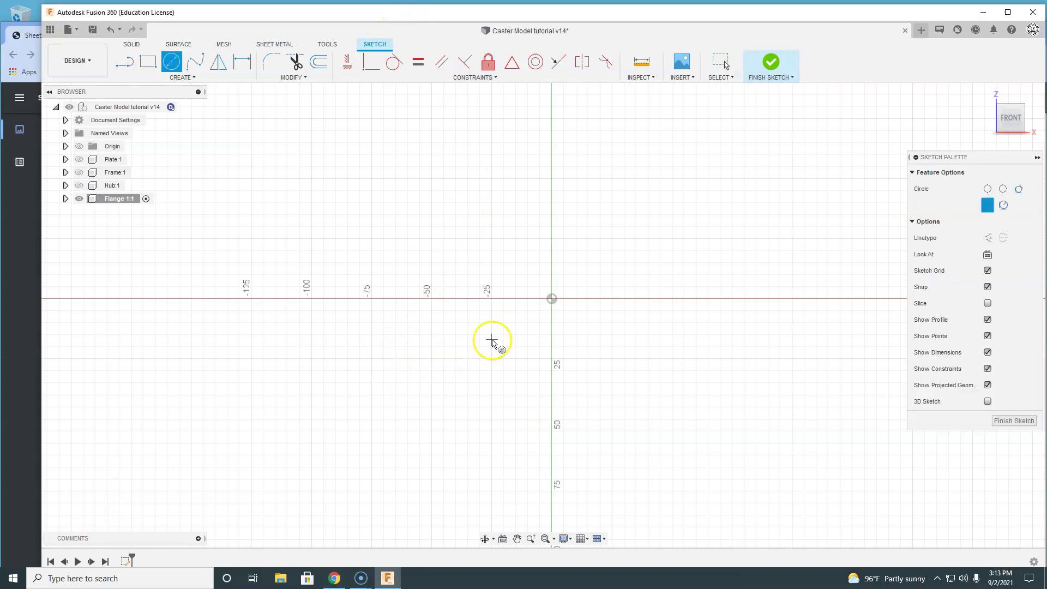
click(552, 300)
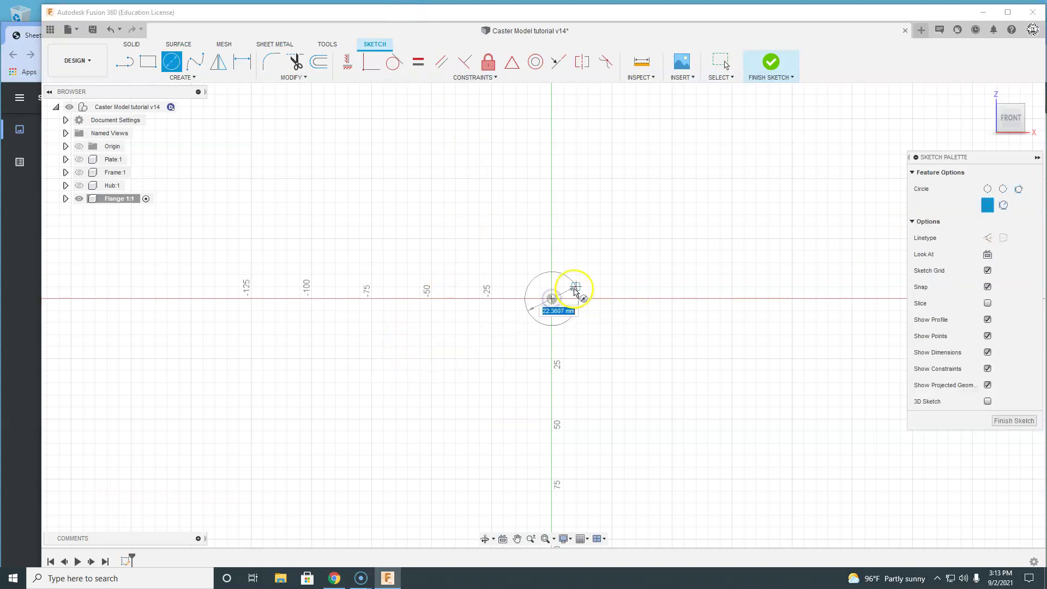
text(41)
key(Tab)
key(Return)
key(Escape)
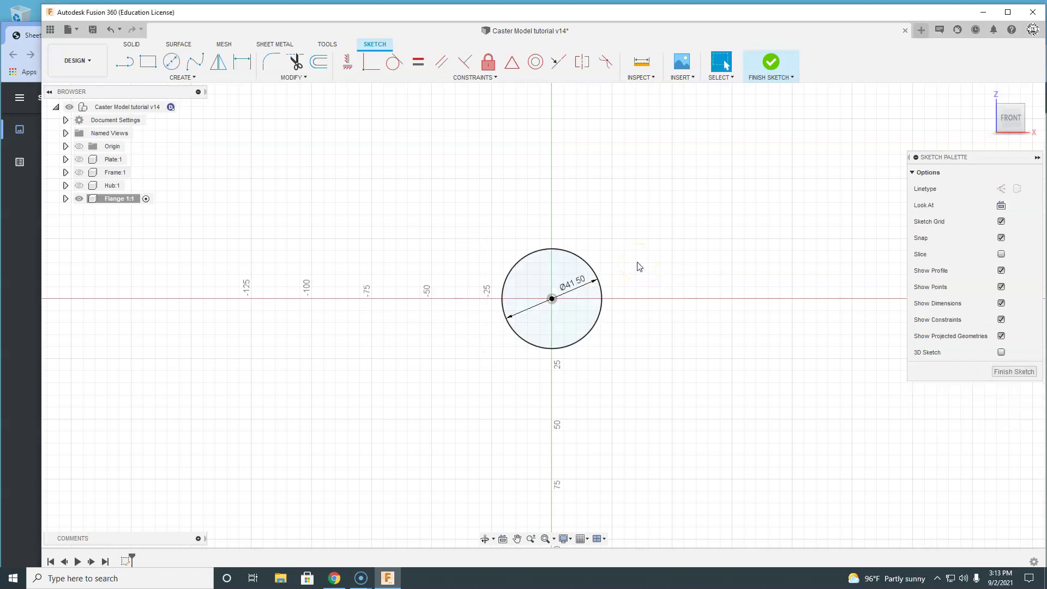
- Sketch a 60 mm diameter circle centred on the origin, concentric with the bore circle
key(c)
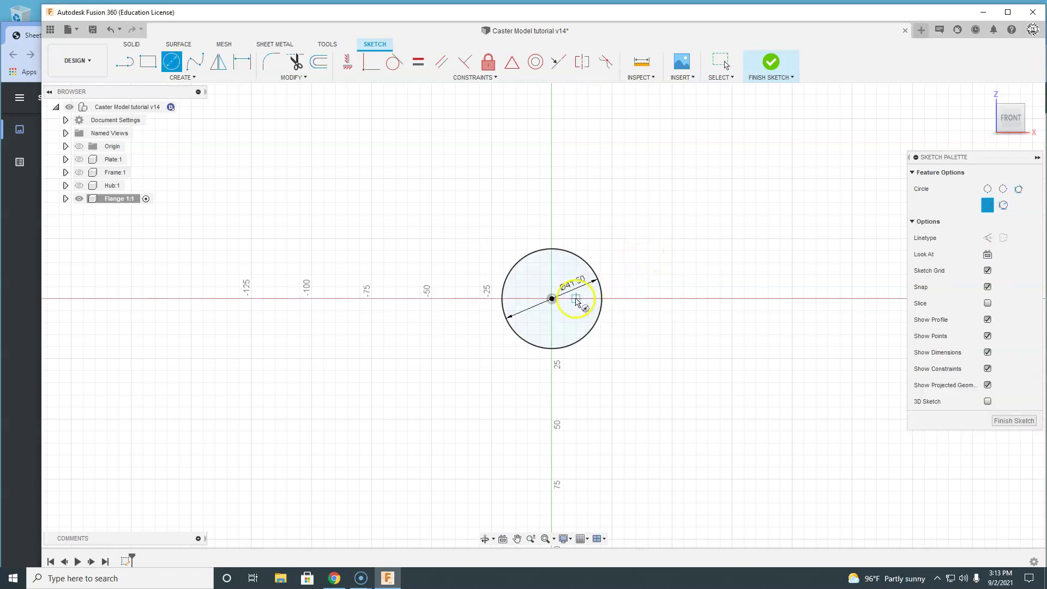
click(552, 299)
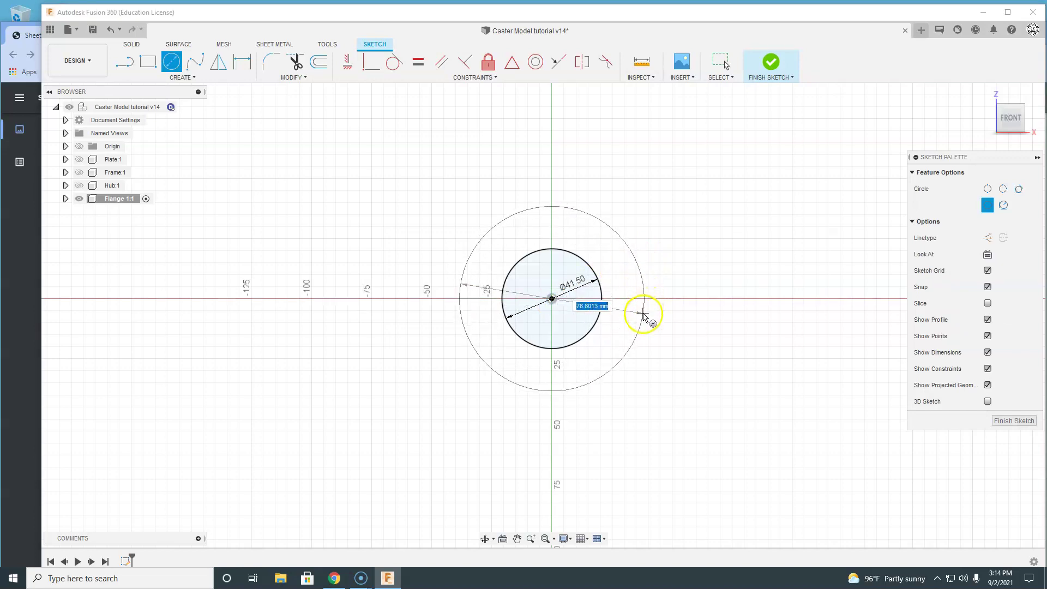
text(60)
key(Return)
key(Escape)
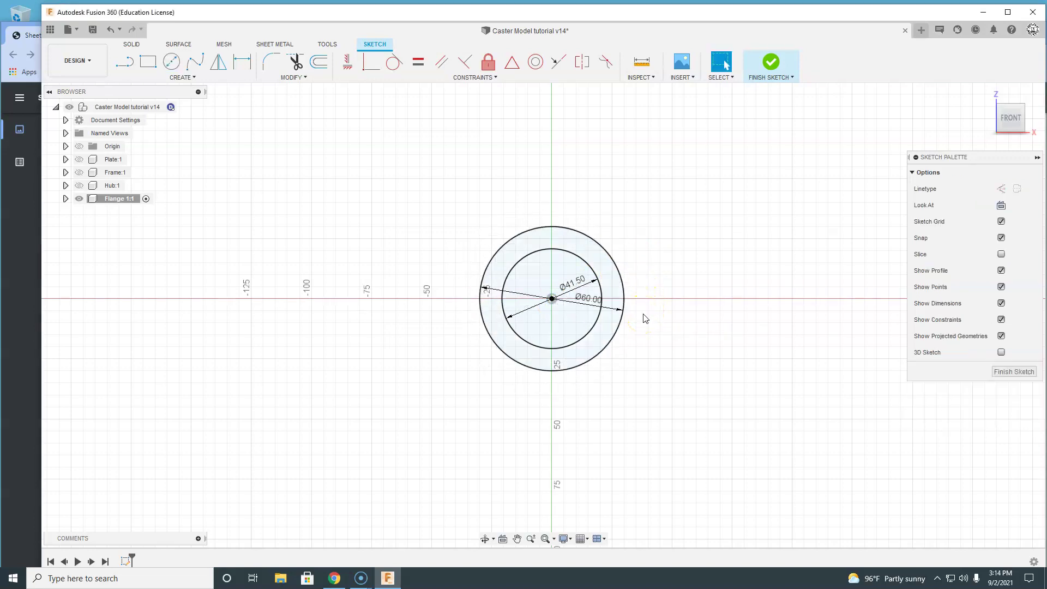
- Consult the flange drawing in the browser and add a 78 mm diameter circle centred on the origin in Fusion 360
click(30, 284)
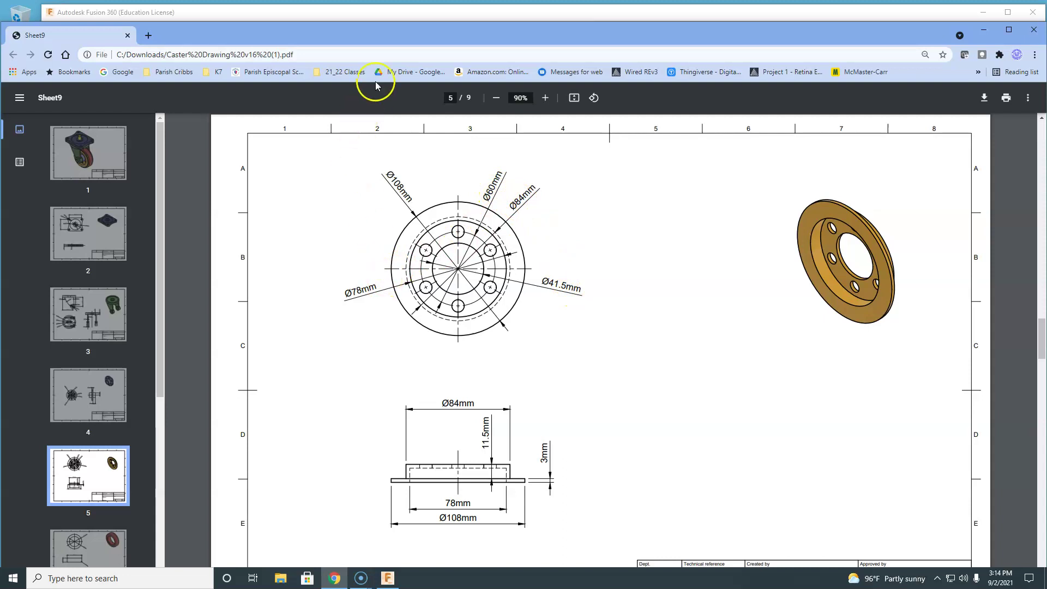
click(392, 16)
key(c)
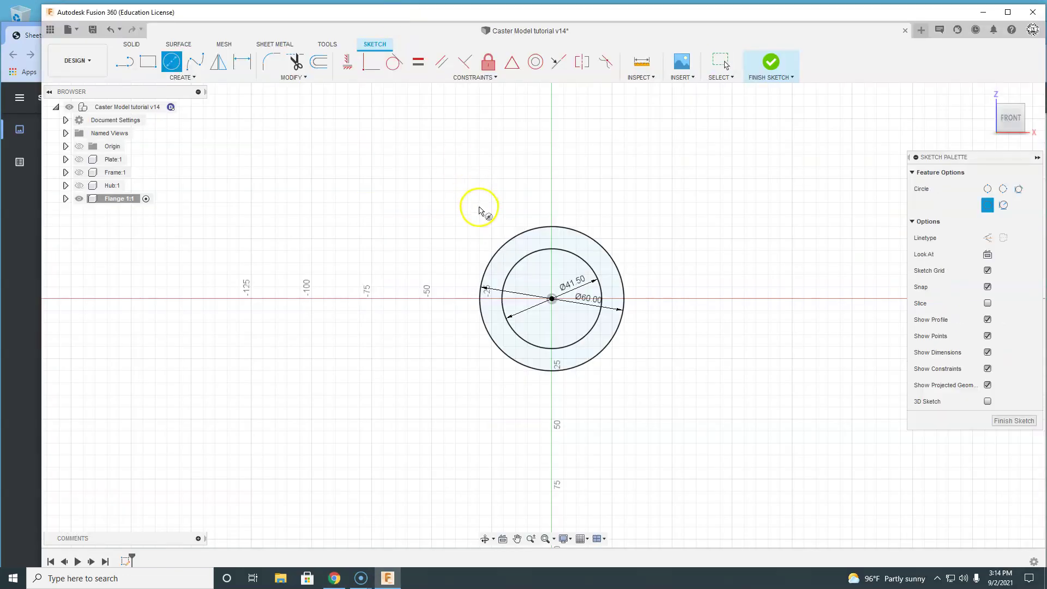
click(552, 299)
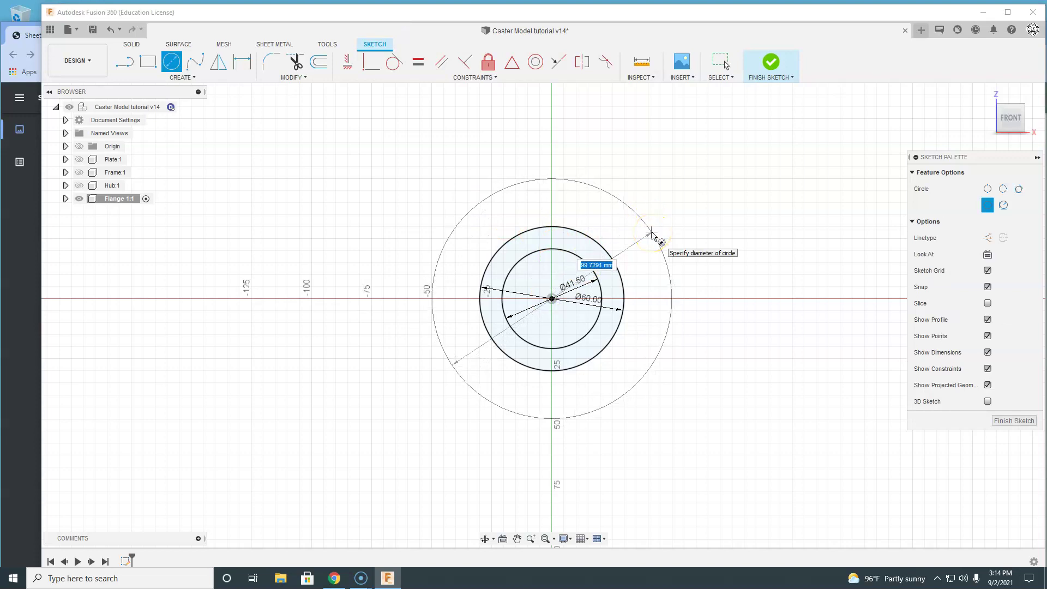
click(13, 294)
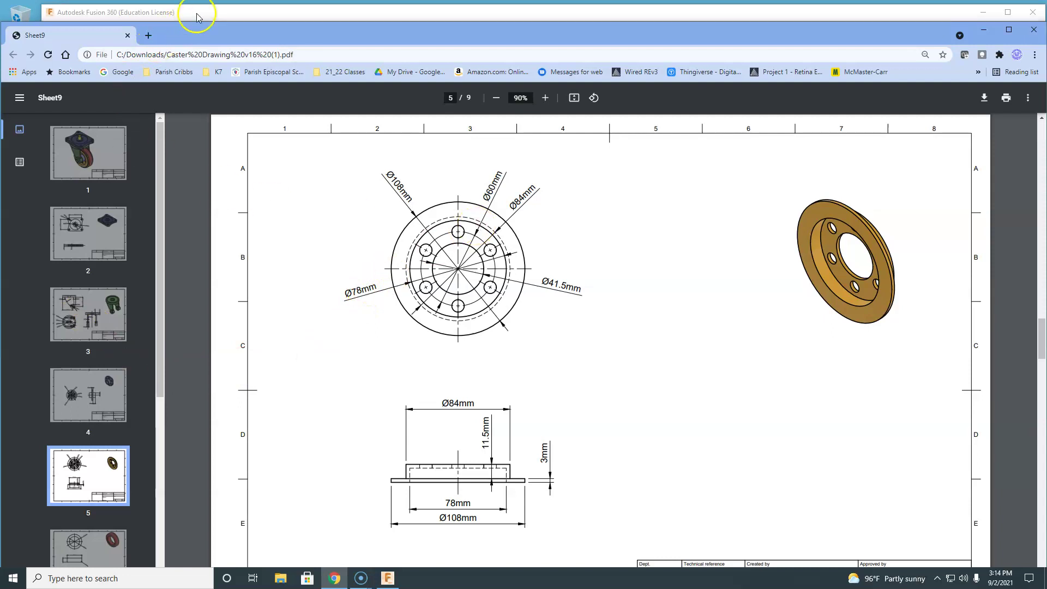
click(261, 9)
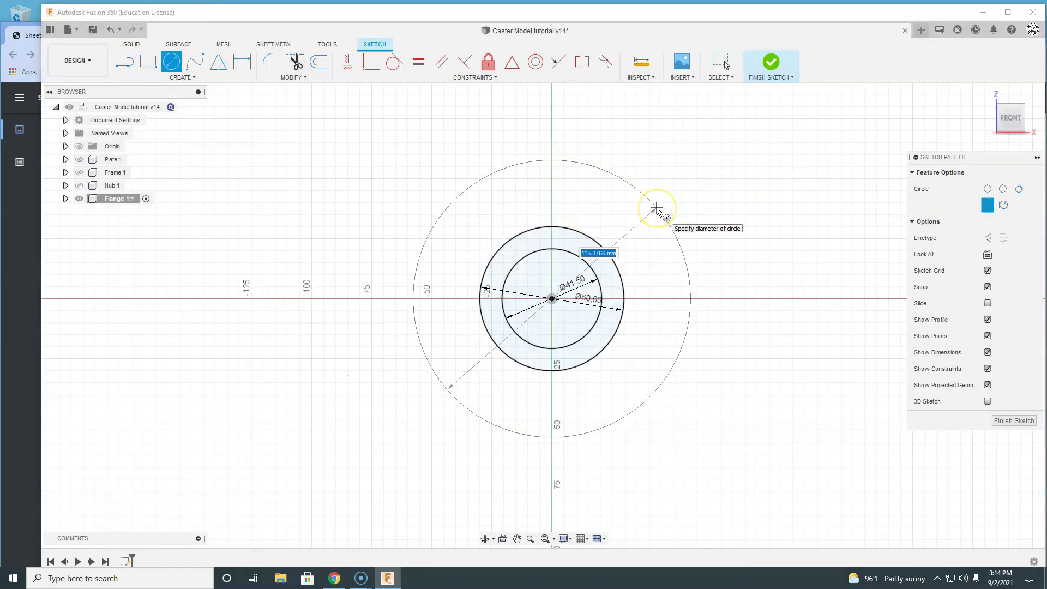
text(78)
key(Return)
key(Escape)
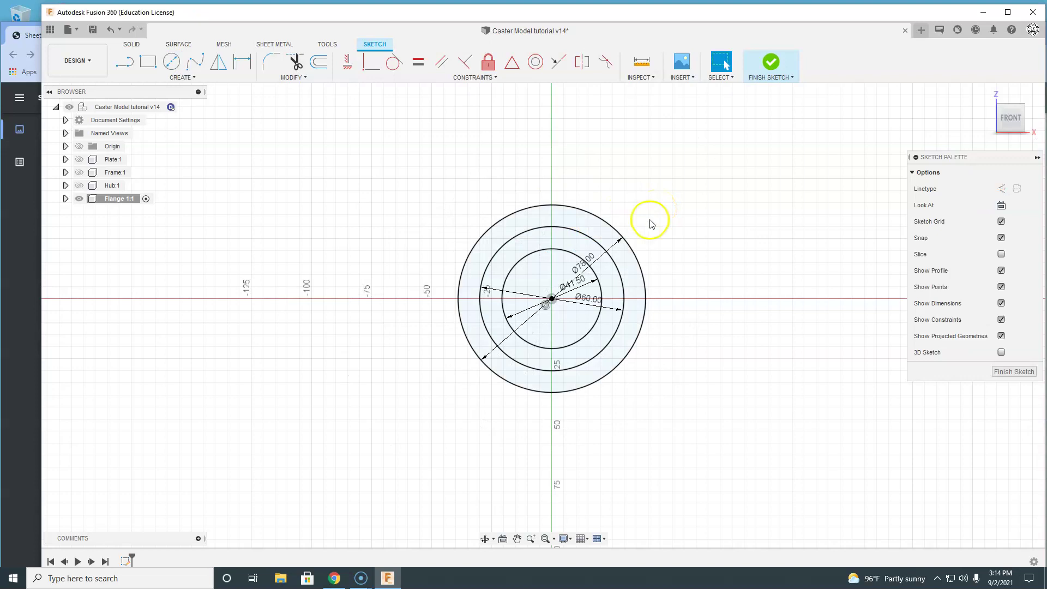
- Sketch an 84 mm diameter circle centred on the origin around the 78 mm circle
key(c)
click(552, 299)
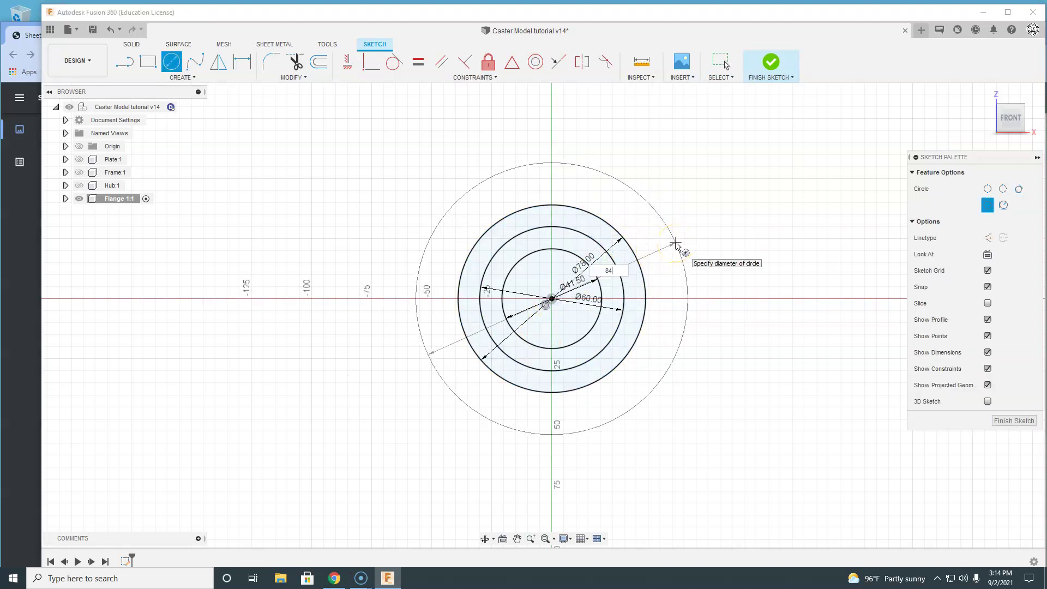
key(Return)
key(Escape)
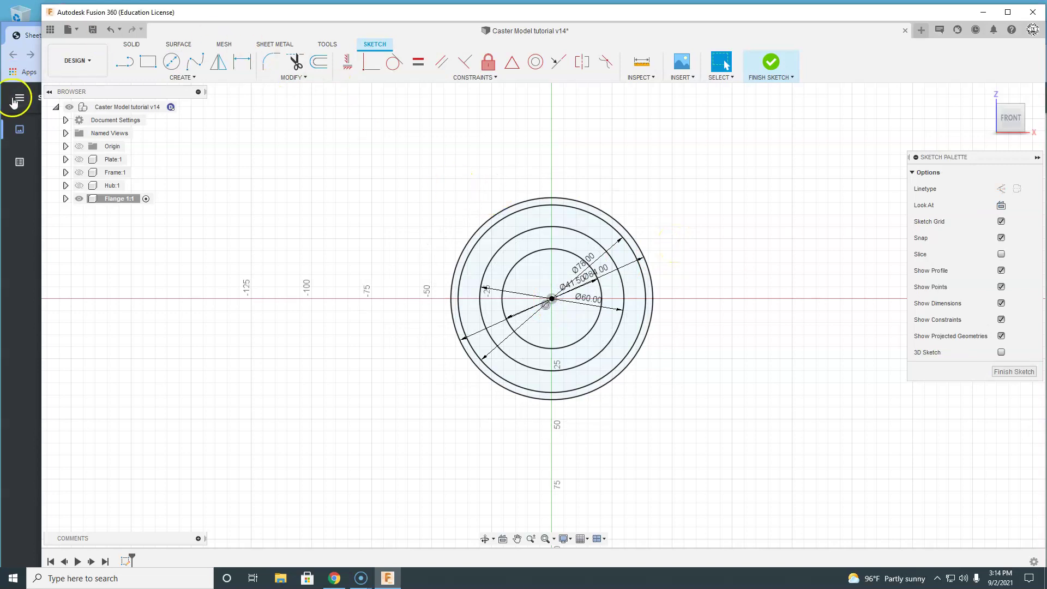
- Check the flange's outer diameter in the browser drawing, then sketch a 108 mm diameter circle centred on the origin in Fusion 360
click(8, 219)
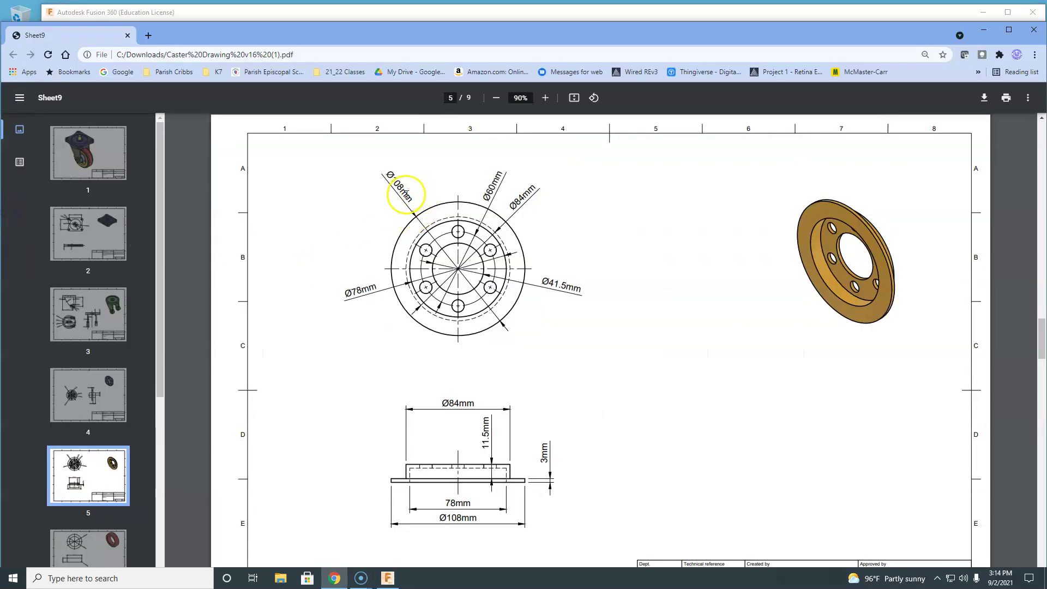
click(277, 14)
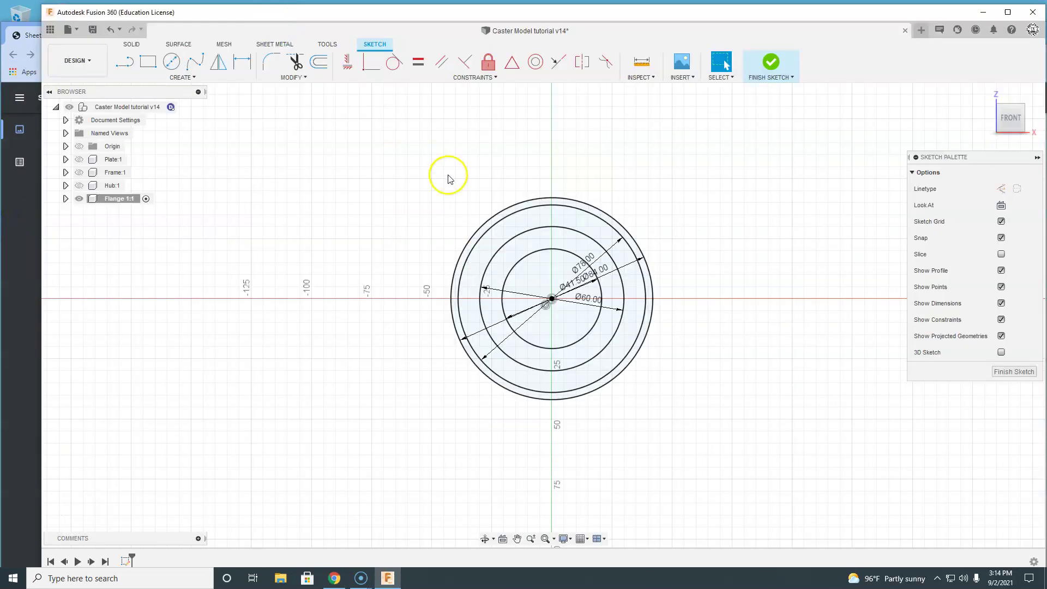
key(c)
click(552, 299)
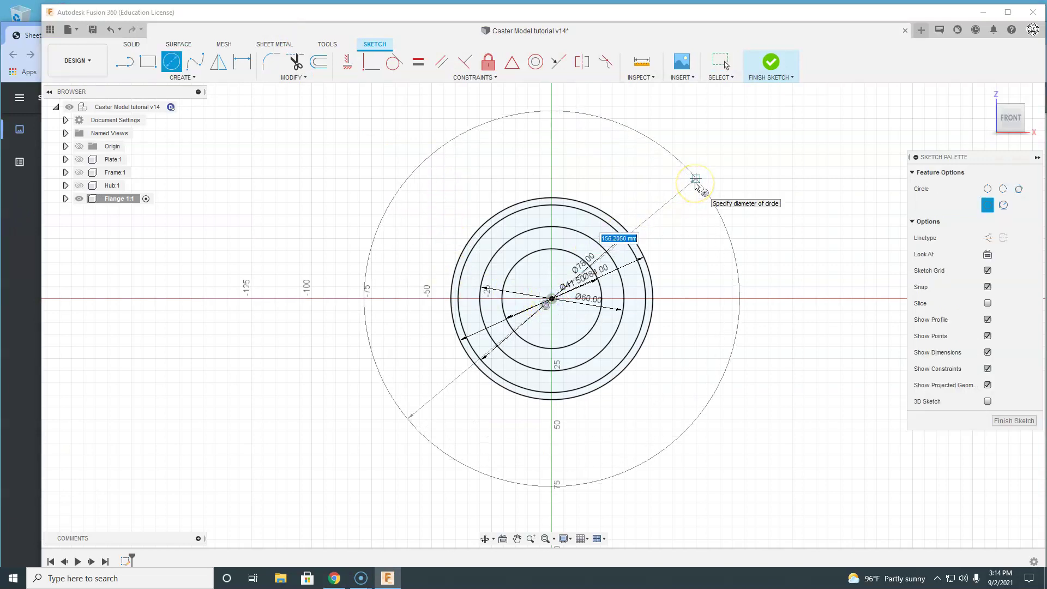
text(108)
key(Return)
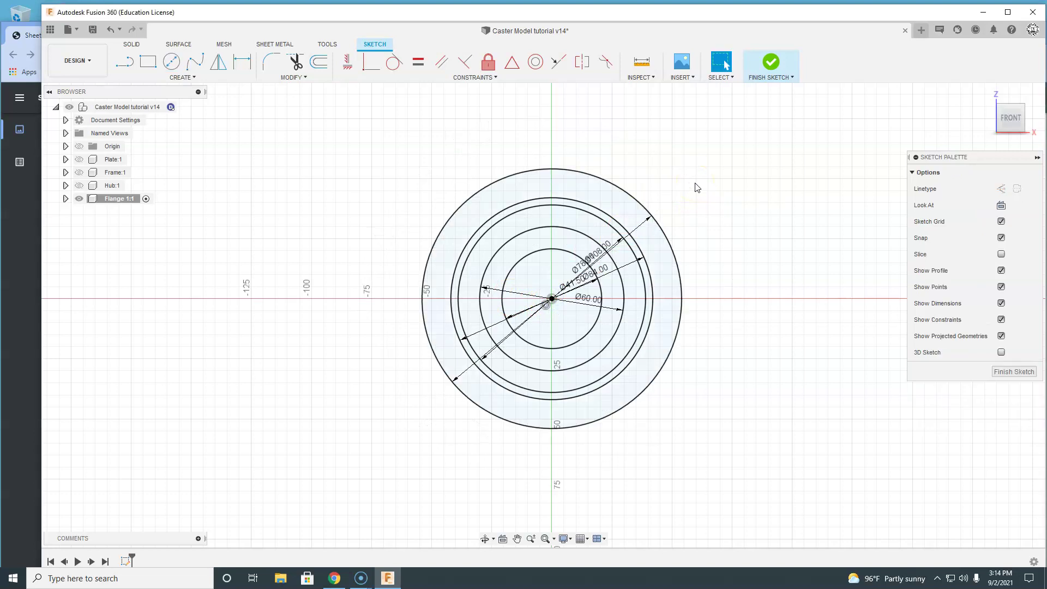
- Reposition the 108, 60, 78, 84 and 41.5 mm diameter dimensions outside the circles so they no longer overlap
drag(602, 248, 413, 193)
drag(589, 298, 386, 397)
click(594, 260)
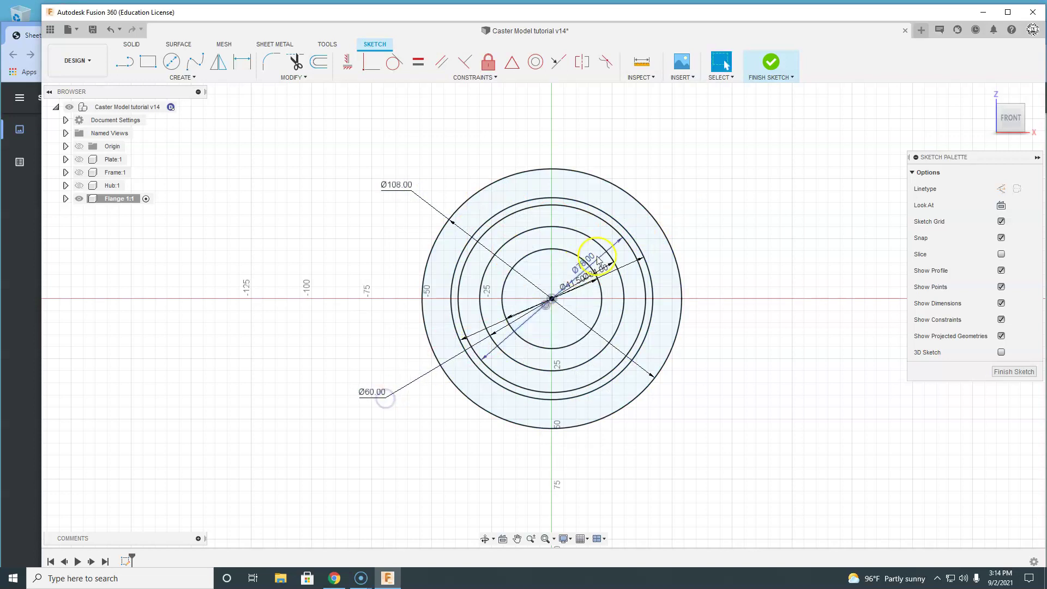
drag(595, 260, 639, 163)
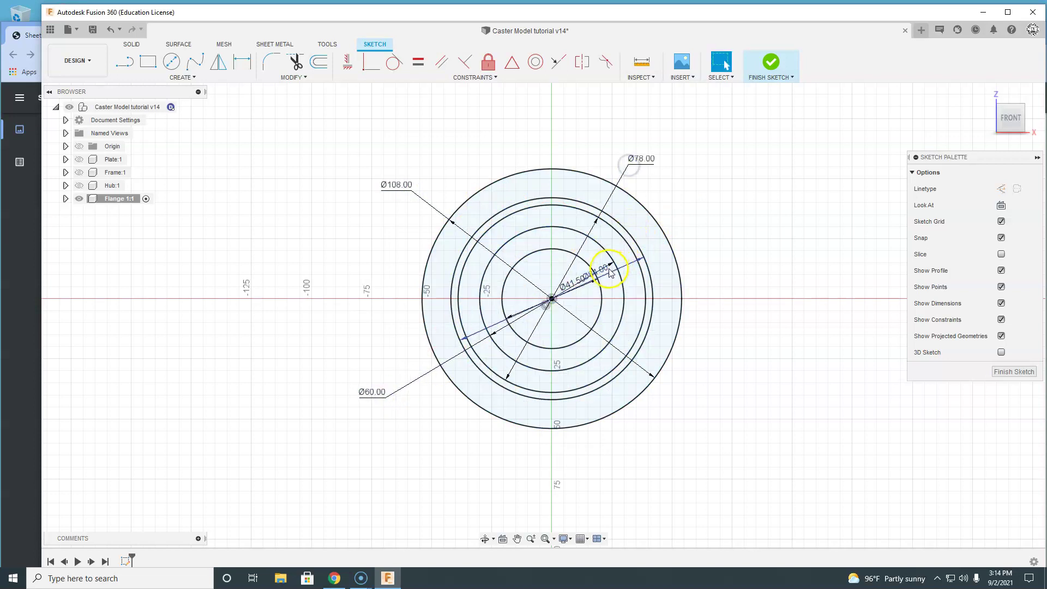
drag(607, 274, 705, 211)
click(580, 281)
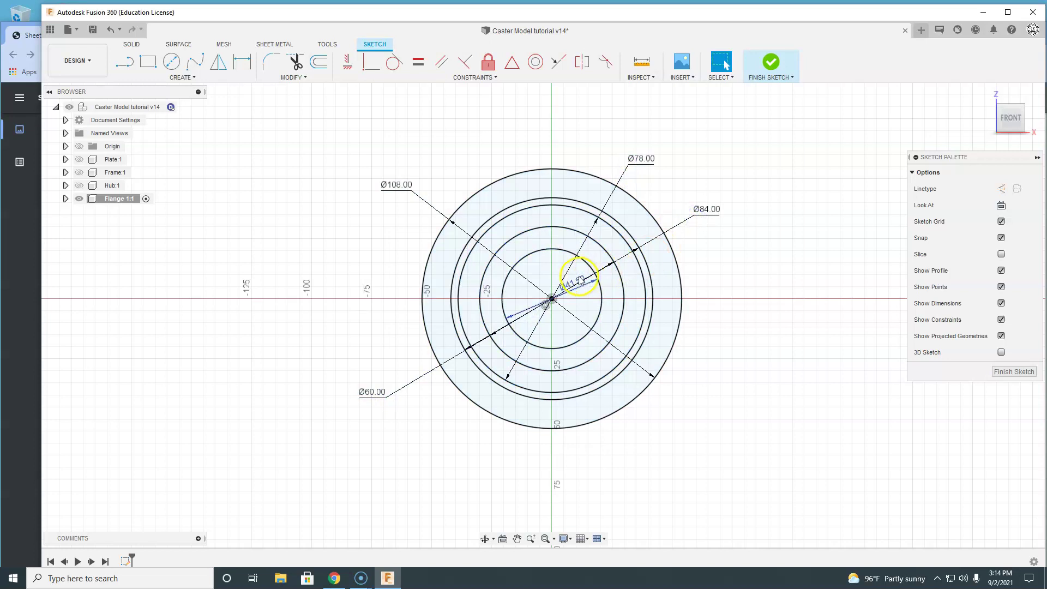
drag(580, 284, 728, 344)
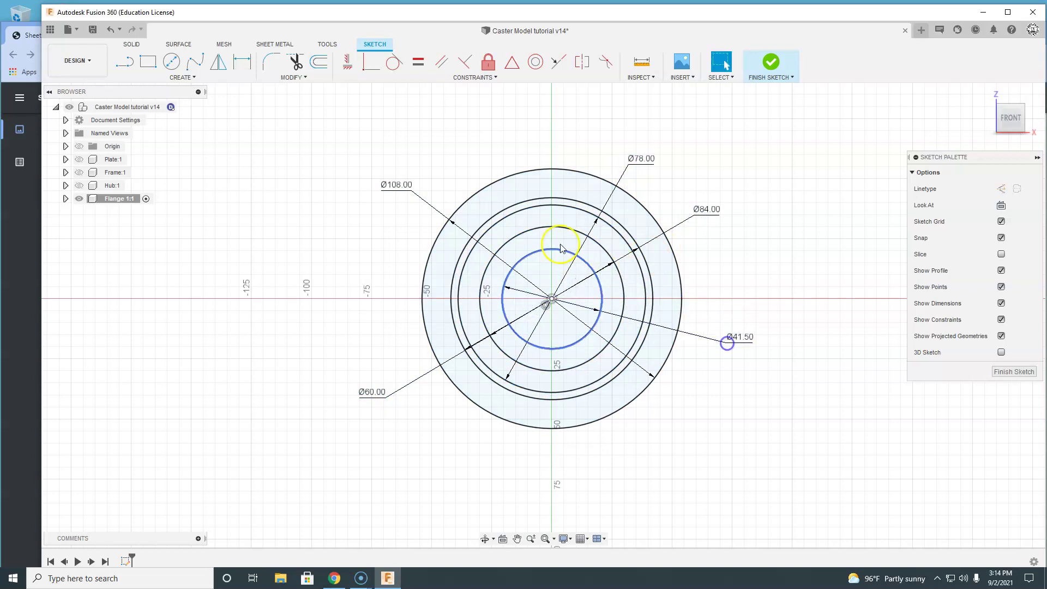
- Look up the bolt-hole diameter on the flange and hub sheets of the browser drawing, then return to Fusion 360
click(28, 254)
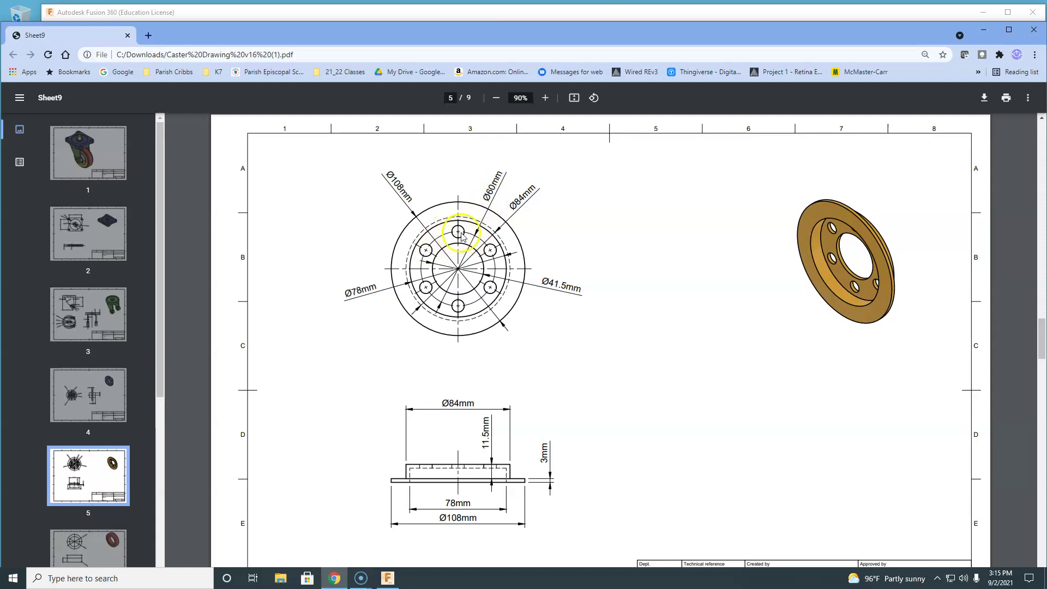
scroll(473, 239, up, 10)
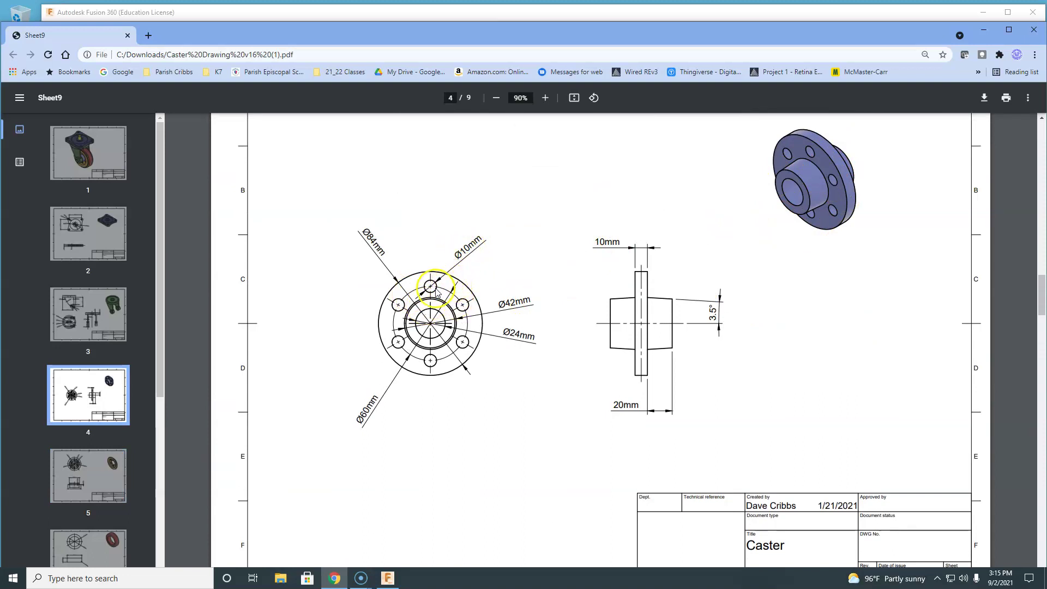
scroll(439, 289, down, 10)
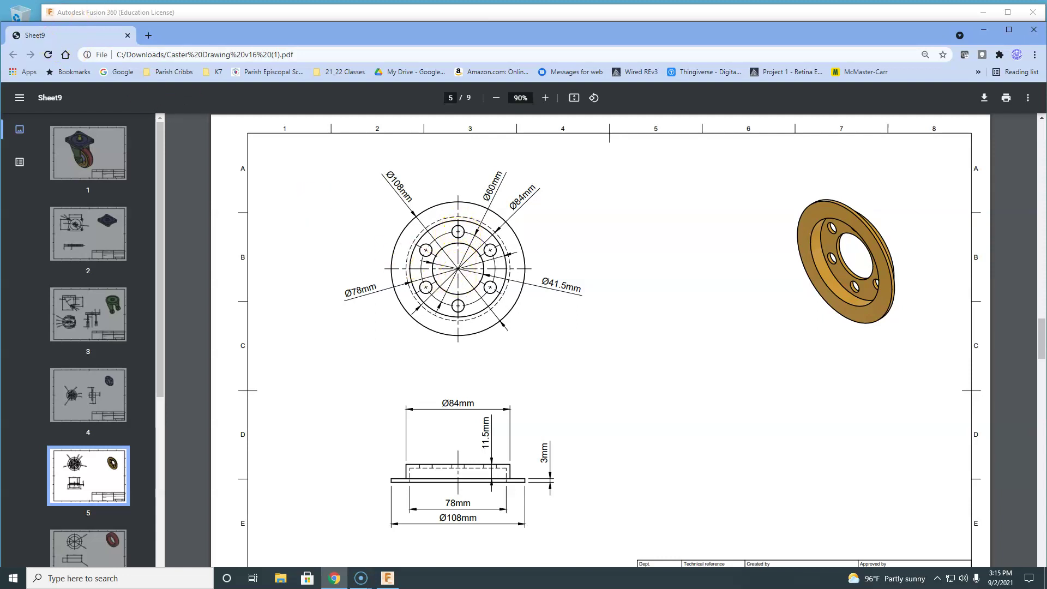
click(160, 19)
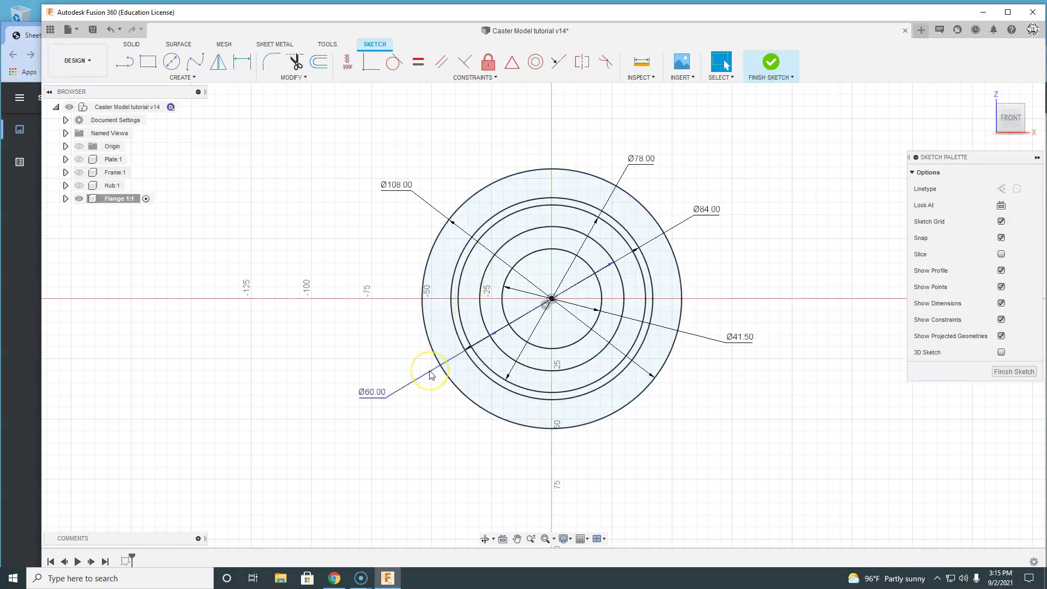
- Shift the 60 mm dimension clear of the 84 mm dimension line and convert the 60 mm circle to construction geometry
drag(365, 395, 357, 358)
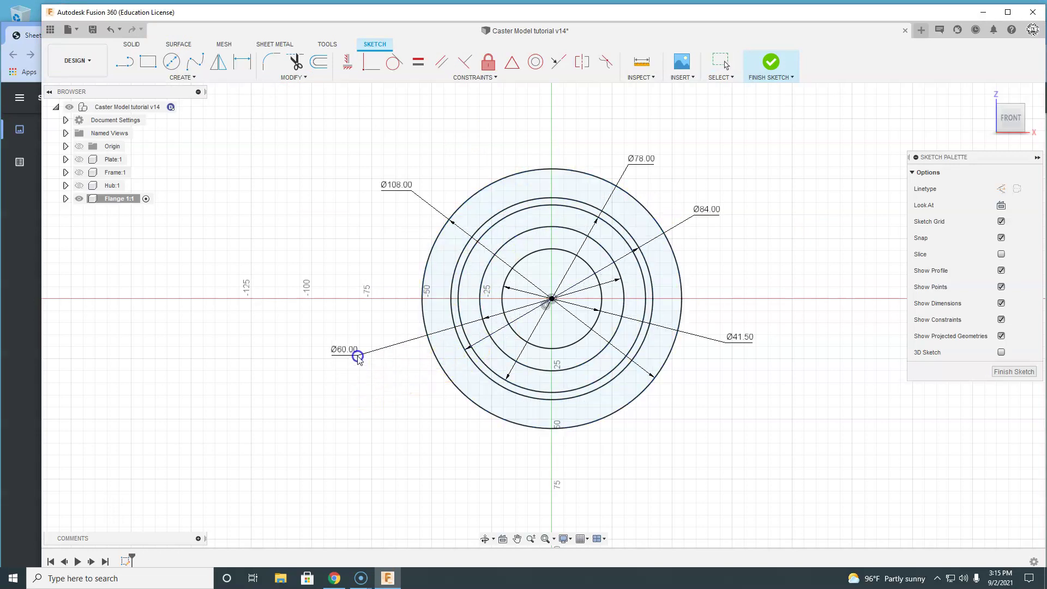
click(485, 327)
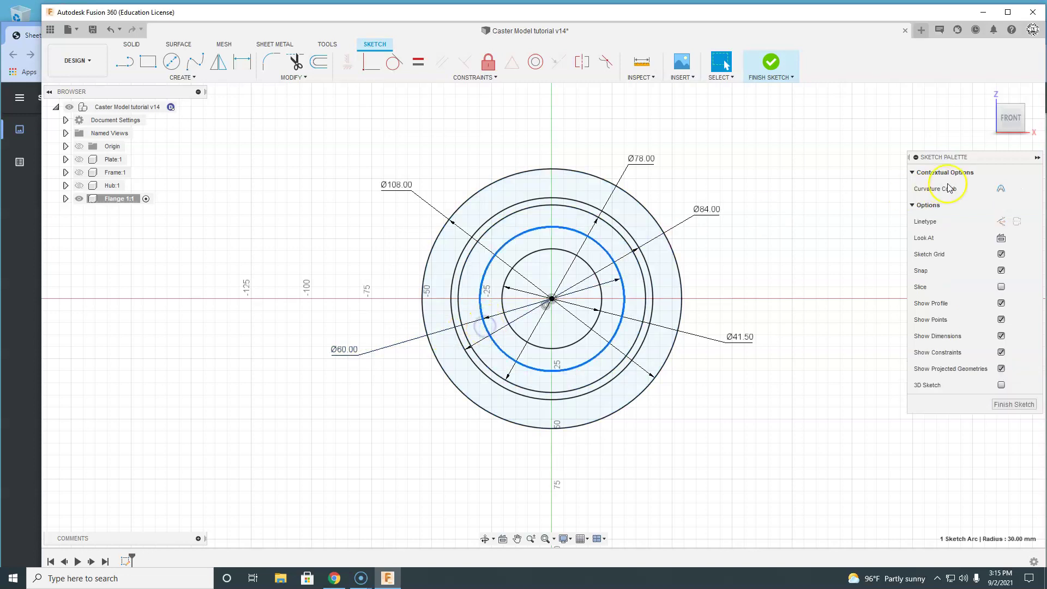
click(1002, 222)
click(768, 203)
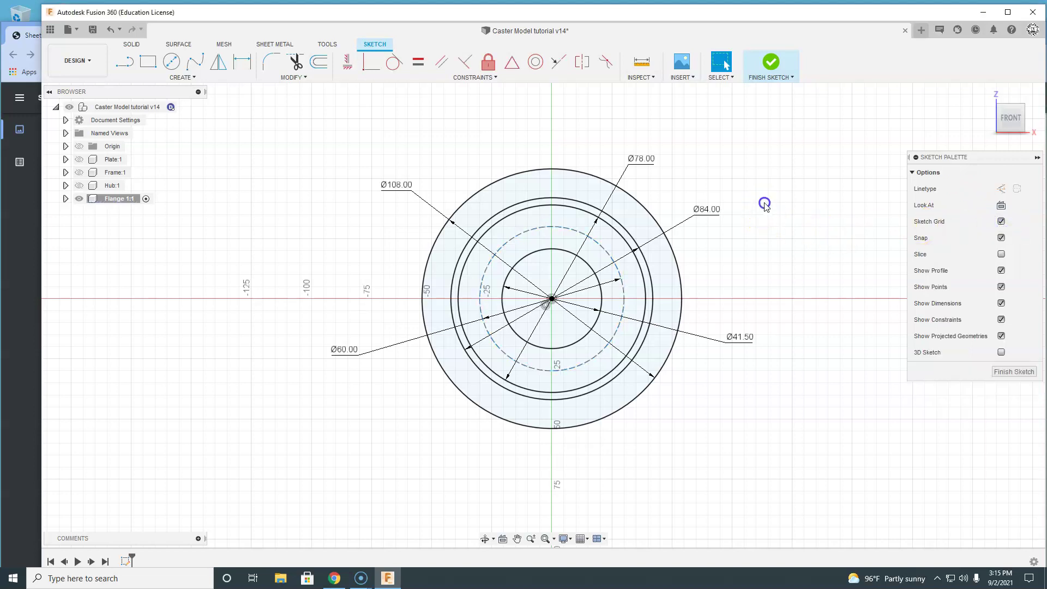
- Sketch a vertical line from the origin up past the 108 mm circle and convert it to construction geometry
click(125, 62)
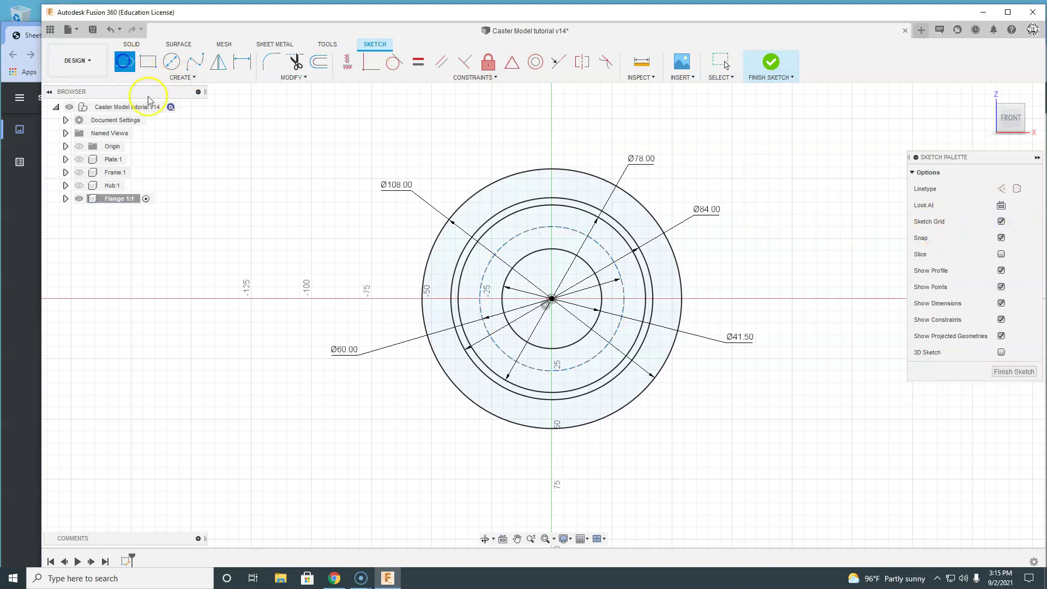
click(552, 299)
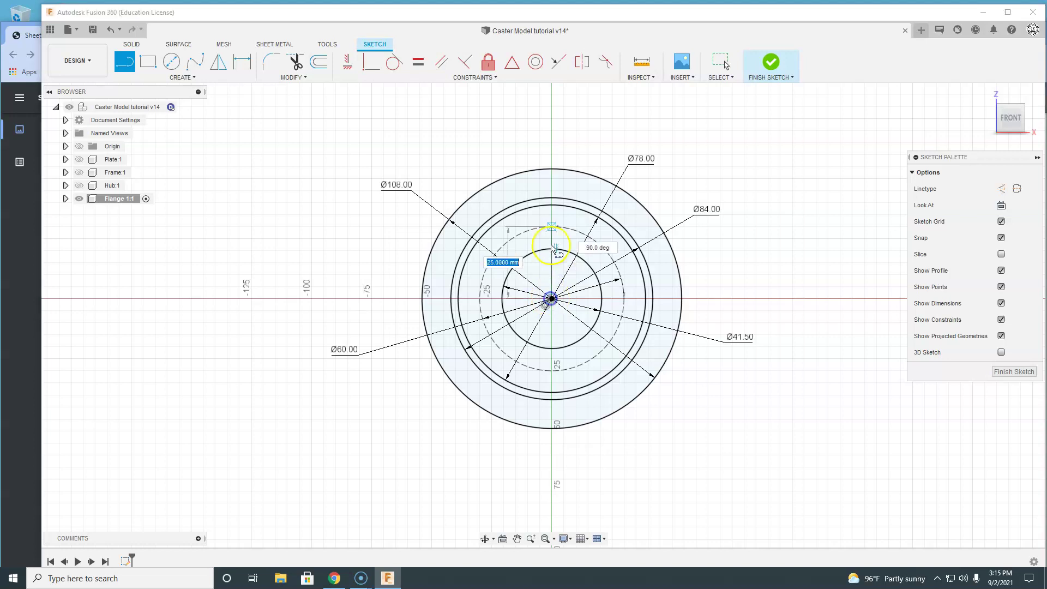
click(527, 118)
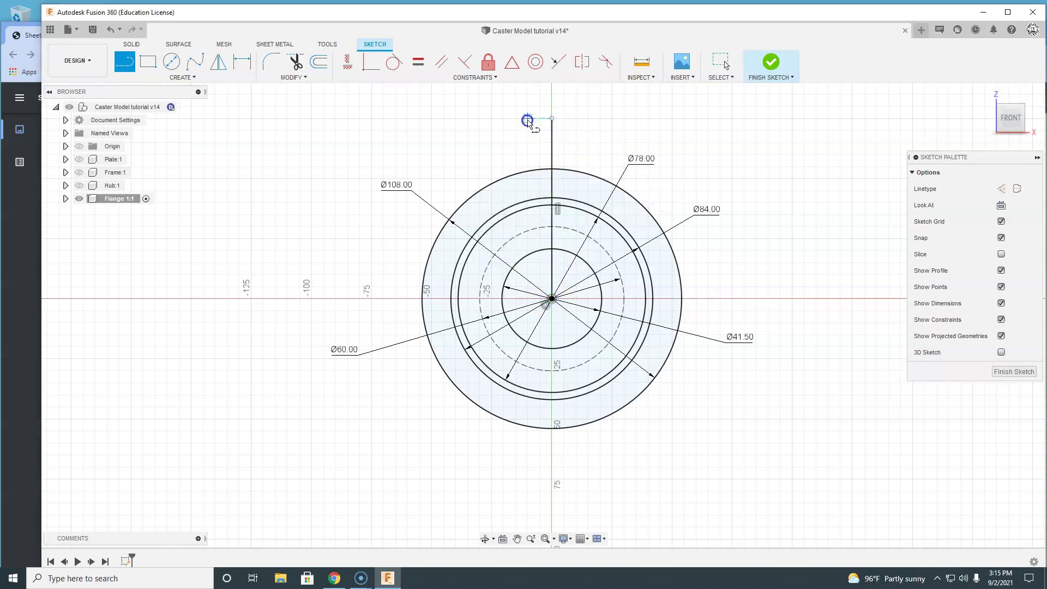
click(1002, 189)
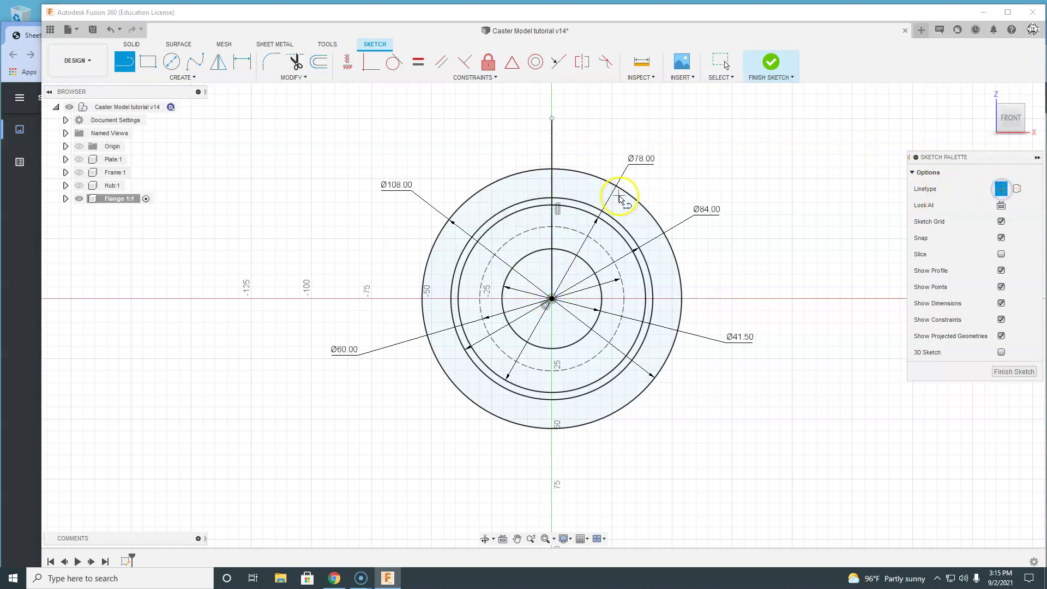
key(Escape)
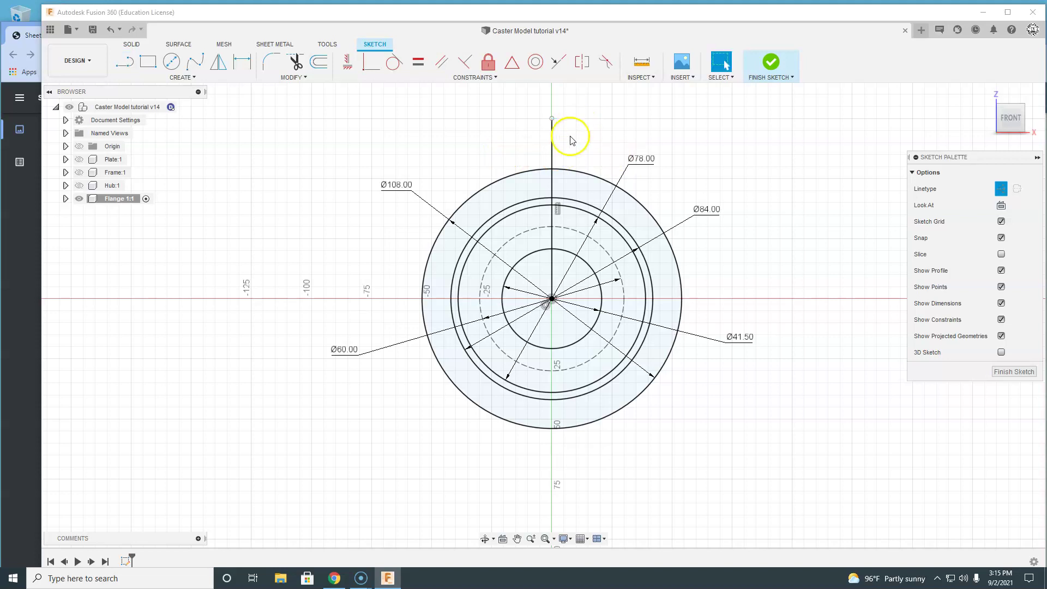
click(552, 144)
click(1002, 189)
click(752, 190)
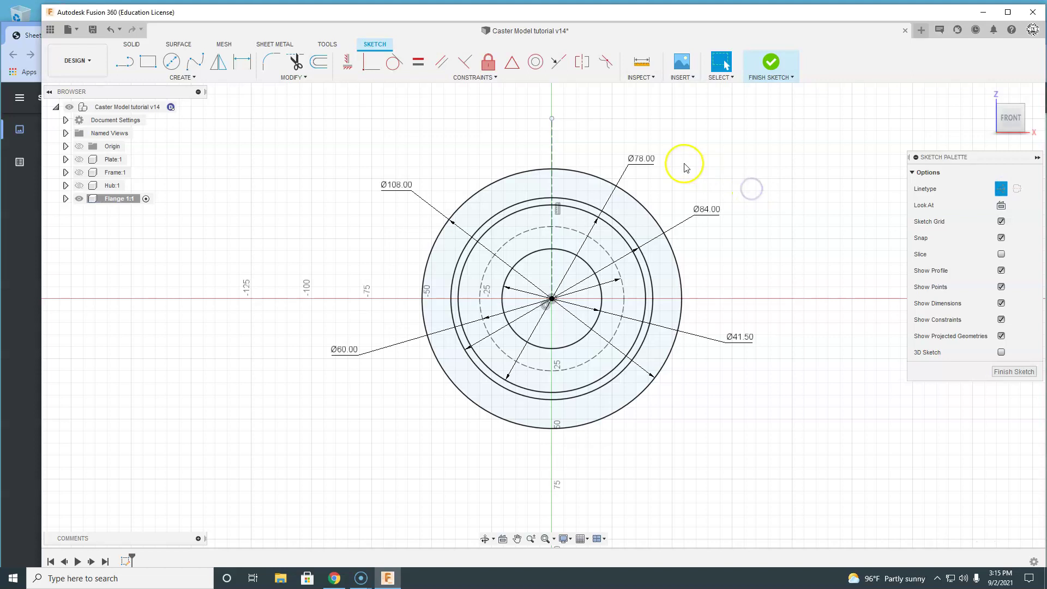
- Sketch a 10 mm diameter circle centred where the vertical construction line crosses the top of the 60 mm construction circle
click(171, 63)
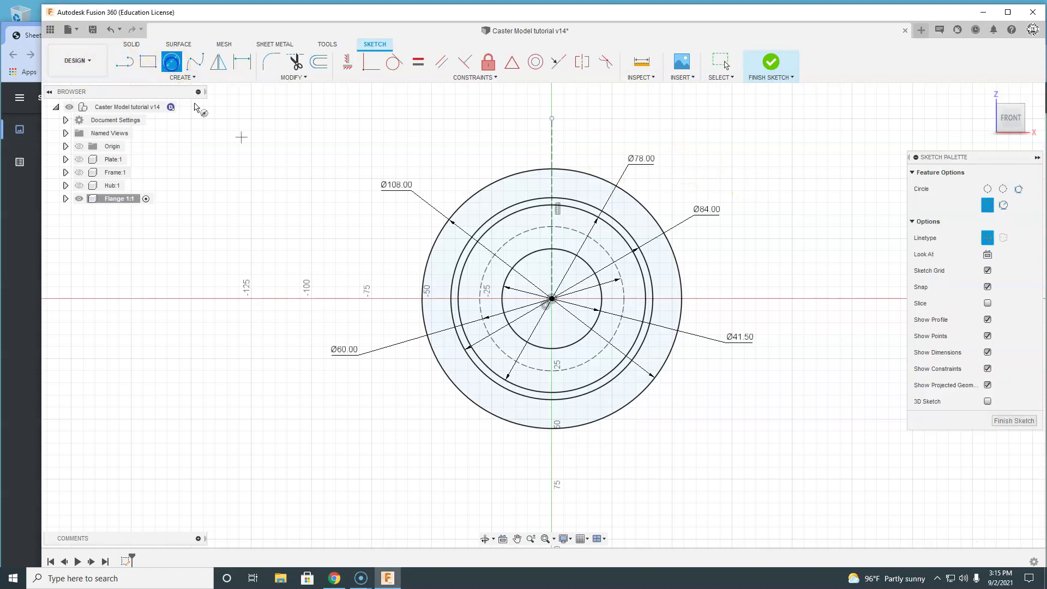
scroll(544, 238, up, 3)
scroll(546, 241, up, 2)
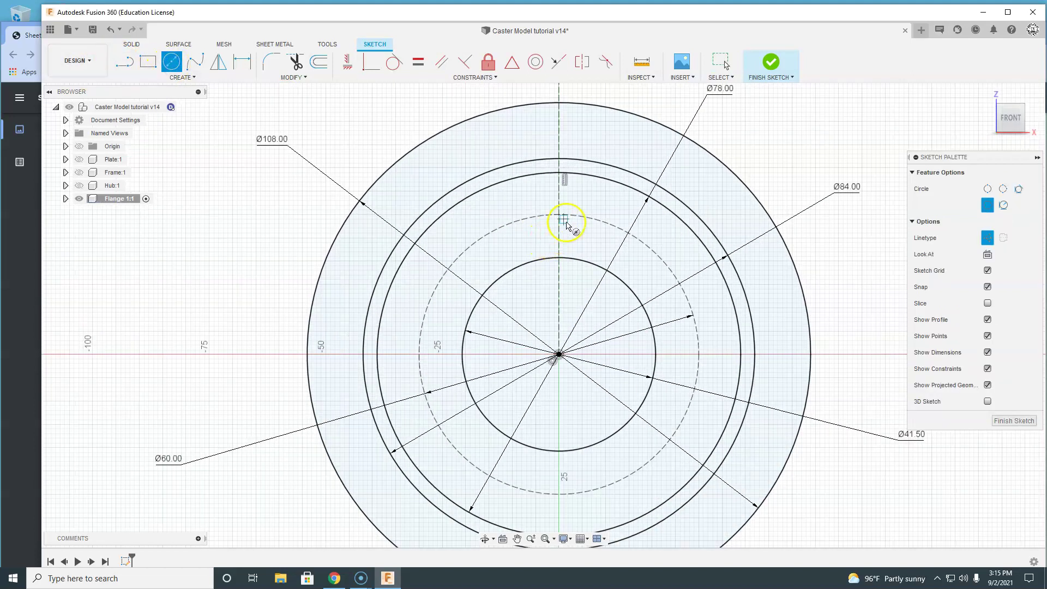
click(559, 216)
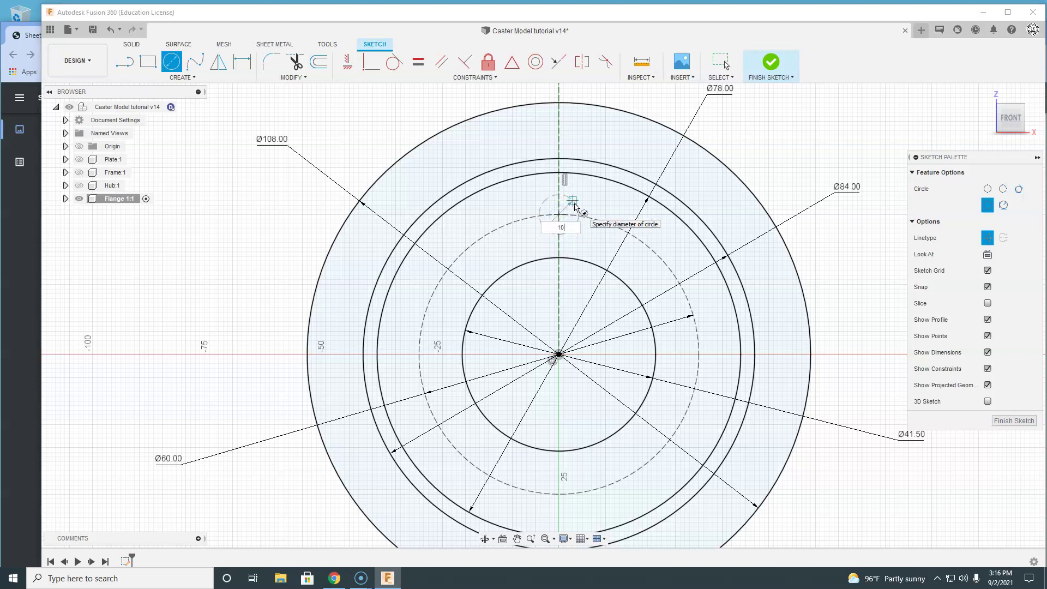
text(10)
key(Return)
key(Escape)
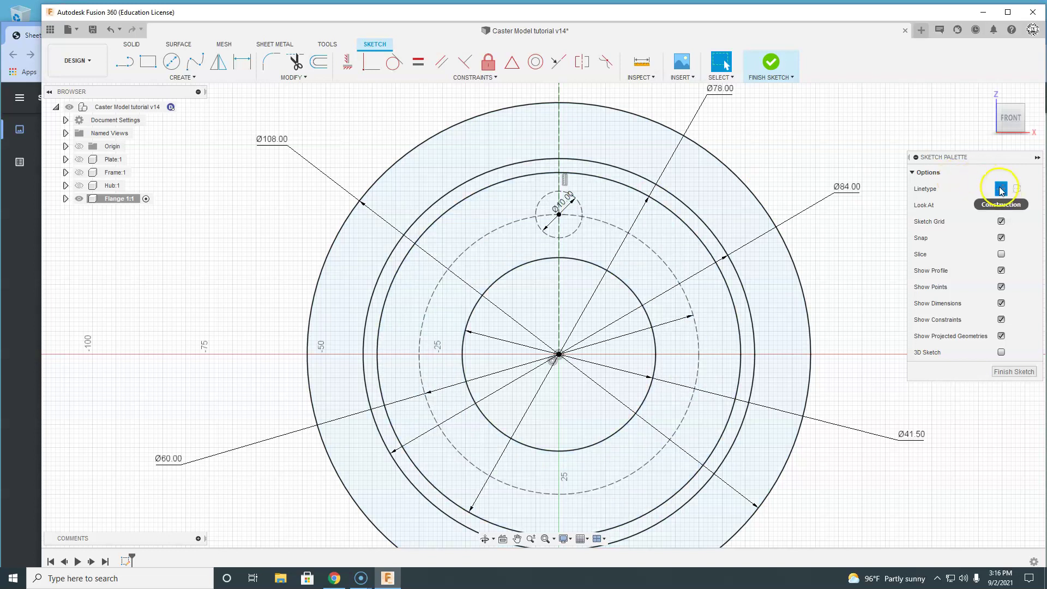
- Change the 10 mm hole circle from construction to normal geometry
click(582, 210)
click(1001, 222)
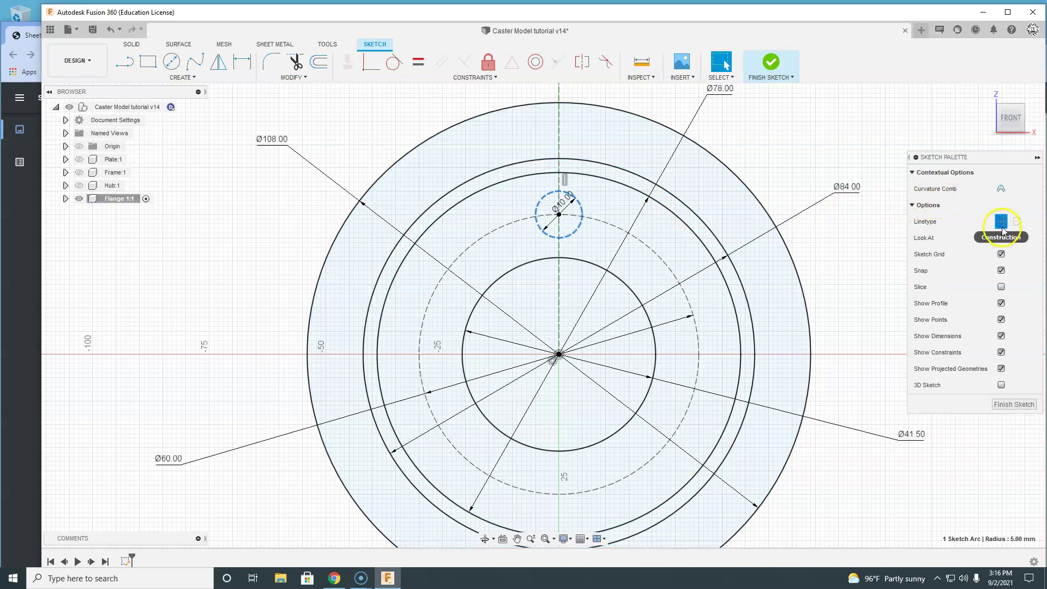
scroll(682, 270, down, 4)
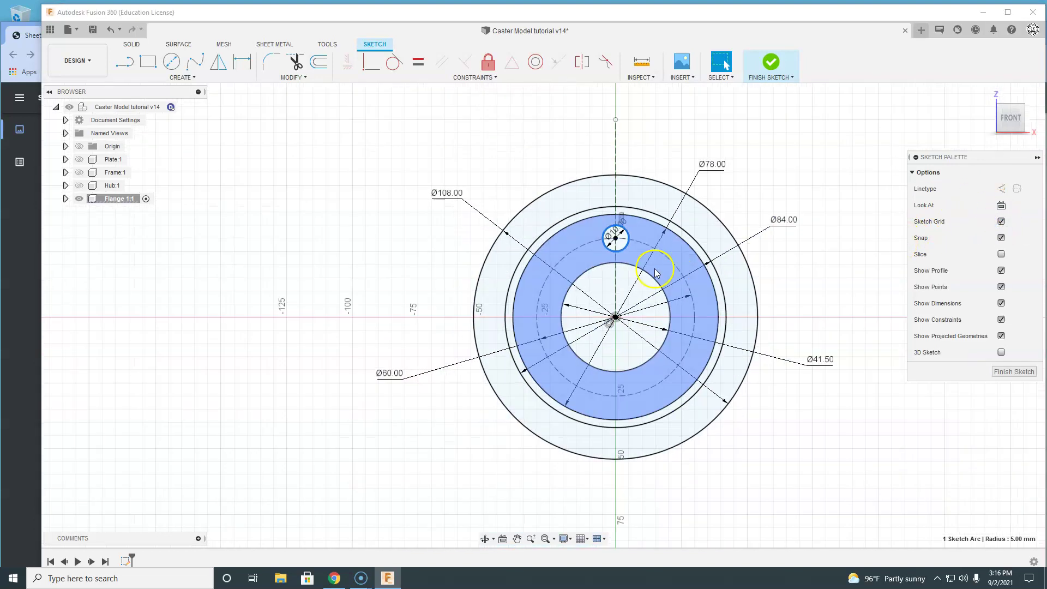
scroll(655, 274, down, 1)
click(727, 203)
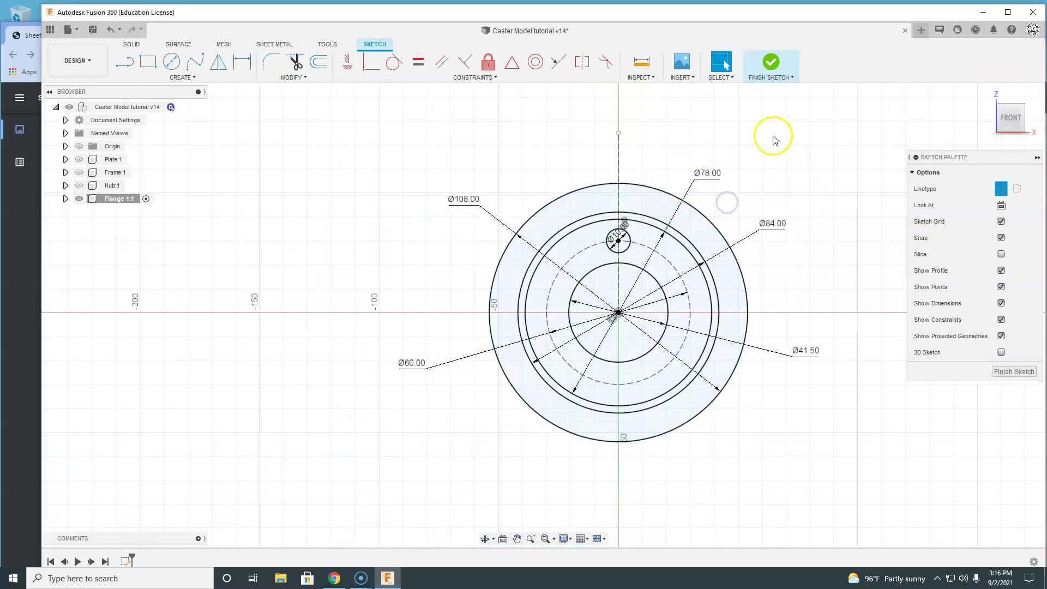
- Create a circular pattern of six 10 mm circles around the origin and finish the flange sketch
click(165, 77)
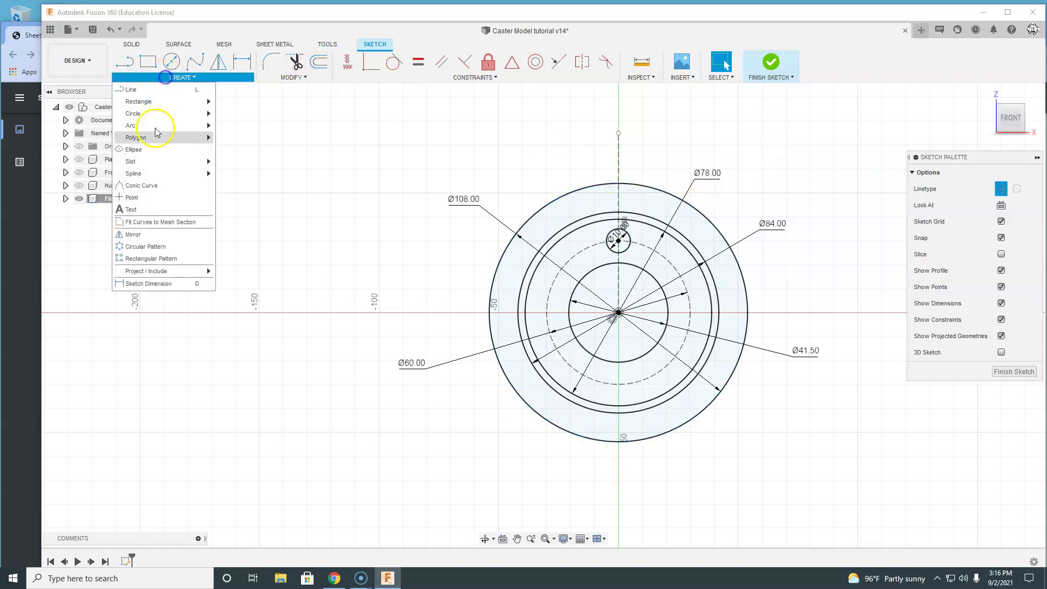
click(158, 246)
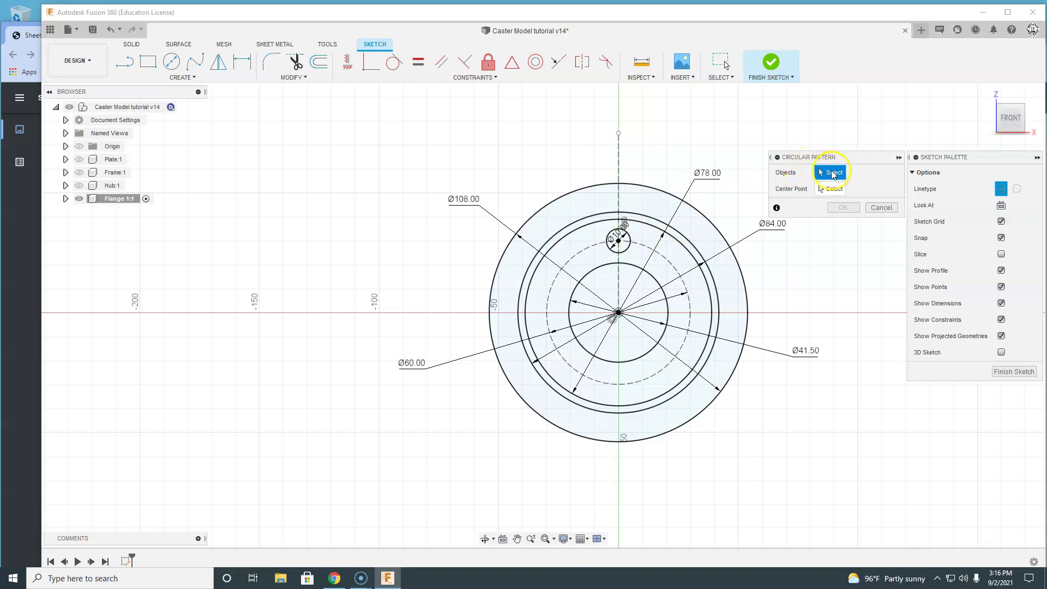
click(631, 240)
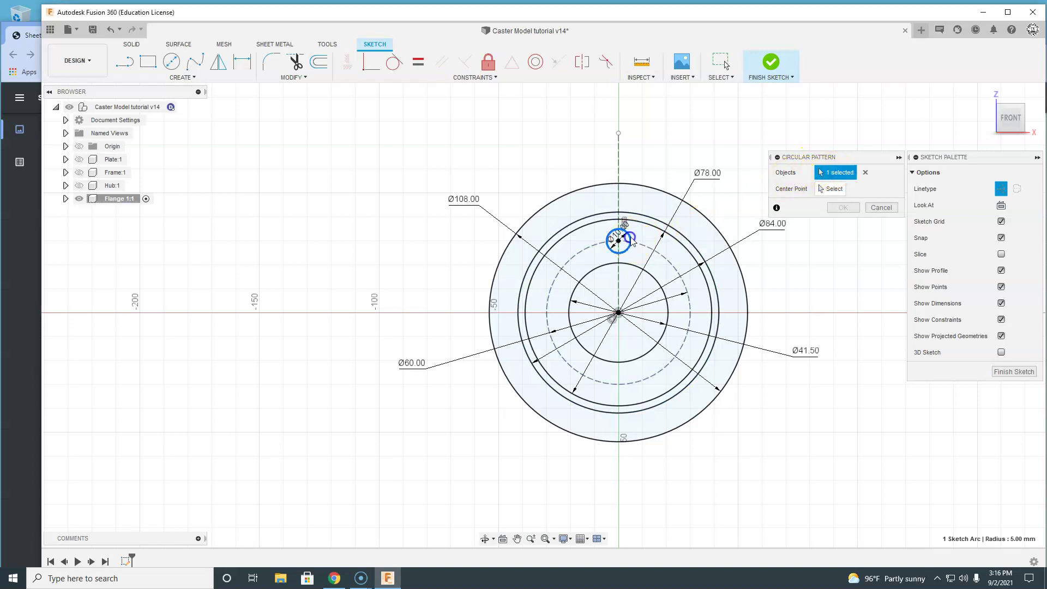
click(830, 189)
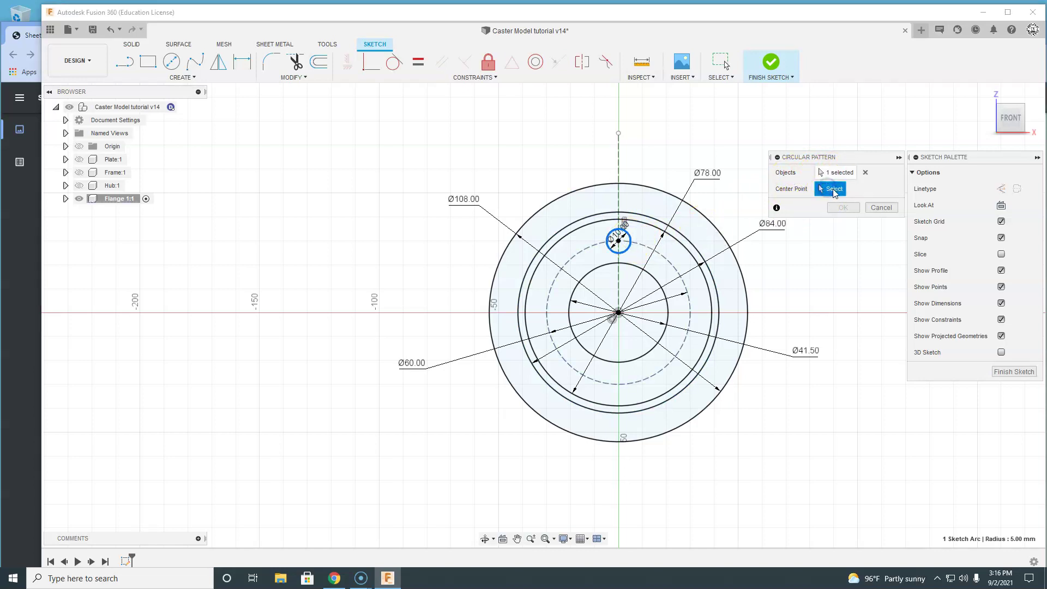
click(619, 313)
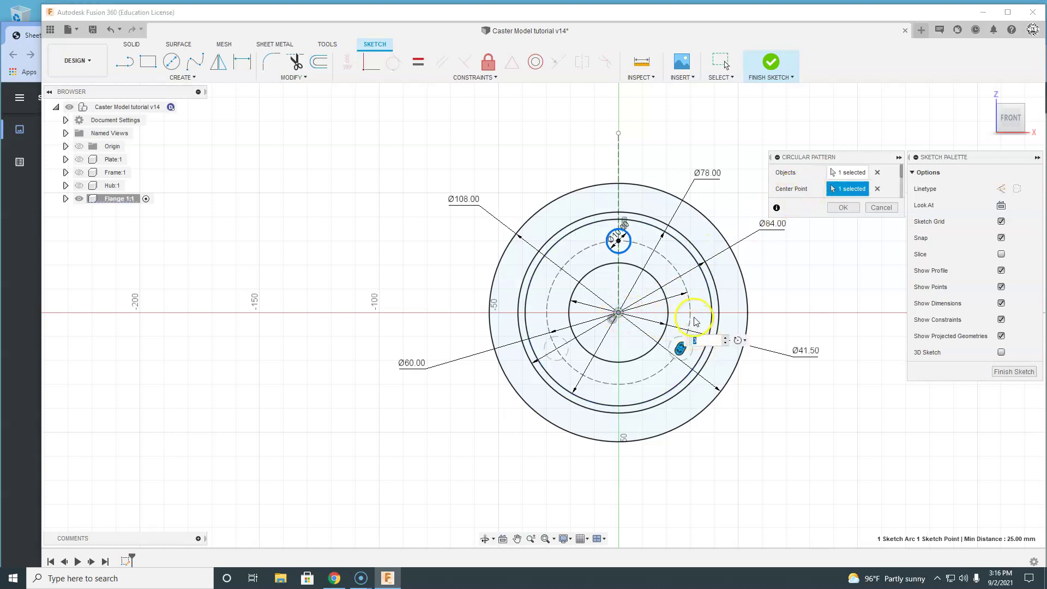
key(Return)
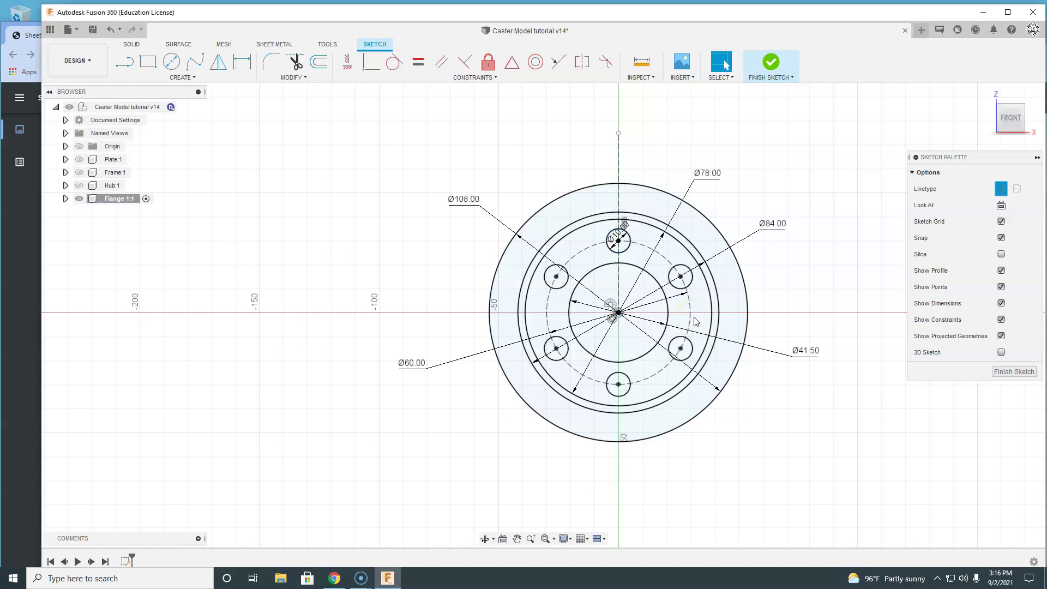
click(671, 343)
click(758, 109)
click(772, 64)
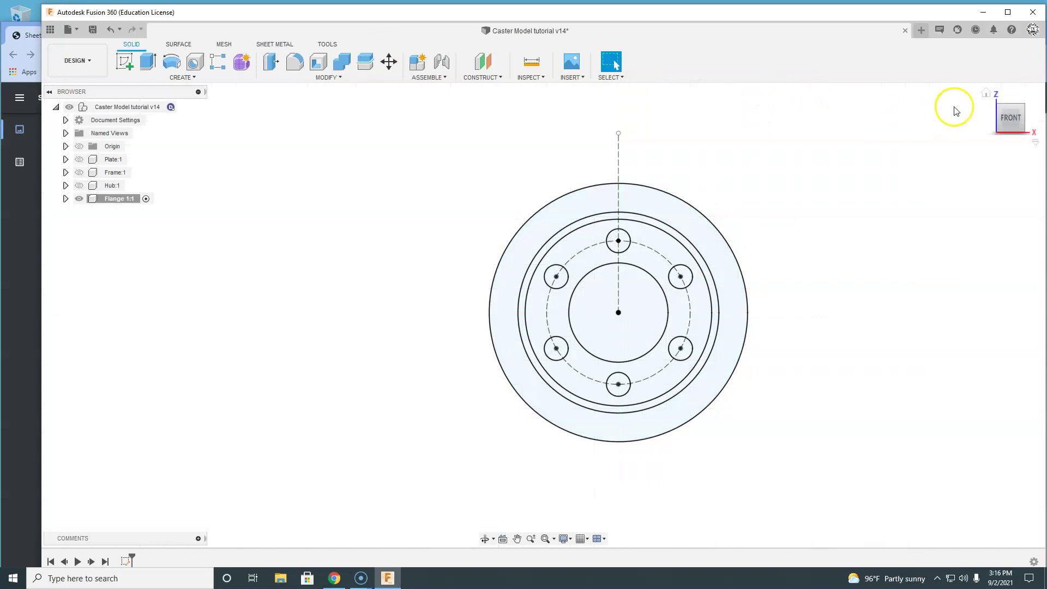
- Consult the flange sheet in the PDF drawing, then extrude the six-hole profile between the 41.5 and 78 mm circles by -3 mm as a new body
click(986, 94)
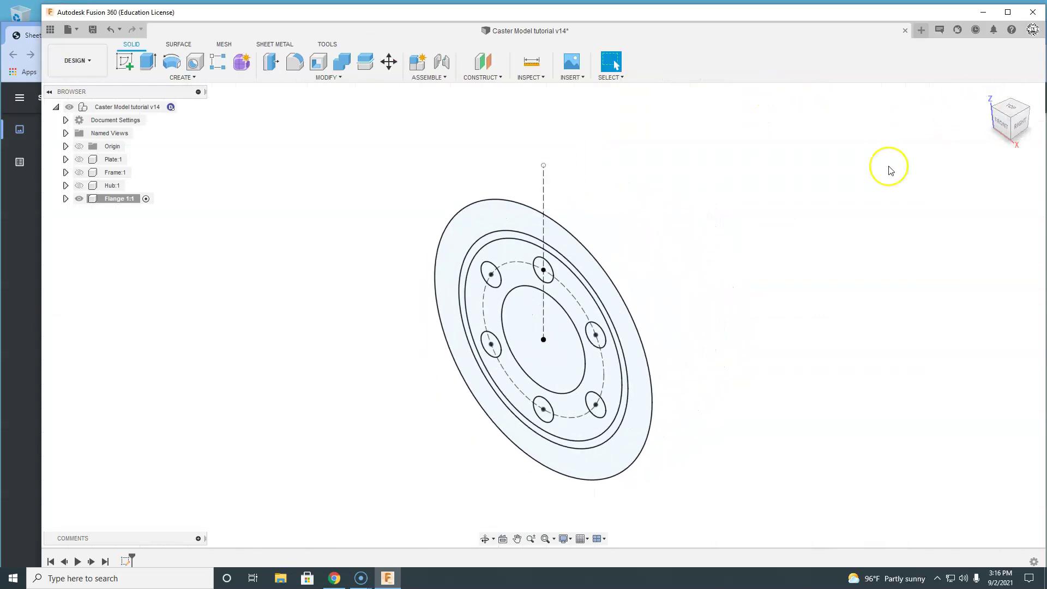
scroll(596, 334, down, 3)
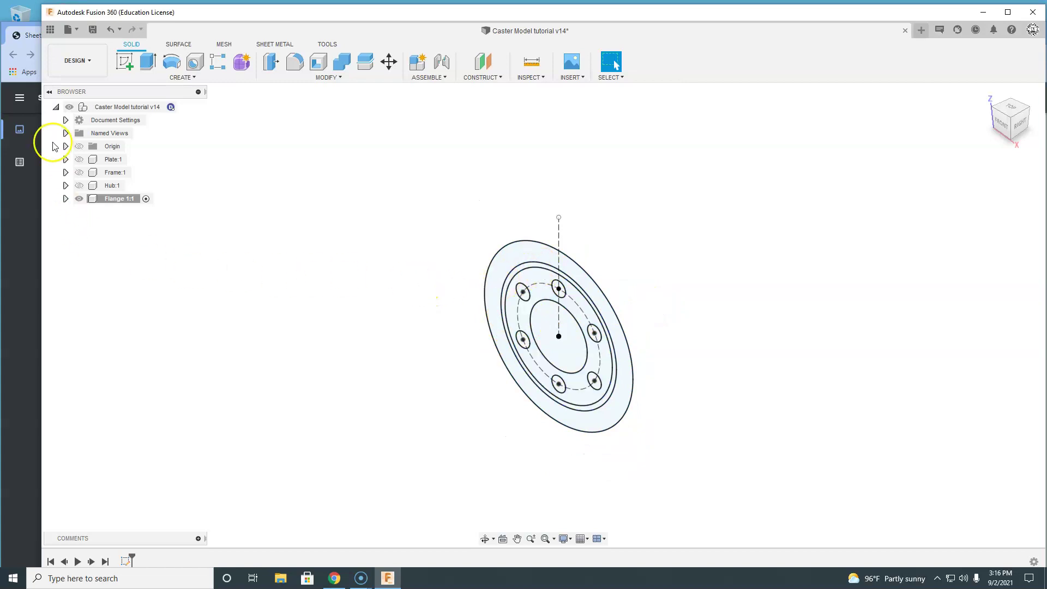
click(18, 203)
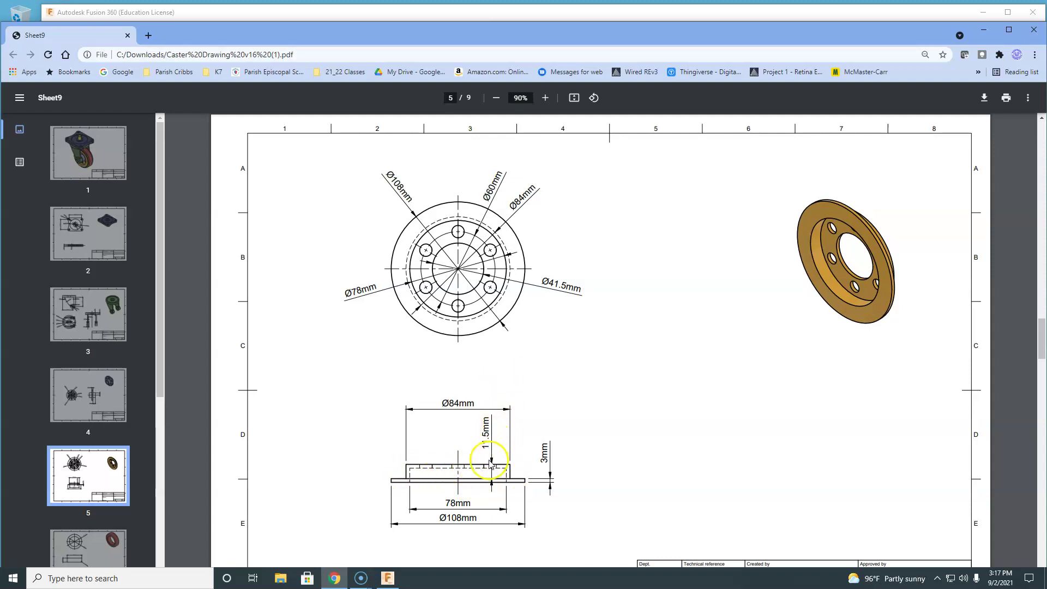
click(332, 12)
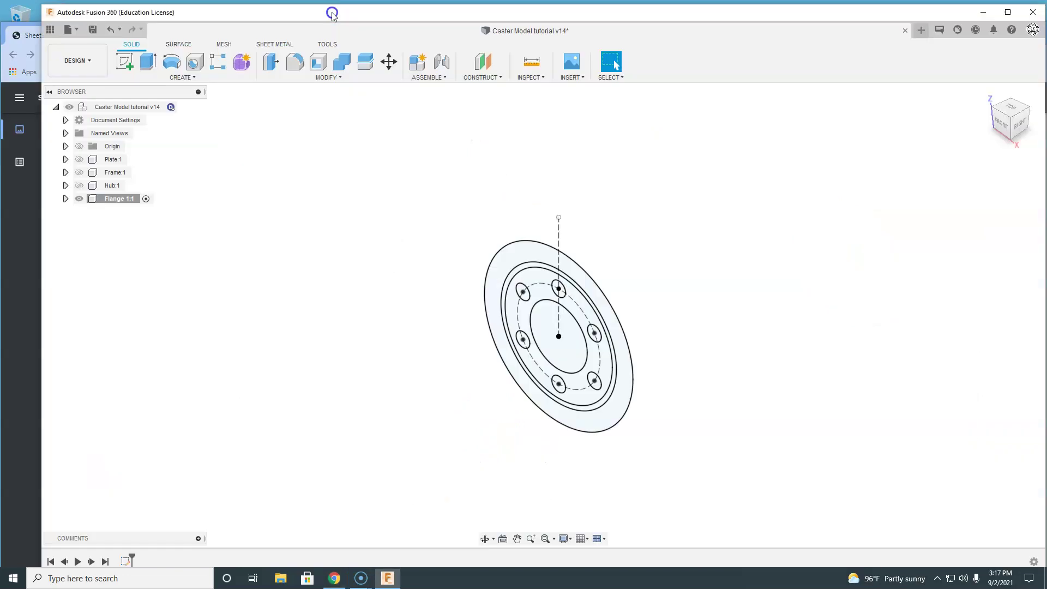
click(148, 61)
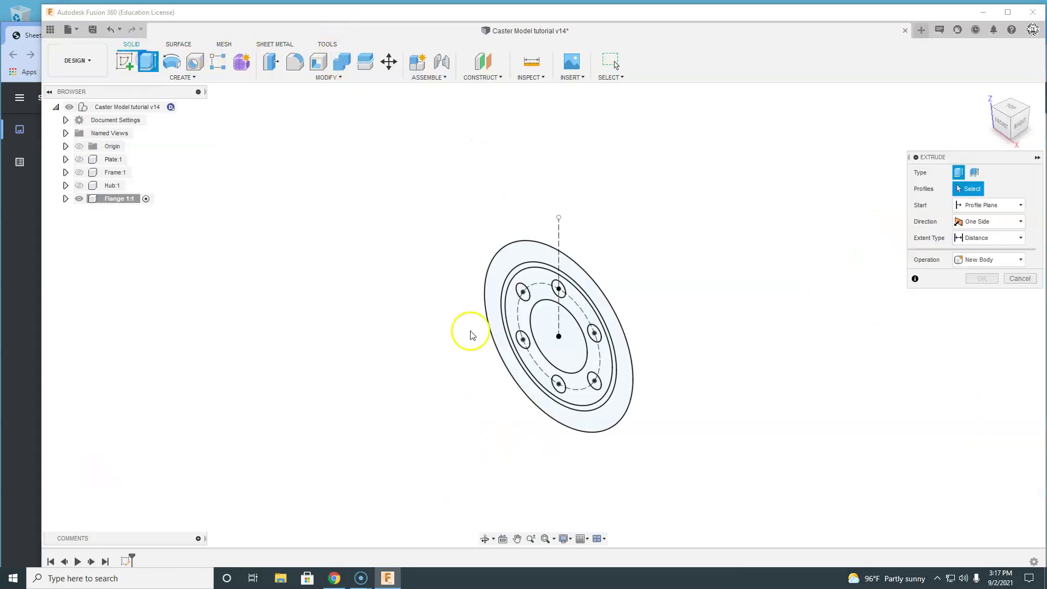
click(533, 295)
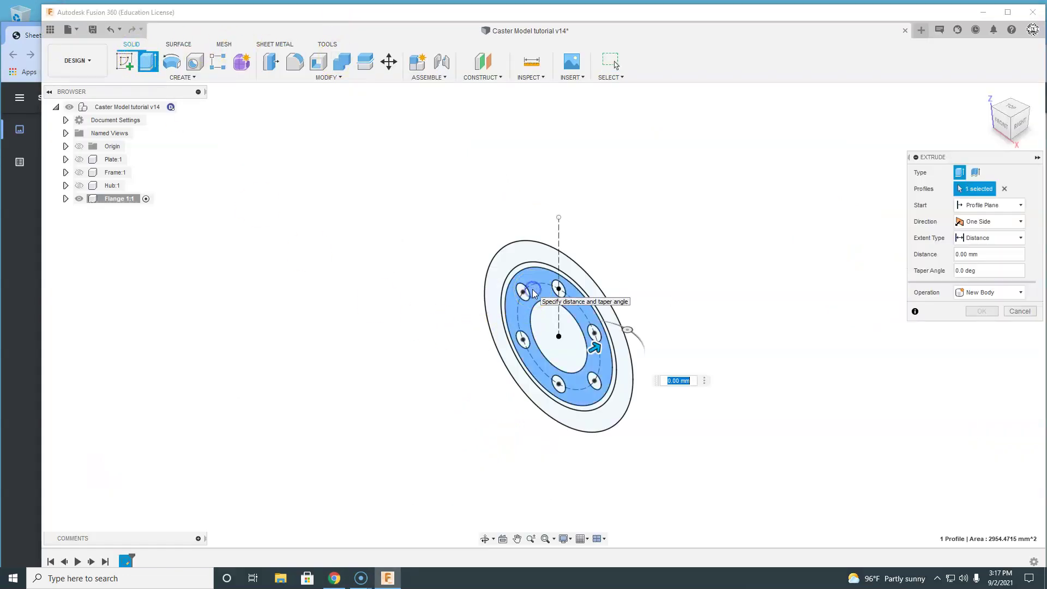
mouse_move(594, 350)
mouse_down()
mouse_move(619, 330)
mouse_move(580, 350)
mouse_up()
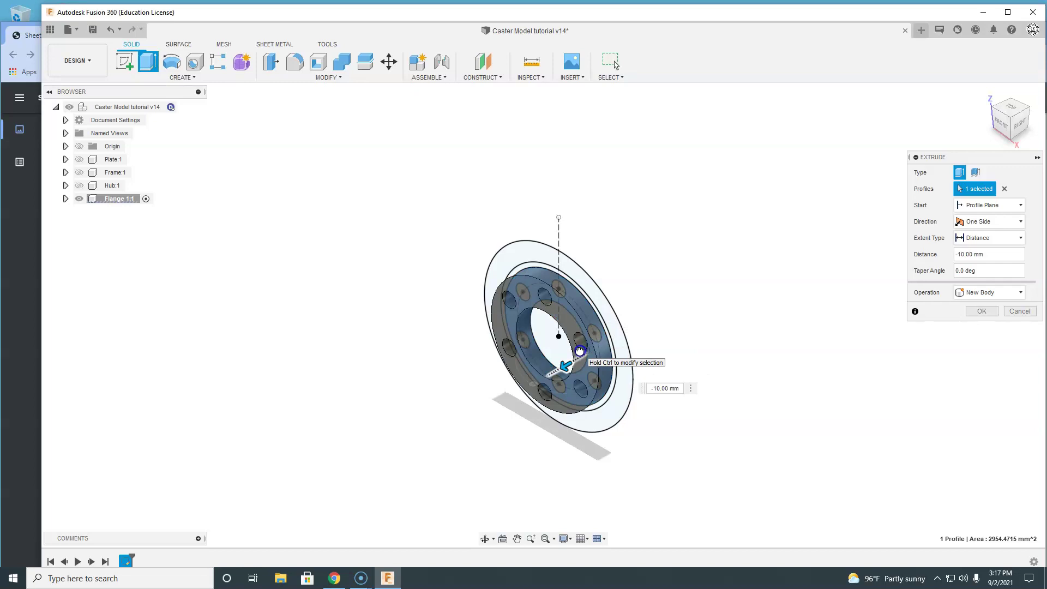
click(663, 388)
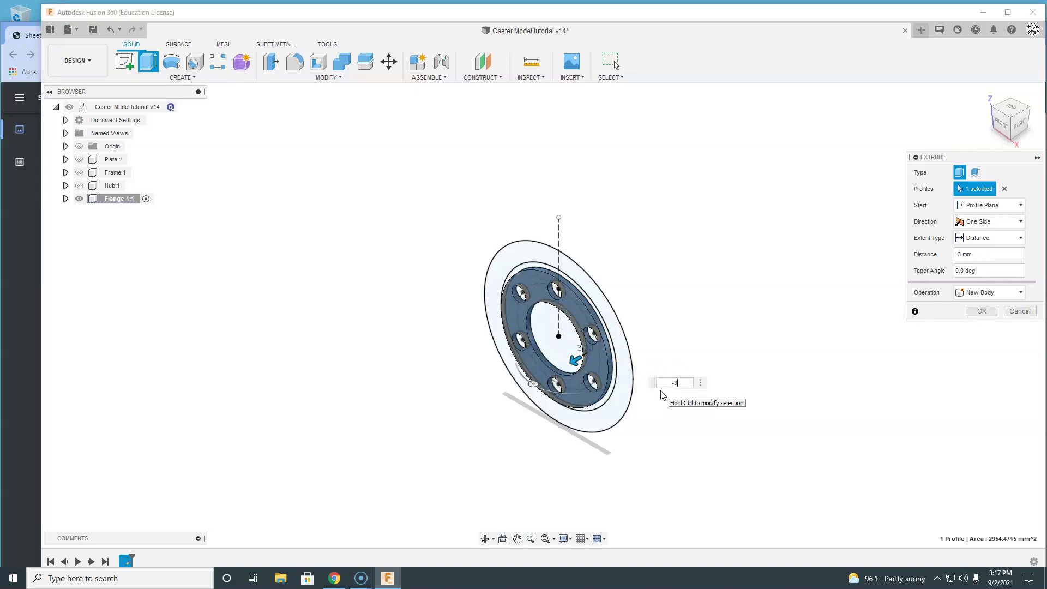
key(Return)
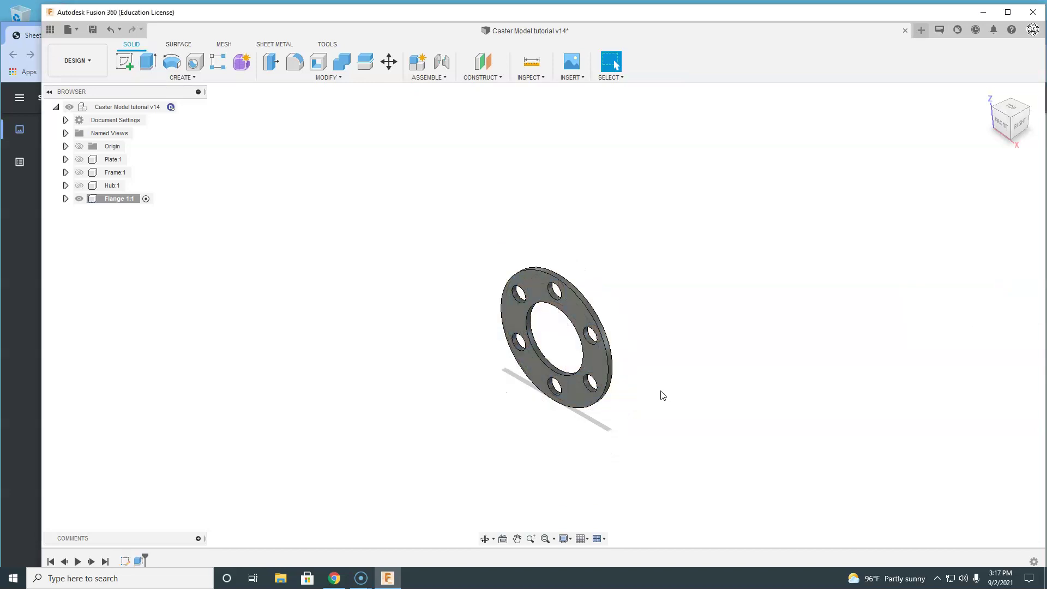
- Make the Flange component's Sketch1 visible again and select the narrow ring profile between the 78 and 84 mm circles
click(65, 199)
click(75, 238)
click(120, 252)
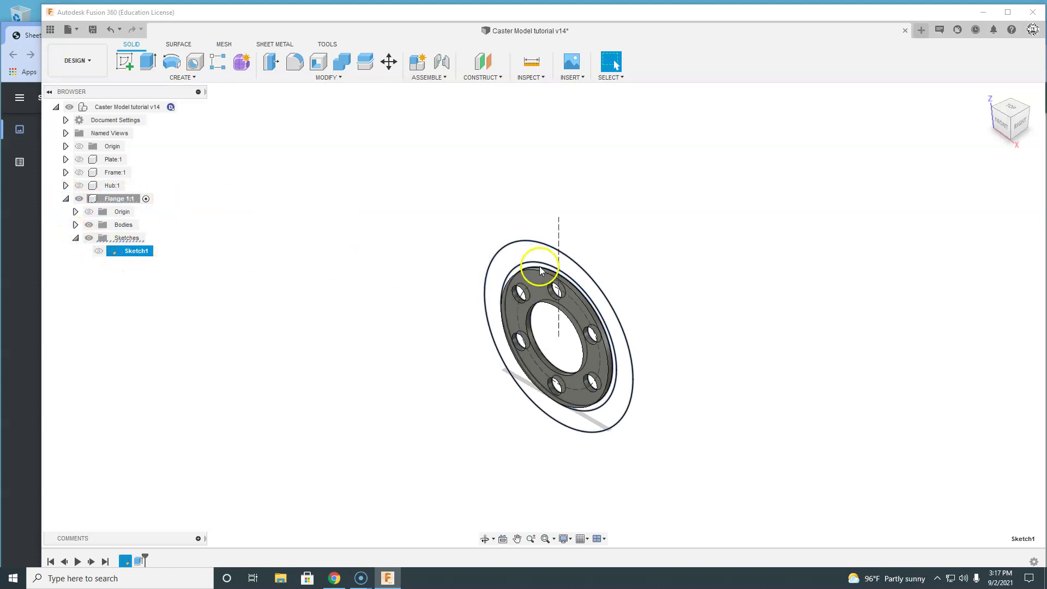
click(515, 273)
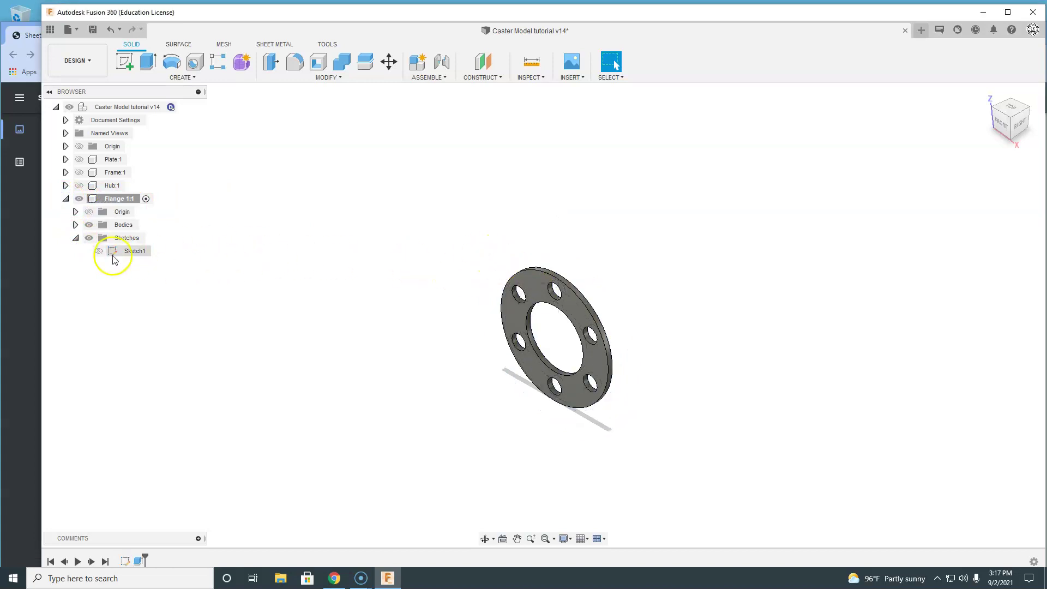
click(99, 253)
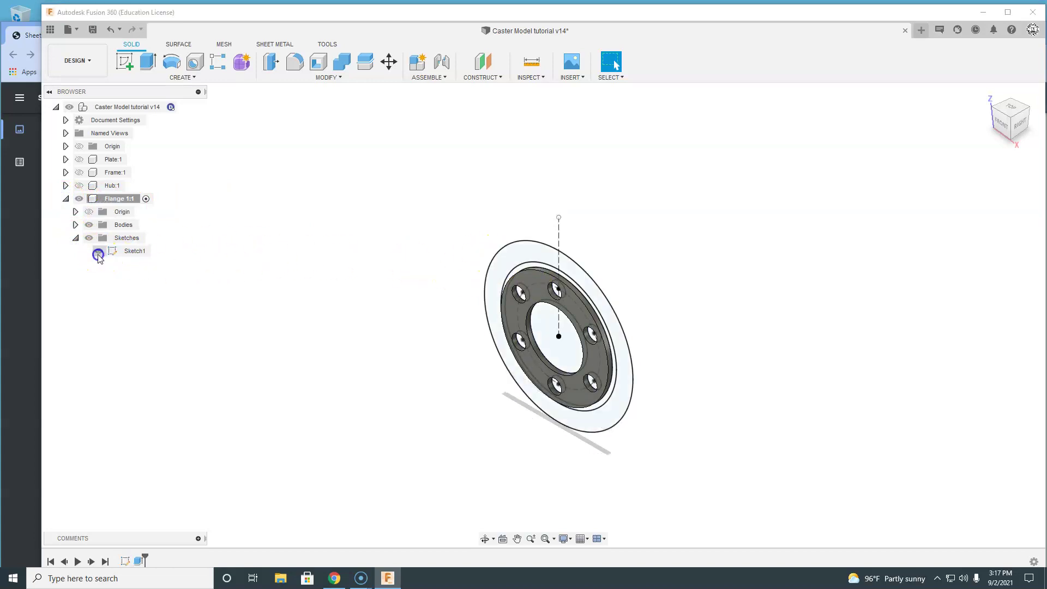
click(548, 269)
scroll(548, 268, up, 5)
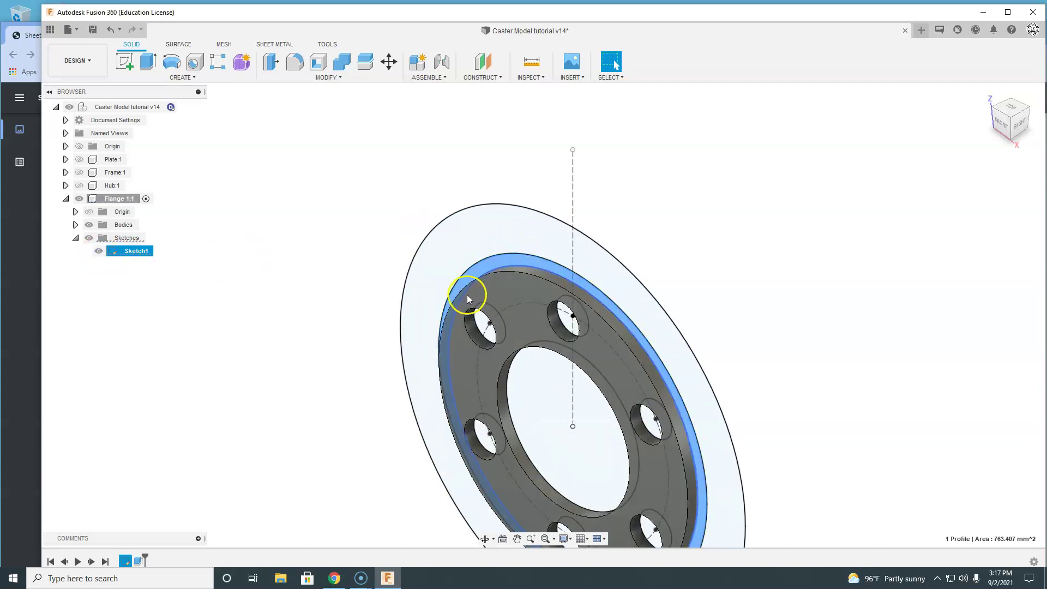
- Switch to the PDF drawing in Chrome and examine the flange side view's rim height and lip thickness dimensions, enlarged to 175%
click(29, 213)
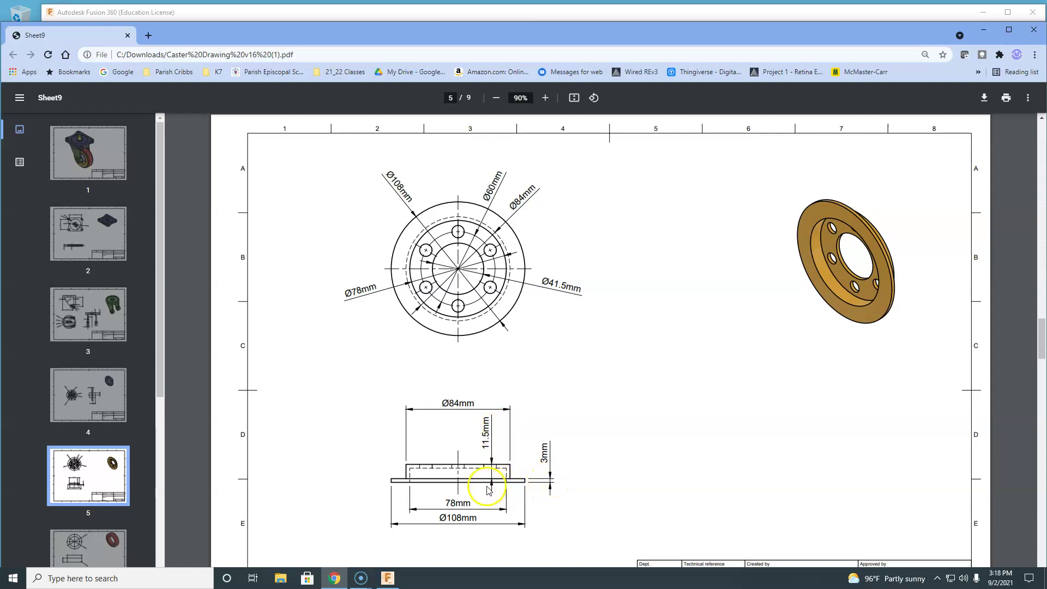
middle_click(571, 407)
scroll(571, 404, down, 6)
scroll(572, 395, up, 3)
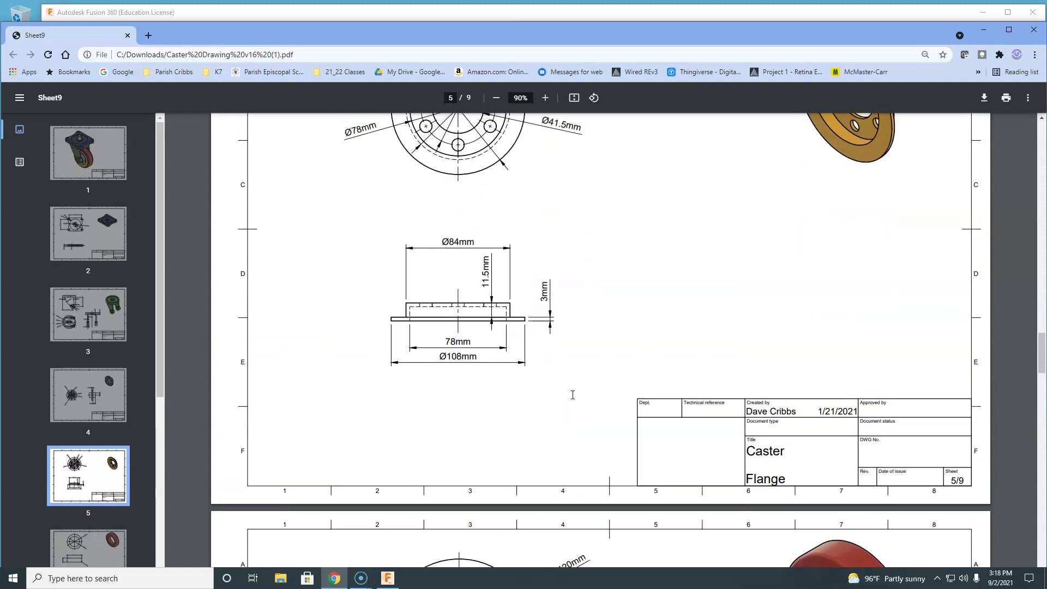
click(545, 98)
click(545, 98)
click(545, 97)
click(545, 97)
click(545, 98)
scroll(648, 264, down, 5)
scroll(649, 266, down, 2)
scroll(636, 260, up, 3)
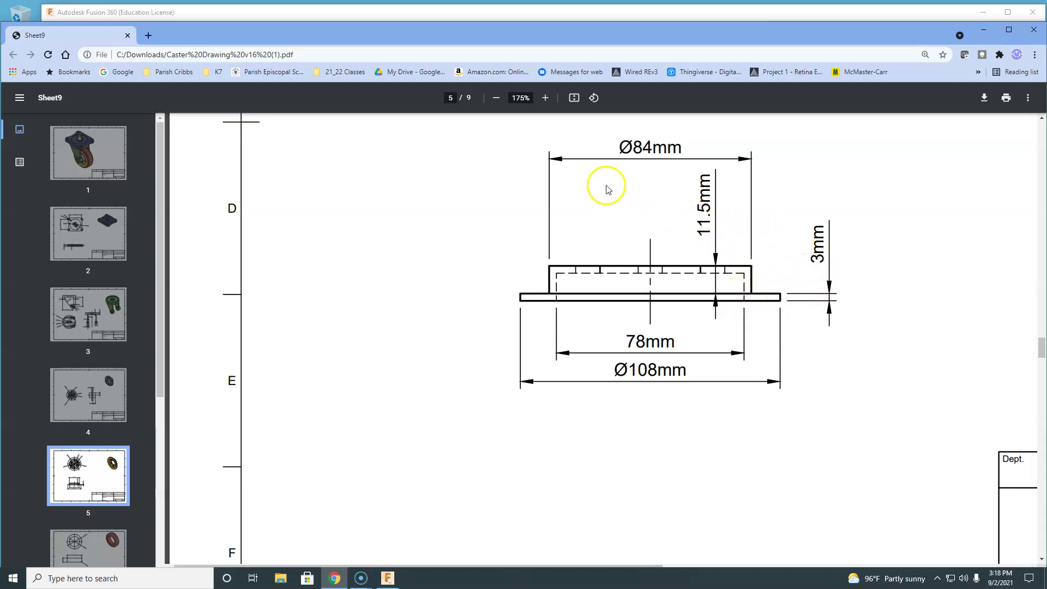
- Return to Fusion 360 and extrude the narrow ring between the 78 and 84 mm circles by -14.5 mm, joined to the disc
click(469, 13)
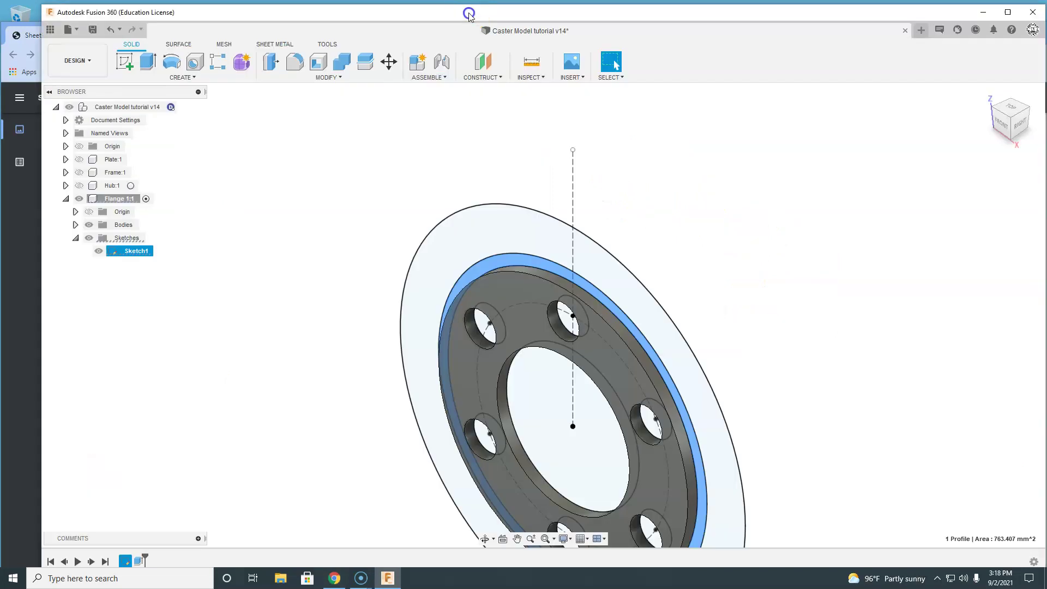
click(264, 152)
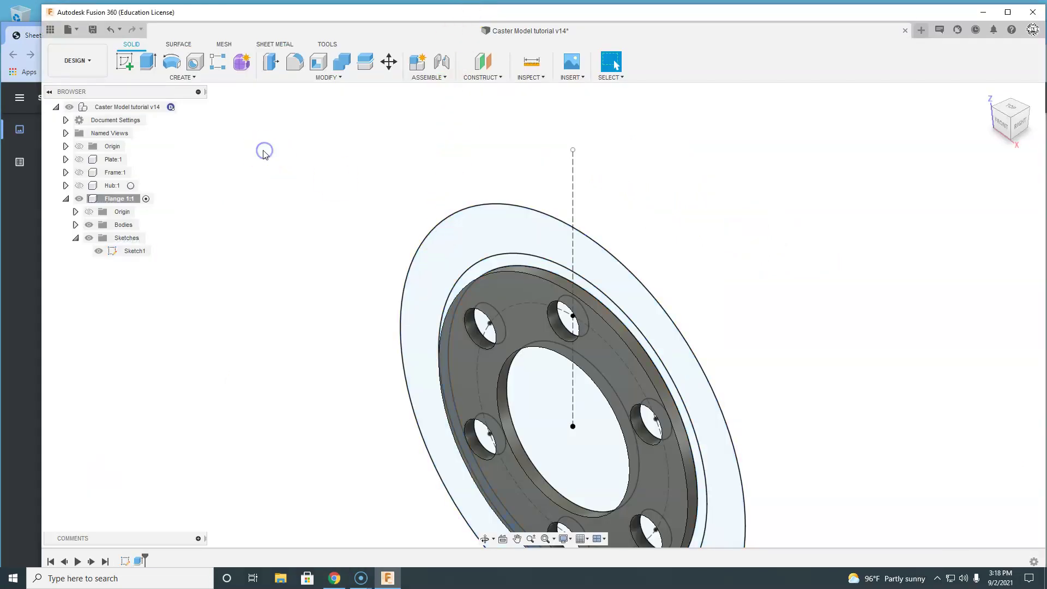
click(146, 65)
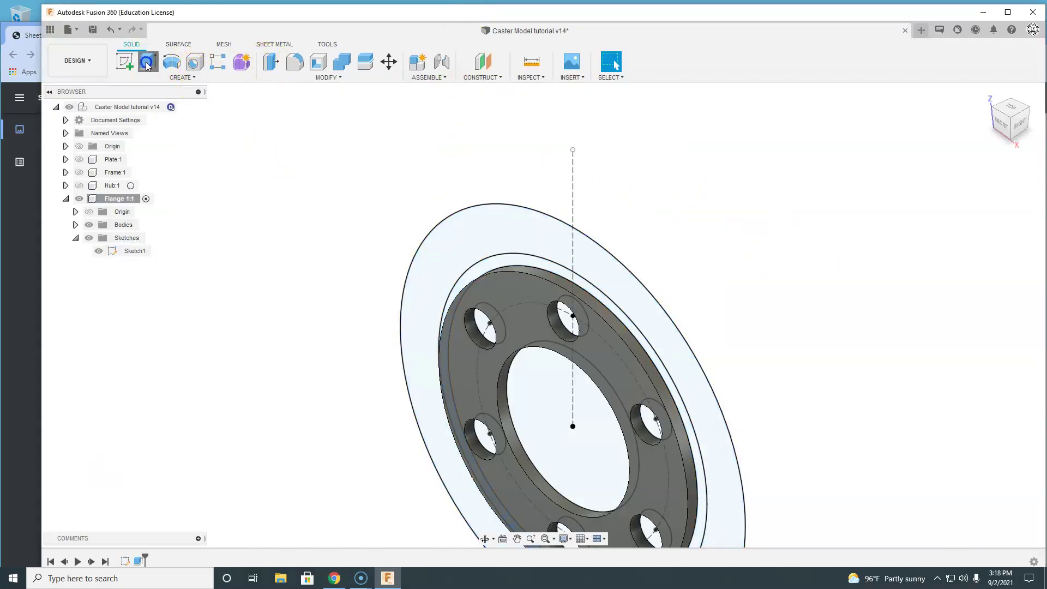
click(515, 261)
scroll(697, 286, down, 4)
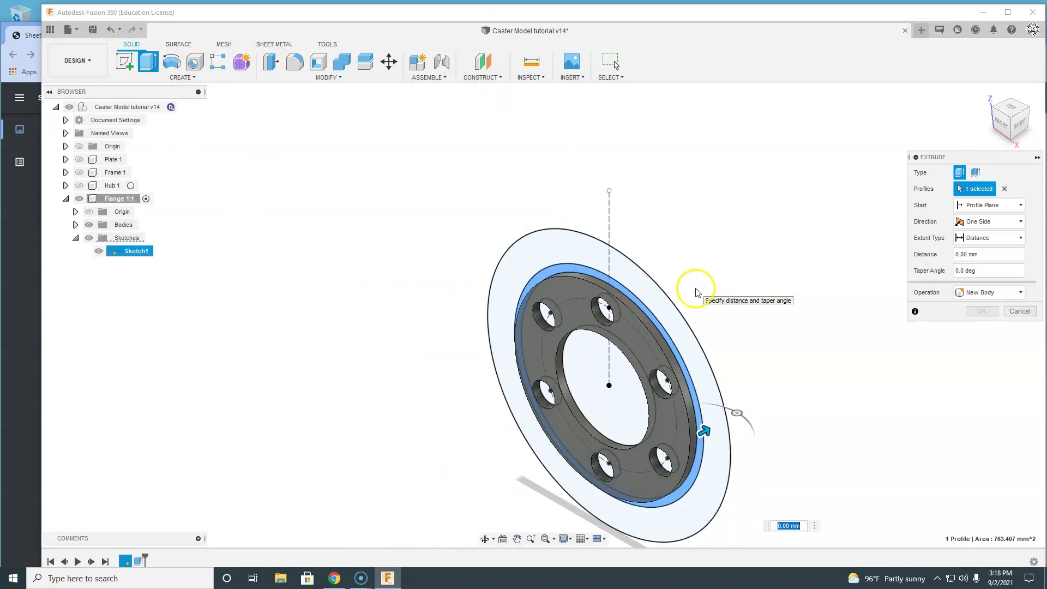
middle_drag(705, 288, 661, 191)
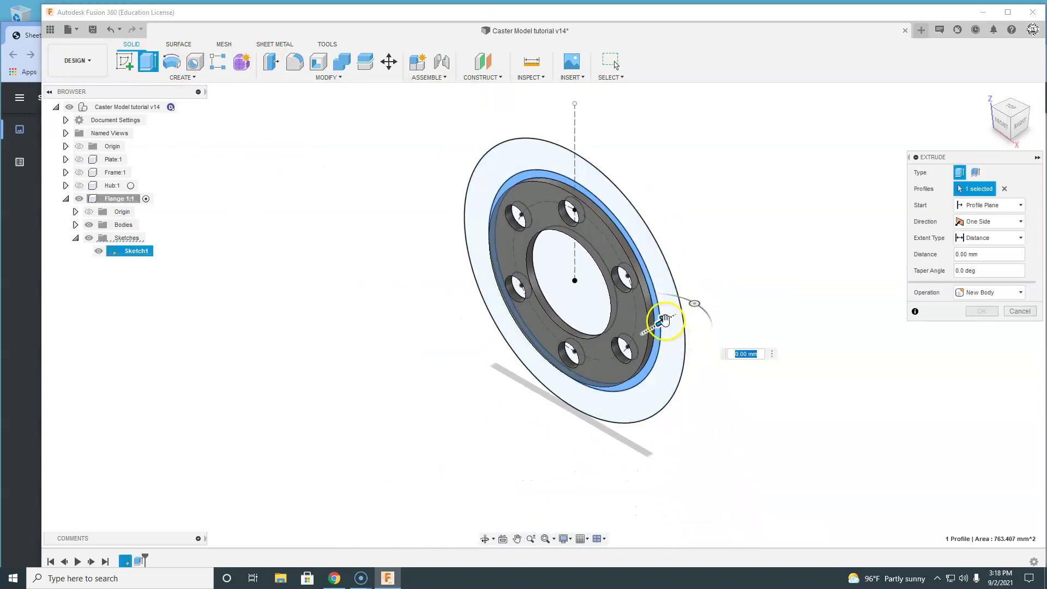
drag(665, 321, 606, 355)
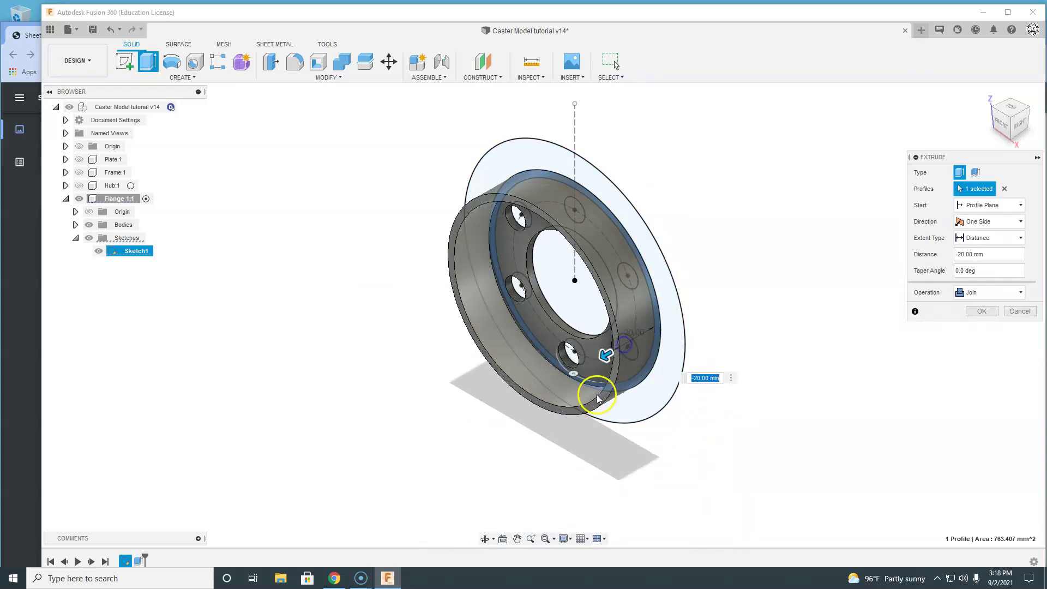
drag(598, 400, 612, 347)
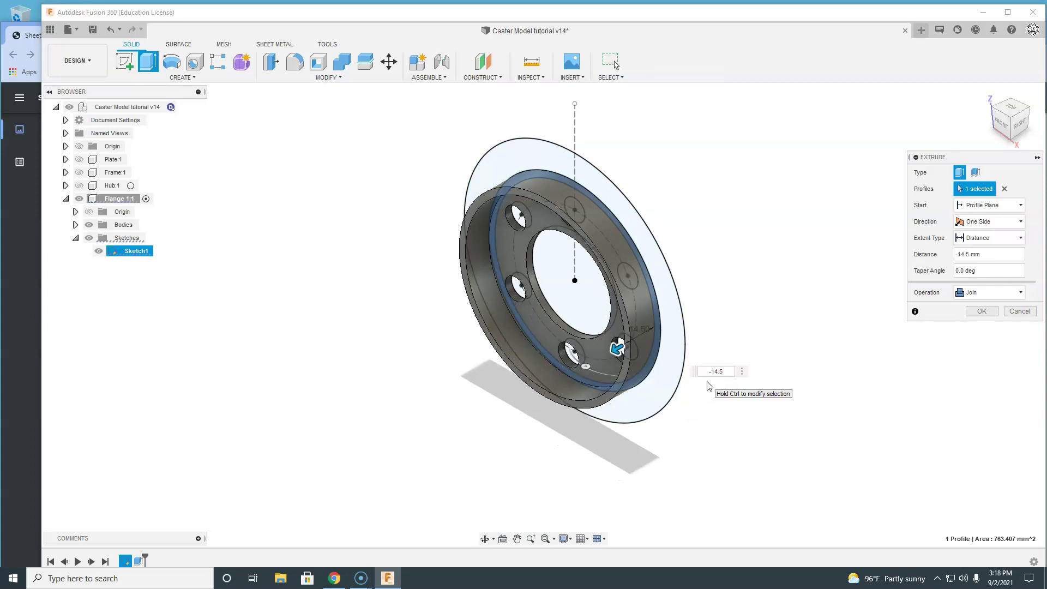
key(Return)
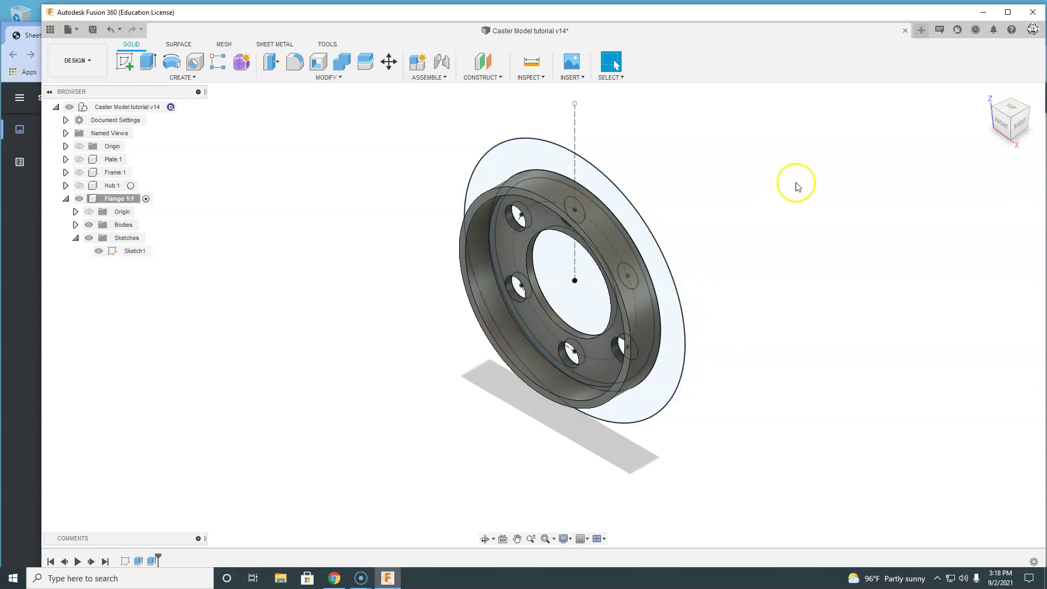
- Compare the flange's outer ring with the isometric and side views in the PDF drawing, checking the lip's location and thickness
click(609, 204)
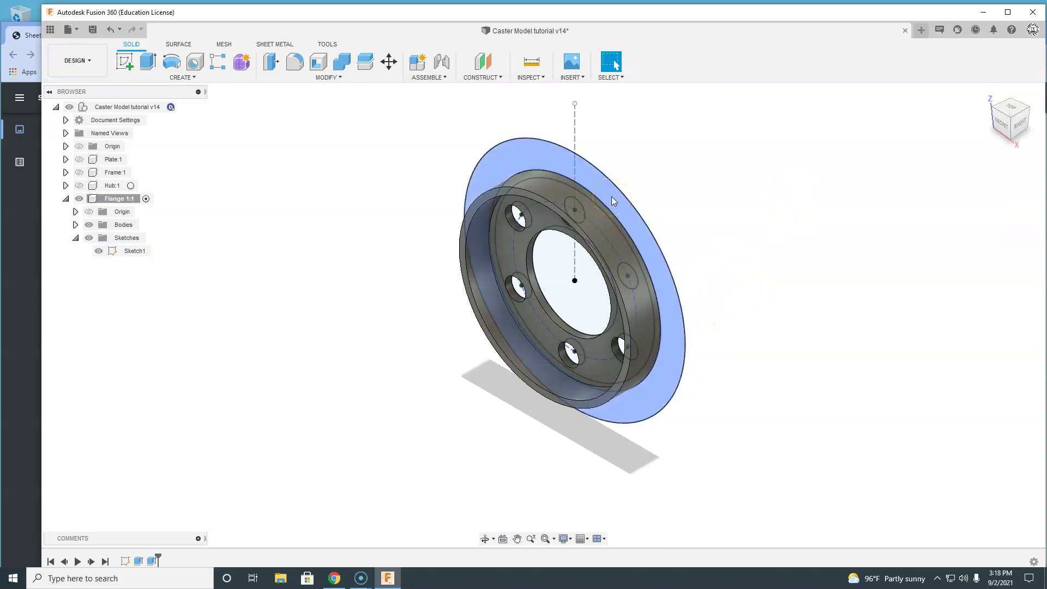
click(584, 175)
click(510, 156)
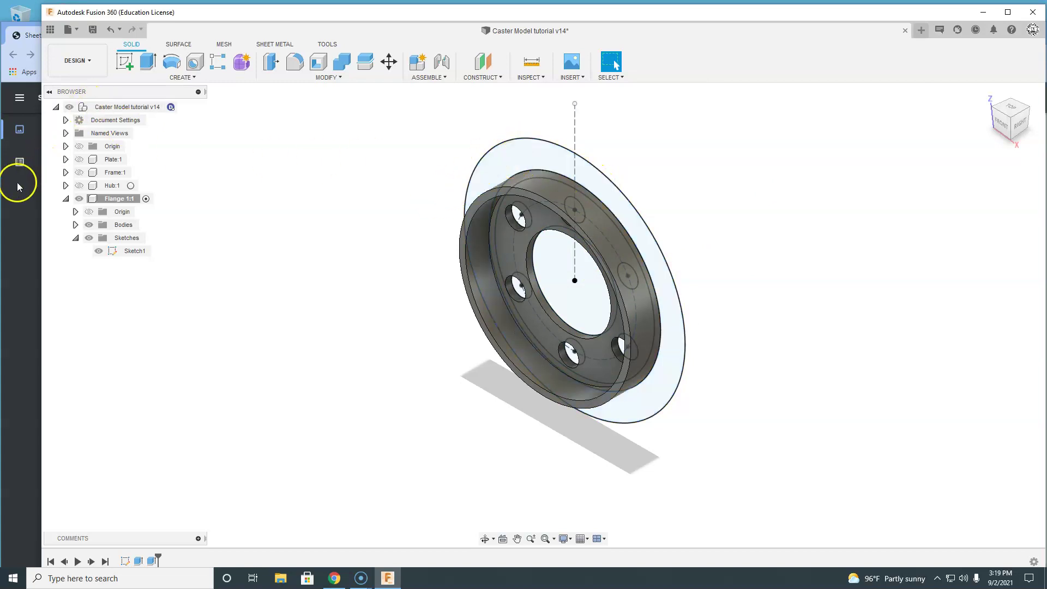
click(15, 213)
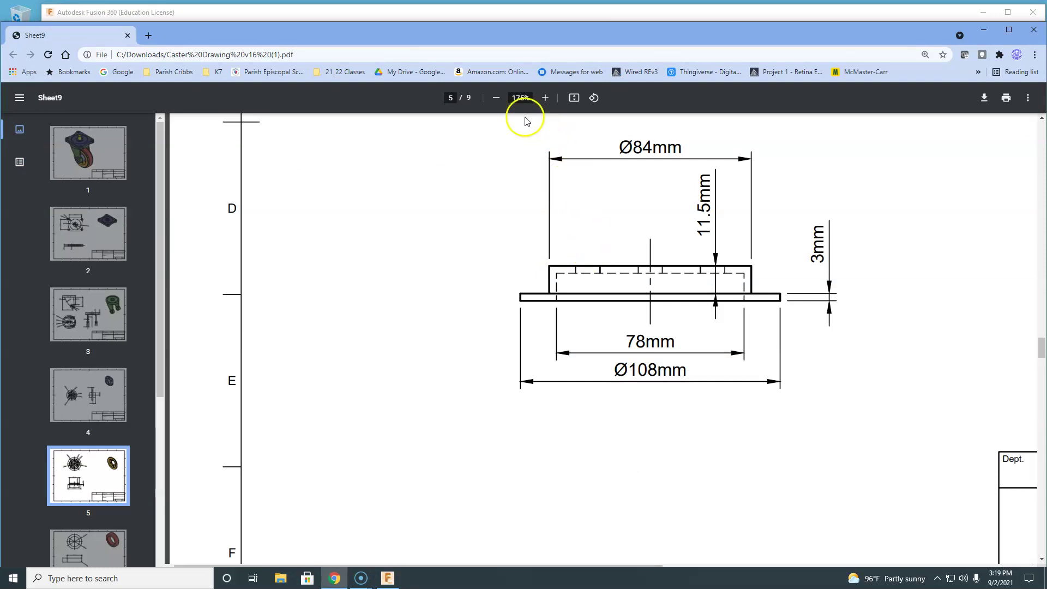
click(497, 99)
click(497, 99)
click(497, 99)
click(497, 98)
click(498, 99)
scroll(624, 168, up, 6)
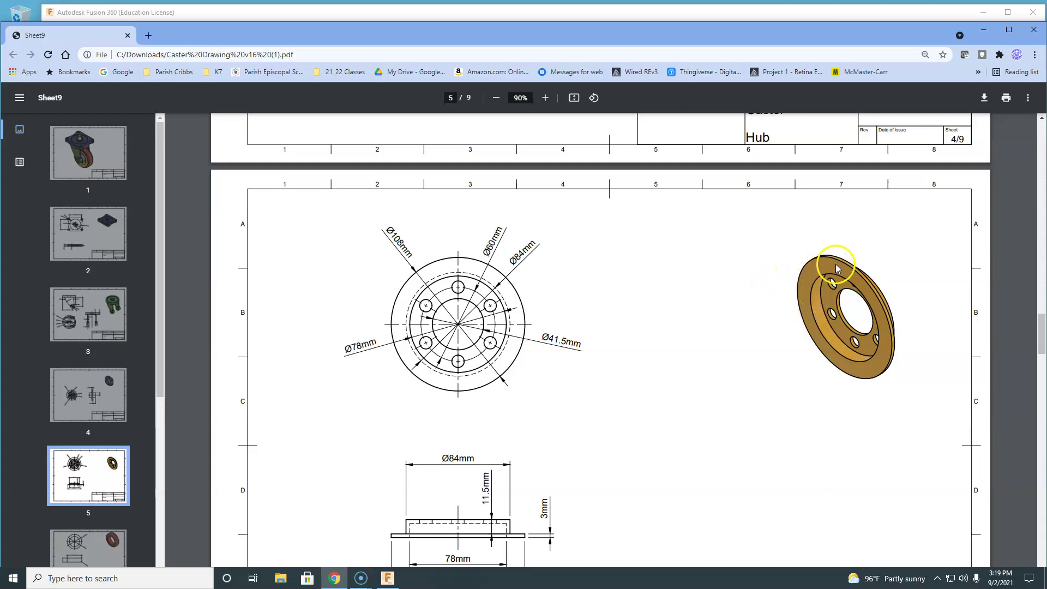
scroll(627, 338, down, 1)
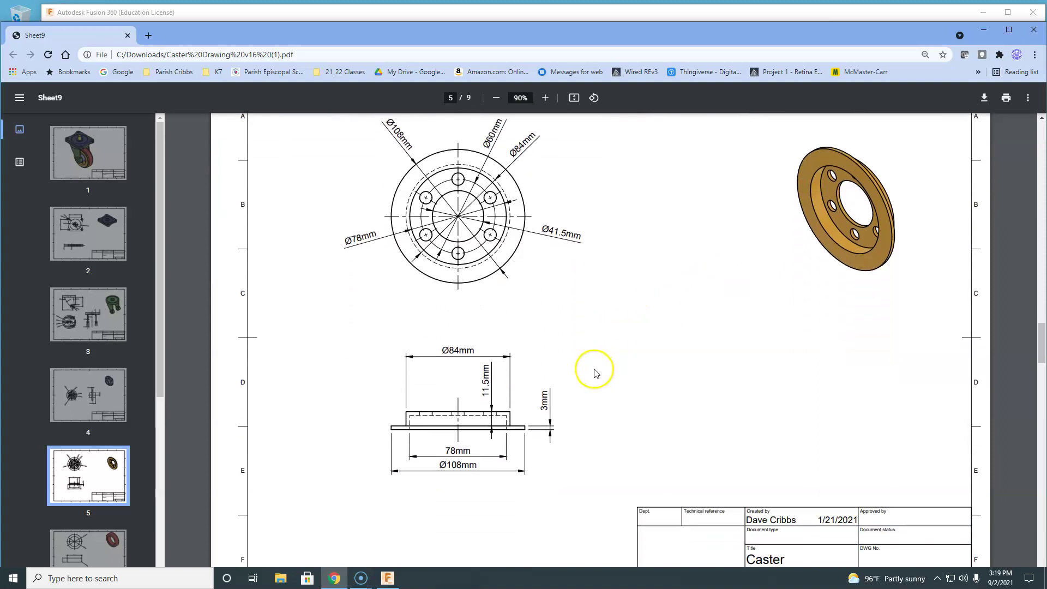
scroll(508, 448, down, 2)
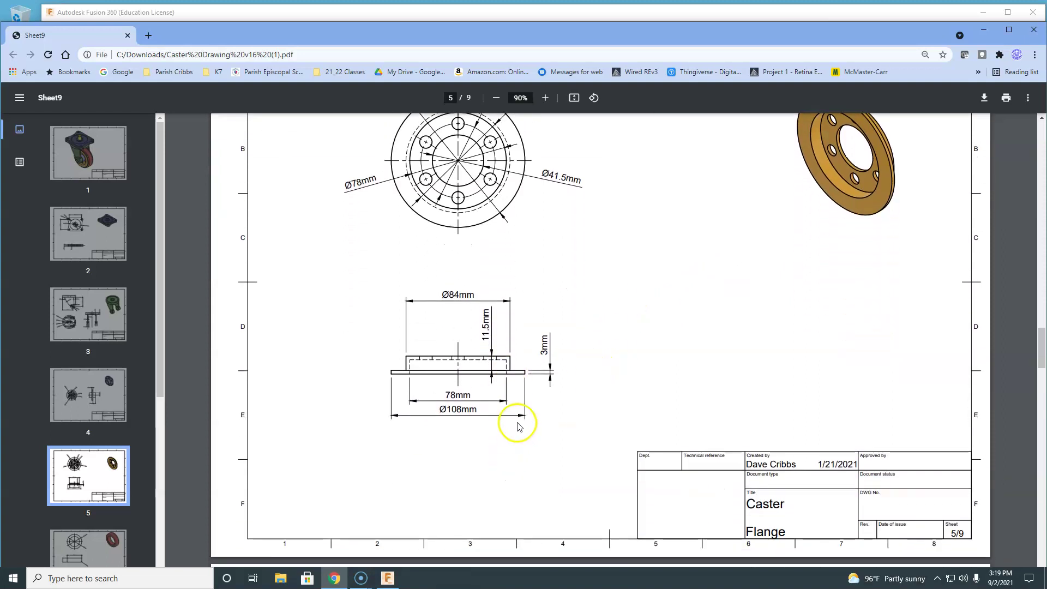
ctrl+scroll(522, 391, up, 1)
ctrl+scroll(515, 388, up, 2)
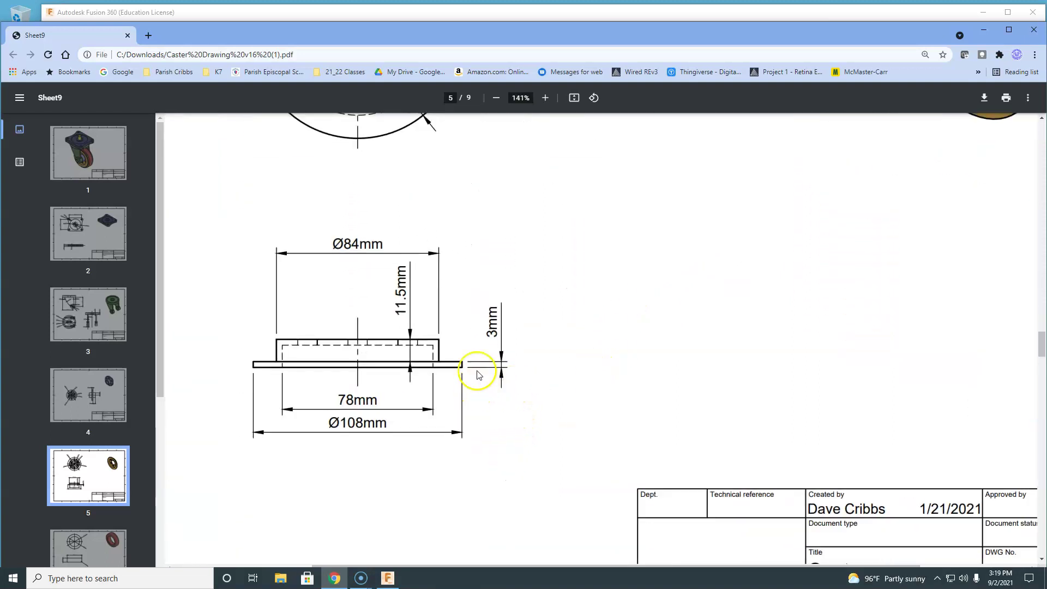
click(544, 99)
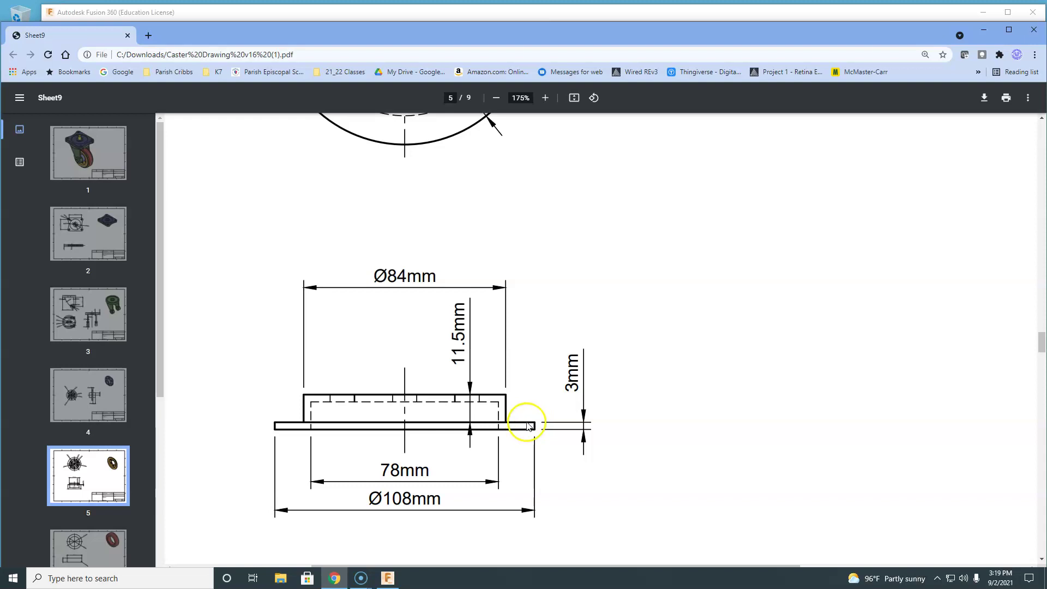
- Return to Fusion 360 and extrude the outer ring between the 84 and 108 mm circles 3 mm, starting from the rim's end face, joined to the flange
click(293, 7)
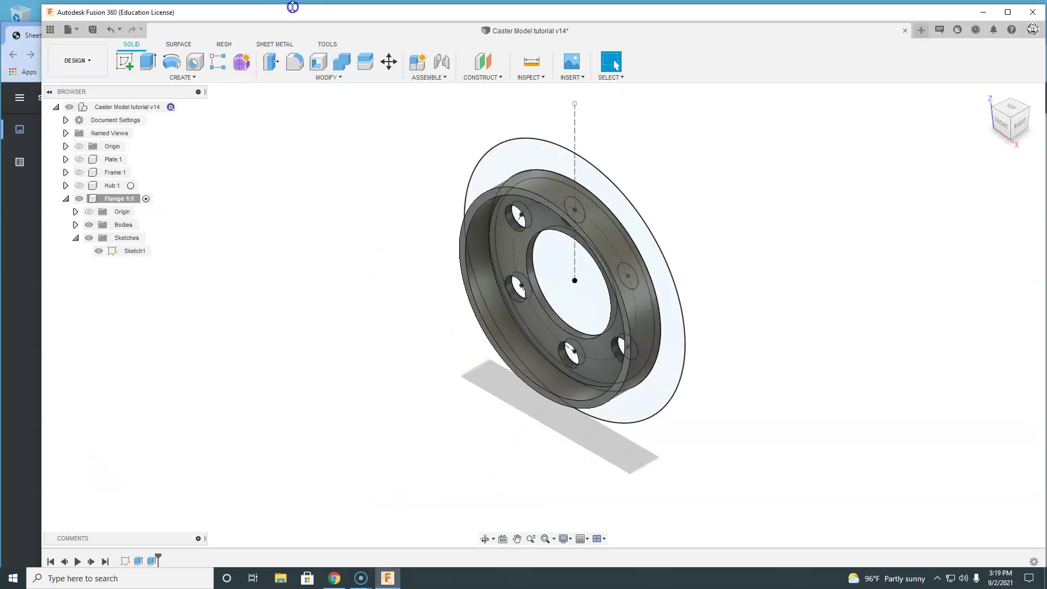
click(148, 63)
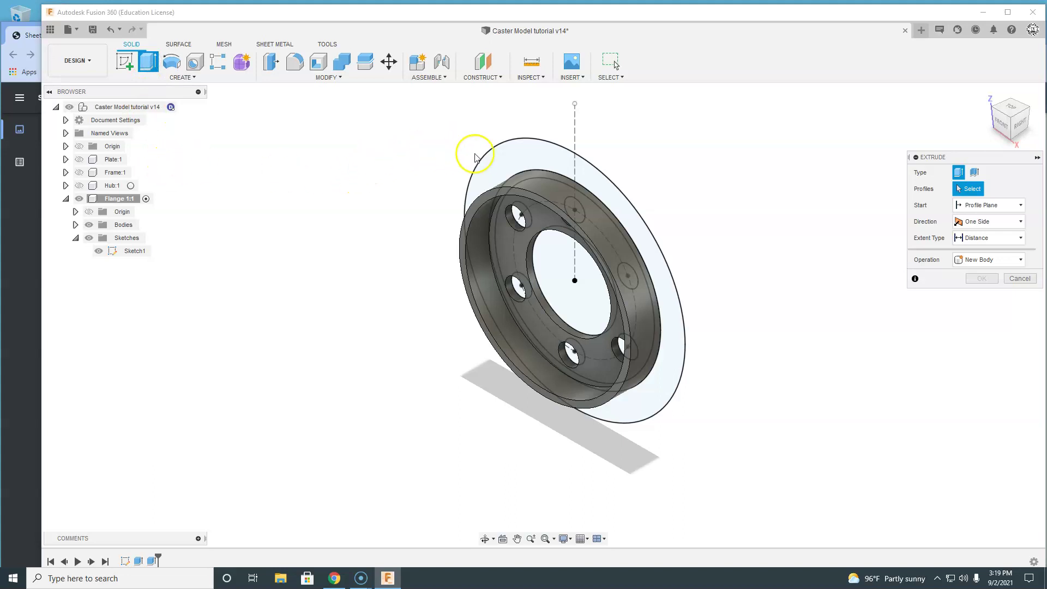
click(497, 165)
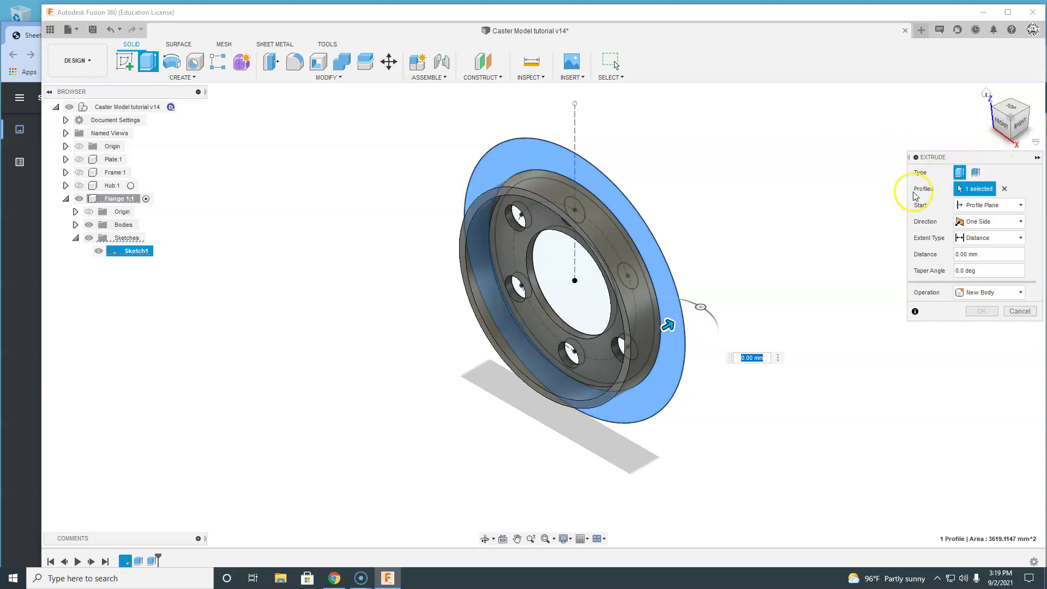
click(992, 205)
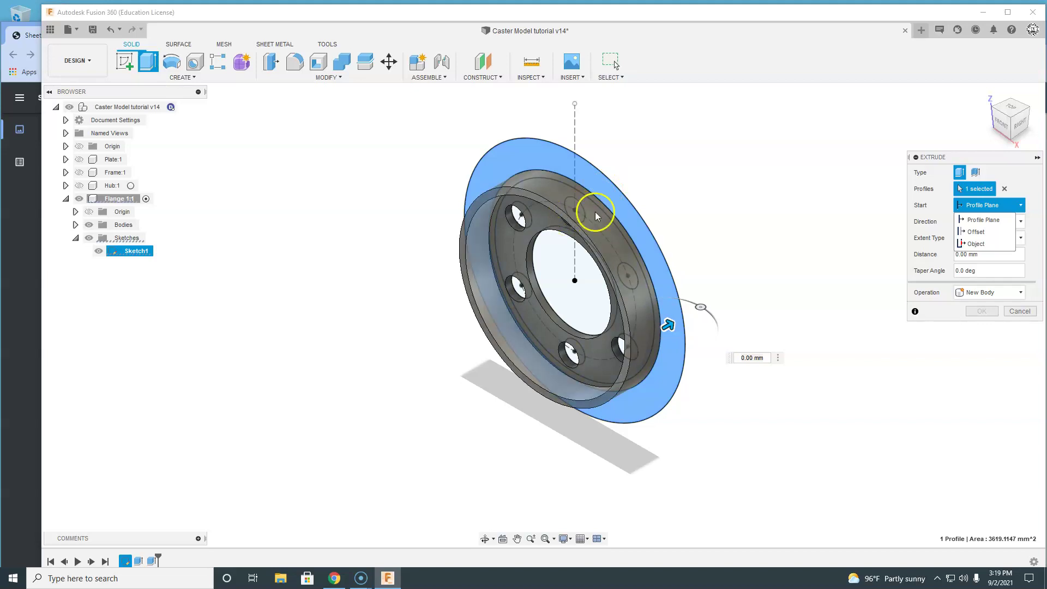
click(975, 244)
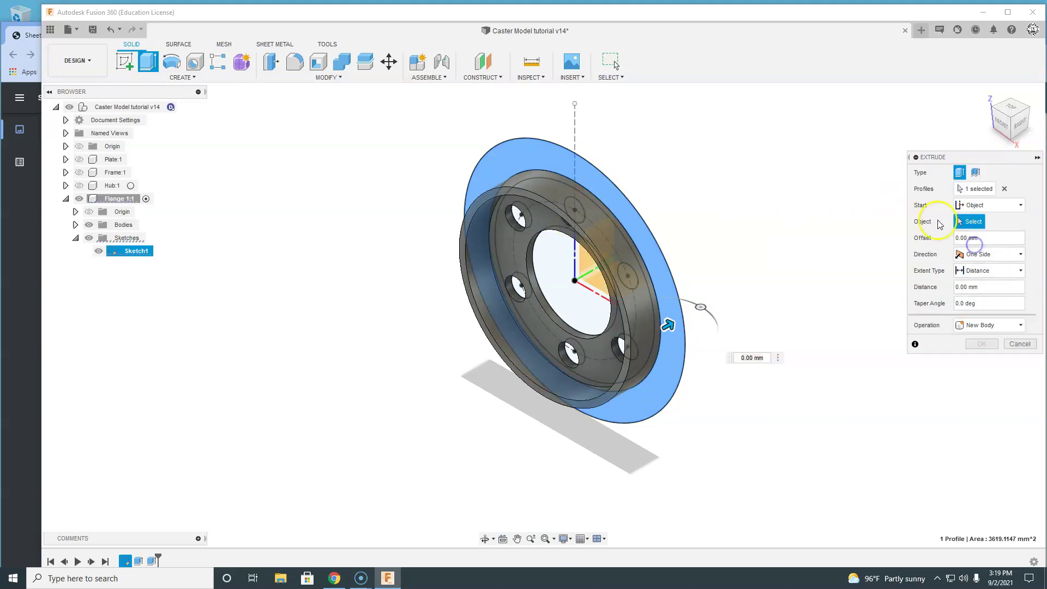
click(482, 205)
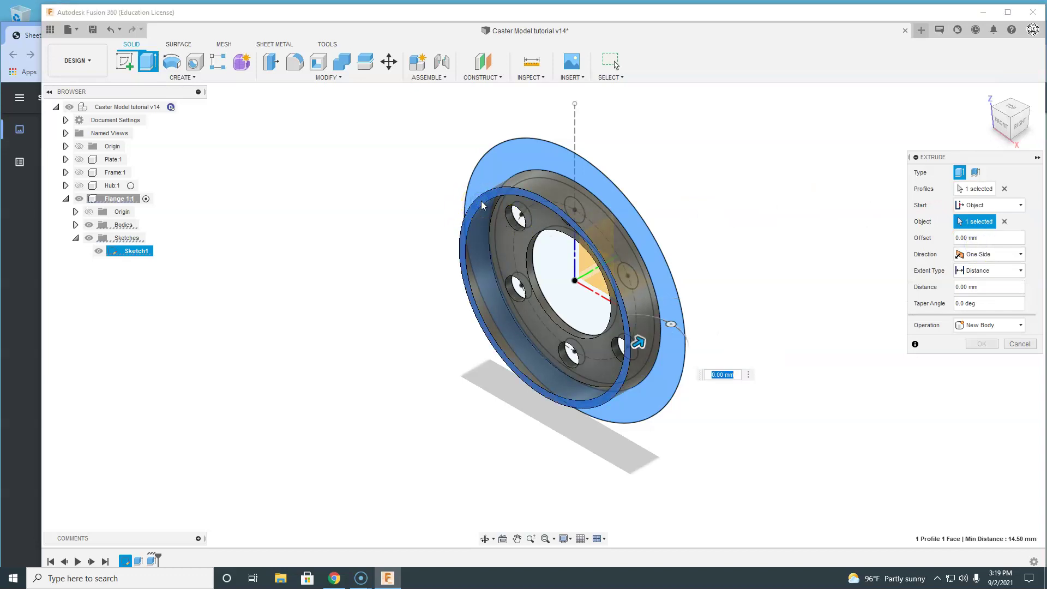
drag(640, 342, 647, 339)
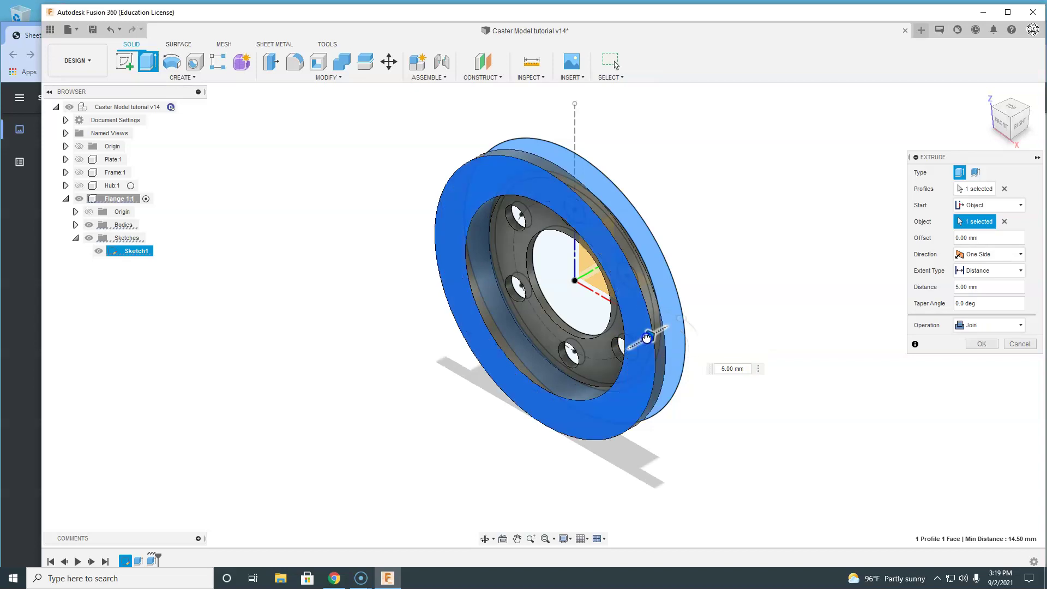
click(744, 369)
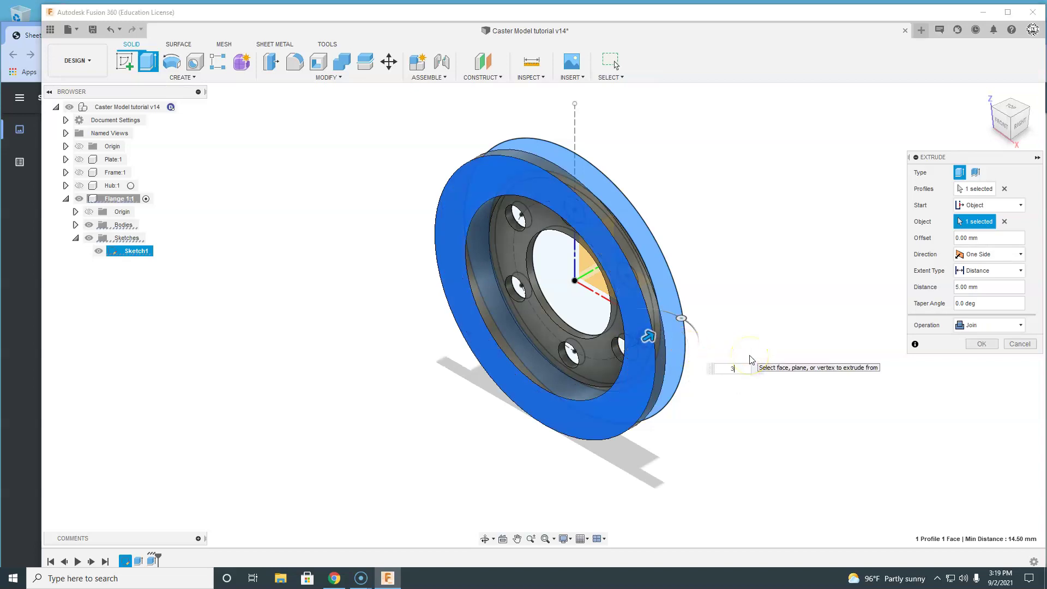
click(860, 327)
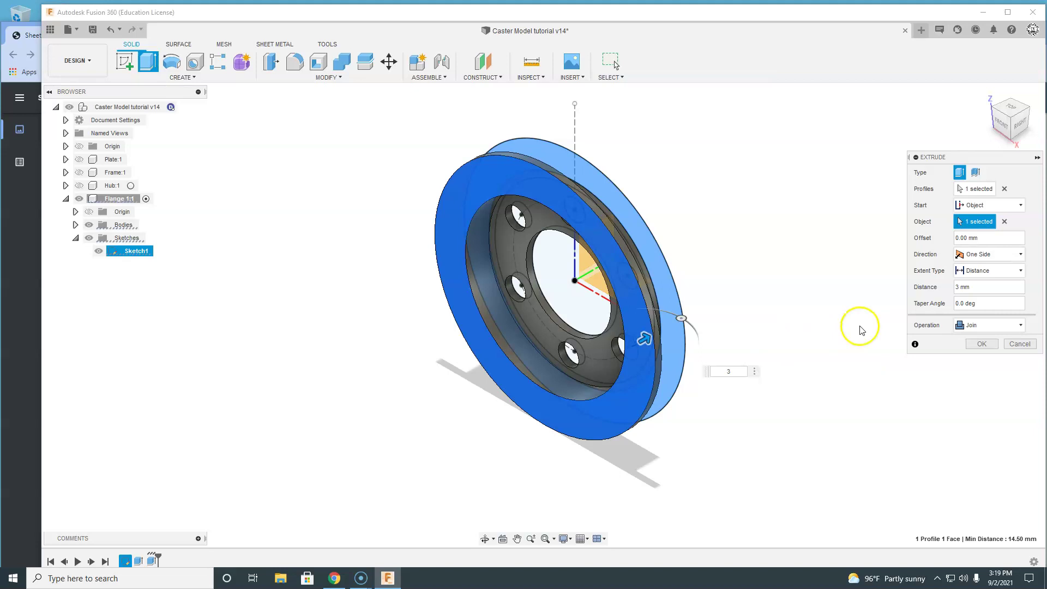
click(984, 345)
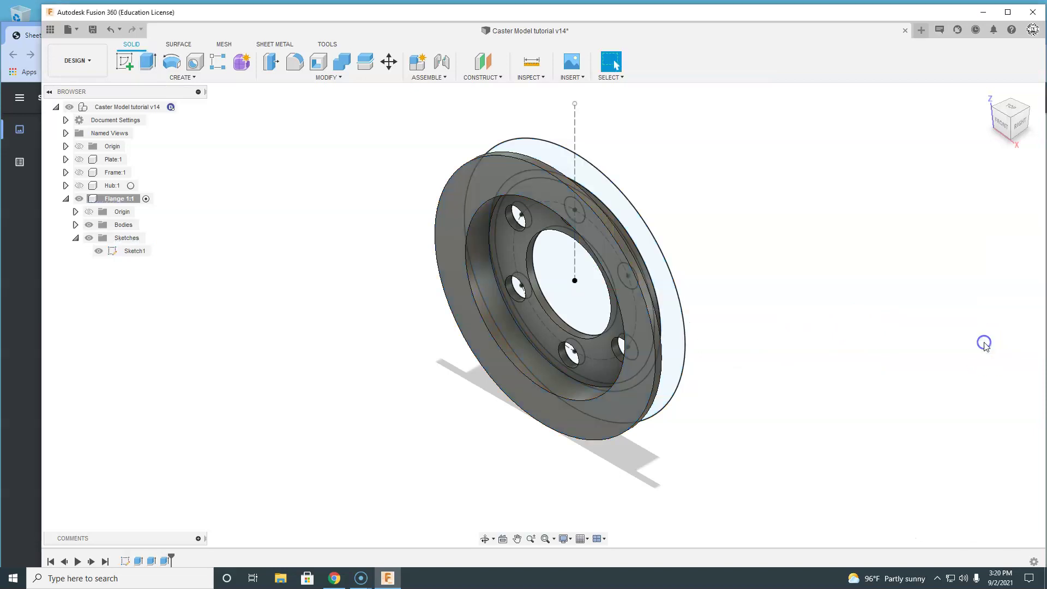
- Check the flange's lip from the side, restore the home view and hide the Flange component's Sketch1
click(1013, 144)
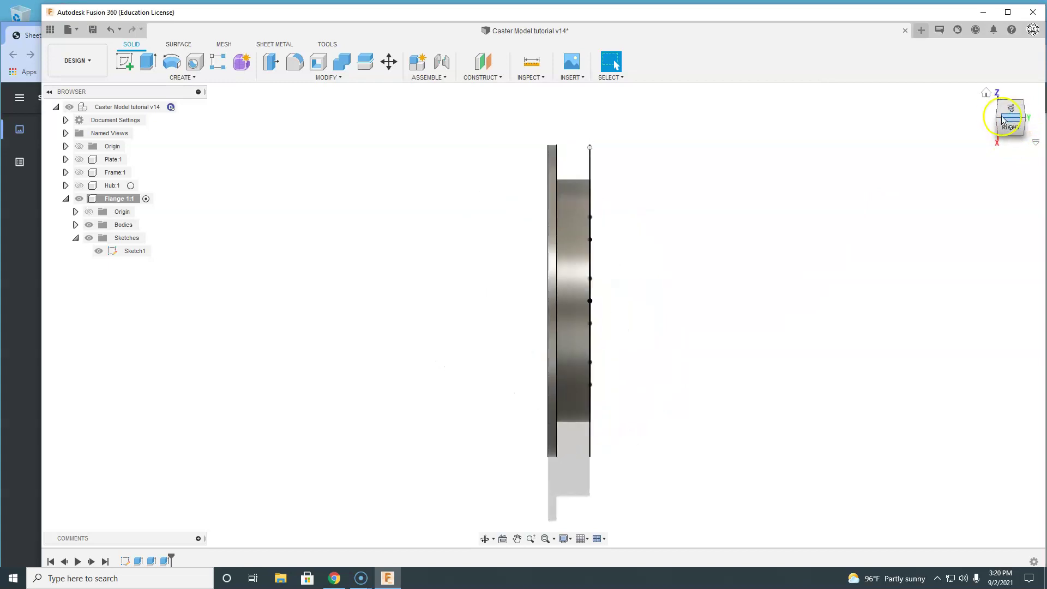
click(986, 97)
click(101, 254)
click(99, 251)
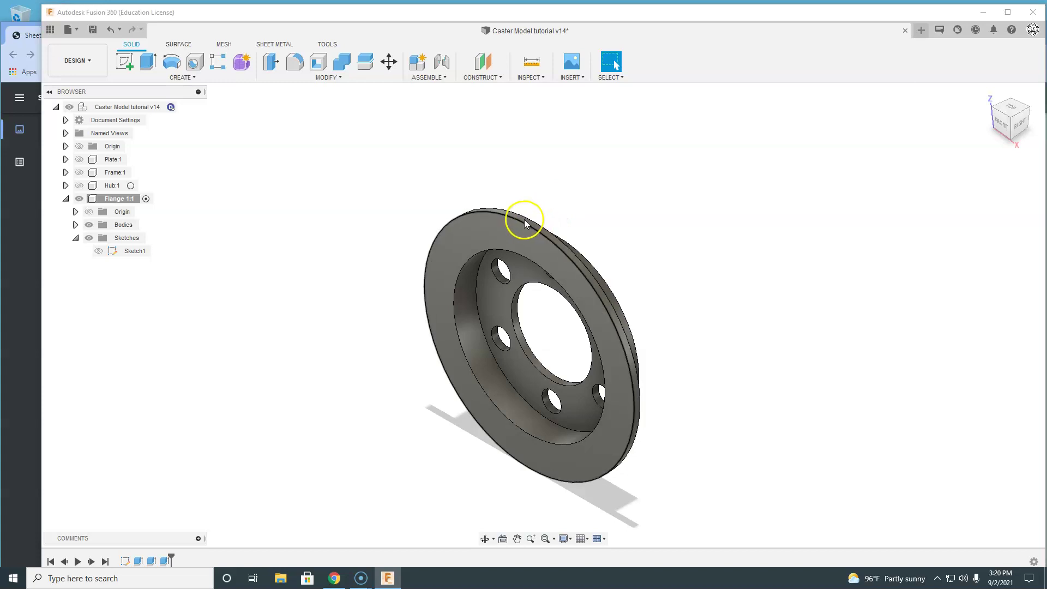
middle_drag(542, 318, 545, 268)
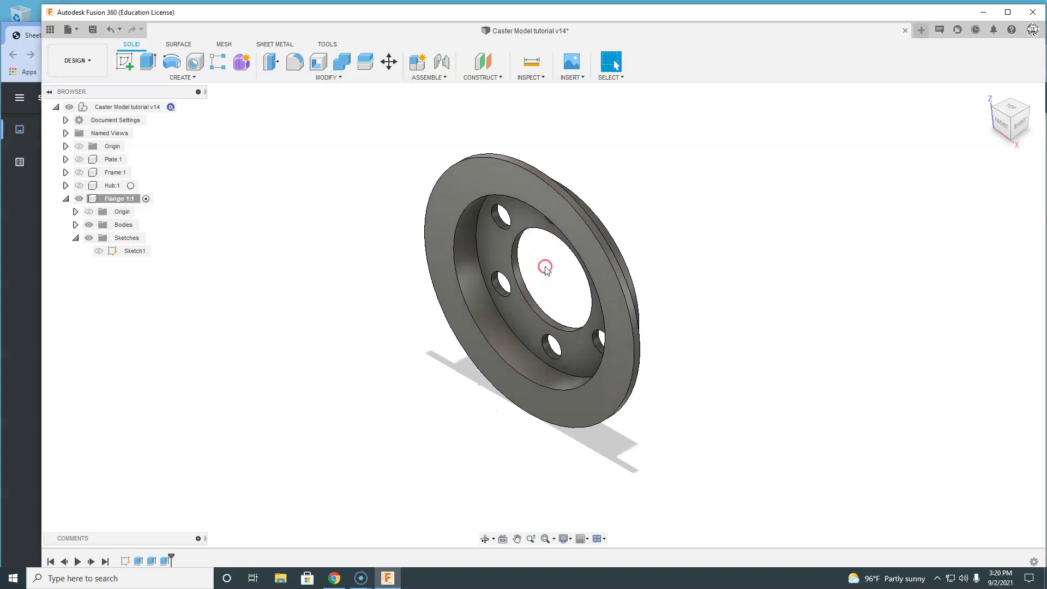
scroll(546, 268, down, 3)
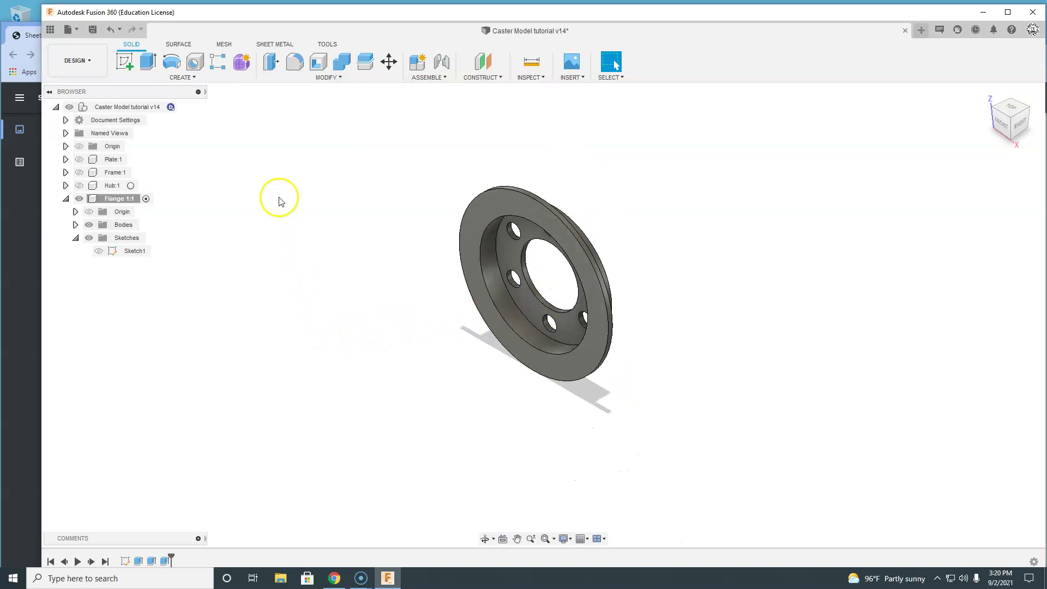
- Switch to Chrome and examine the flange's views and colour on page 5 of the caster drawing PDF
click(35, 186)
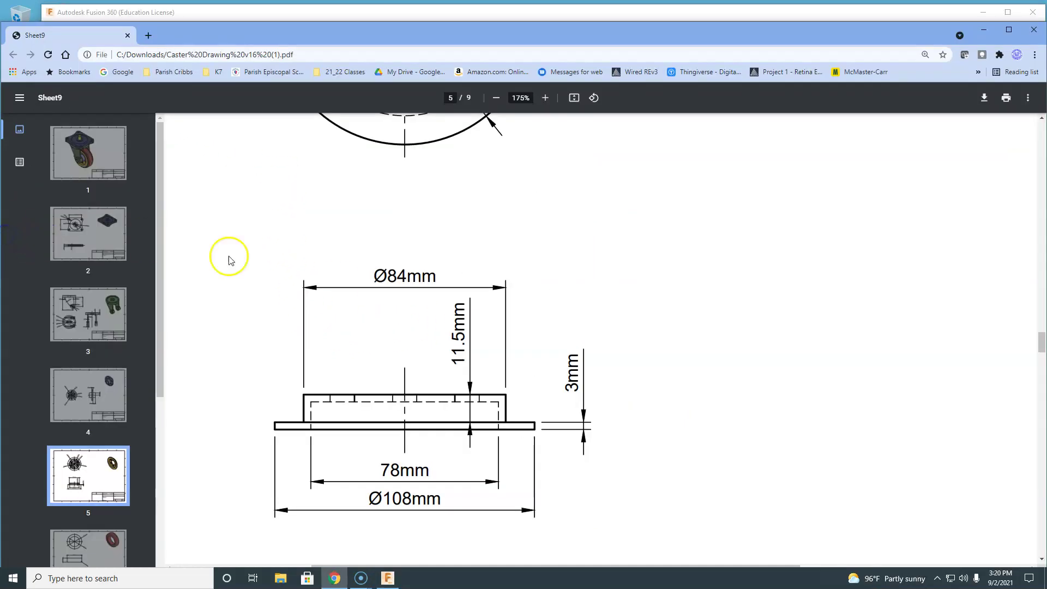
click(497, 98)
click(496, 99)
click(496, 98)
click(497, 98)
scroll(565, 157, up, 4)
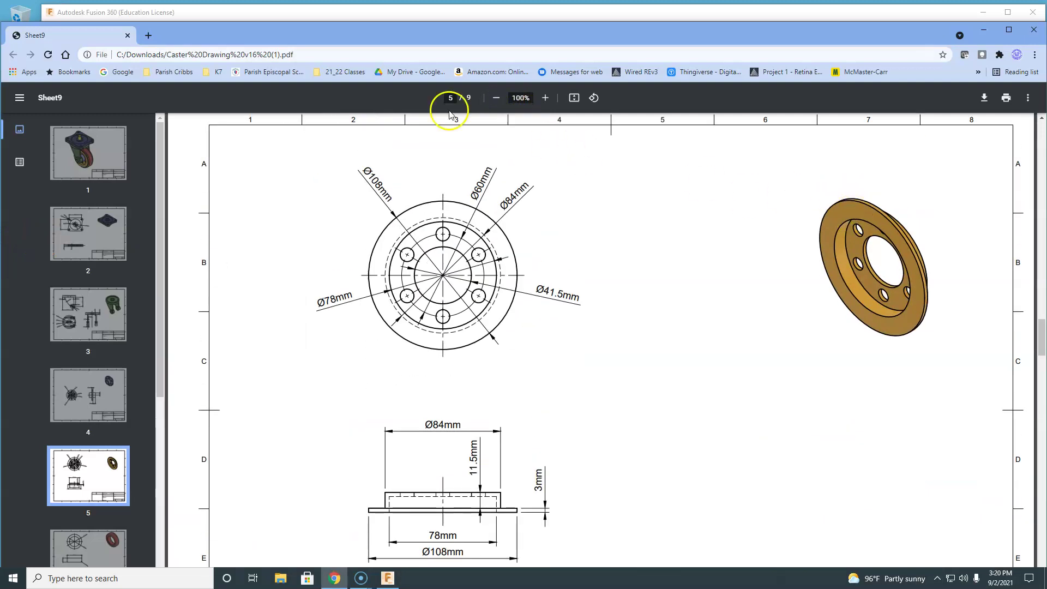
- Return to Fusion 360 and apply the Paint - Enamel Glossy (Yellow) appearance to the flange
click(145, 6)
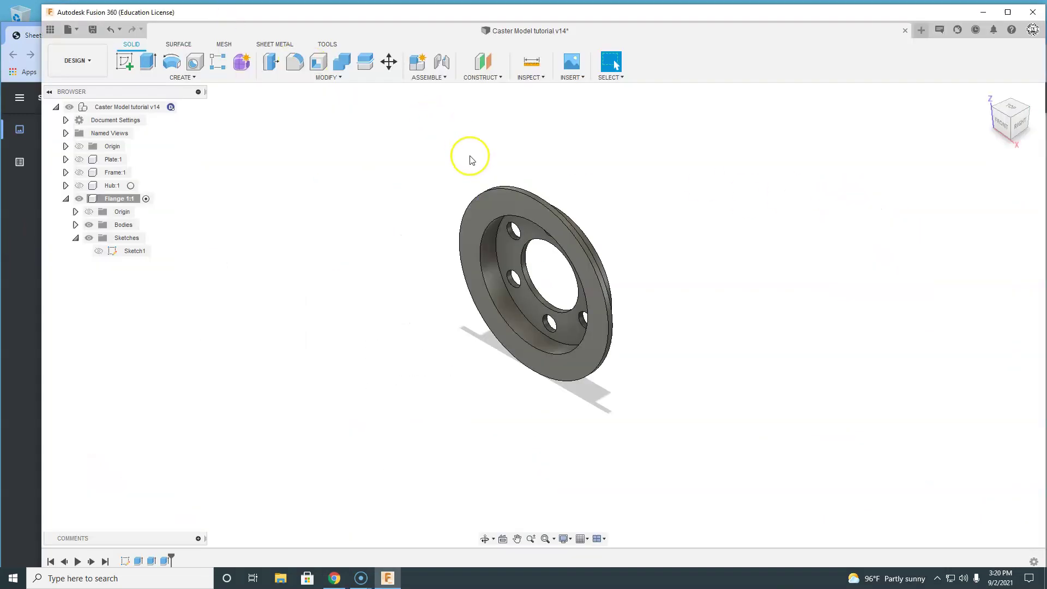
key(a)
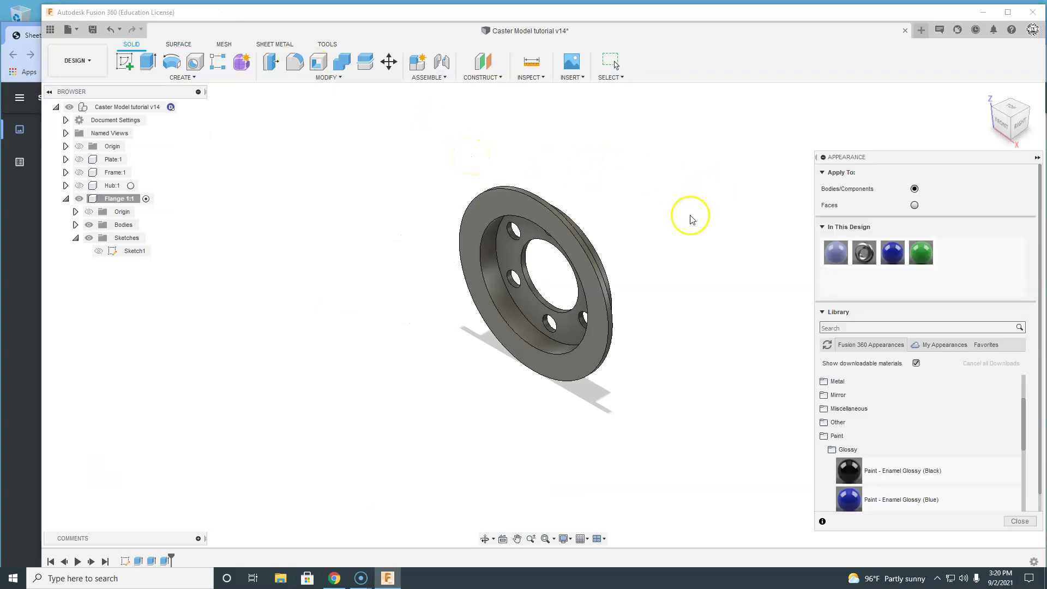
scroll(862, 404, down, 5)
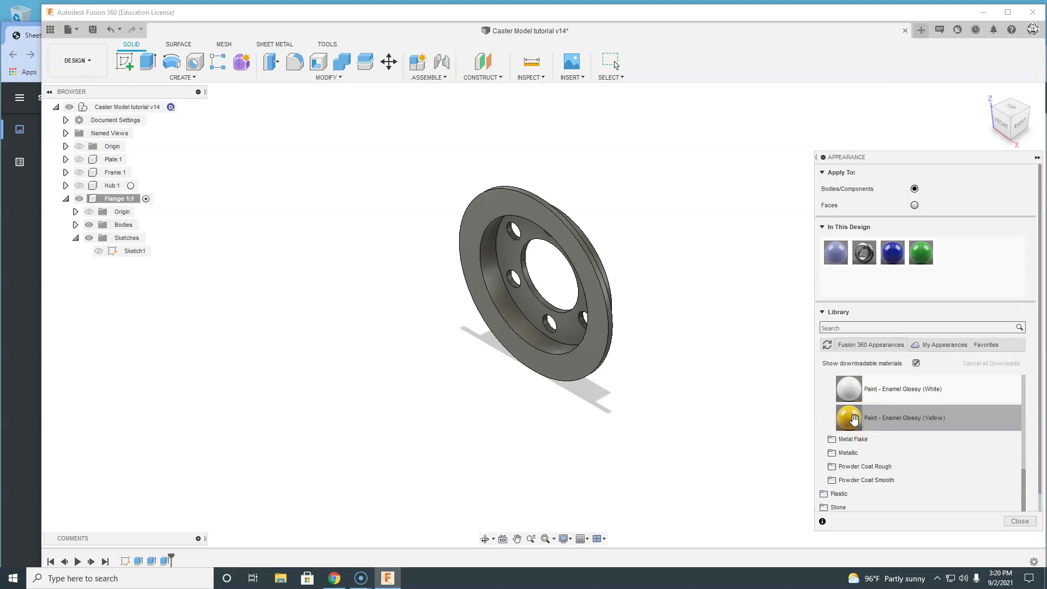
drag(847, 419, 593, 342)
click(672, 413)
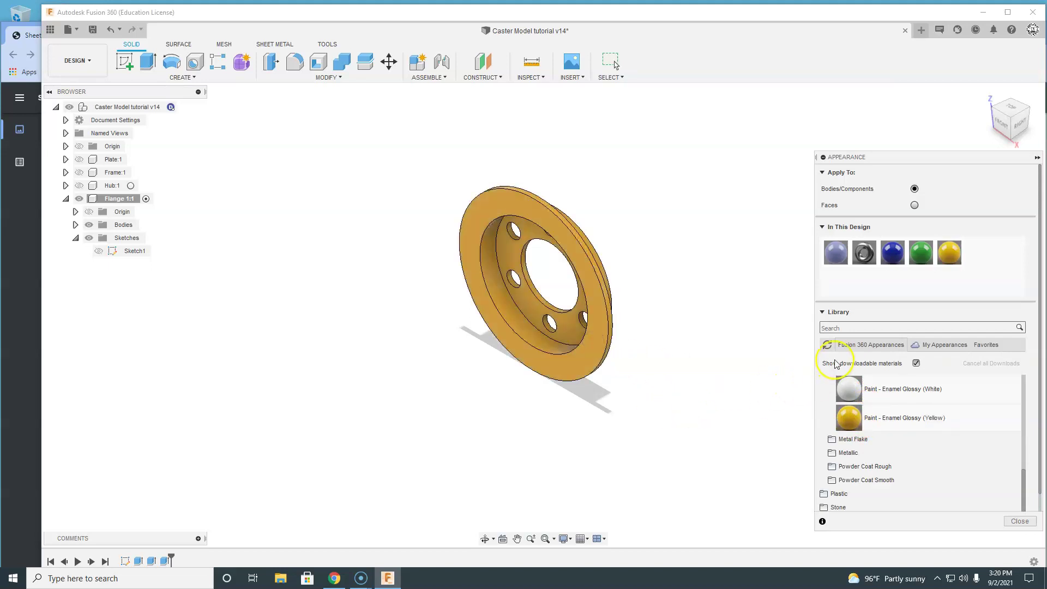
click(1020, 521)
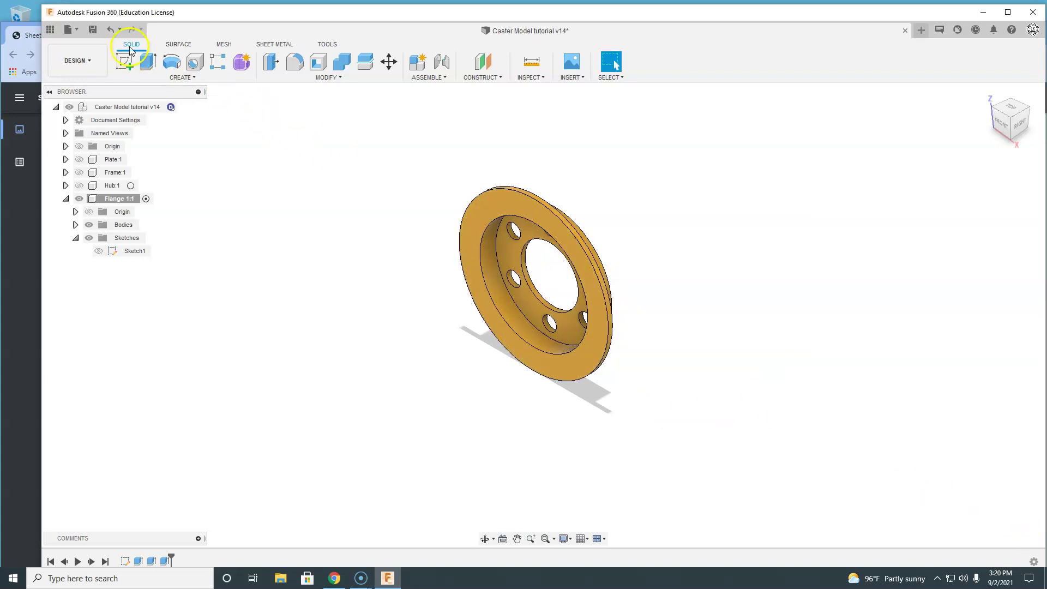
- Save the design with the version description "flange" and make the top-level assembly the active component
click(93, 30)
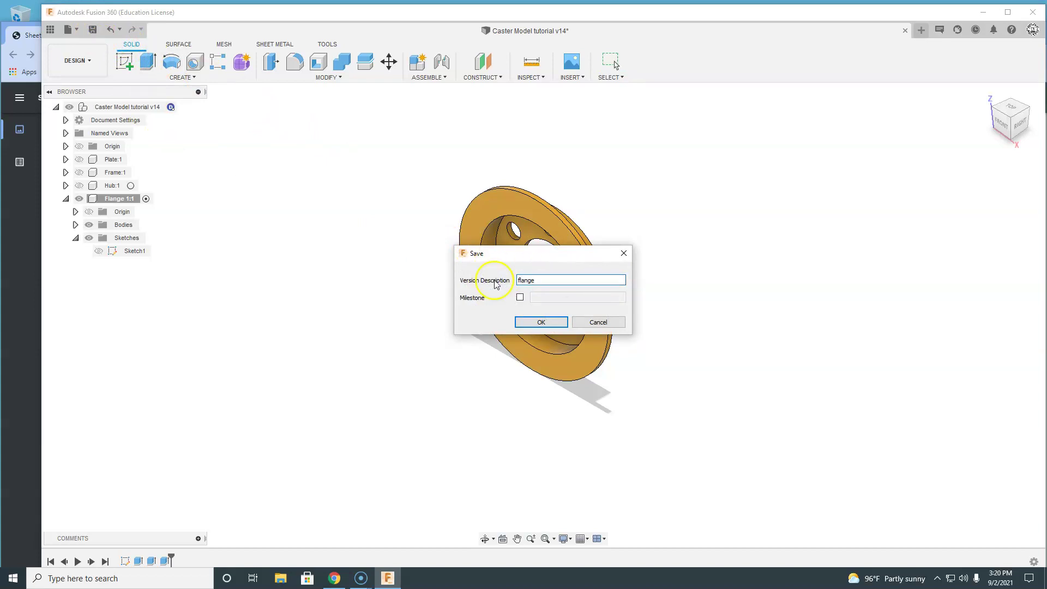
click(542, 323)
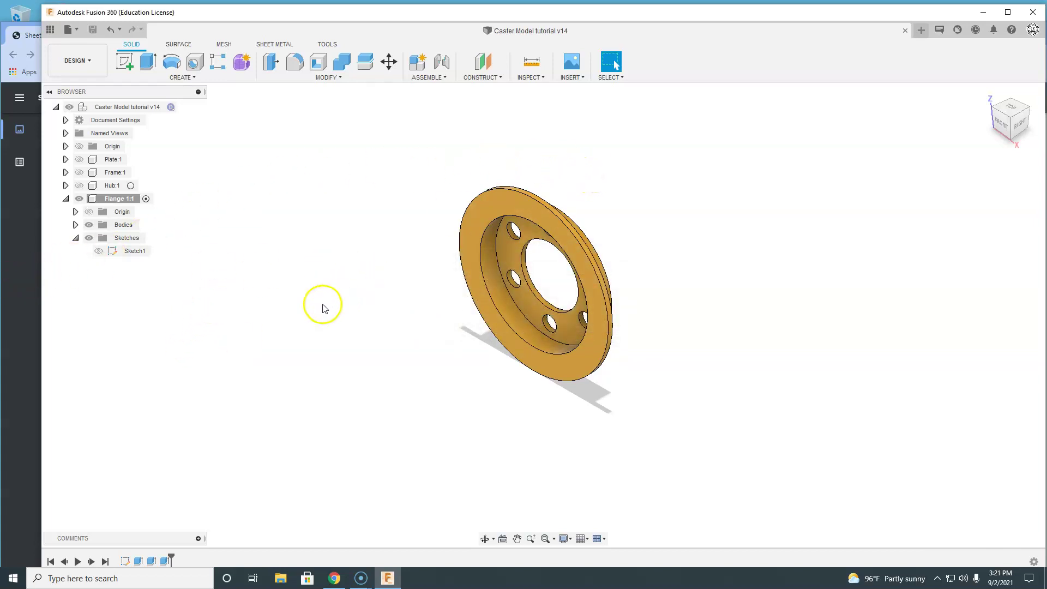
click(76, 239)
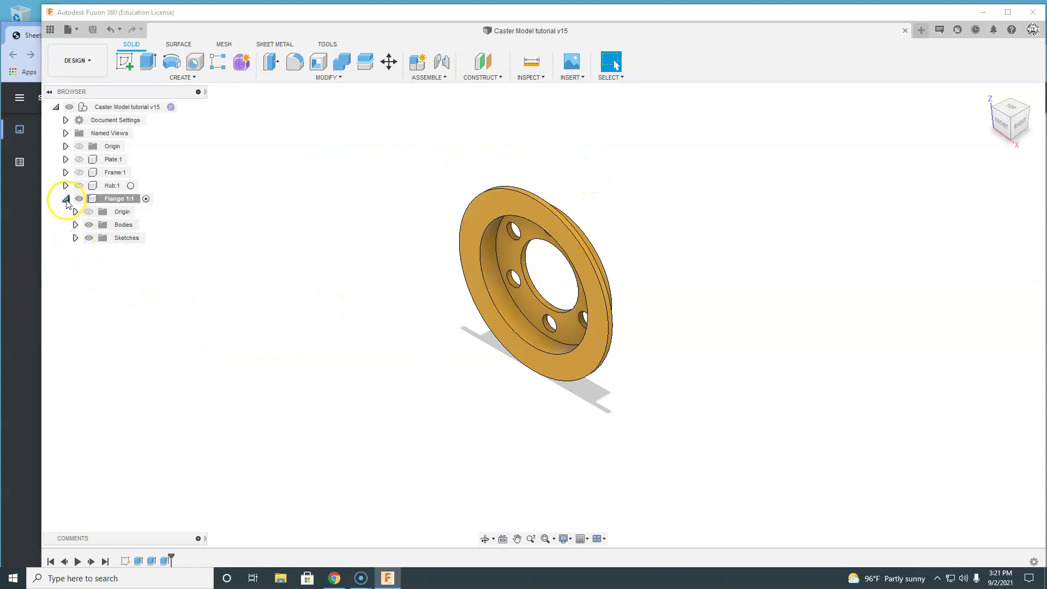
click(66, 198)
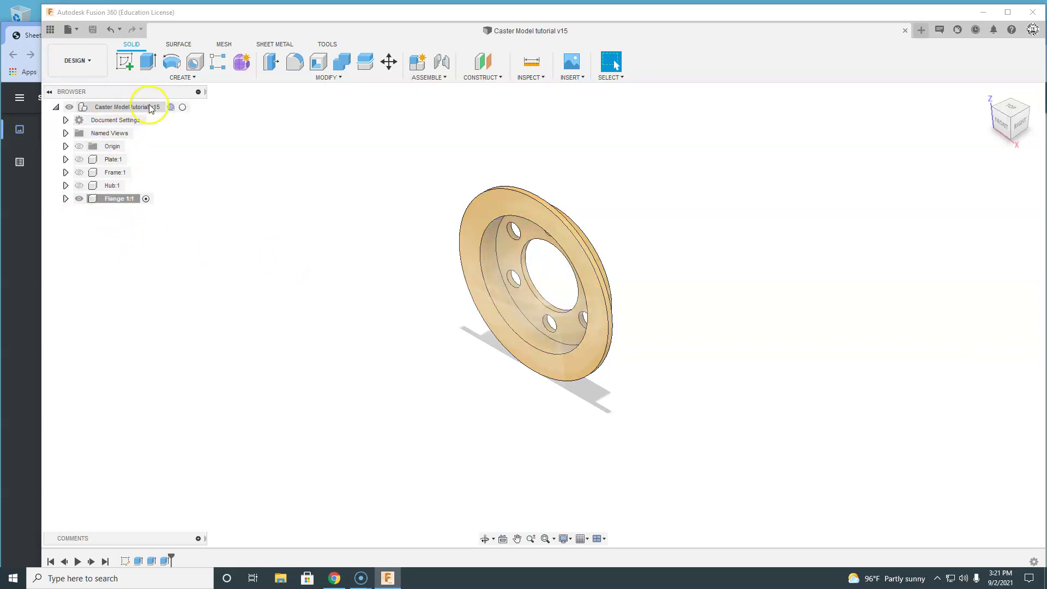
click(182, 107)
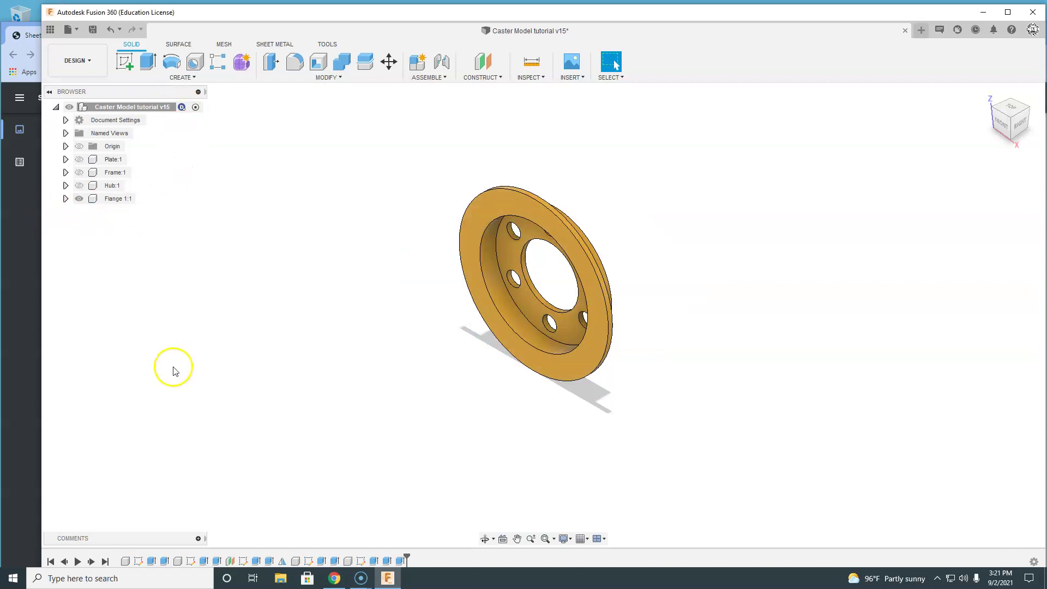
- Copy the flange component and paste a linked second instance into the top-level assembly
right_click(107, 200)
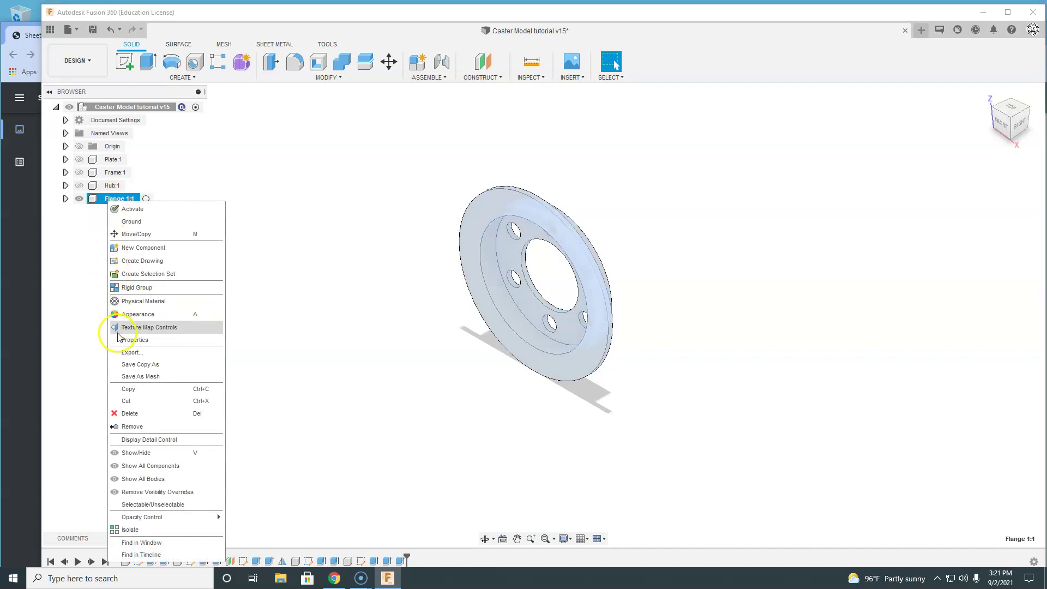
click(128, 390)
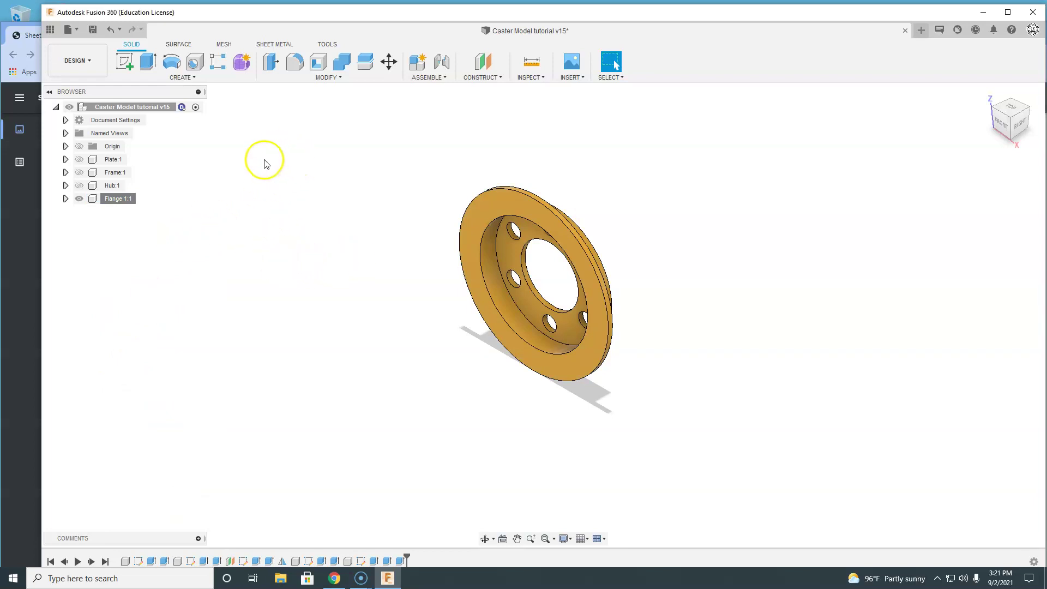
click(151, 108)
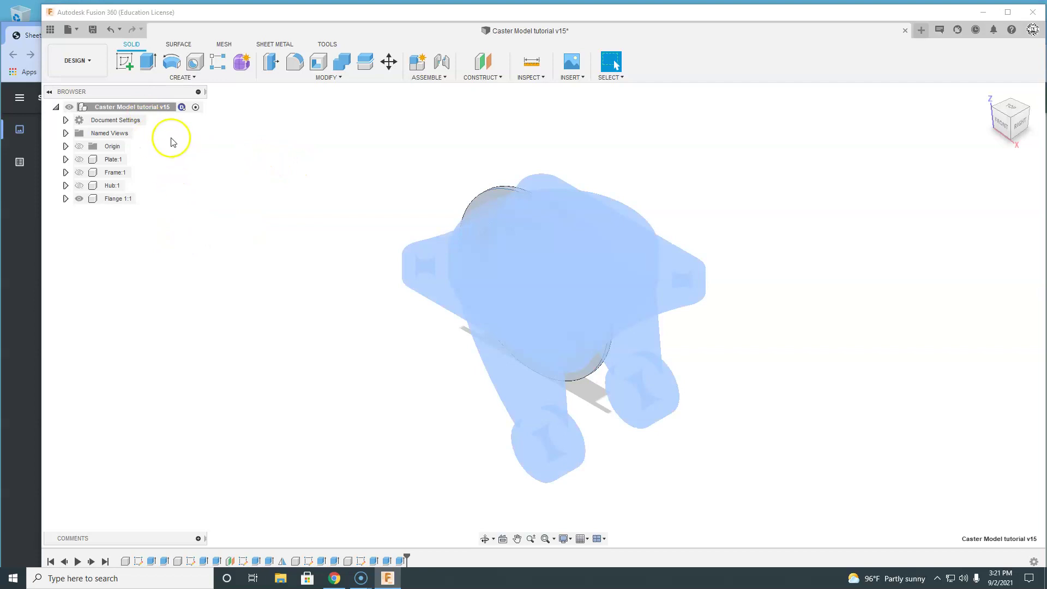
right_click(246, 169)
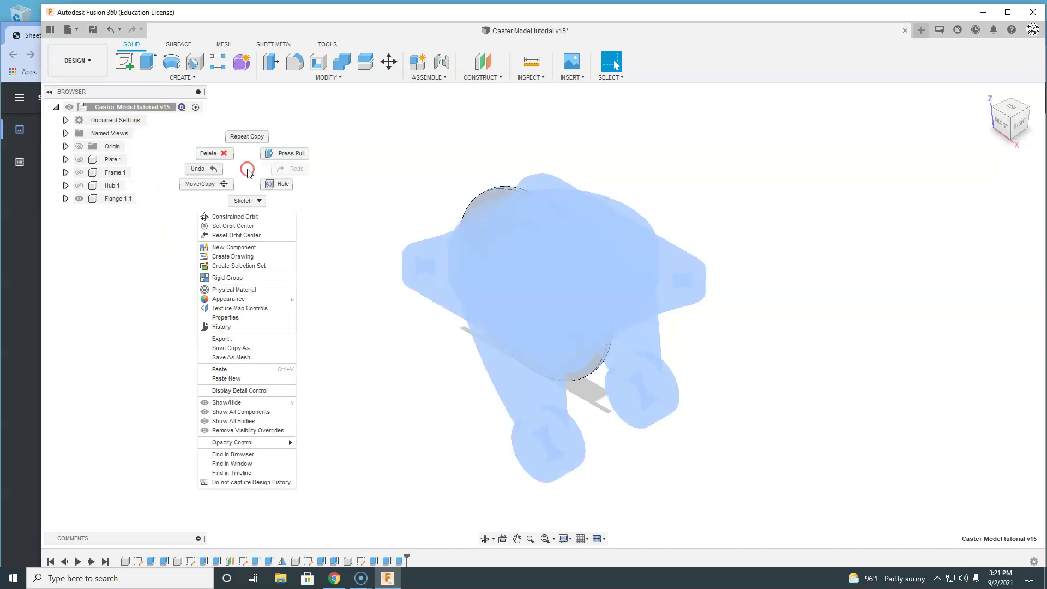
click(223, 371)
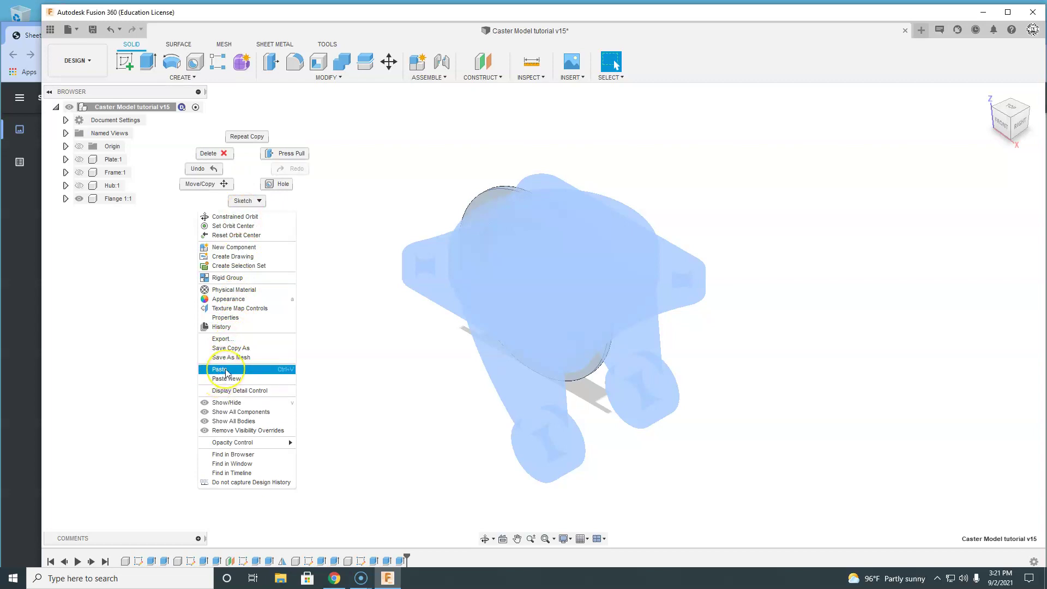
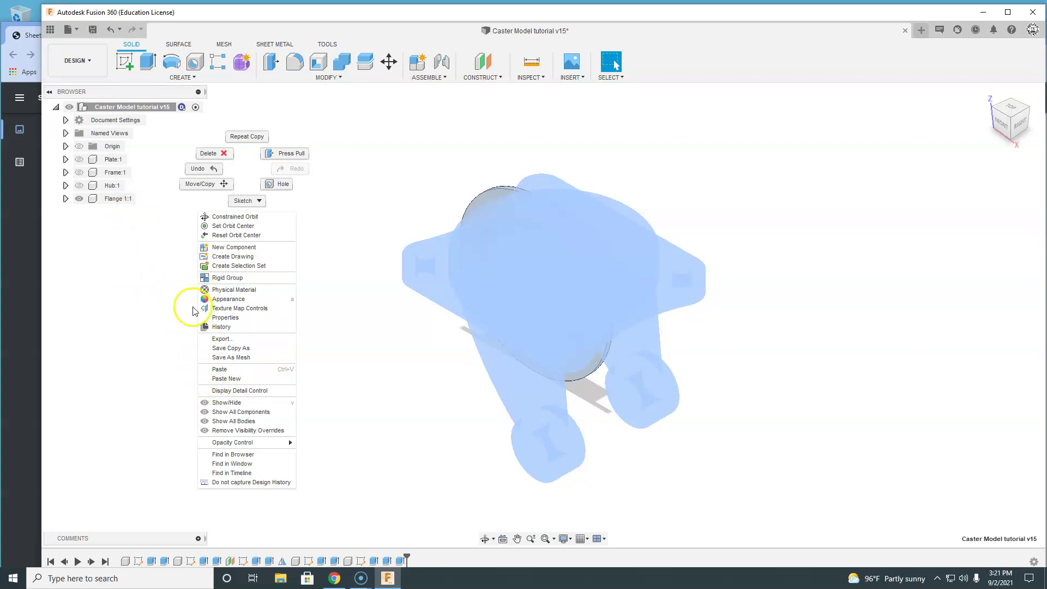
click(226, 370)
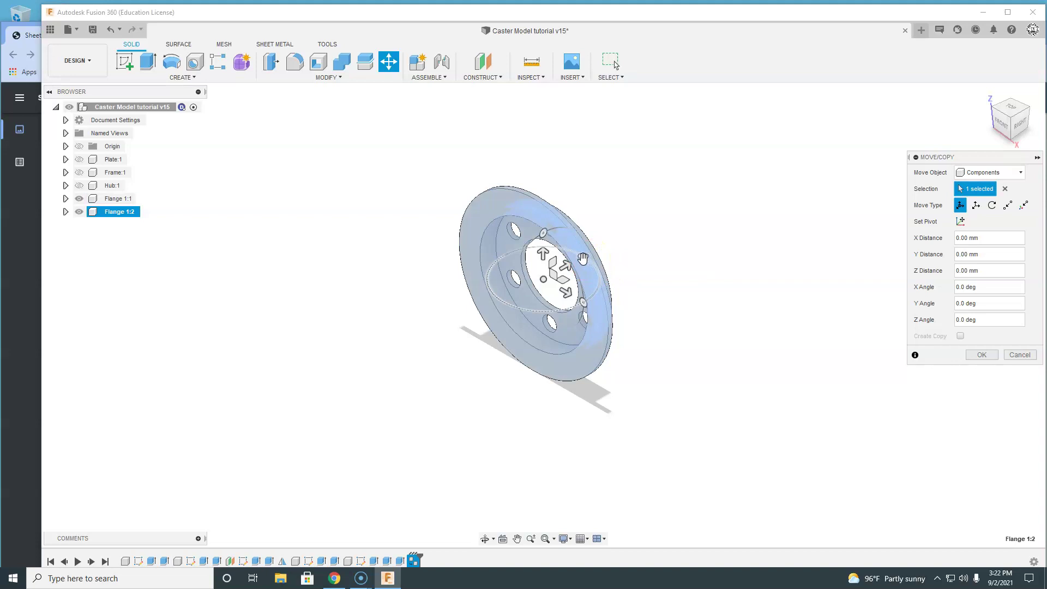
- Rotate the pasted flange 180 degrees about the Z axis and save a new version with the description "User Saved"
drag(582, 258, 503, 301)
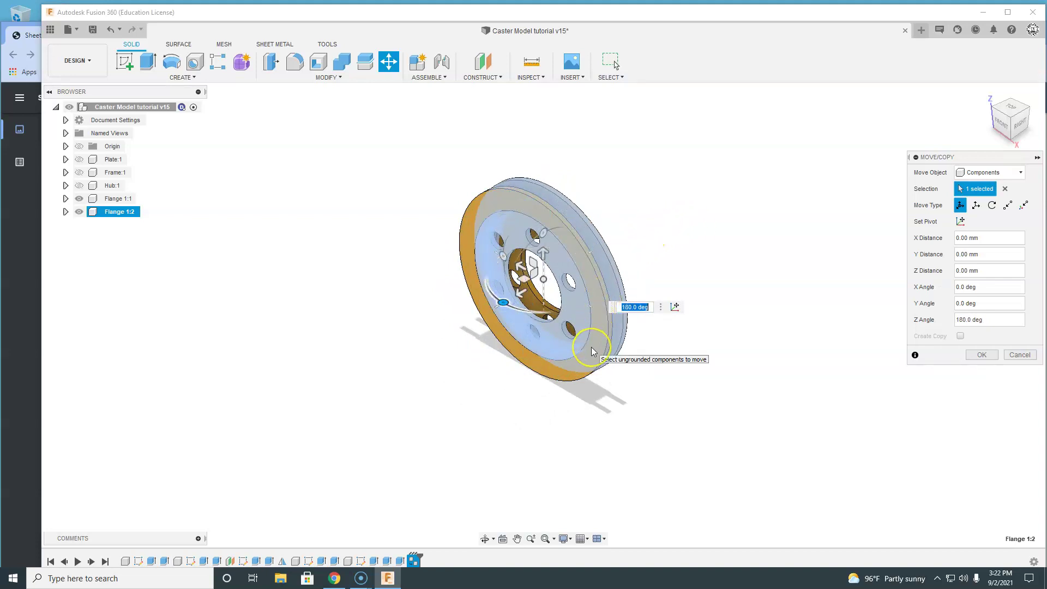
click(982, 356)
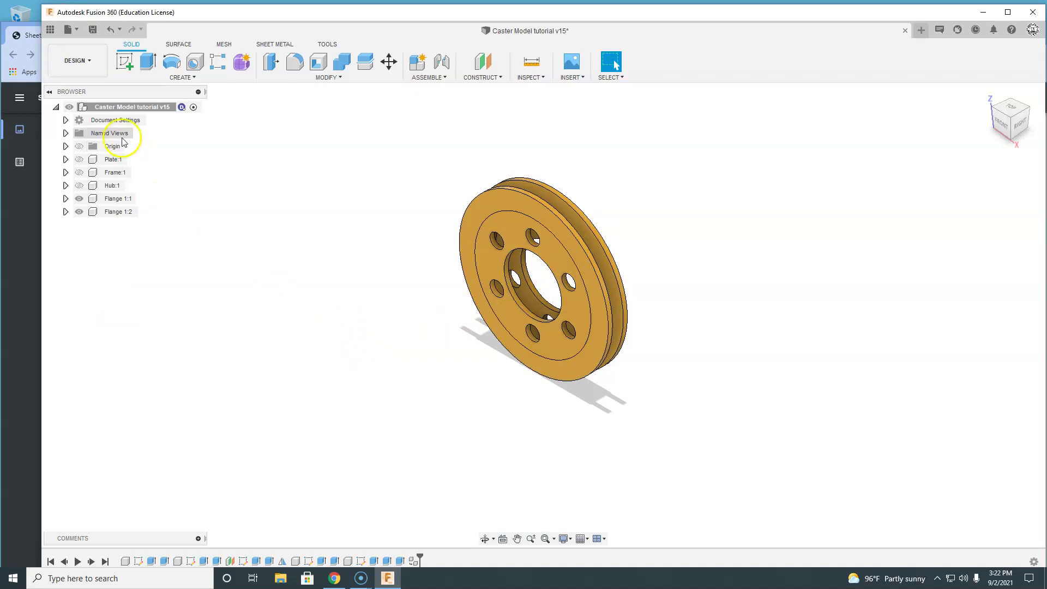
click(94, 30)
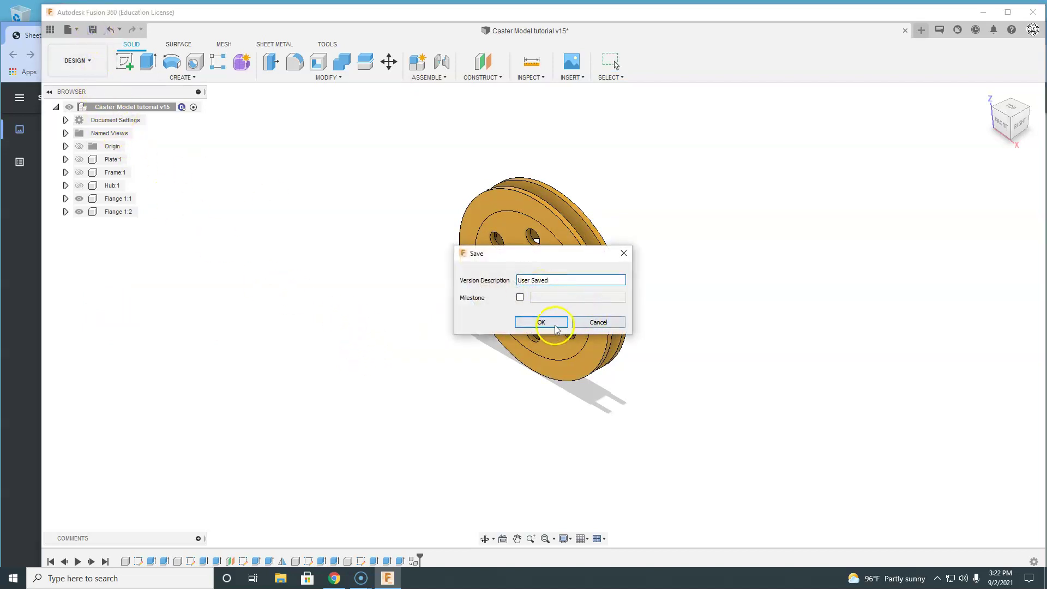
click(527, 322)
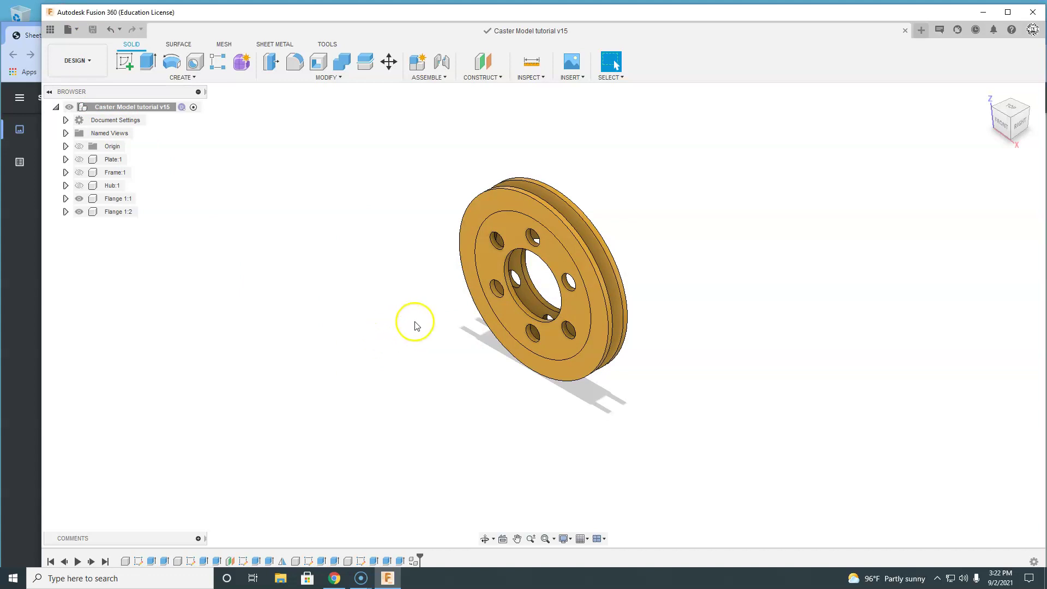
- Switch to Chrome and examine the tire's dimensions and colour on page 6 of the caster drawing PDF
click(18, 339)
scroll(603, 304, down, 5)
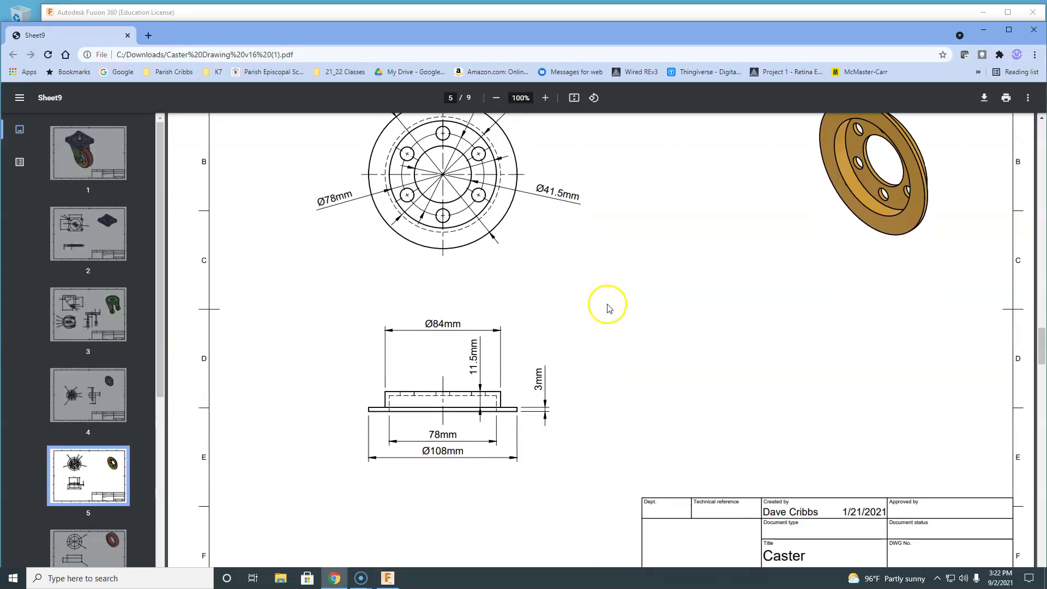
scroll(608, 309, down, 8)
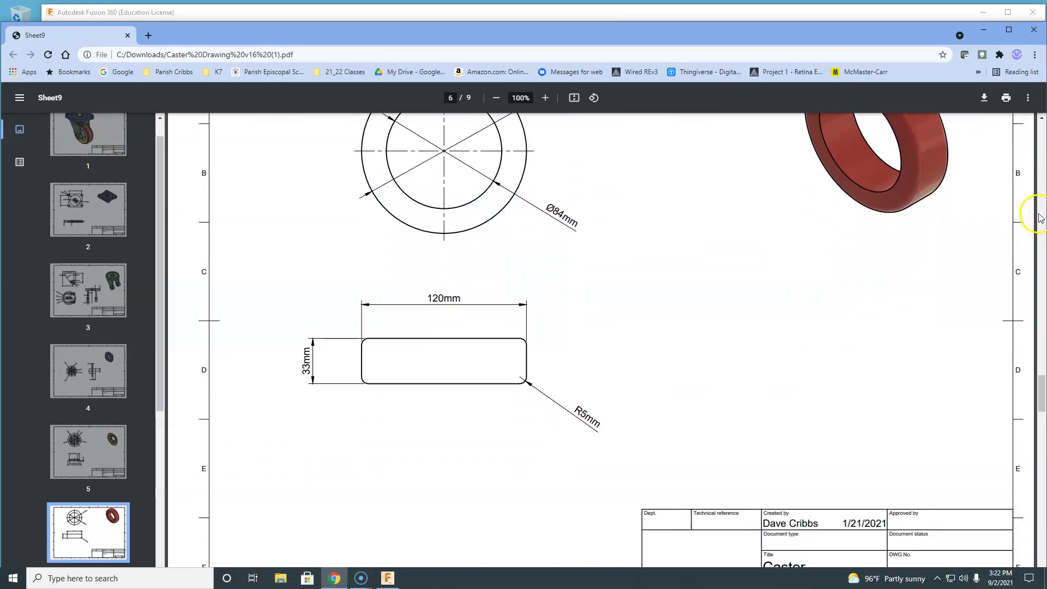
scroll(916, 204, up, 2)
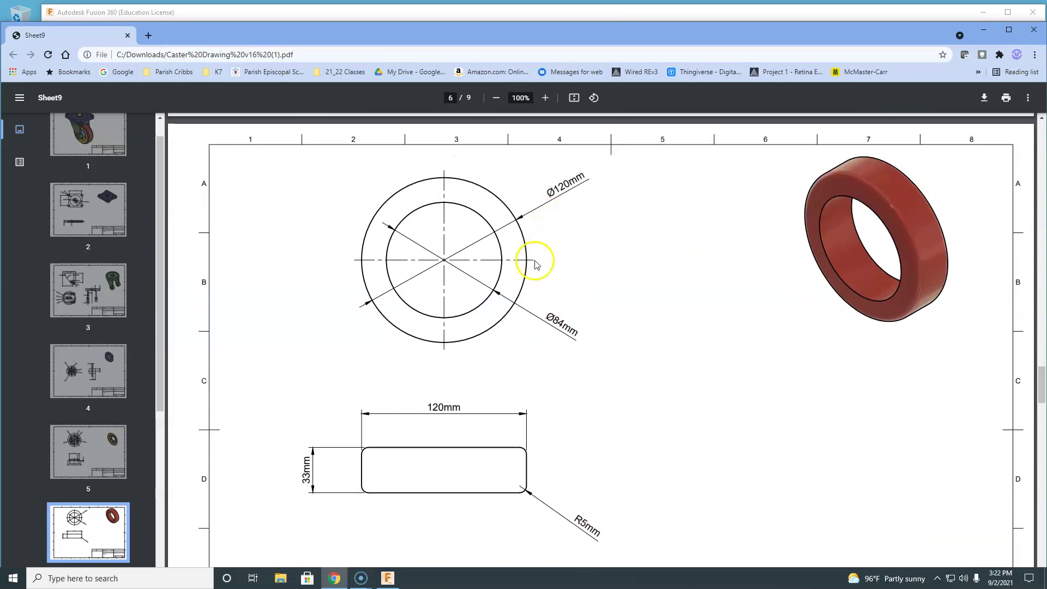
- Return to Fusion 360 and hide both flange components
click(311, 12)
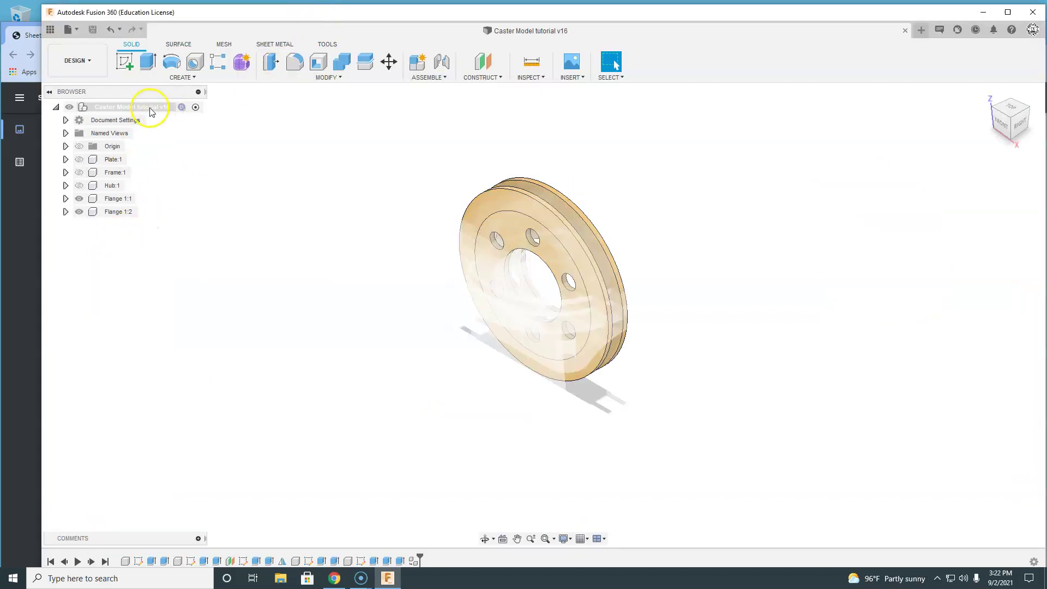
click(79, 199)
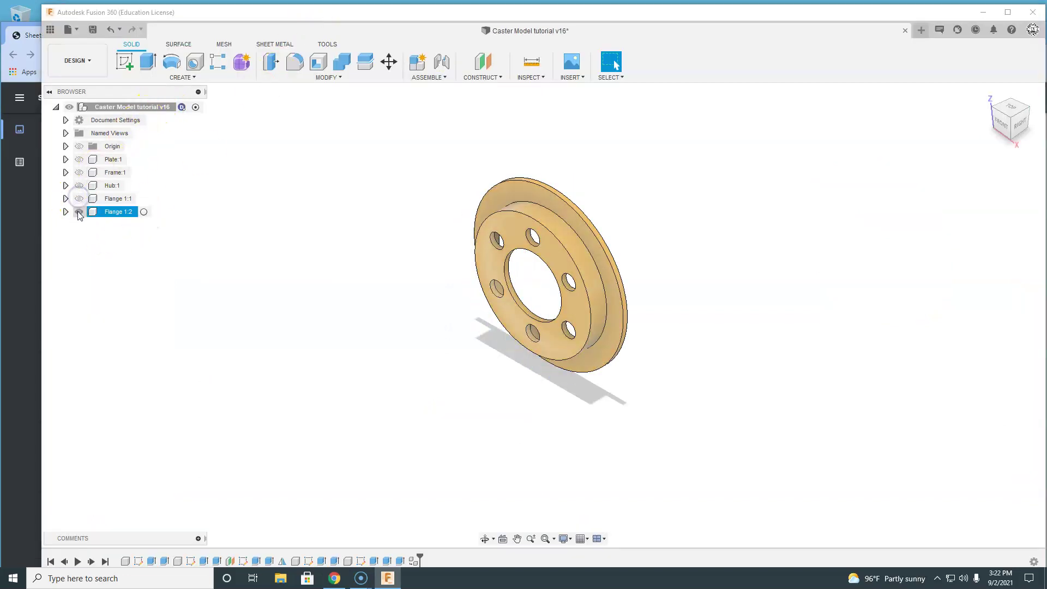
click(79, 212)
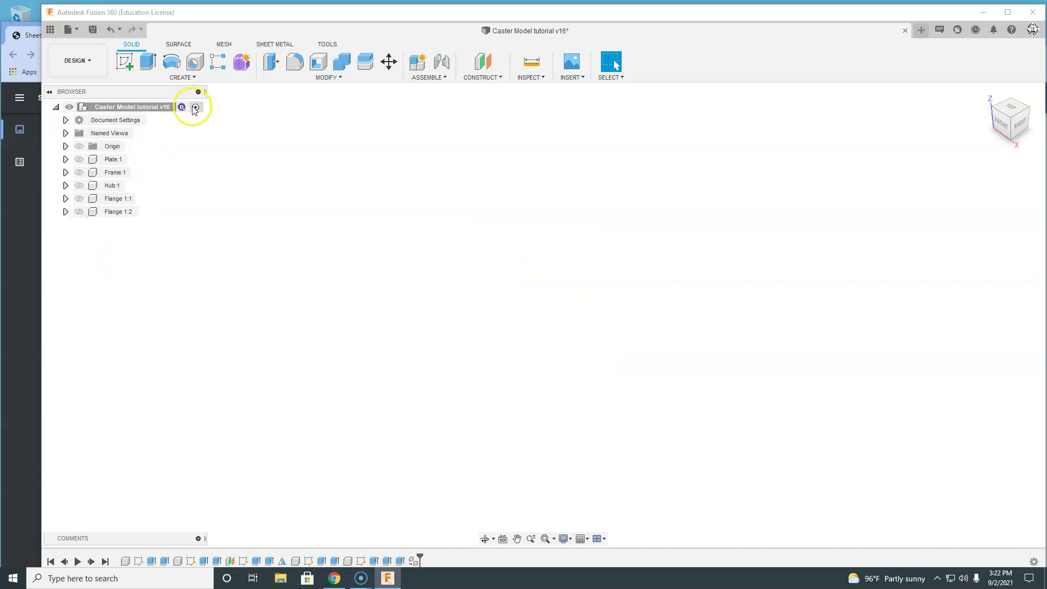
- Create and activate a new standard internal component named Tire under the top-level assembly
right_click(161, 113)
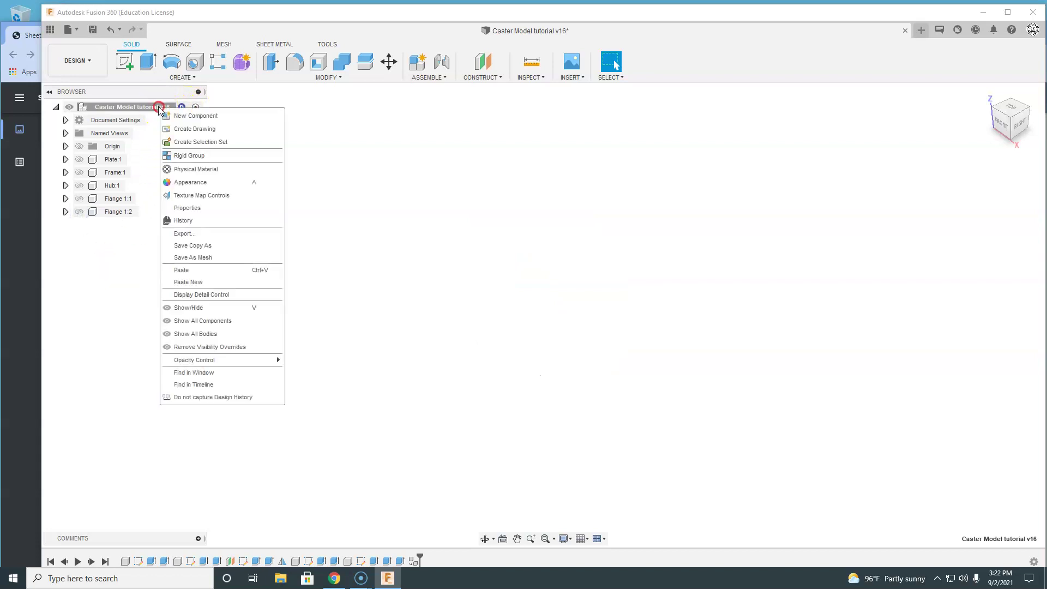
click(186, 116)
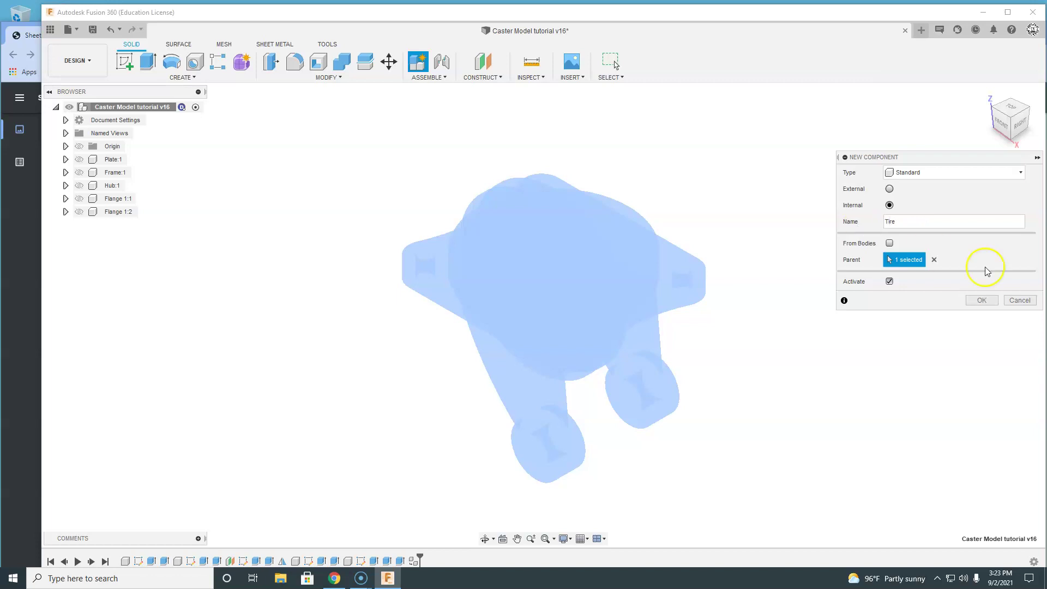
click(982, 300)
- Check the tire's diameters in the Chrome PDF and, back in Fusion 360, sketch an 84 mm circle at the origin on the front plane
click(10, 235)
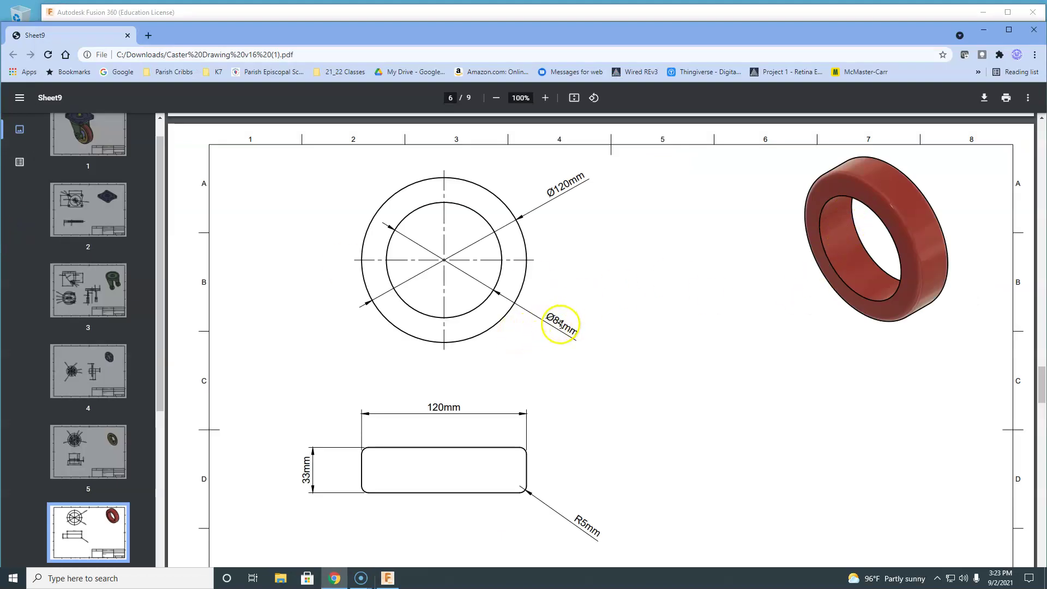
click(352, 21)
click(126, 64)
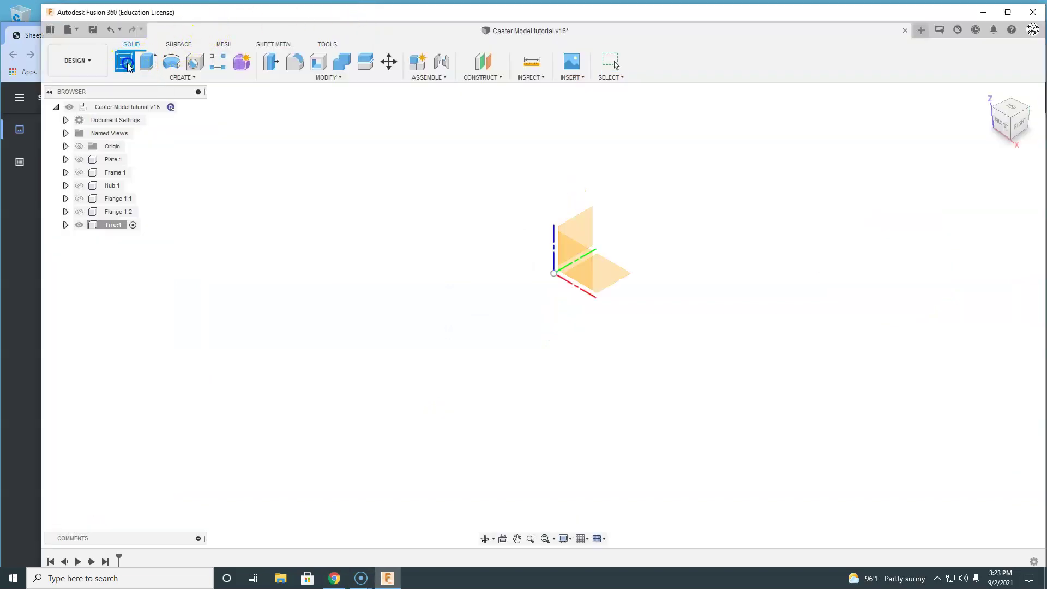
click(571, 264)
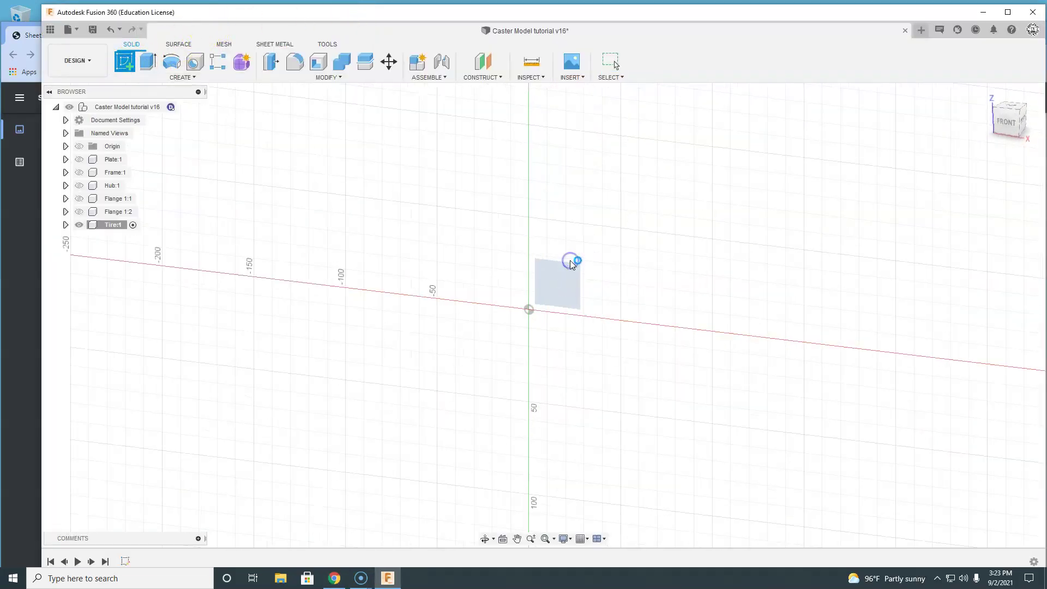
key(c)
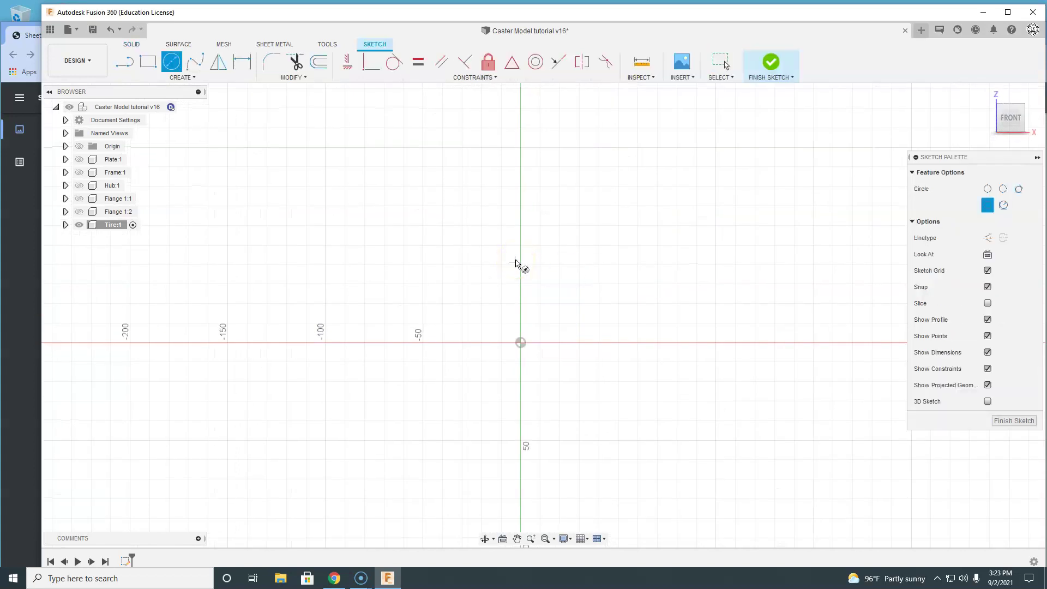
click(520, 343)
text(84)
key(Return)
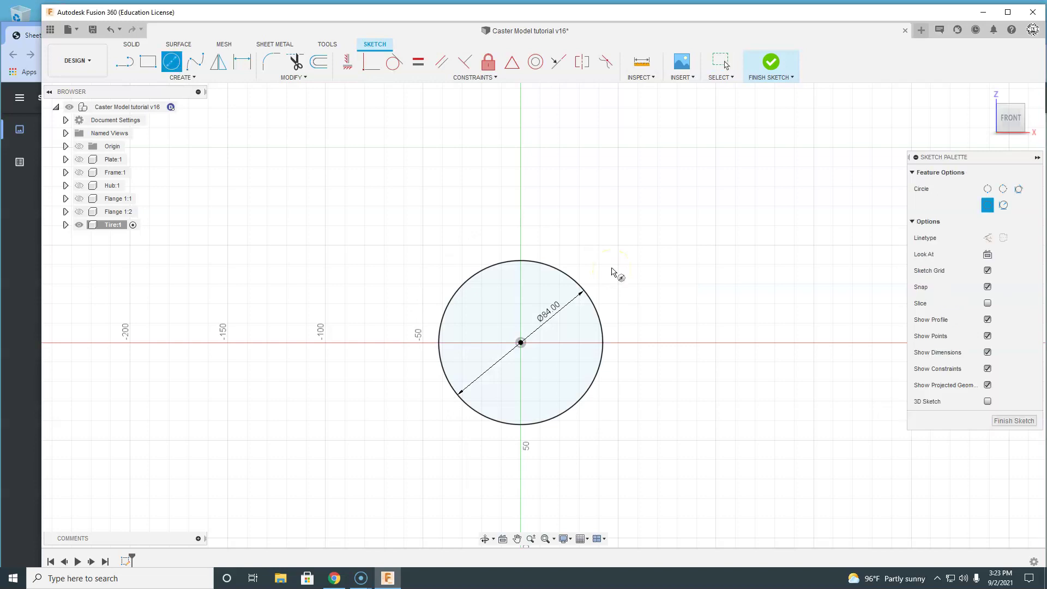
- Add a concentric 120 mm circle at the origin and move its diameter label clear of the 84 mm one
click(521, 342)
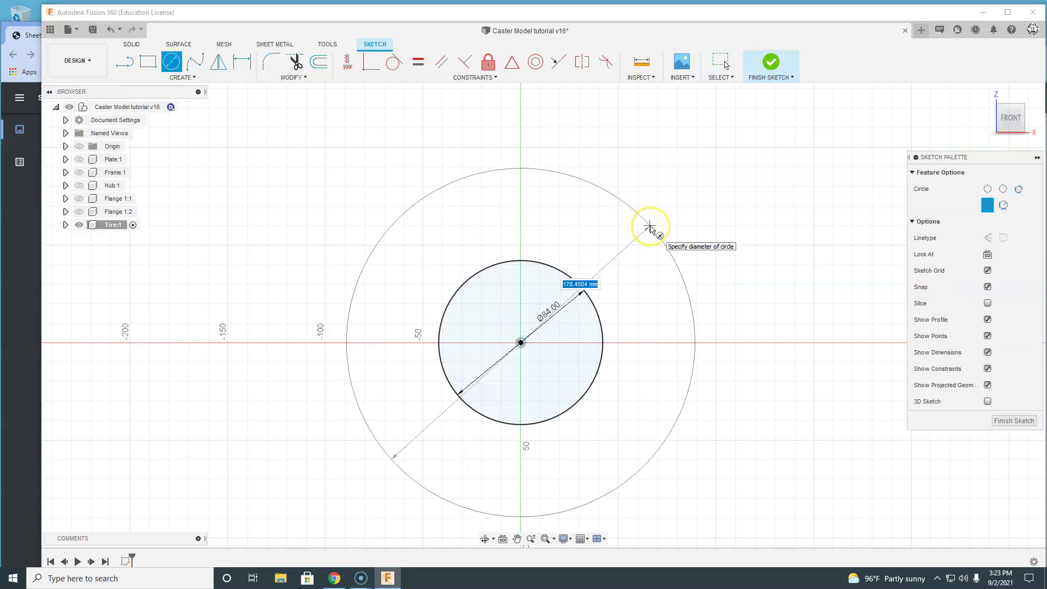
text(120)
key(Return)
key(Escape)
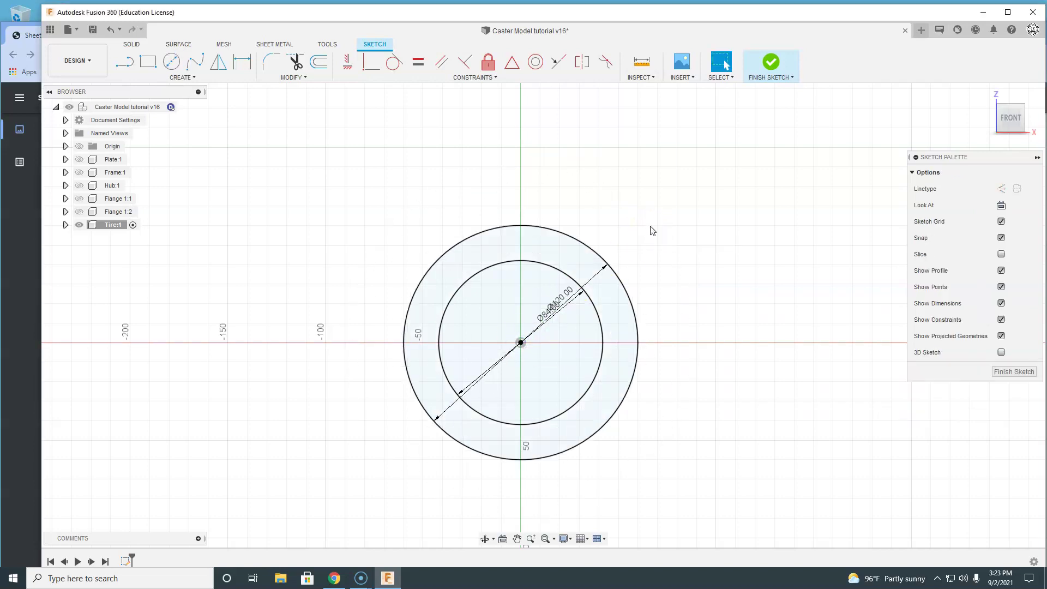
drag(561, 297, 558, 280)
- Check the tire's width in the Chrome PDF and, back in Fusion 360, extrude the ring profile 33 mm as a new body
click(31, 259)
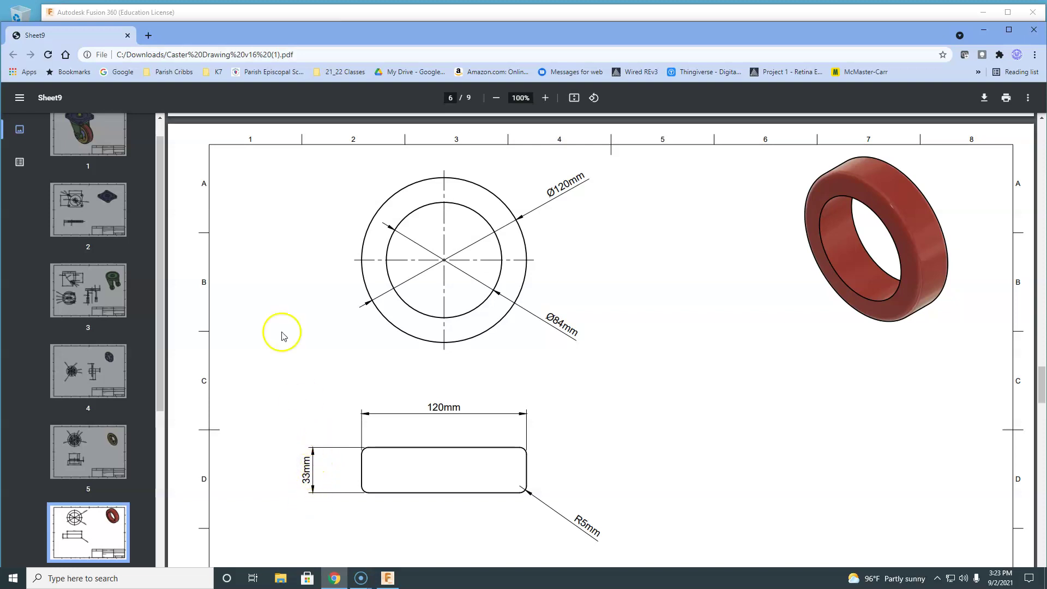
click(327, 21)
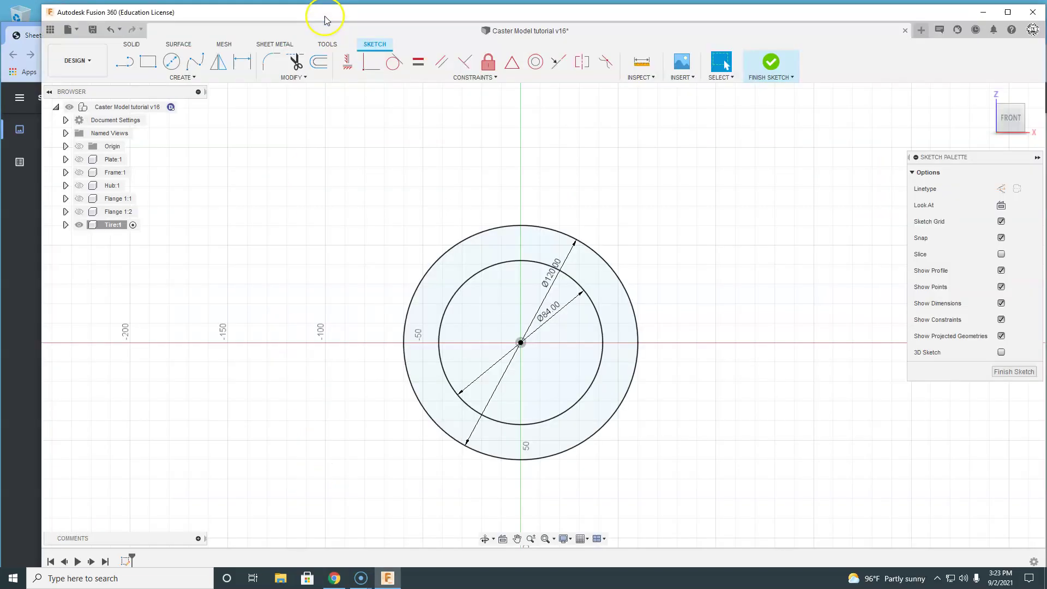
click(777, 63)
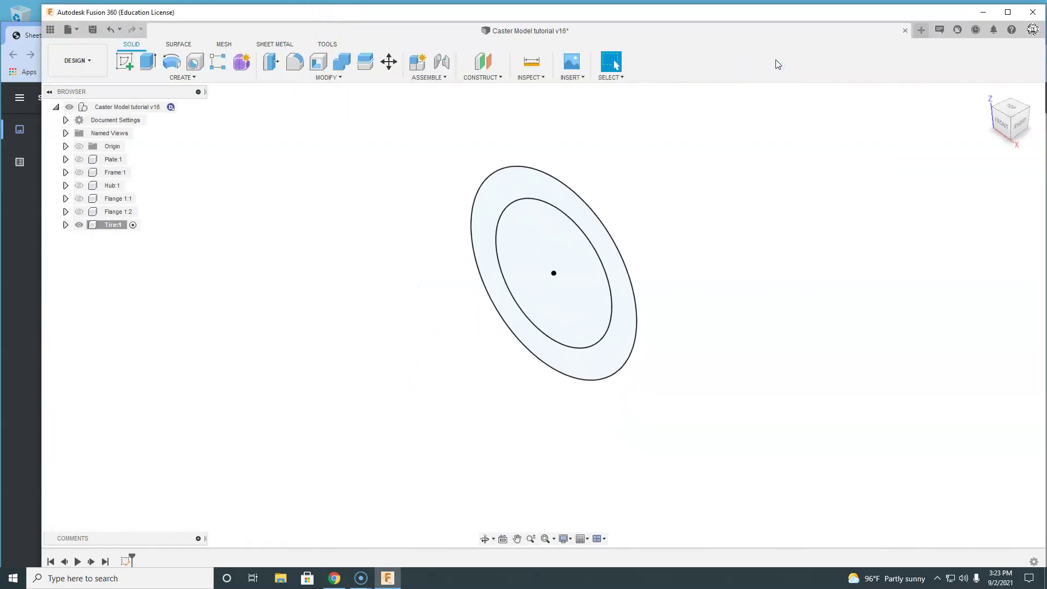
click(147, 62)
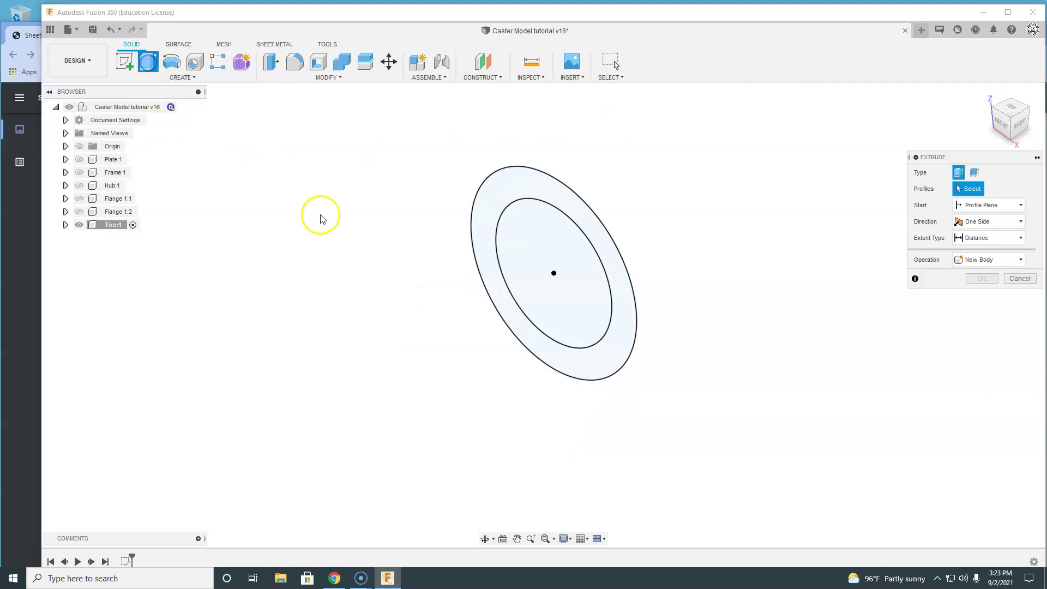
click(505, 190)
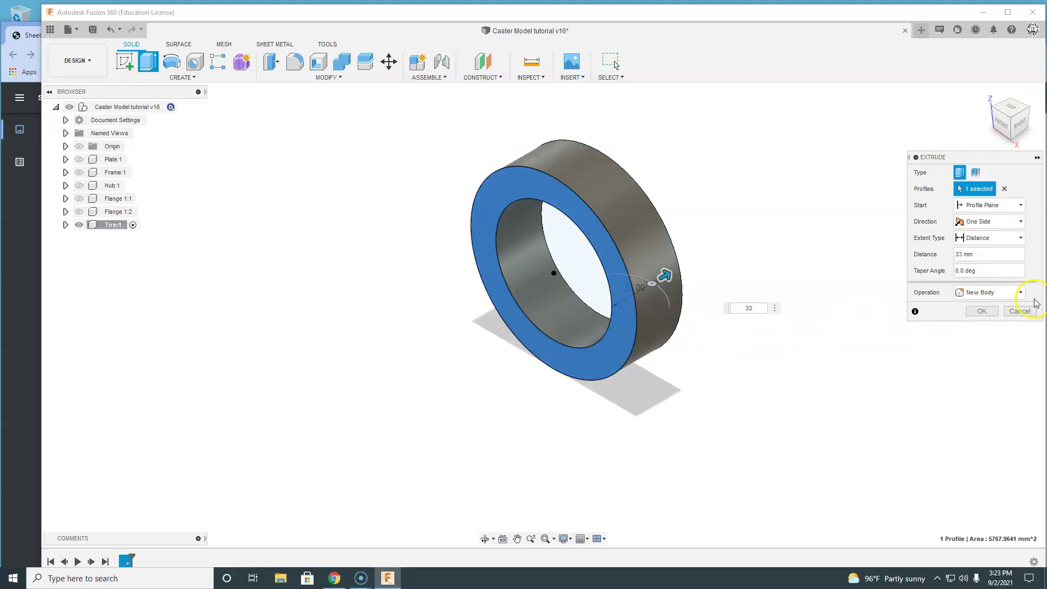
click(982, 309)
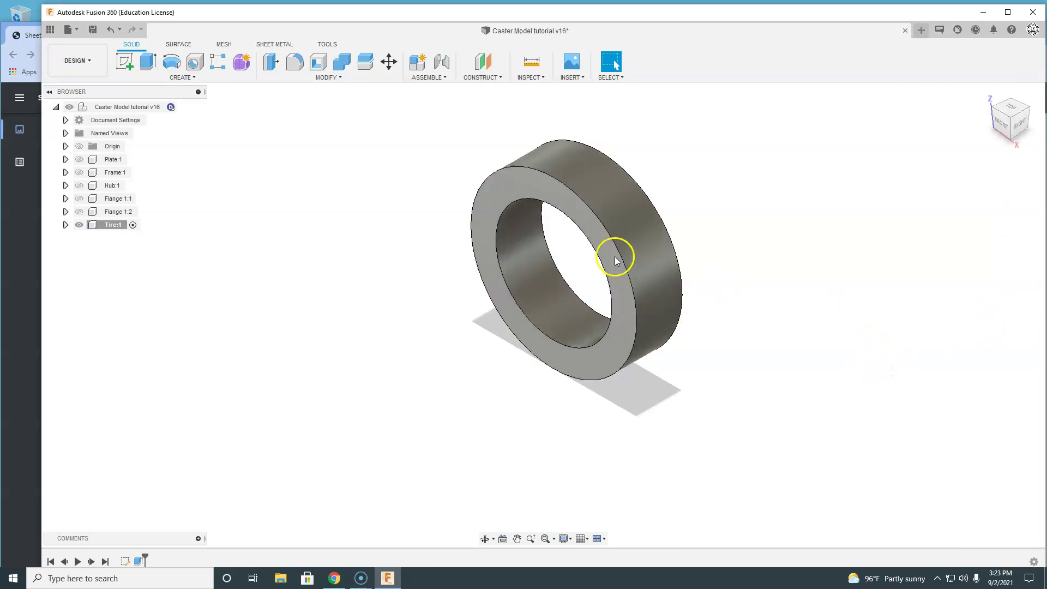
- Check the edge radius in the Chrome PDF and, back in Fusion 360, fillet both outer edges of the tire with a 5 mm radius
click(21, 466)
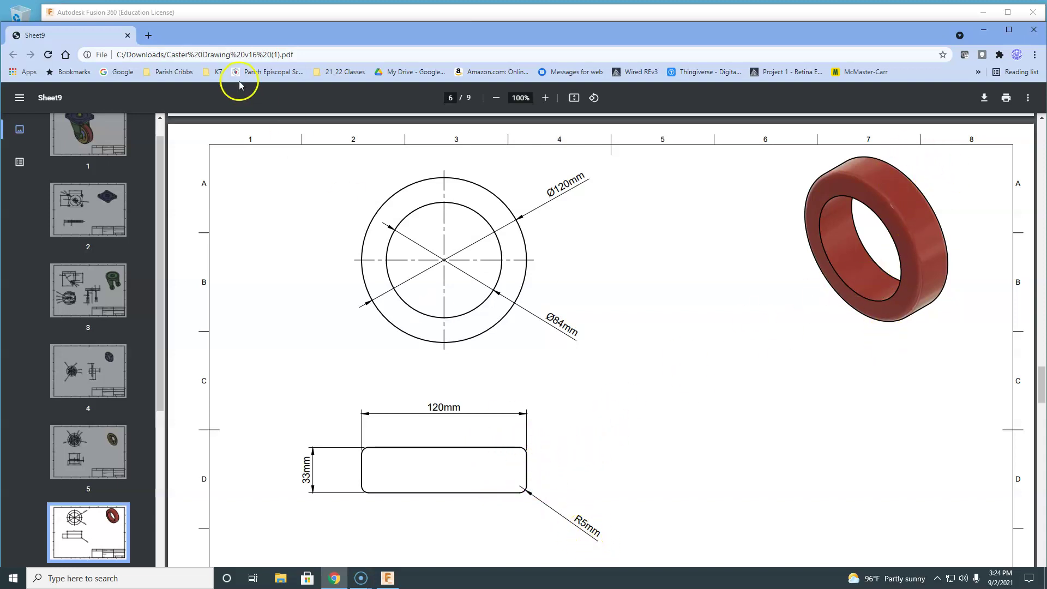
click(275, 8)
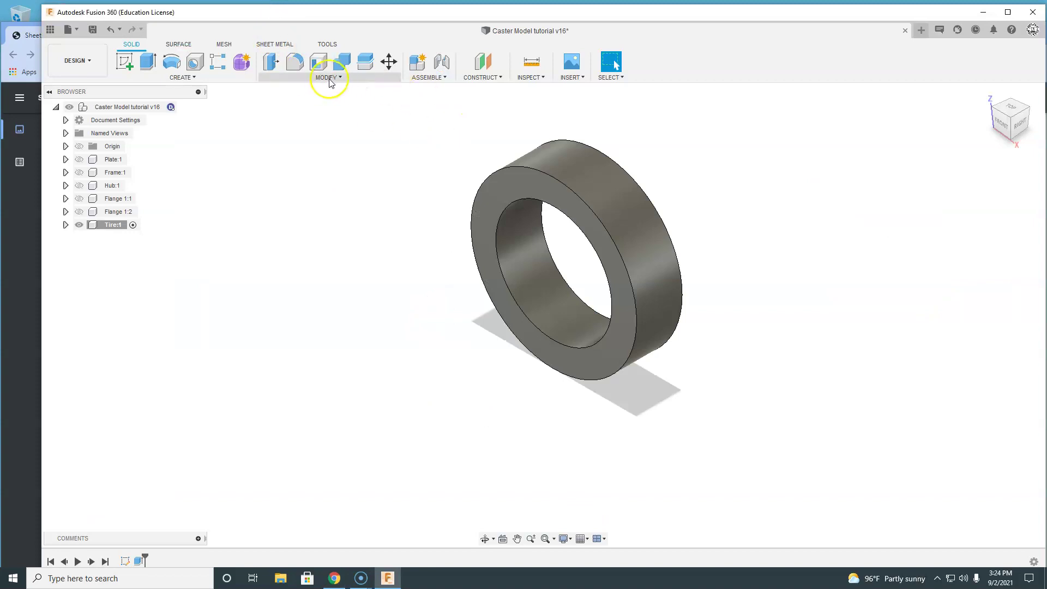
click(295, 63)
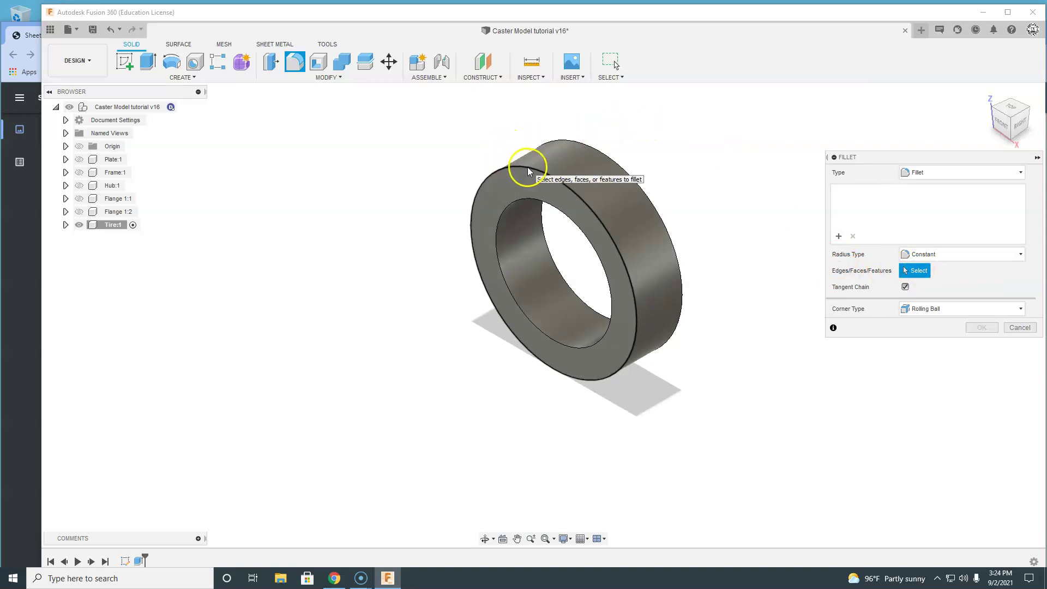
click(528, 172)
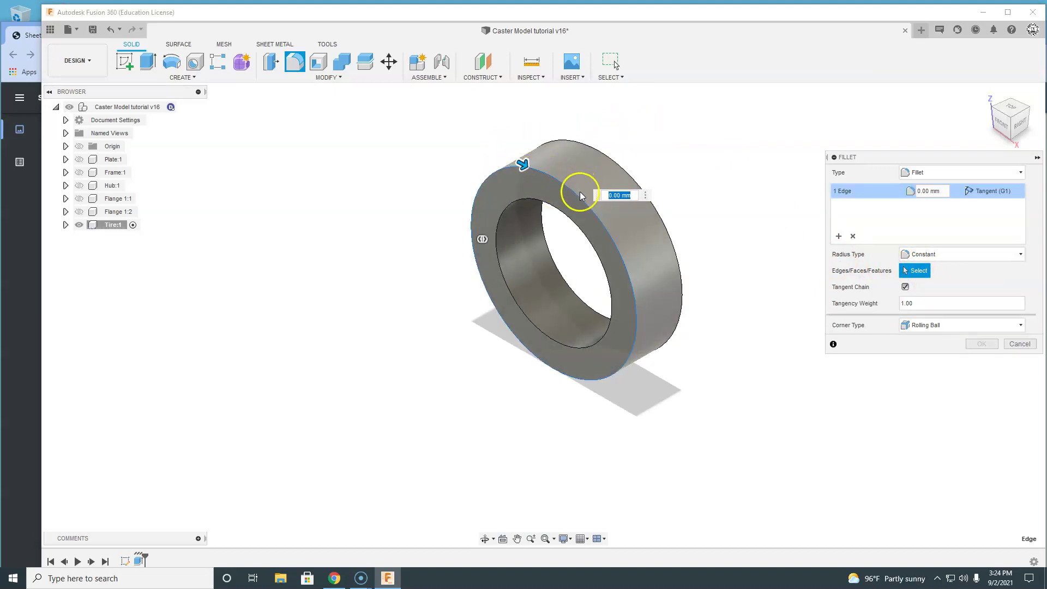
click(602, 157)
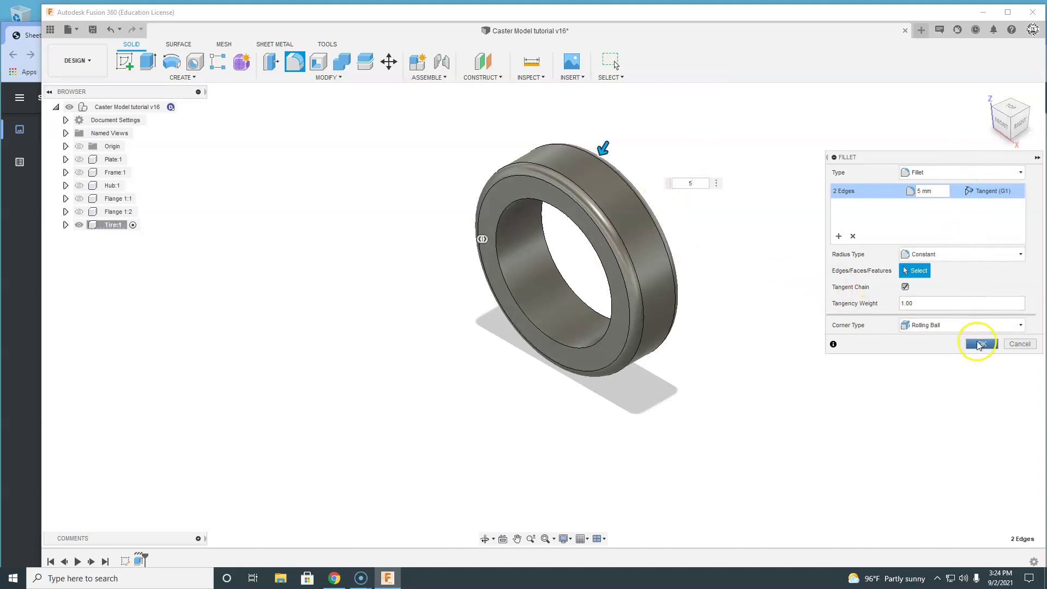
click(978, 344)
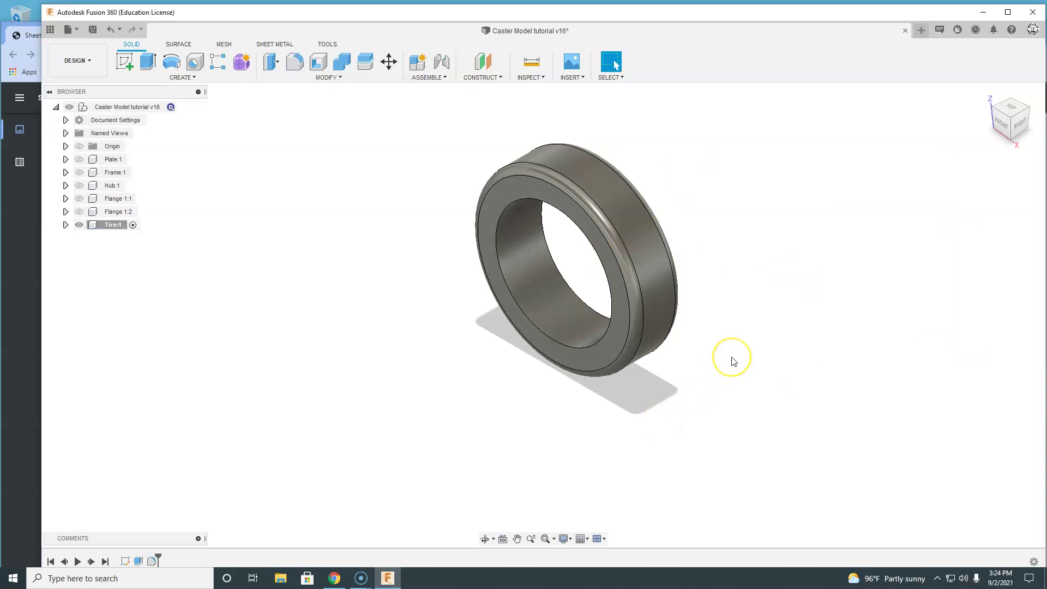
- Apply the Paint - Enamel Glossy (Red) appearance to the tire and save a new version with the description "User Saved"
key(a)
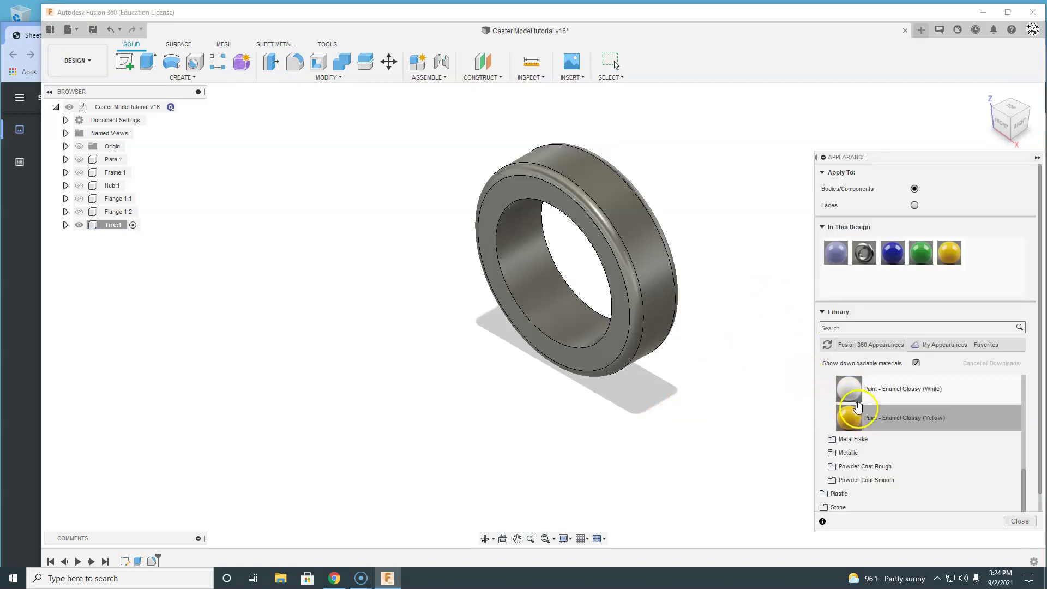
scroll(857, 417, up, 2)
mouse_move(847, 448)
mouse_down()
mouse_move(613, 295)
mouse_move(626, 297)
mouse_up()
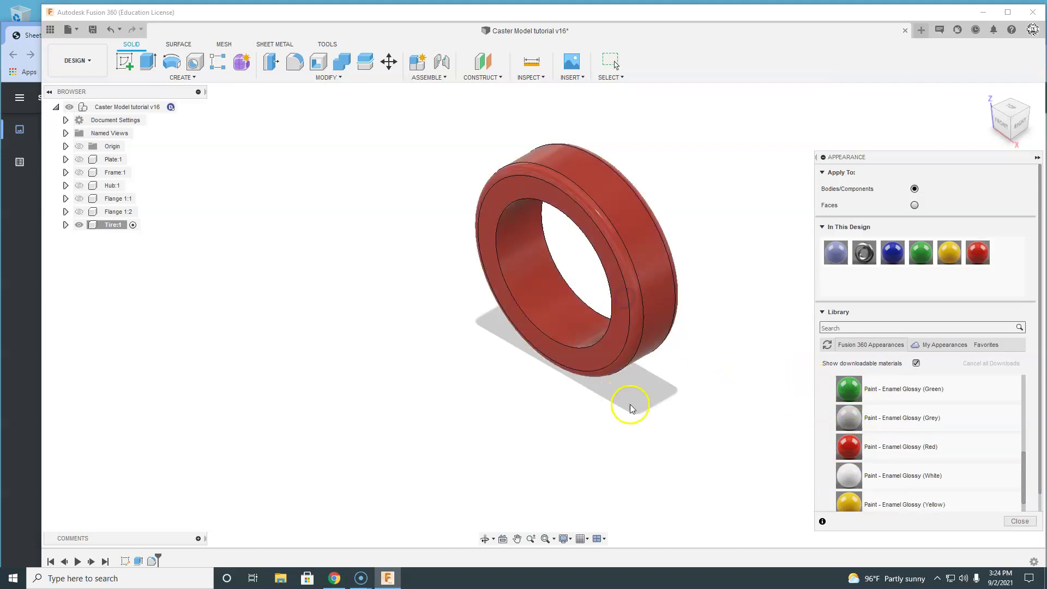
click(1020, 521)
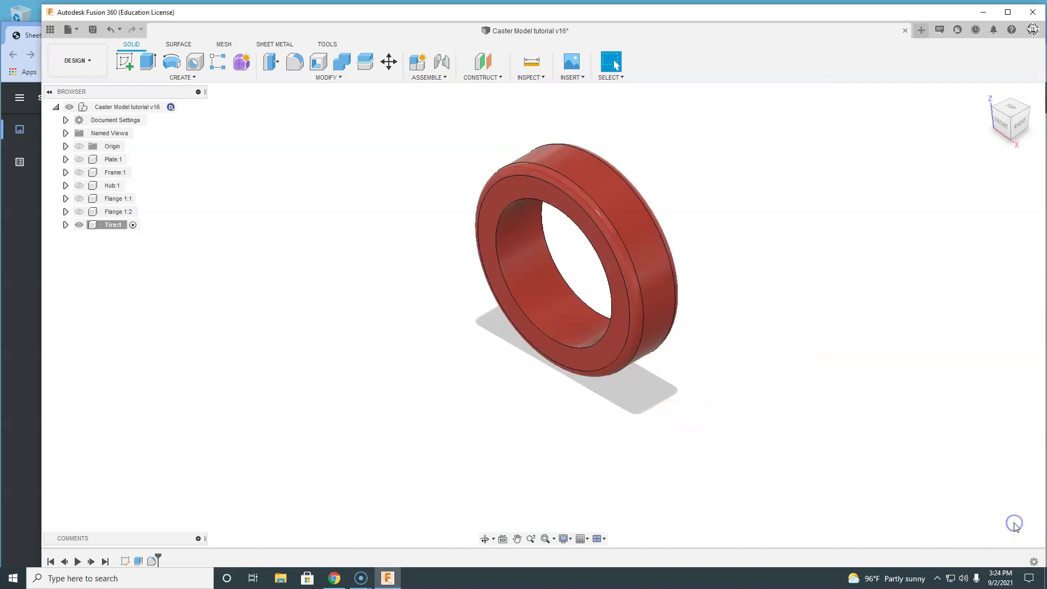
click(93, 30)
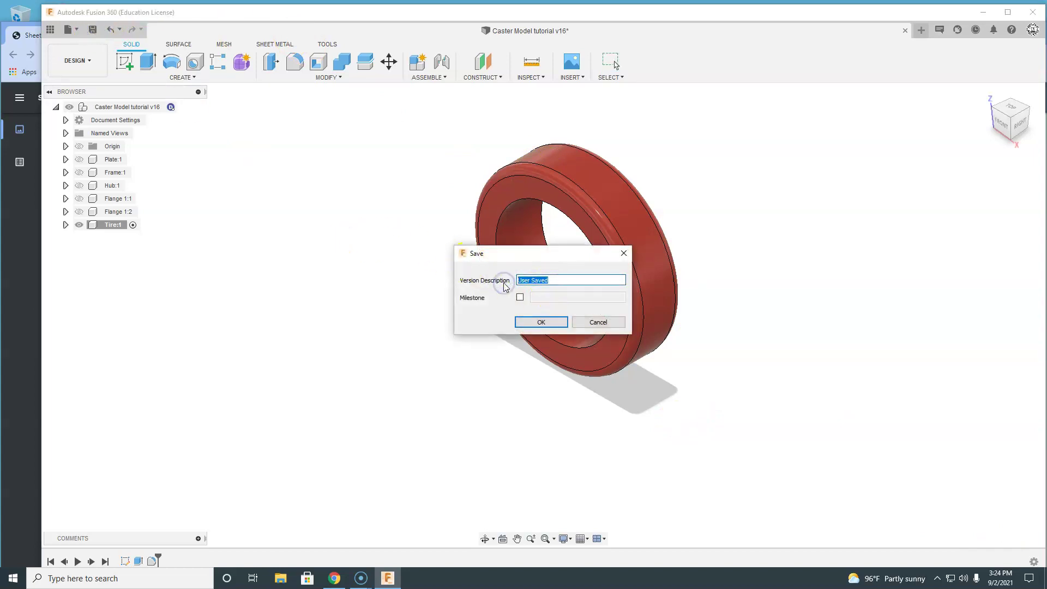
click(539, 323)
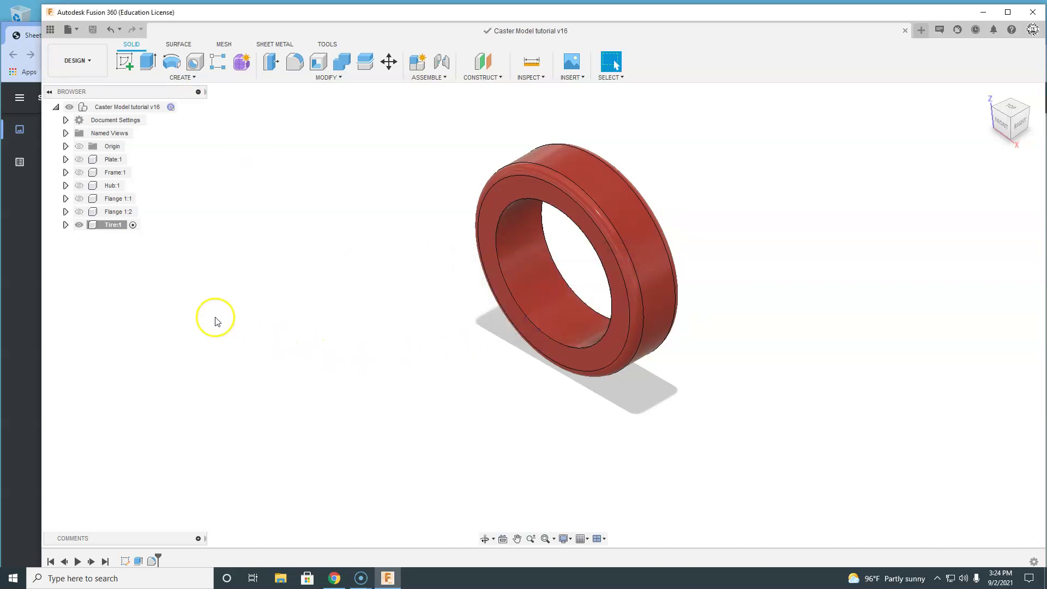
- Hide the Tire component and activate the top-level assembly
click(80, 229)
click(79, 225)
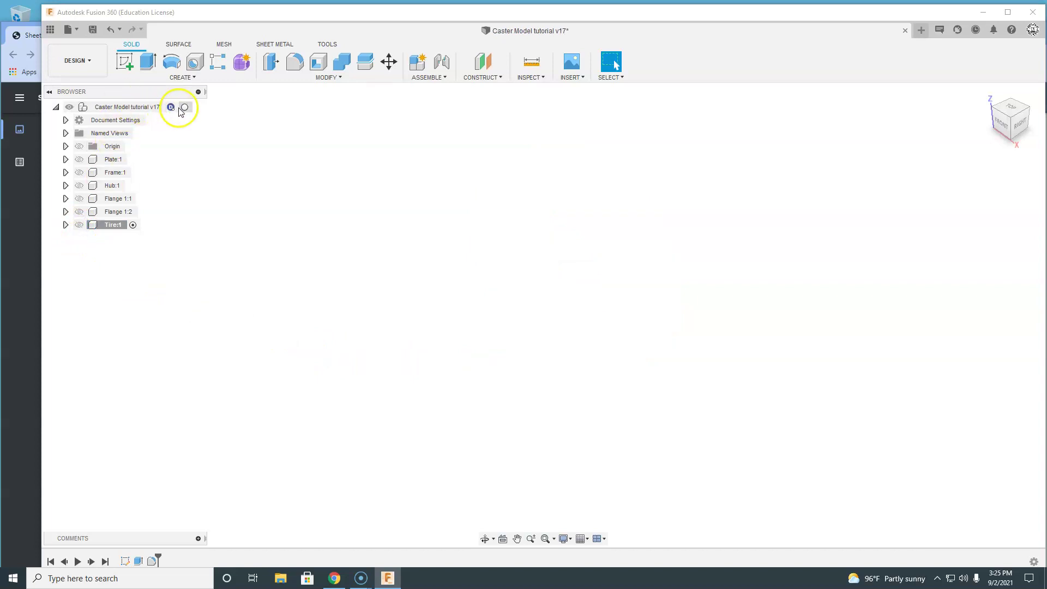
click(190, 107)
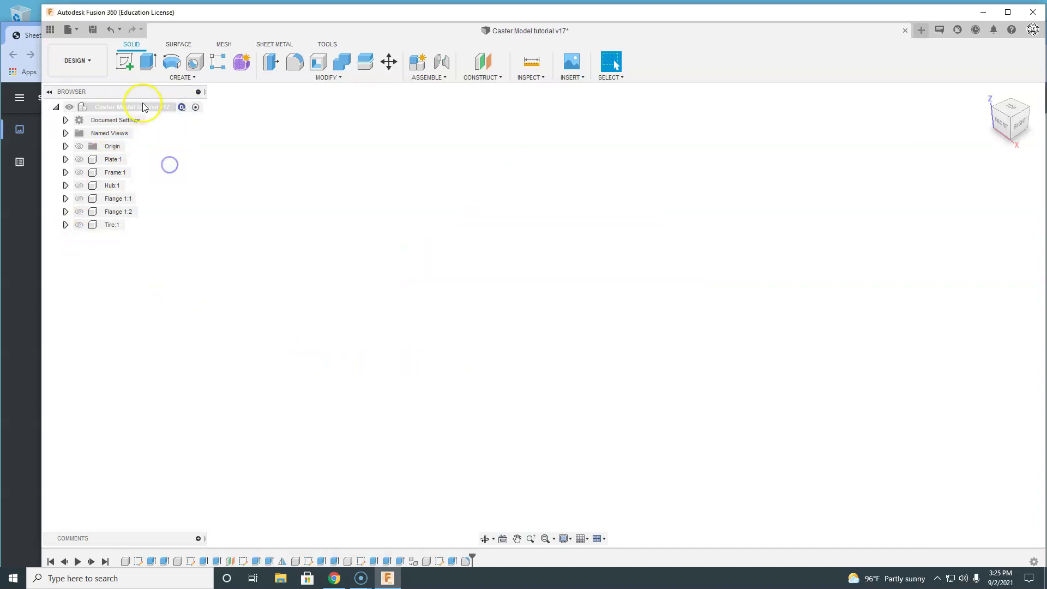
- Switch to Chrome and examine the king pin's length, diameter and chamfer dimensions on page 7 of the caster drawing PDF at 200% zoom
click(19, 257)
scroll(501, 267, down, 13)
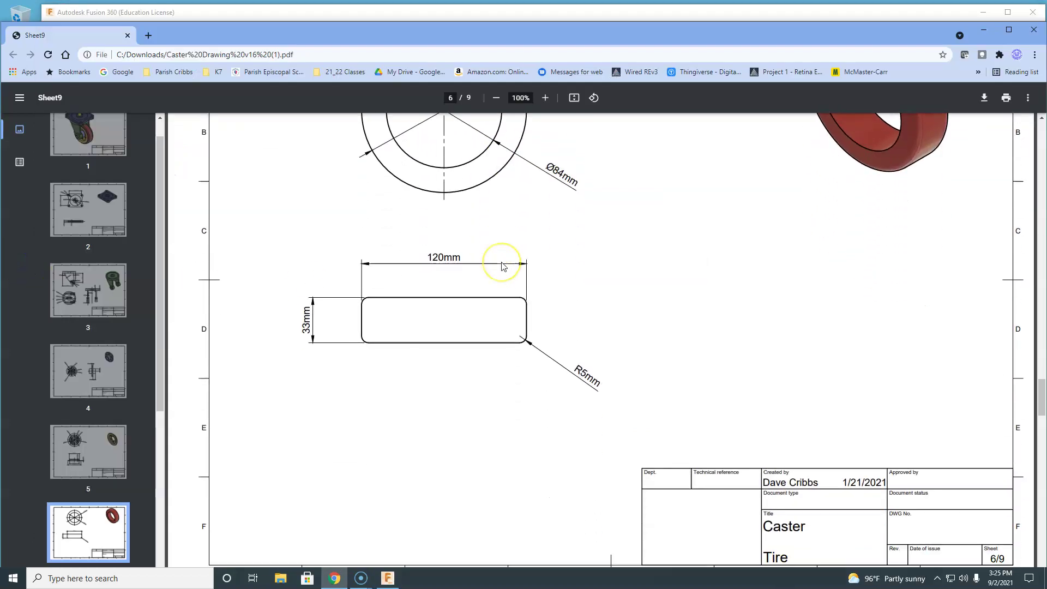
scroll(501, 267, down, 3)
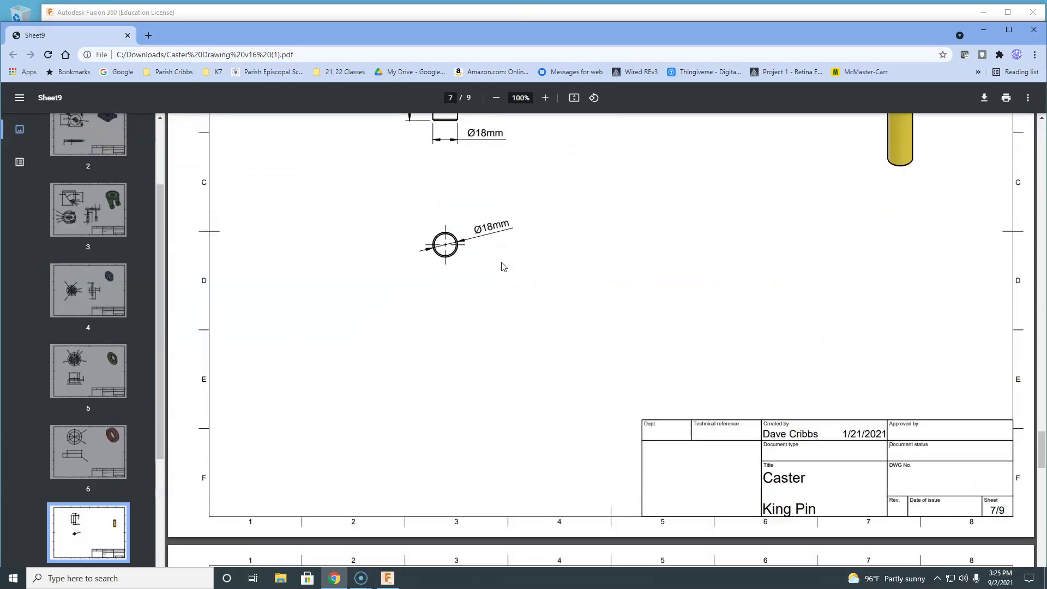
scroll(501, 265, up, 3)
scroll(503, 266, up, 1)
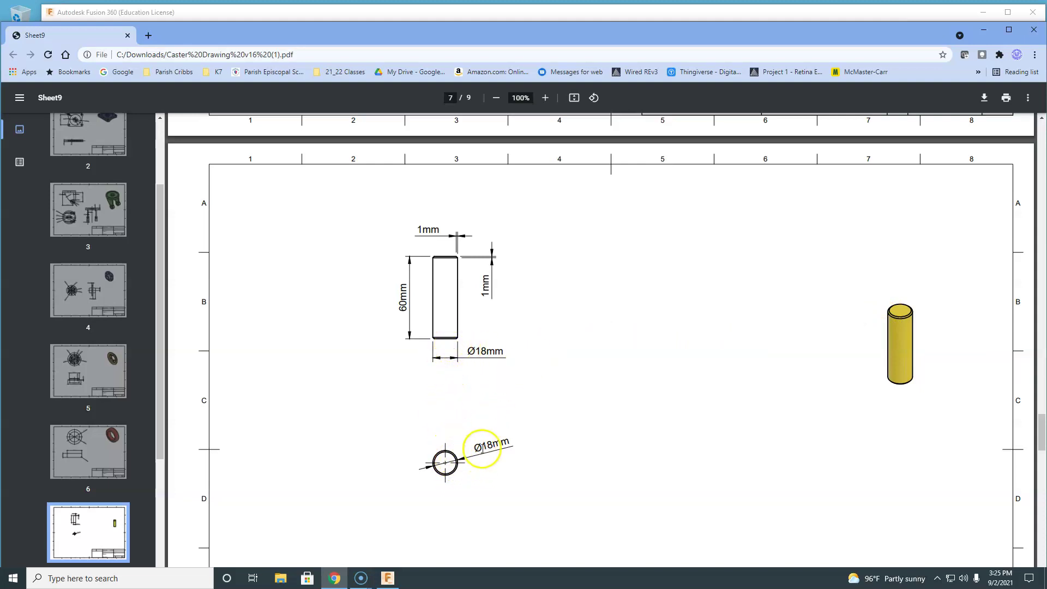
scroll(524, 316, down, 1)
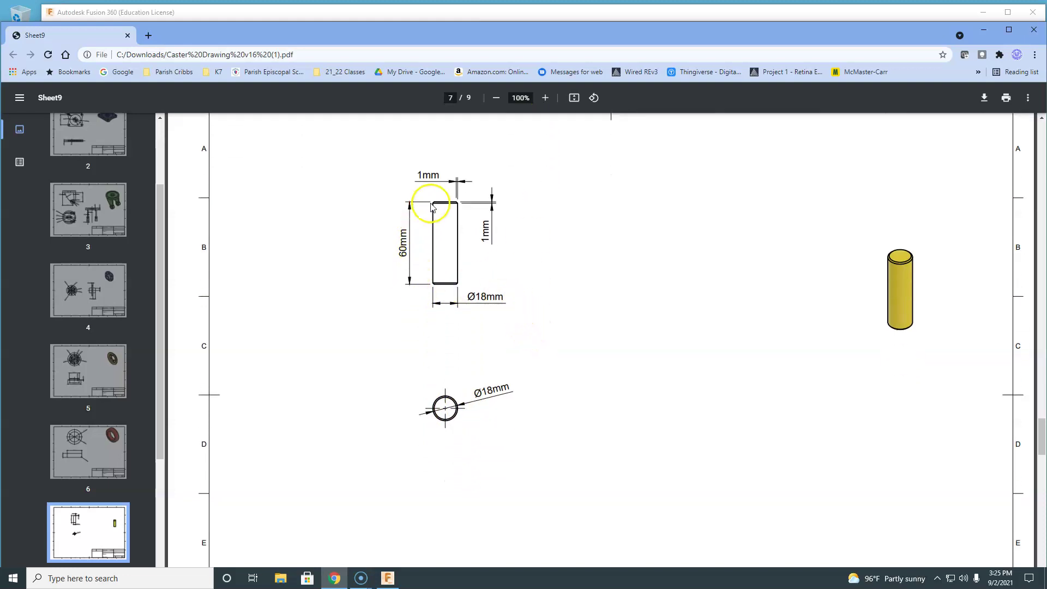
click(544, 98)
click(544, 98)
click(545, 98)
click(545, 98)
click(544, 98)
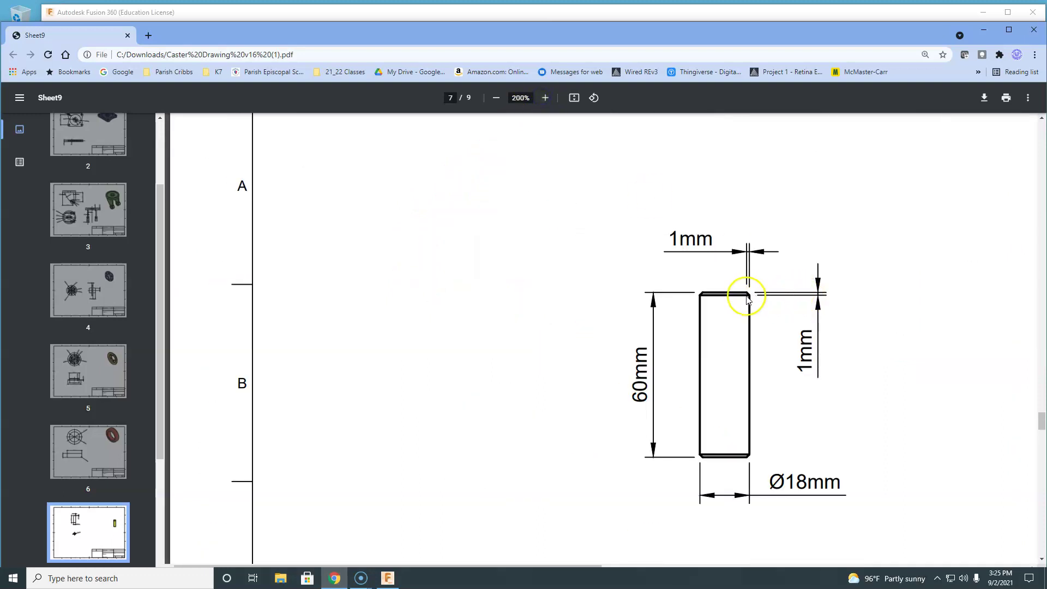
scroll(743, 346, down, 6)
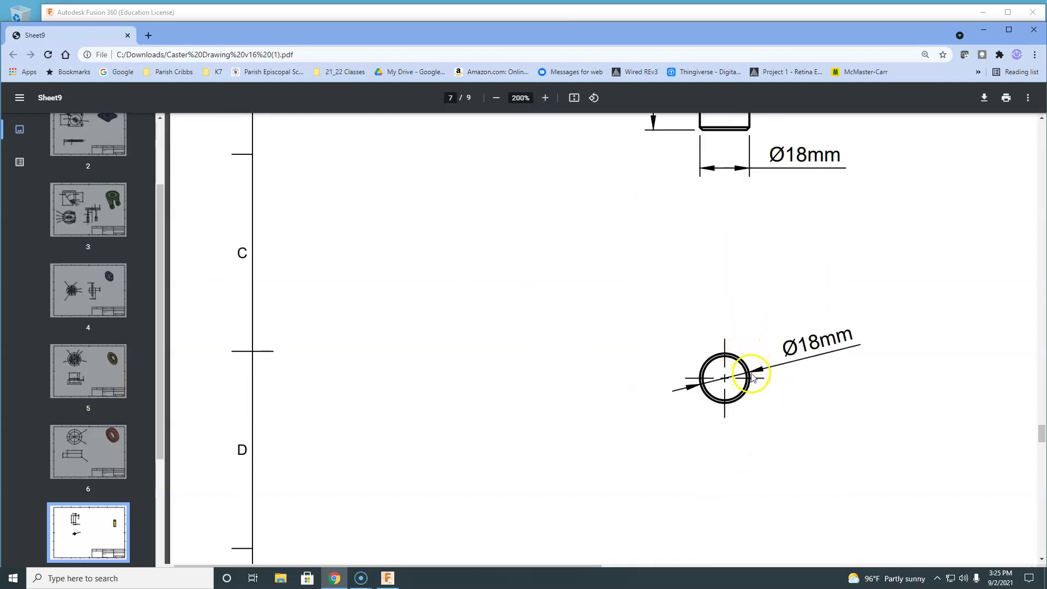
scroll(742, 374, up, 5)
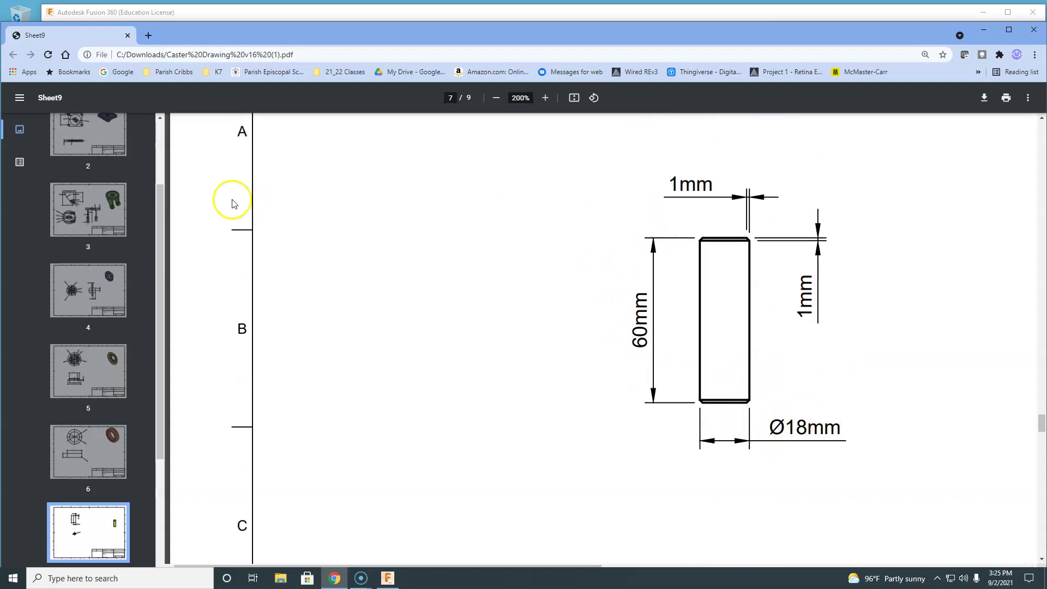
- Switch to Fusion 360 and create an internal standard component named King Pin under the top-level assembly
click(286, 16)
right_click(138, 109)
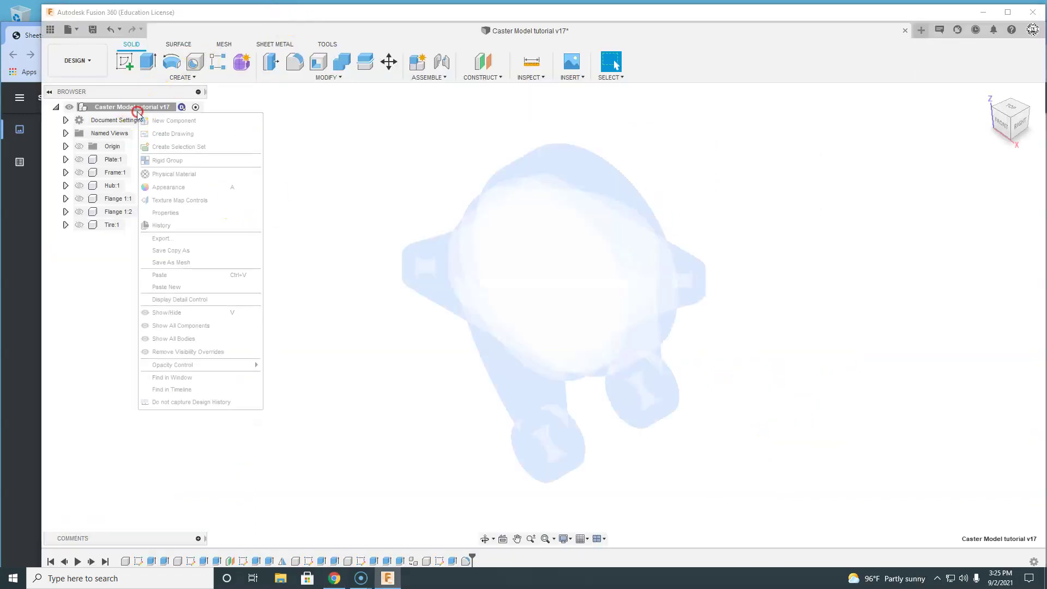
click(166, 121)
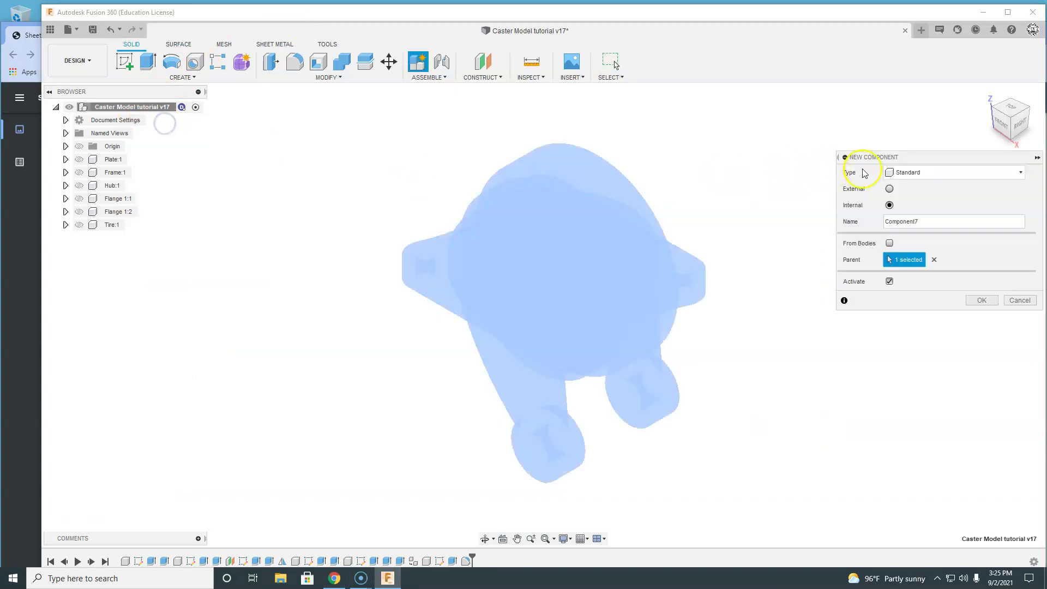
double_click(885, 225)
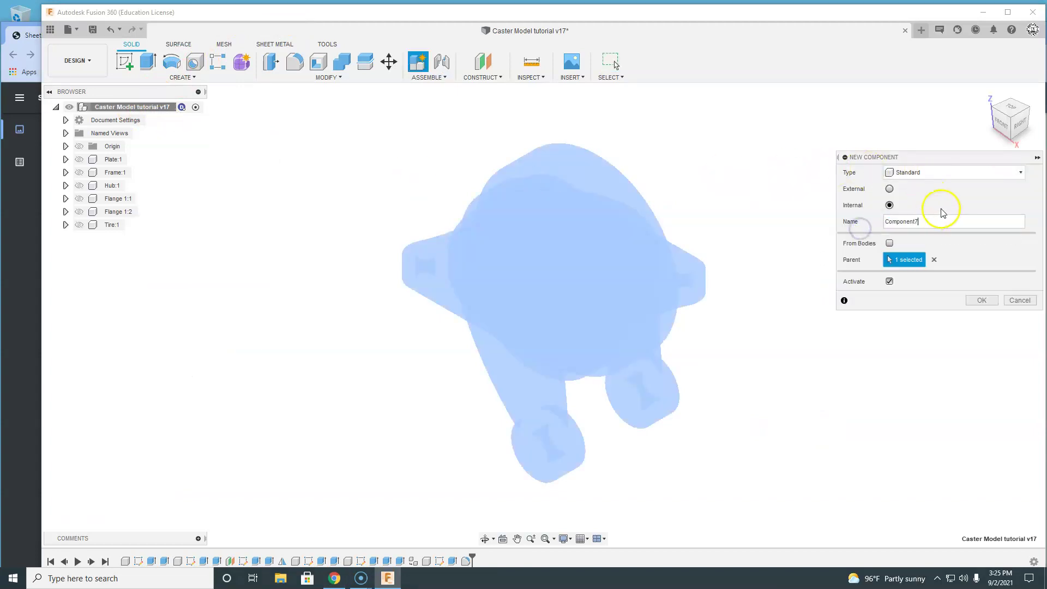
double_click(880, 223)
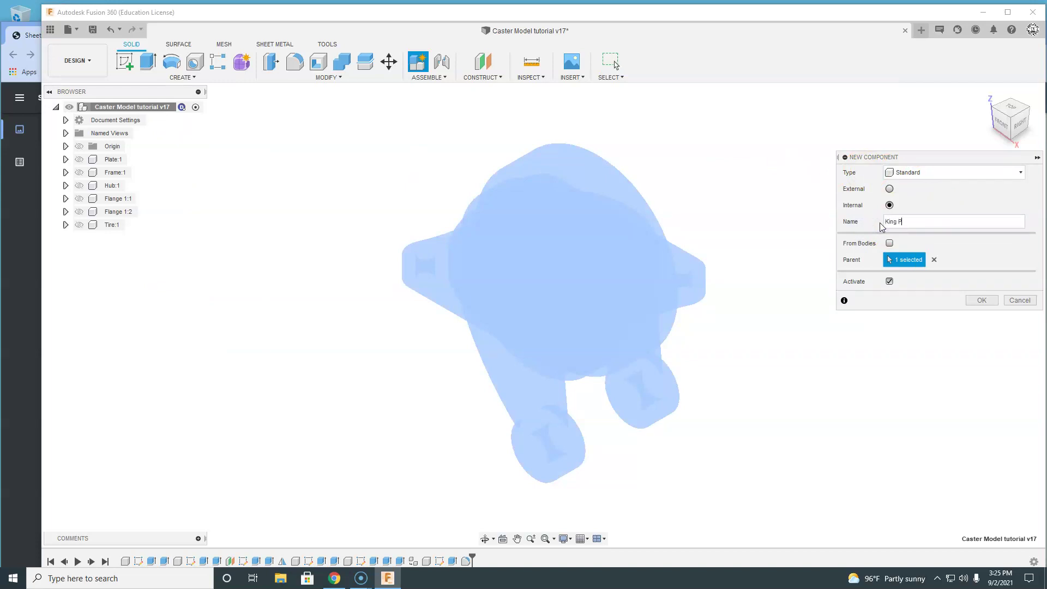
click(975, 300)
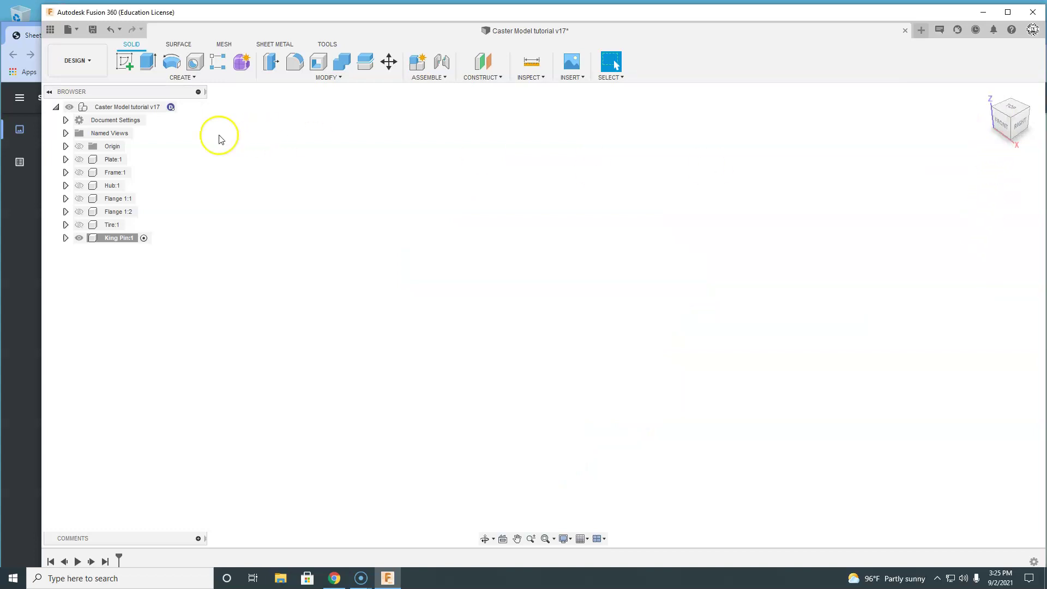
- Sketch an 18 mm diameter circle centred on the origin on the horizontal top plane and finish the sketch
click(125, 63)
click(596, 266)
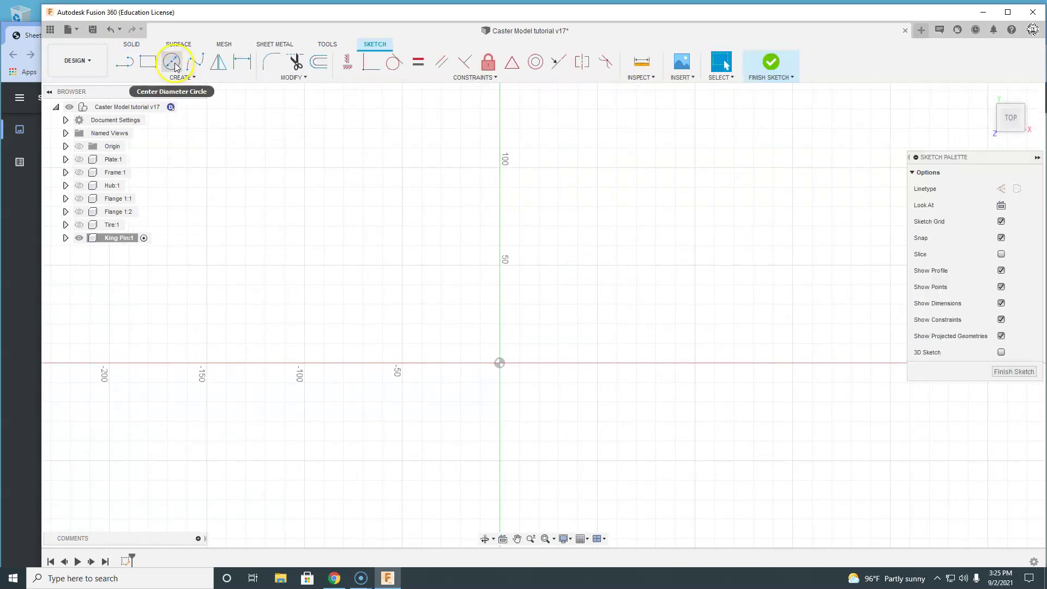
click(172, 62)
click(500, 363)
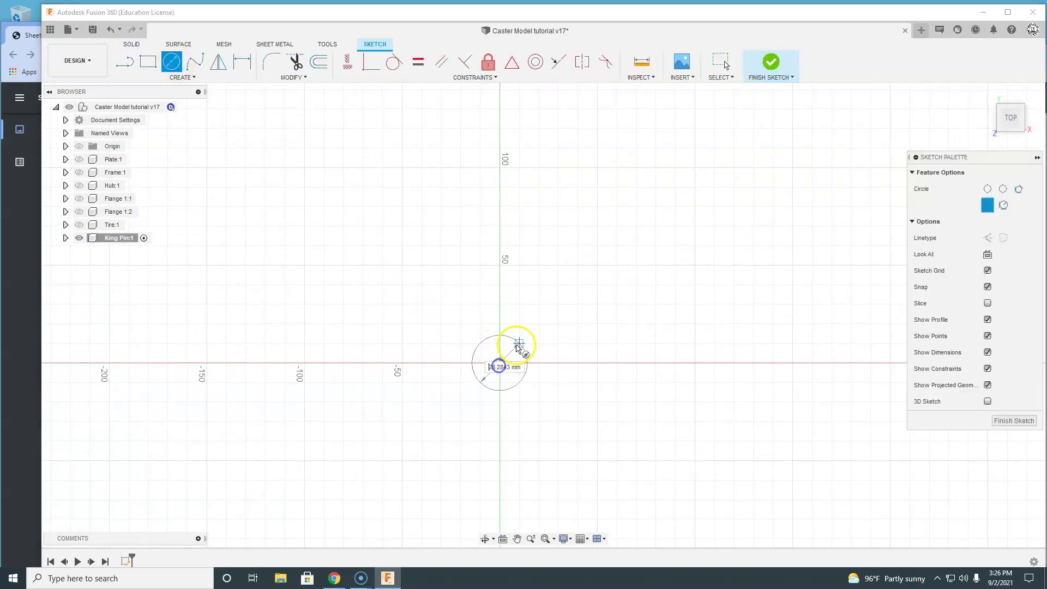
text(18)
key(Return)
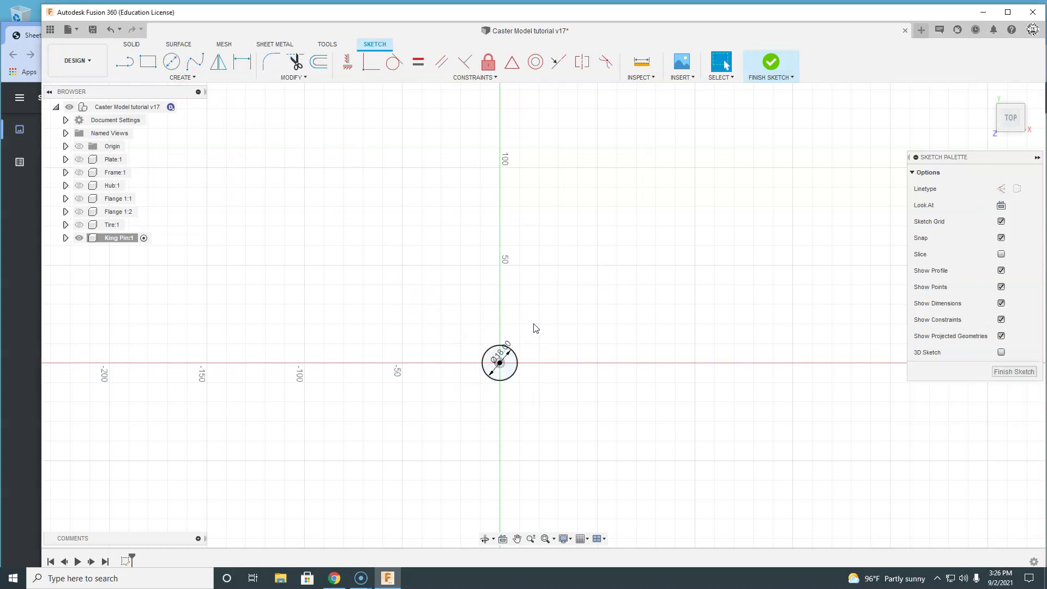
click(771, 62)
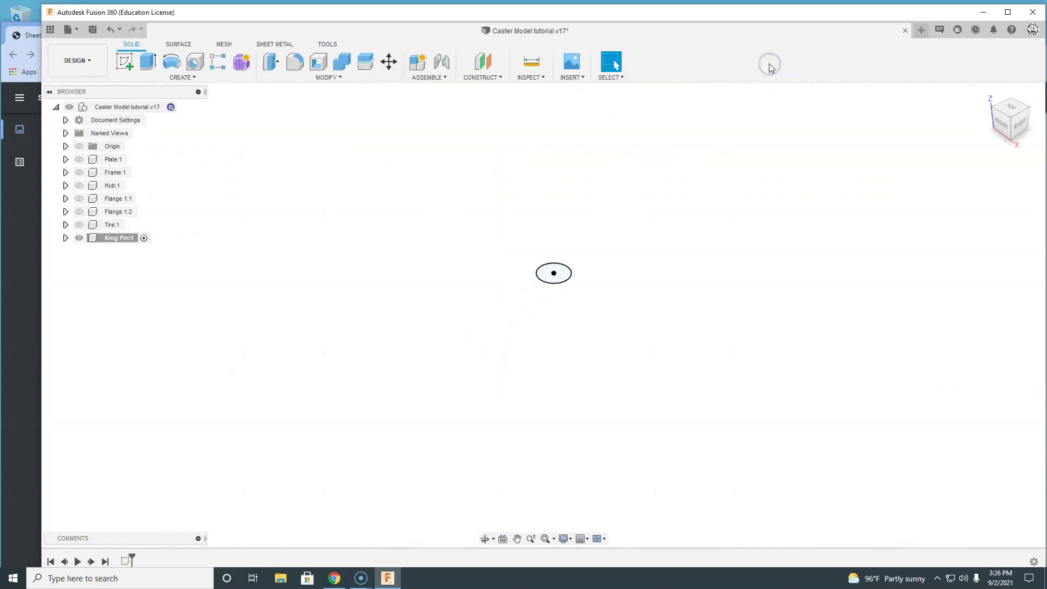
- Extrude the circle 60 mm upward as a new body, checking the pin's length in the Chrome PDF
click(147, 62)
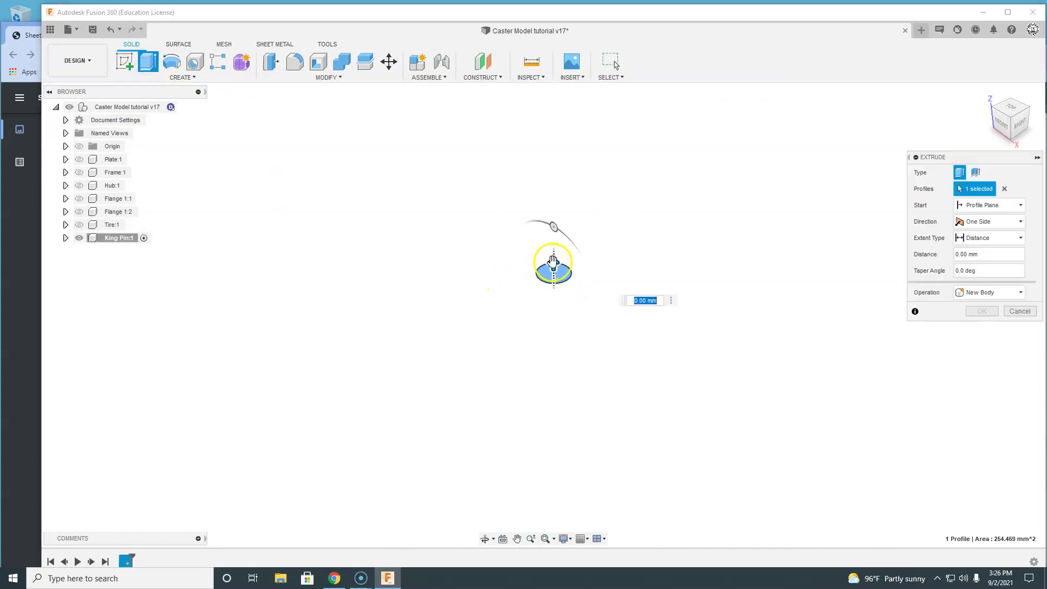
drag(554, 264, 561, 182)
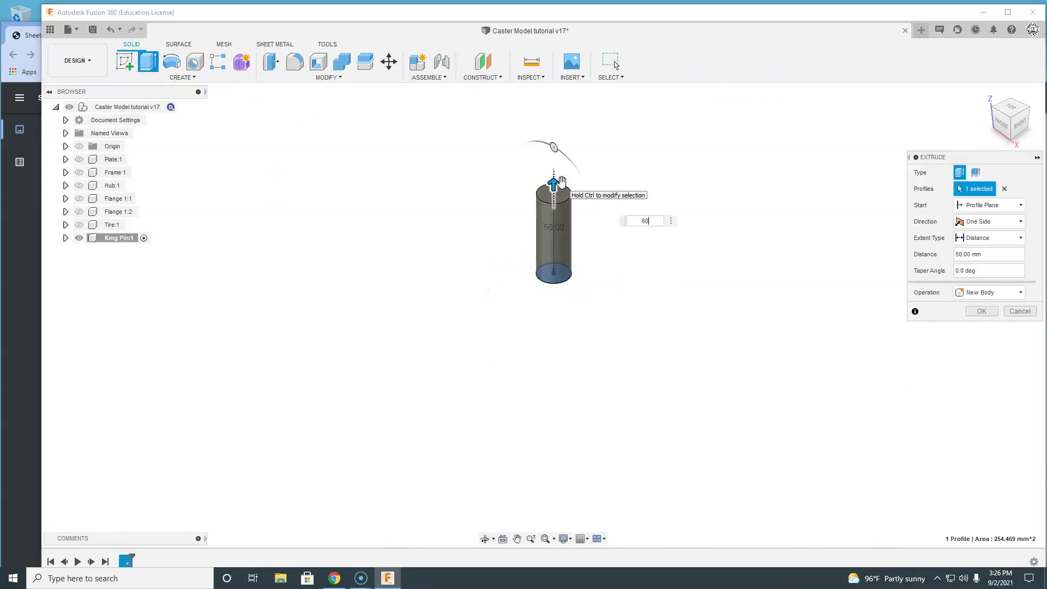
click(28, 338)
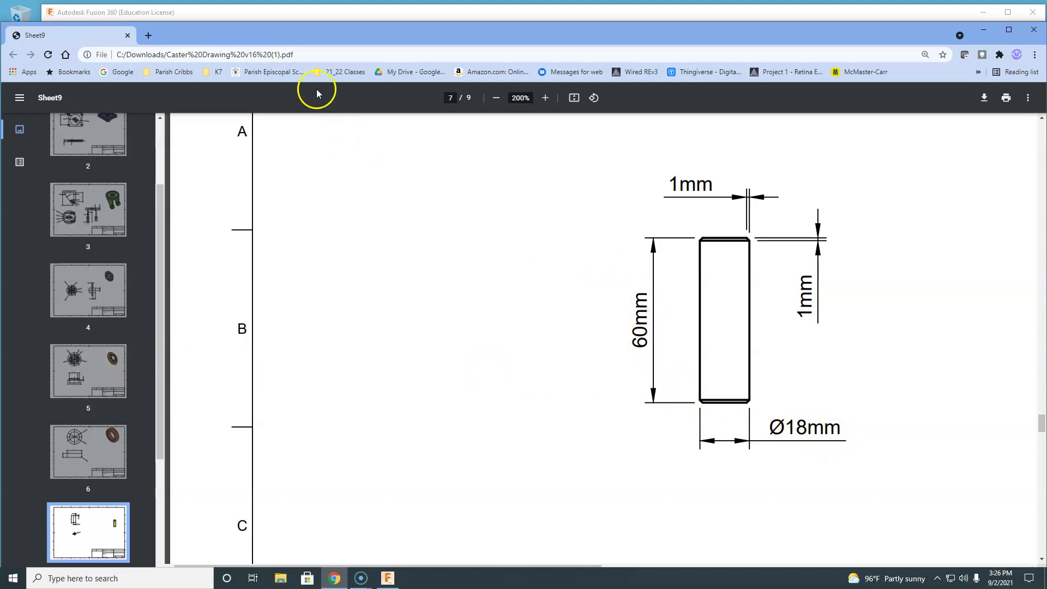
click(375, 14)
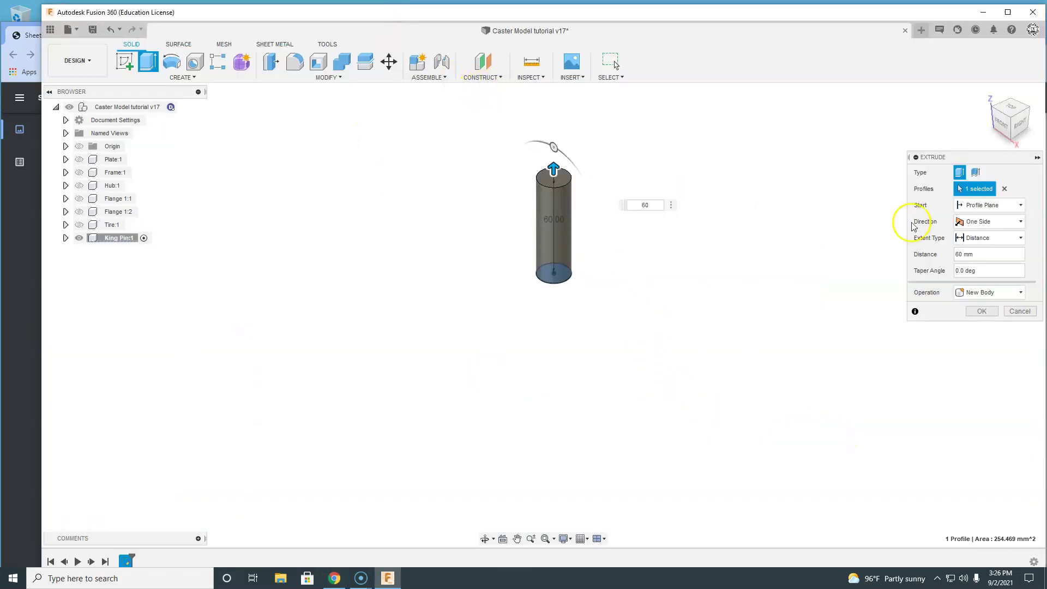
click(983, 312)
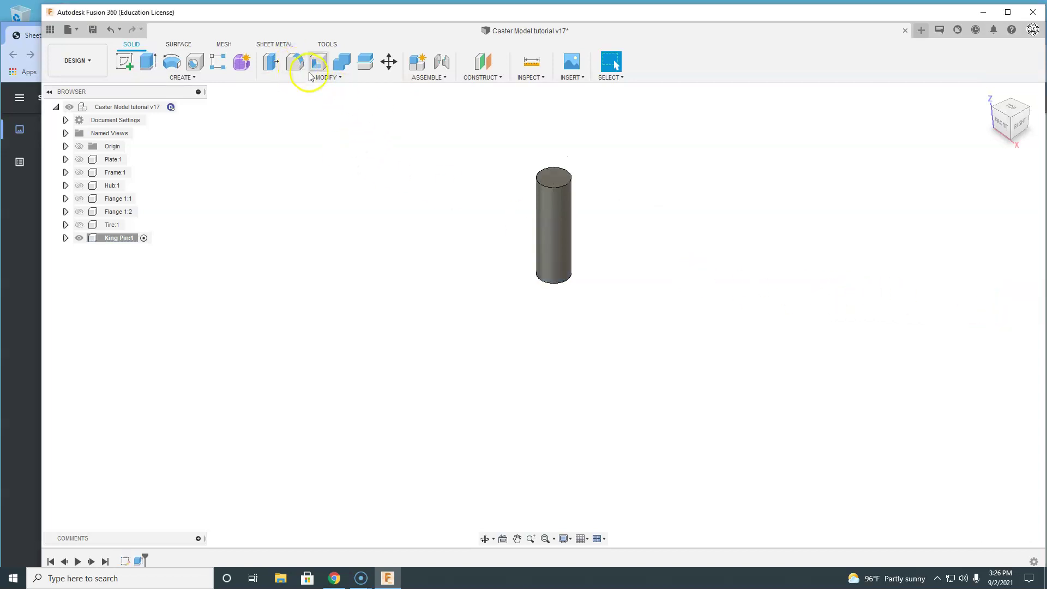
- Chamfer the upper and lower circular edges of the king pin by 1 mm with the Equal Distance type
click(329, 77)
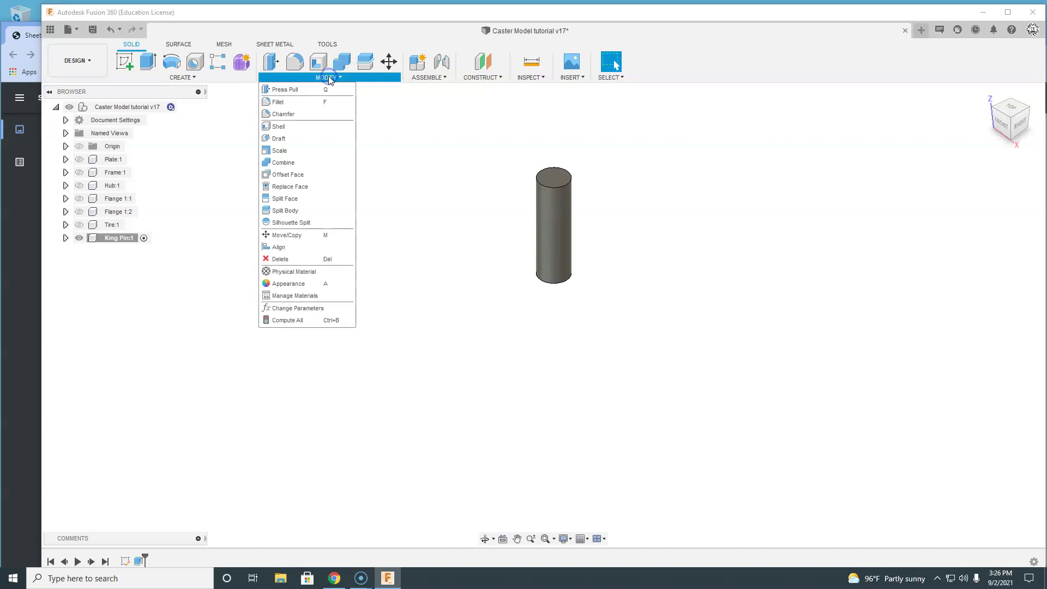
click(282, 114)
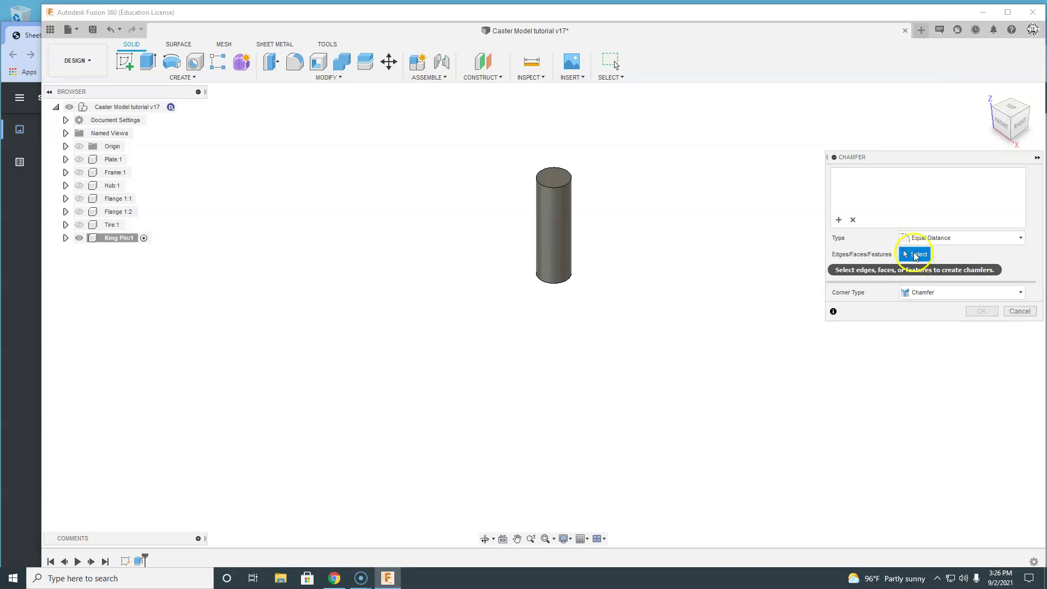
scroll(567, 186, up, 5)
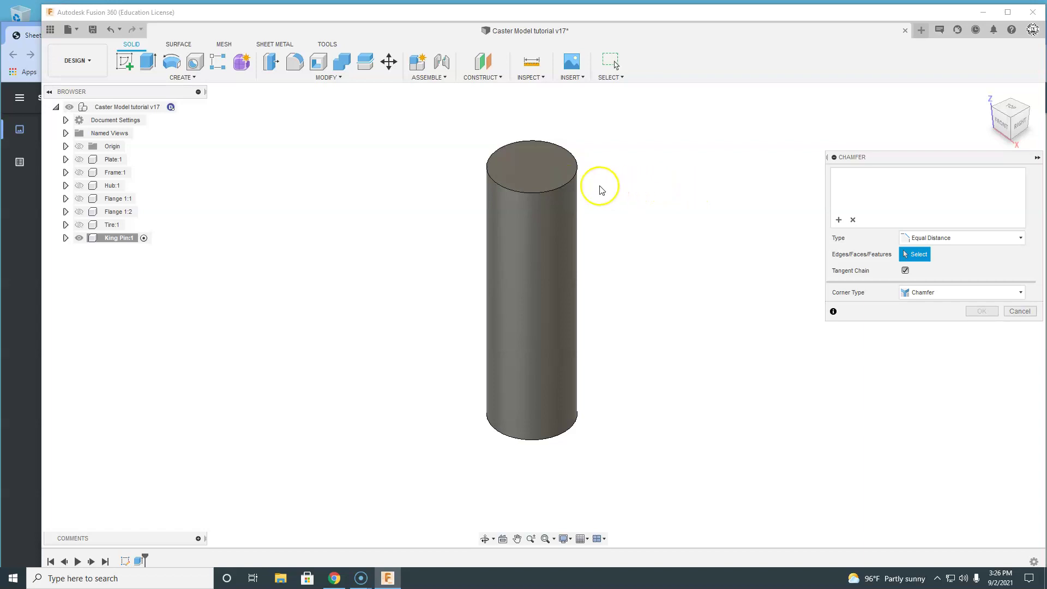
click(569, 187)
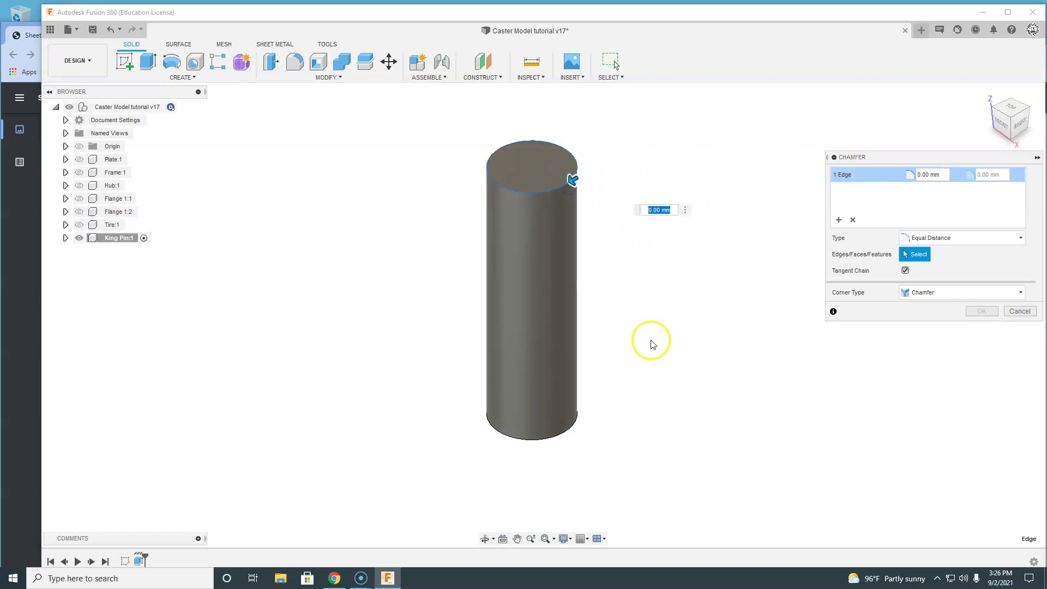
click(571, 433)
click(593, 438)
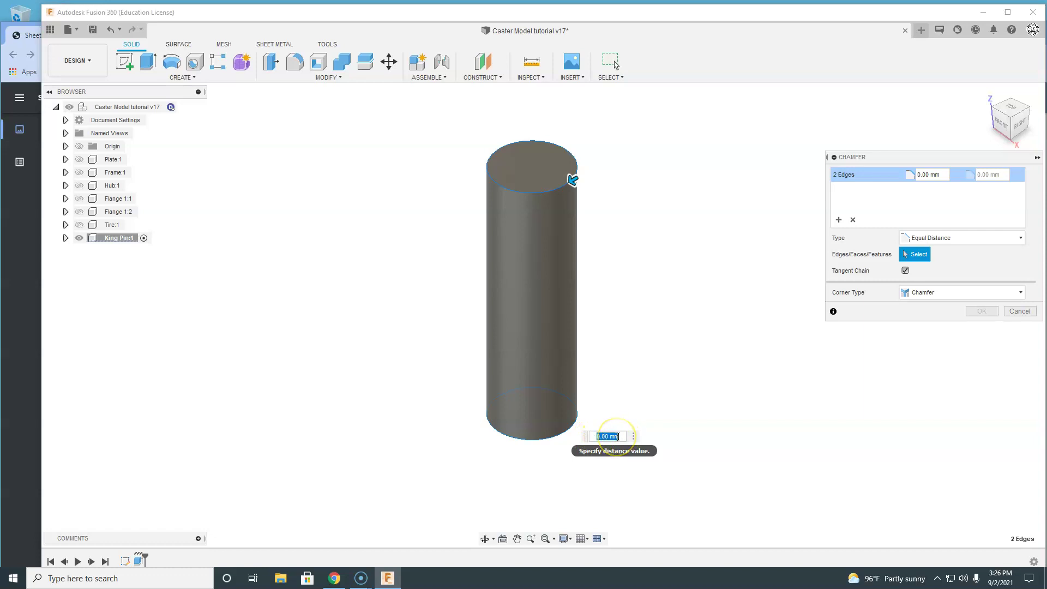
text(1)
key(Return)
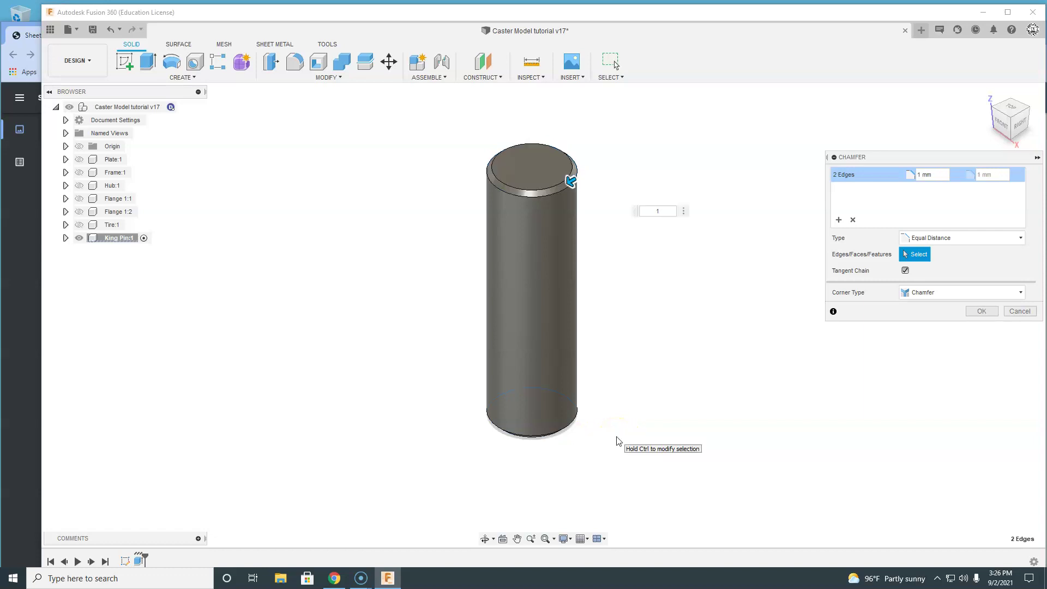
click(847, 282)
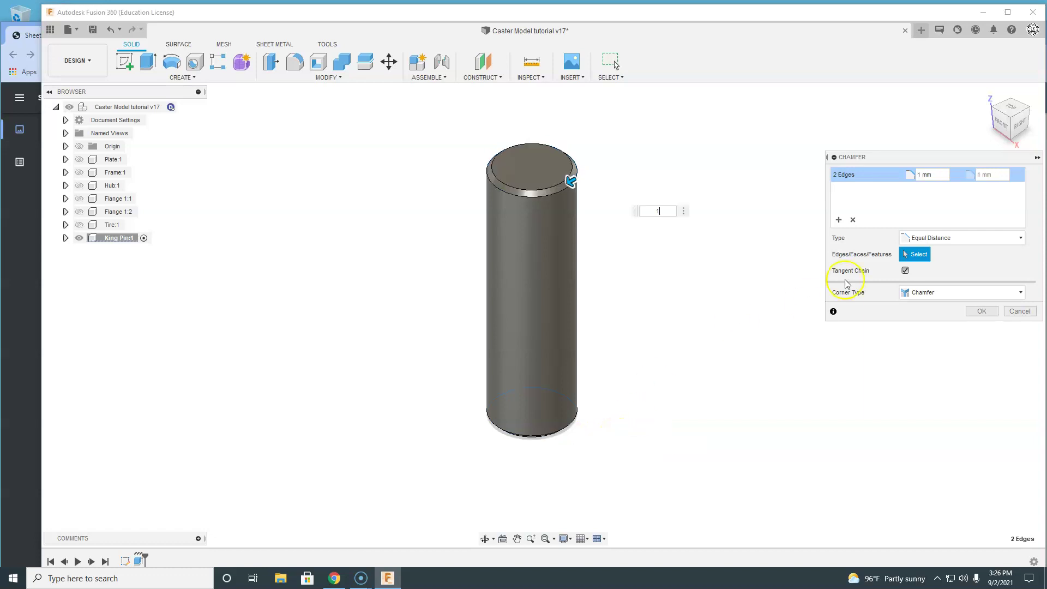
click(910, 240)
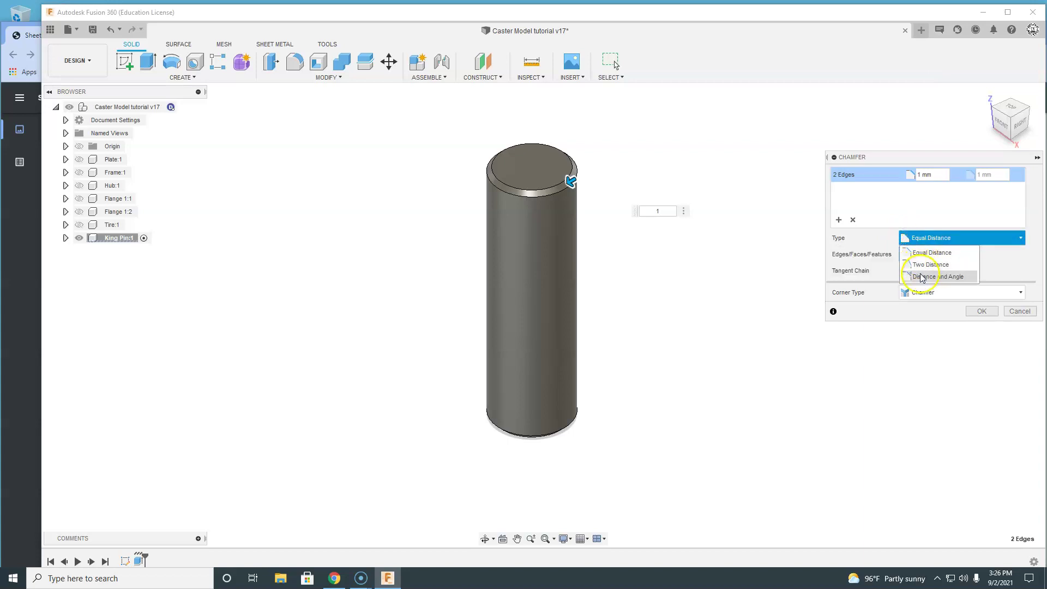
click(919, 253)
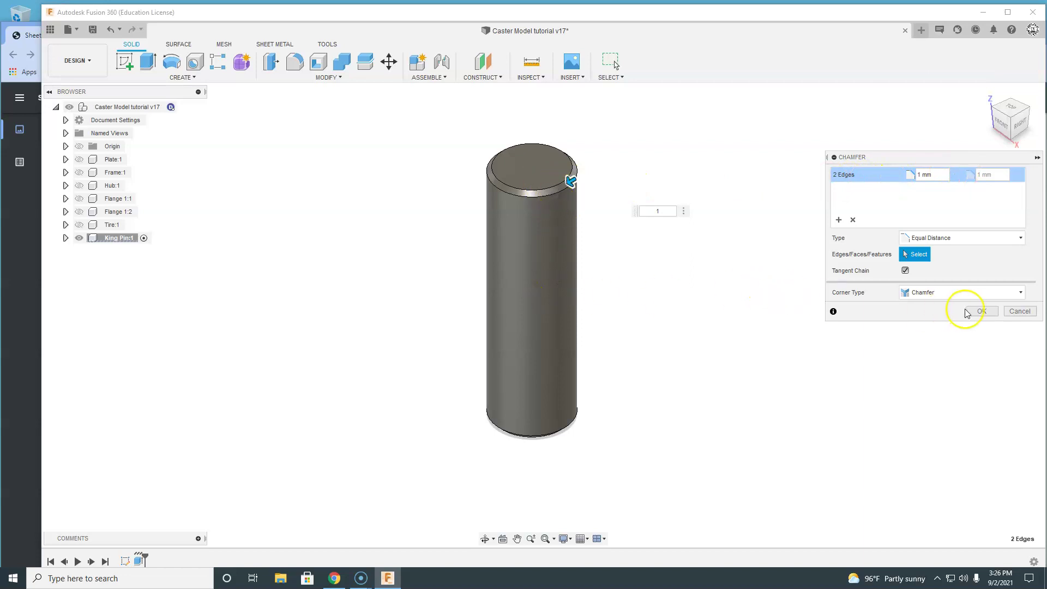
click(980, 311)
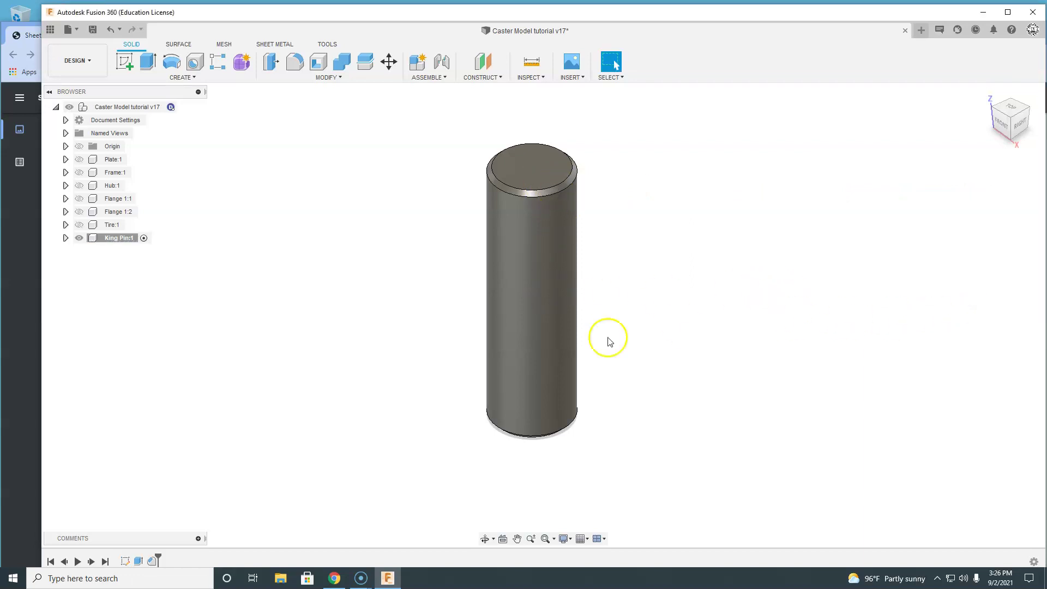
- Check the king pin's colour in the Chrome PDF and, back in Fusion 360, apply the Paint - Enamel Glossy (Yellow) appearance to the pin
click(11, 335)
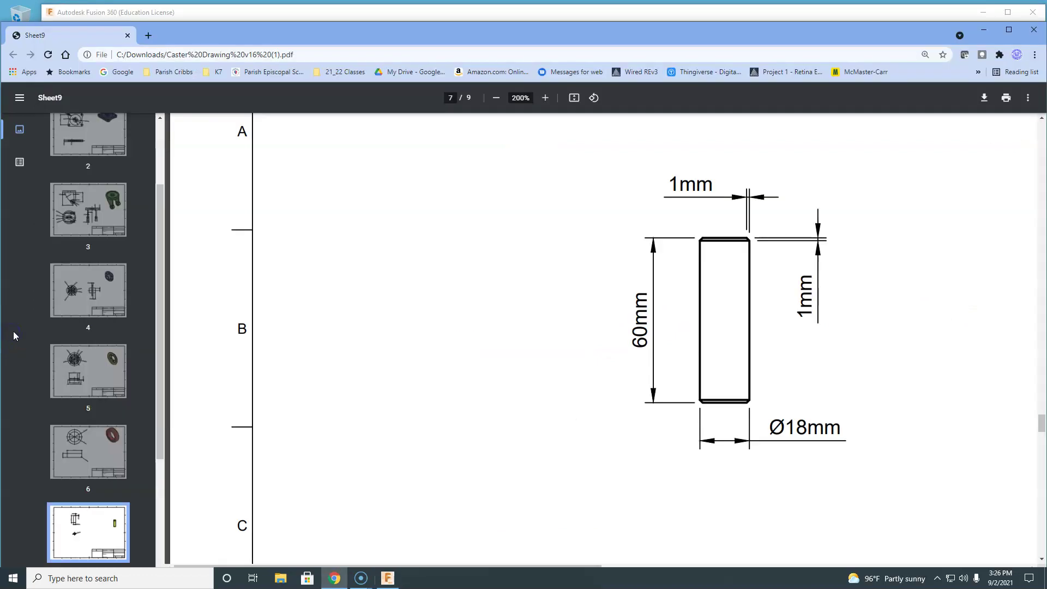
click(496, 98)
click(496, 99)
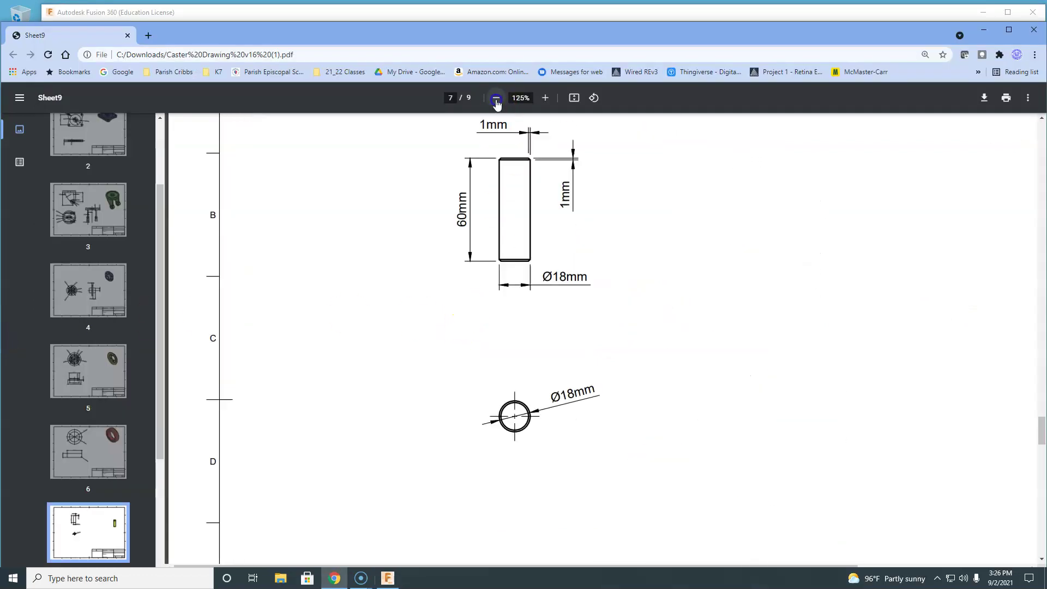
click(496, 98)
click(496, 98)
click(496, 98)
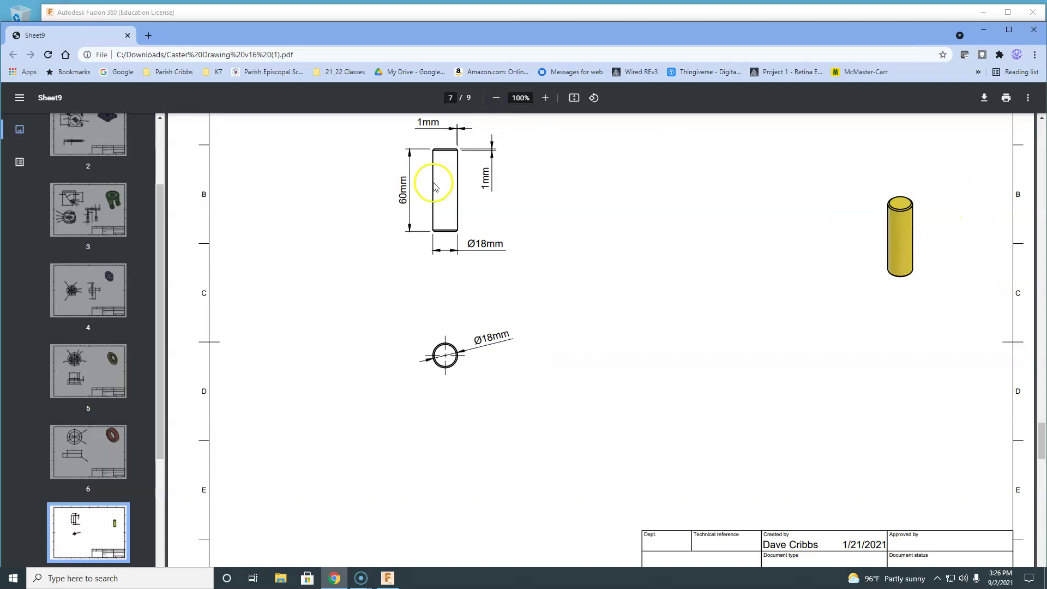
click(220, 16)
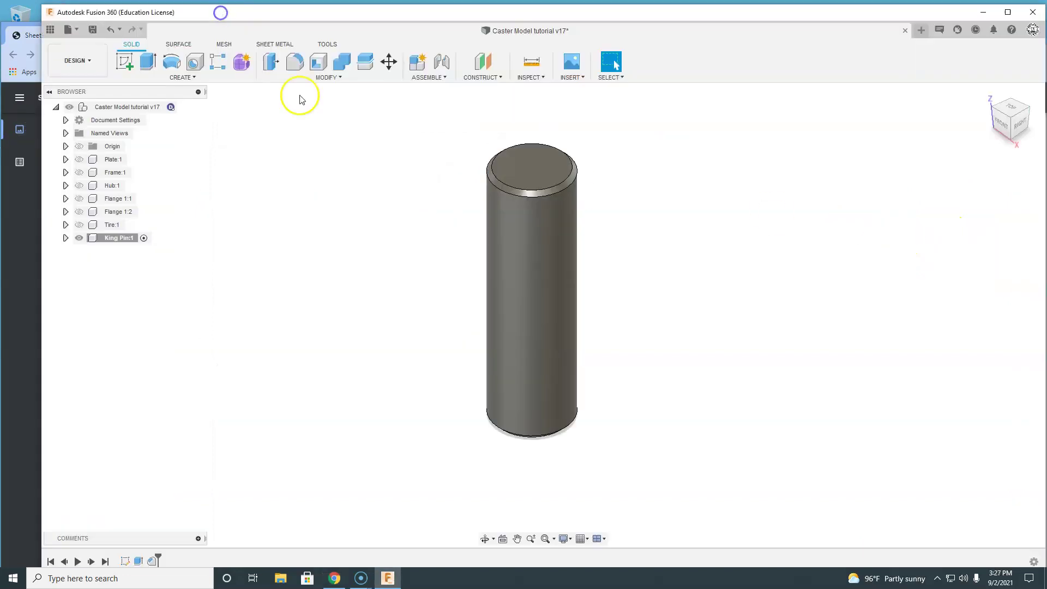
key(a)
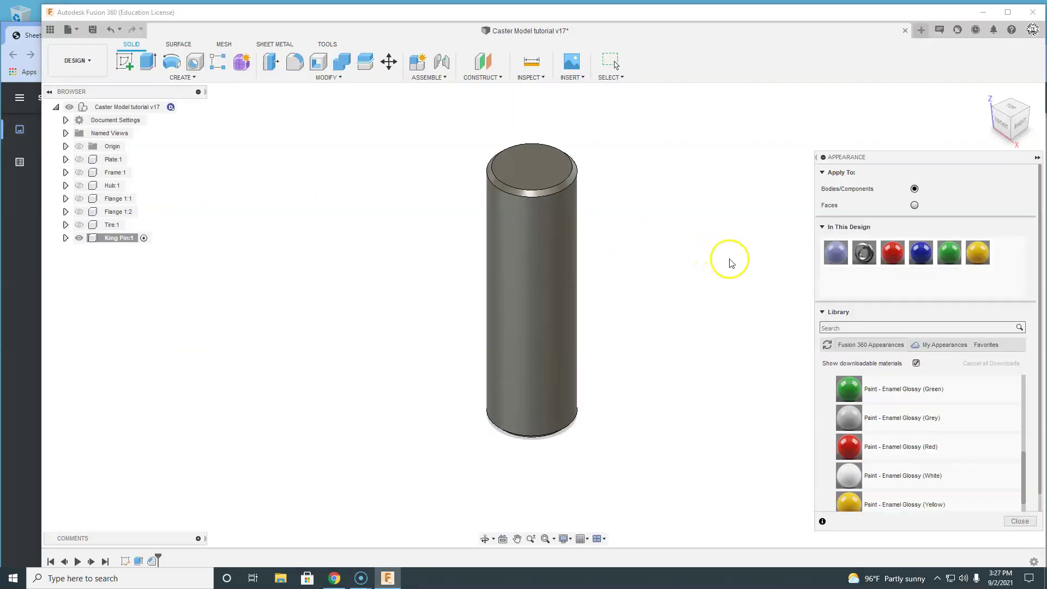
drag(864, 252, 535, 269)
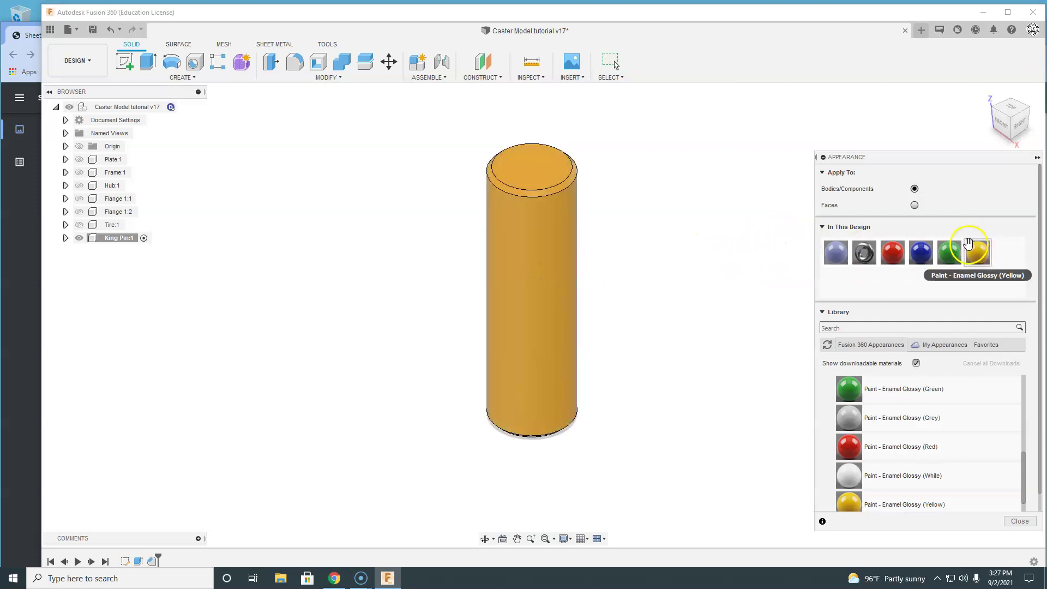
- Duplicate the Paint - Enamel Glossy (Yellow) appearance, recolour the copy to RGB 243, 240, 44, and apply it to the king pin
right_click(982, 255)
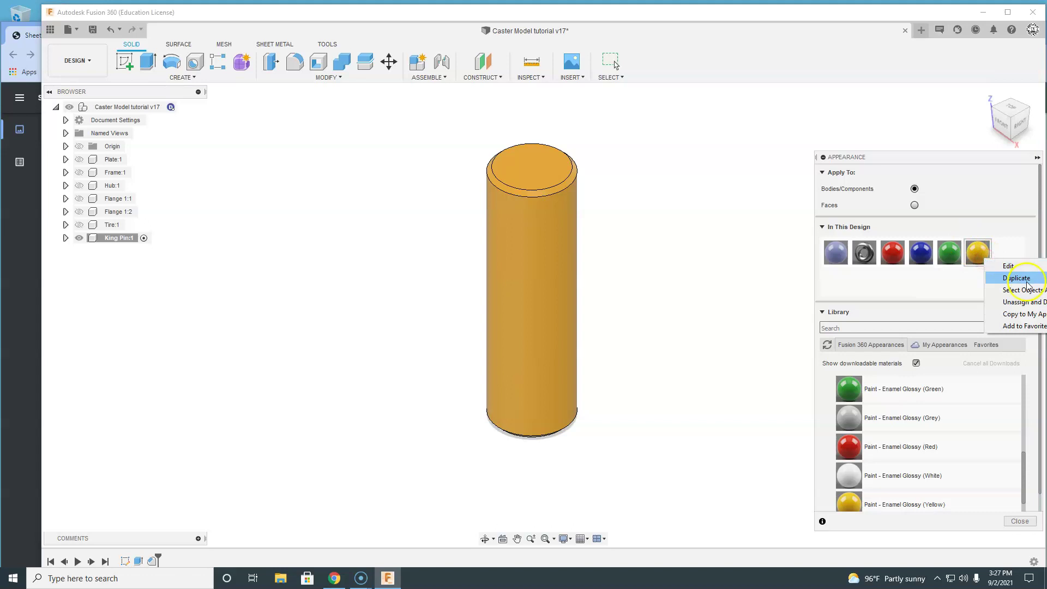
click(1009, 276)
right_click(1011, 252)
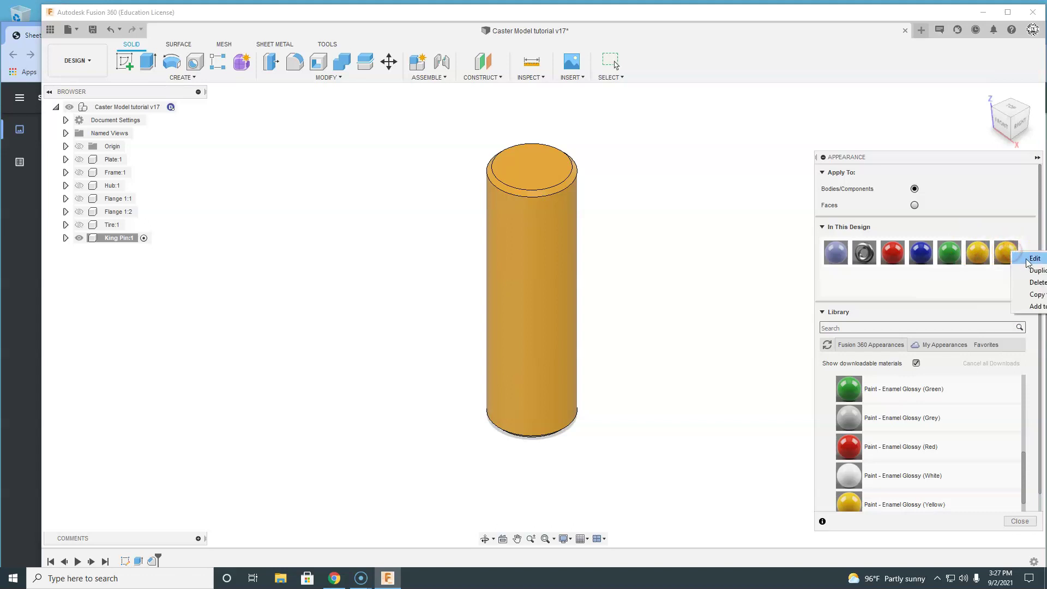
click(1028, 260)
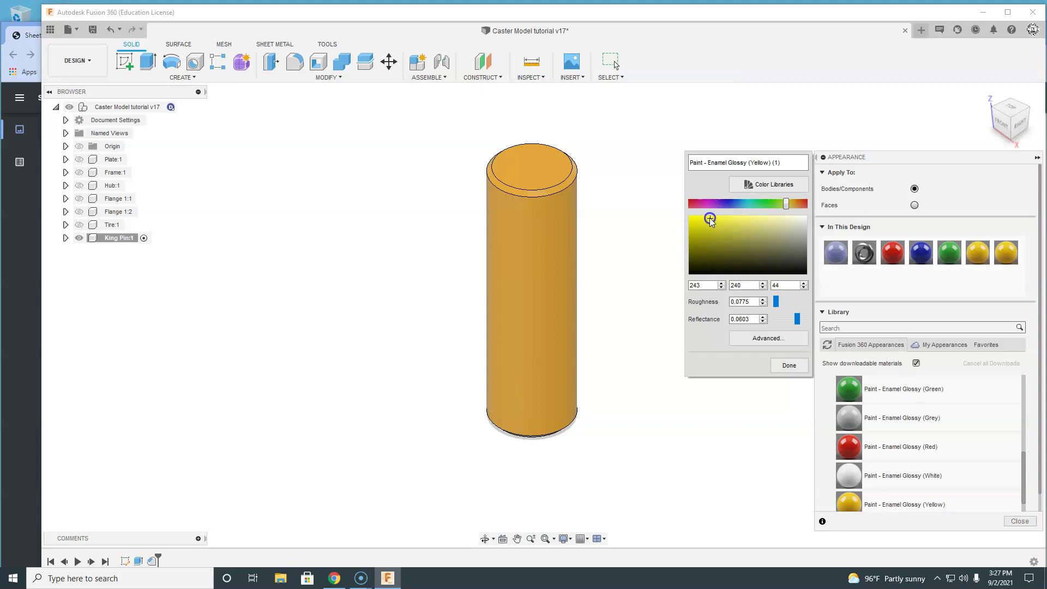
click(790, 365)
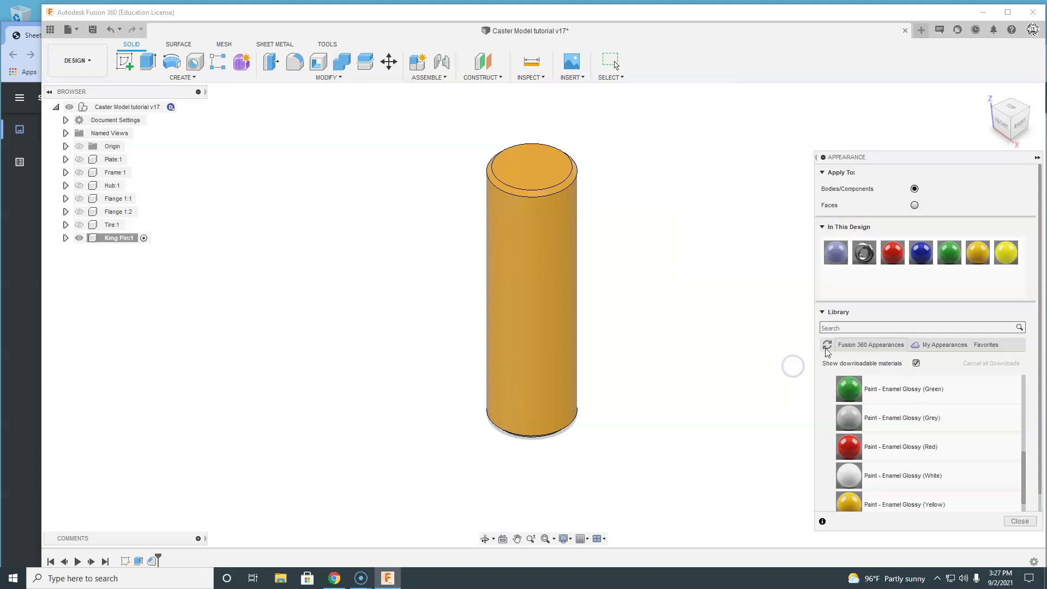
drag(1006, 252, 563, 259)
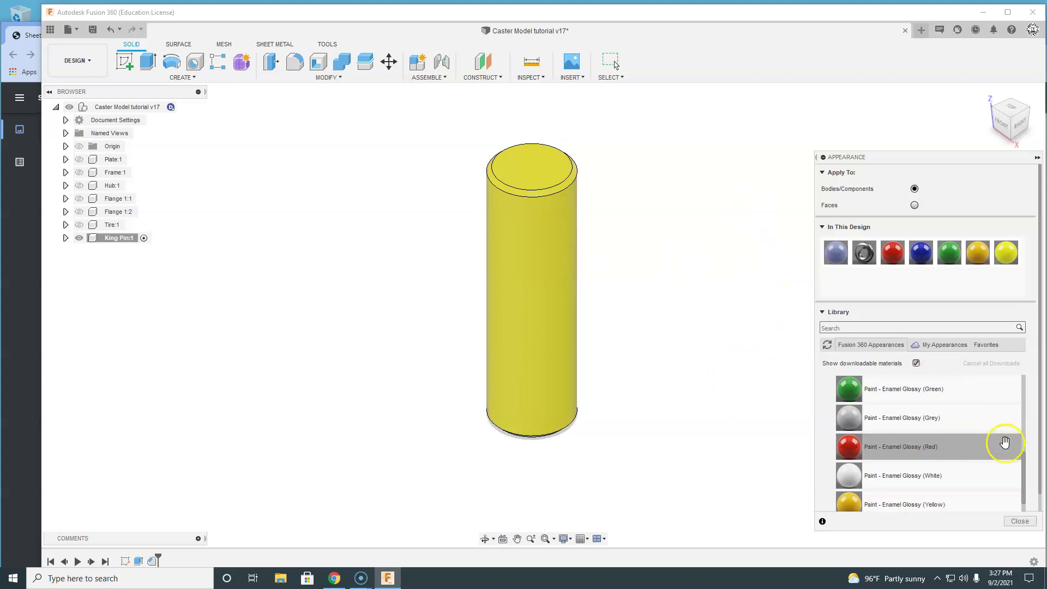
- Close the appearance settings and save the design with the version description "king pin"
click(1020, 520)
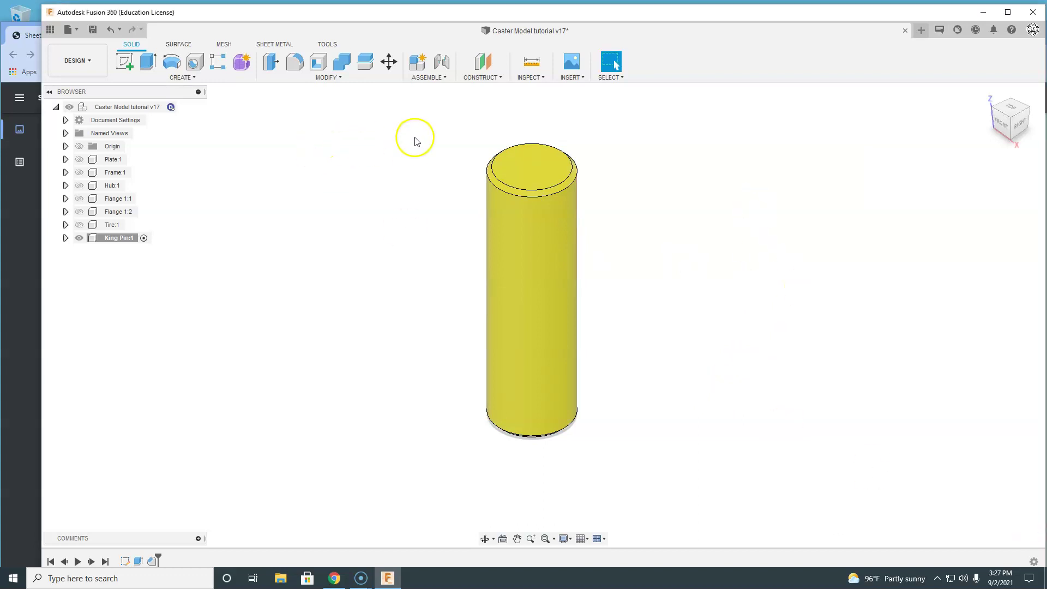
click(94, 32)
click(553, 278)
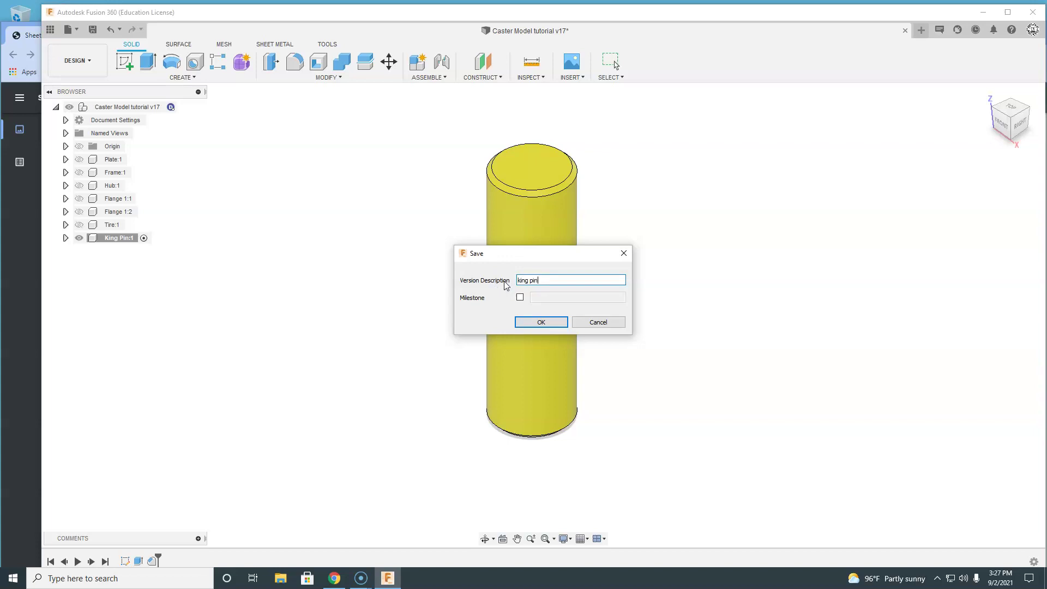
click(523, 319)
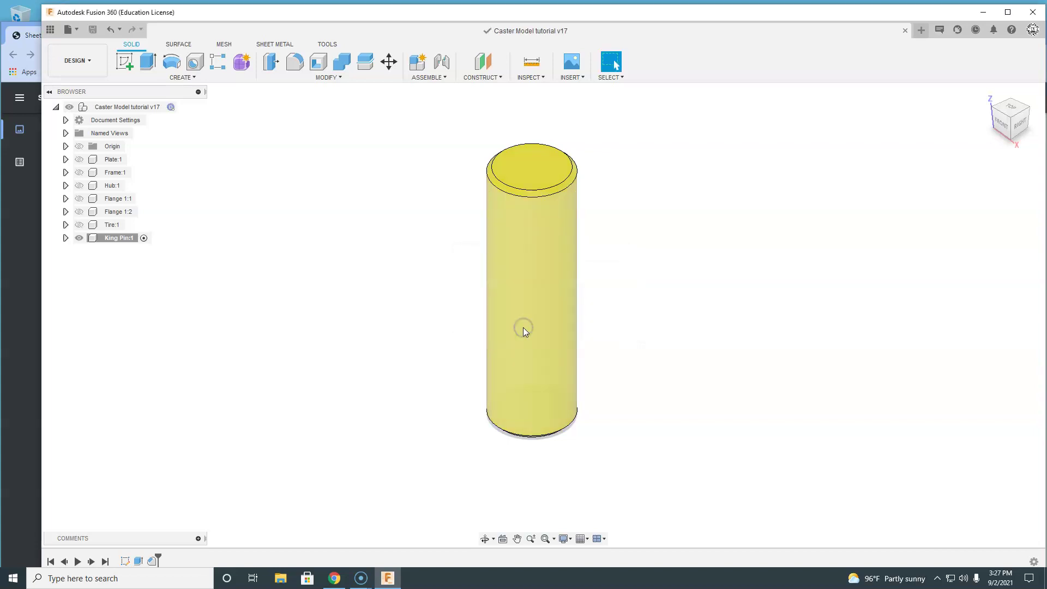
- Show the tire, both flanges, hub, frame and plate alongside the king pin, and activate the top-level assembly
click(79, 224)
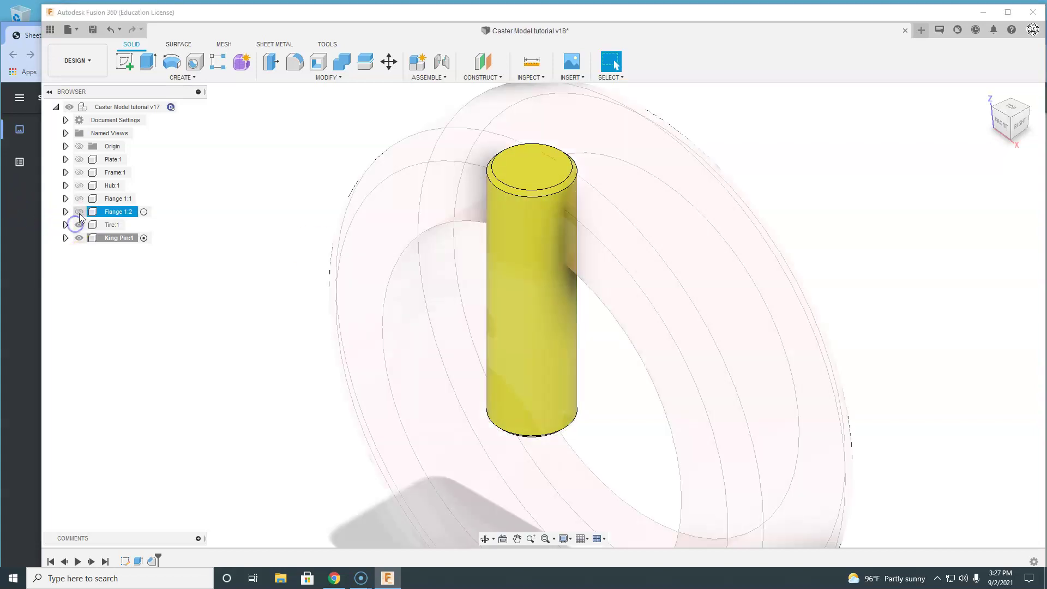
click(79, 211)
click(79, 199)
click(79, 185)
click(79, 172)
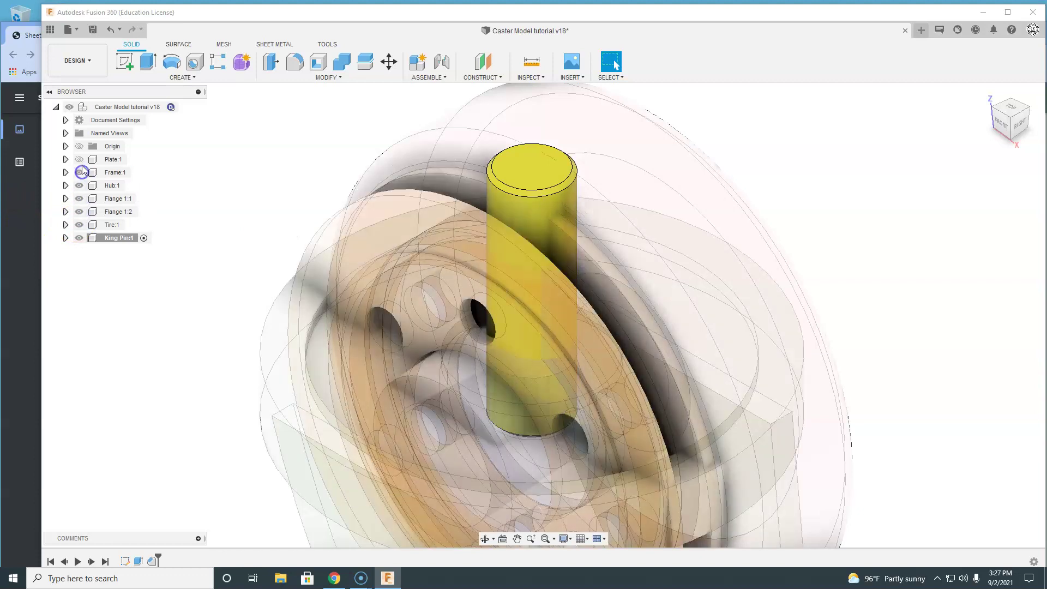
click(79, 160)
scroll(357, 216, up, 4)
scroll(354, 217, down, 5)
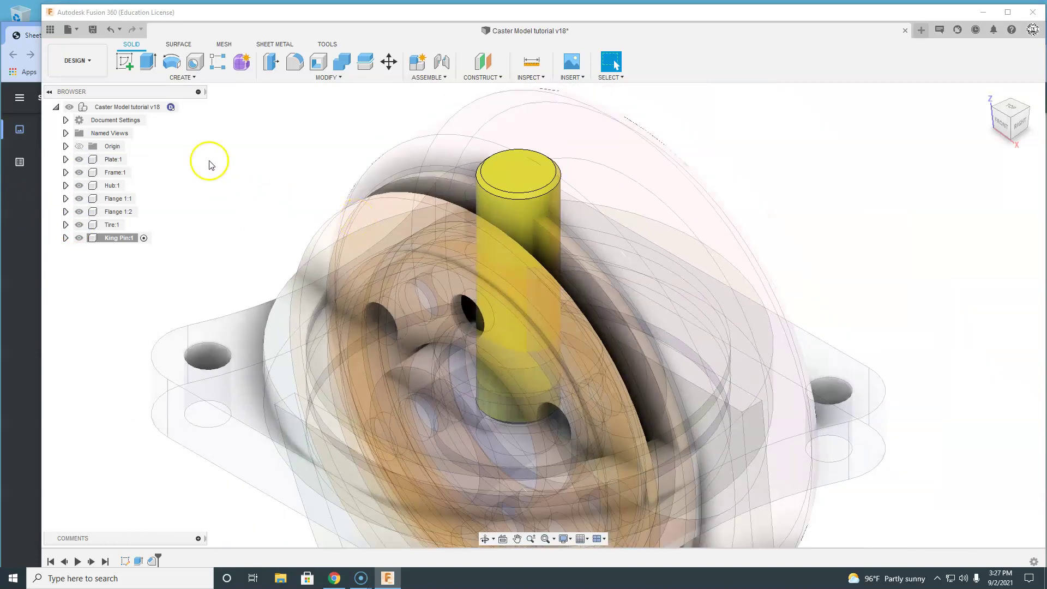
mouse_move(135, 108)
click(184, 107)
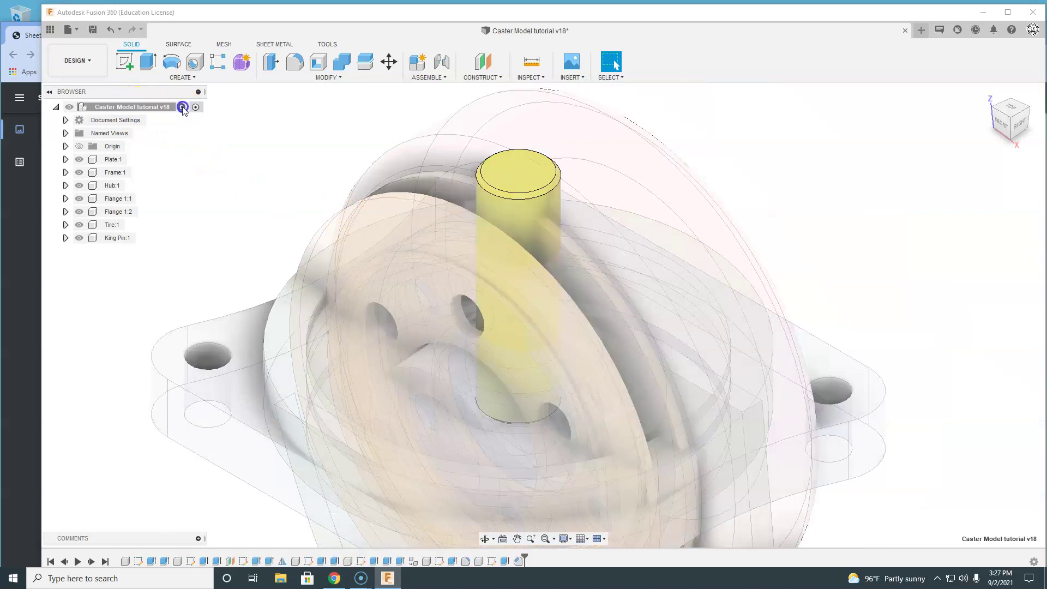
scroll(246, 180, down, 3)
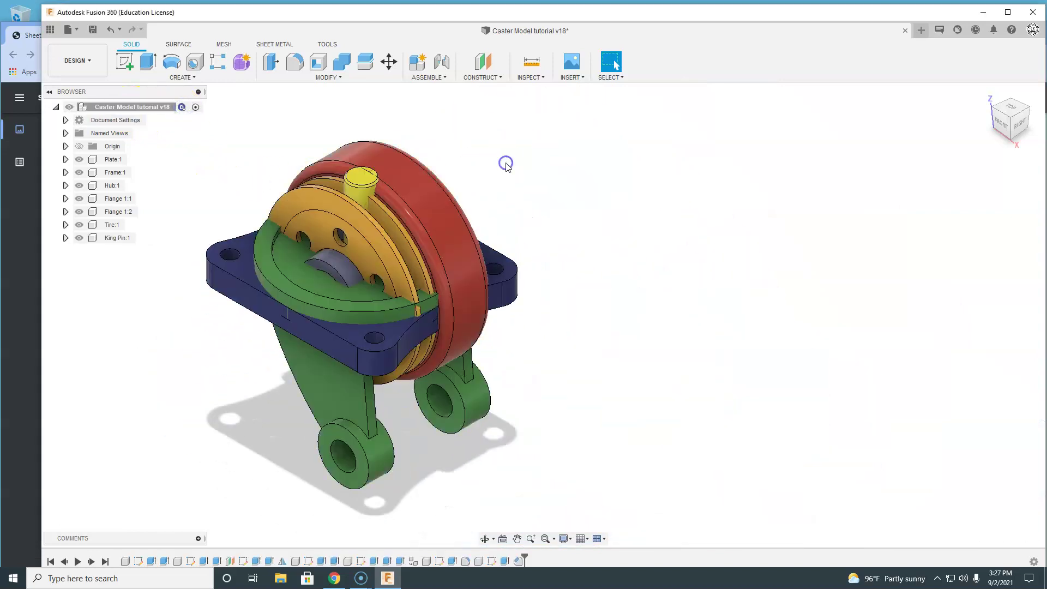
- Hide every component, from the king pin, tire and both flanges to the hub, frame and plate
click(79, 239)
click(79, 238)
click(79, 224)
click(80, 211)
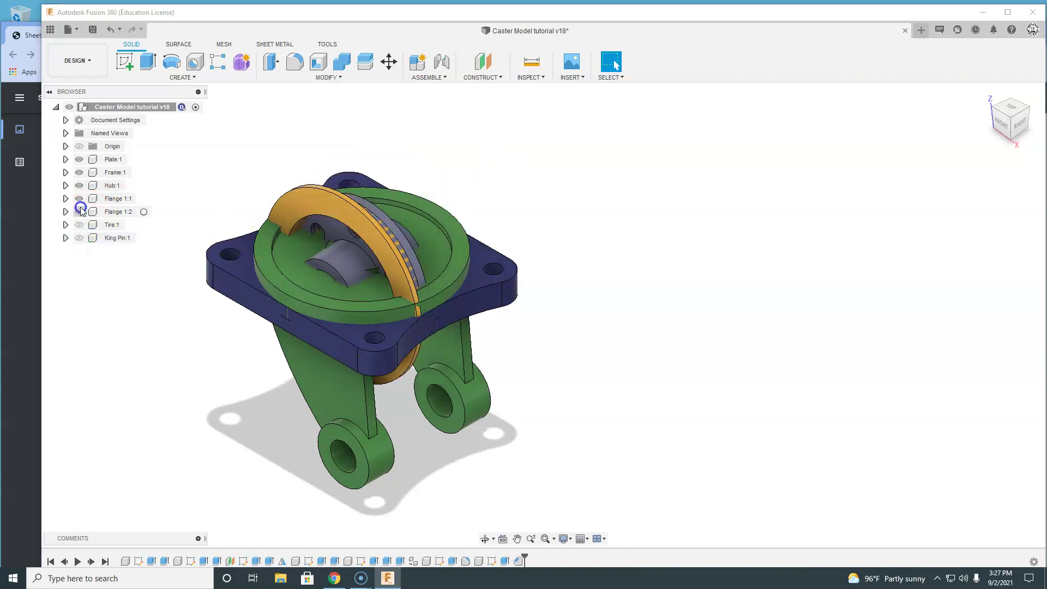
click(79, 199)
click(79, 186)
click(79, 172)
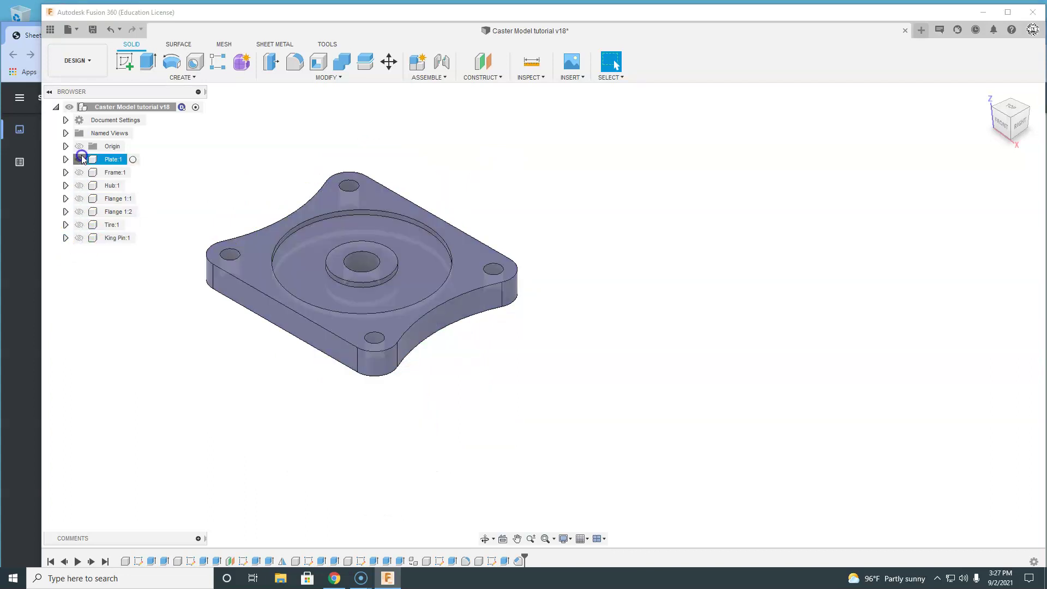
click(80, 159)
- Switch to the Chrome PDF and examine the drawings on pages 8 and 9, reading the solid shaft's length, diameter and chamfer dimensions
click(25, 240)
scroll(859, 308, down, 14)
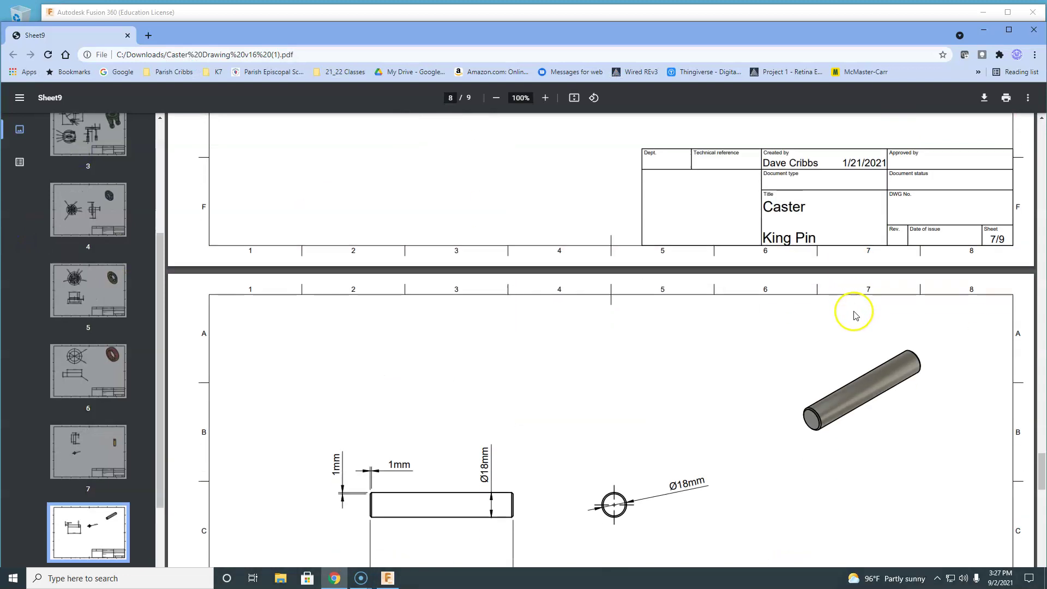
scroll(850, 319, down, 10)
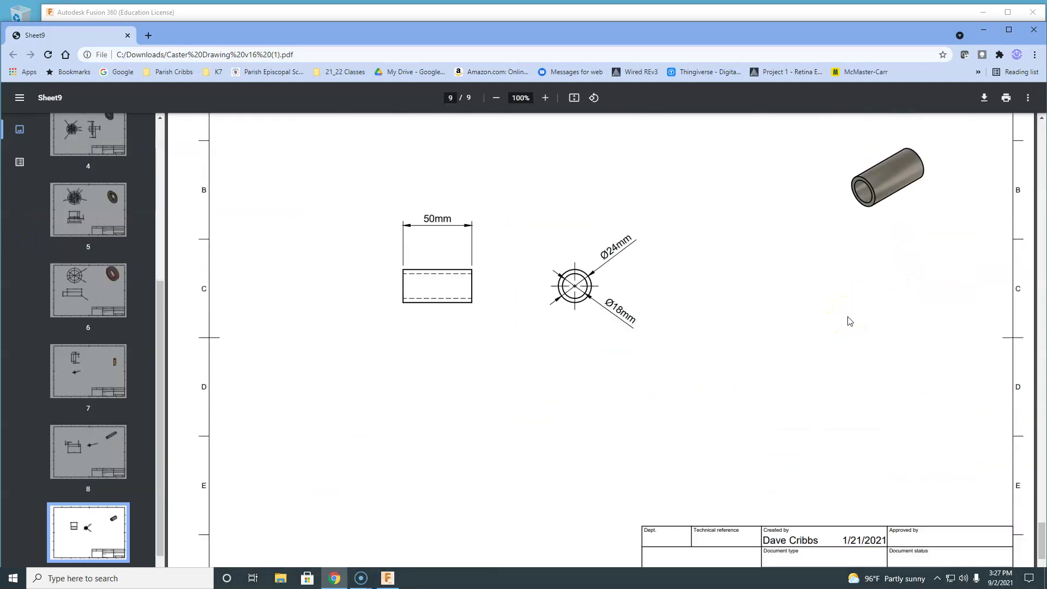
scroll(849, 321, up, 10)
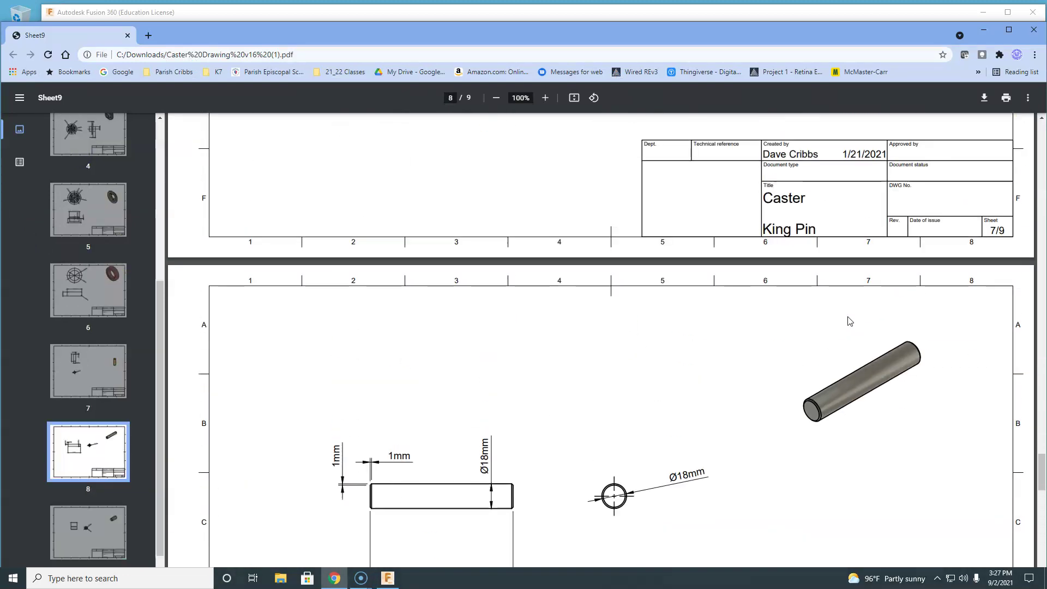
scroll(673, 327, down, 1)
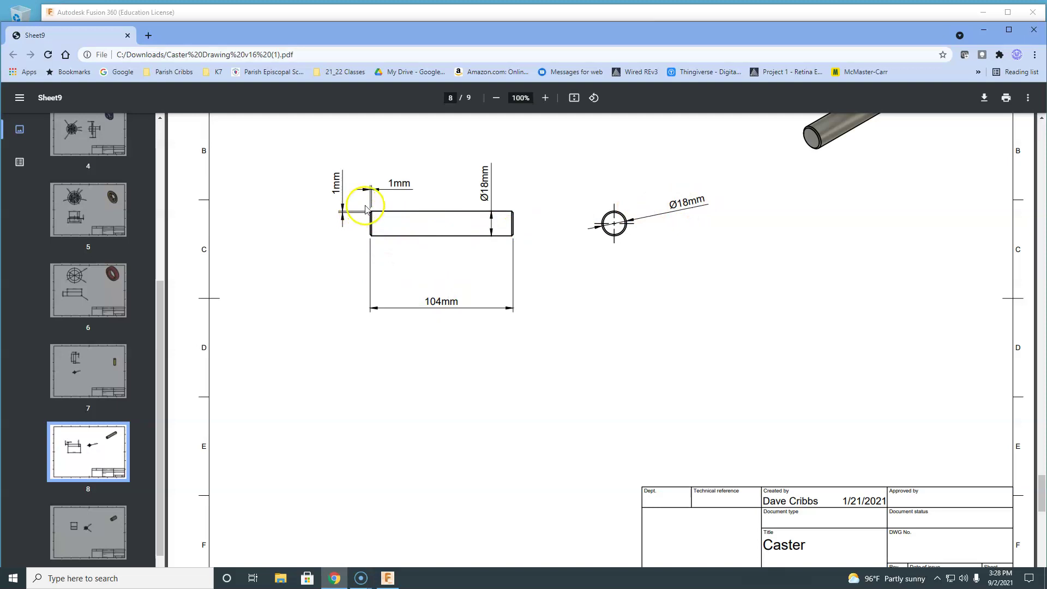
scroll(411, 257, down, 7)
scroll(411, 271, down, 4)
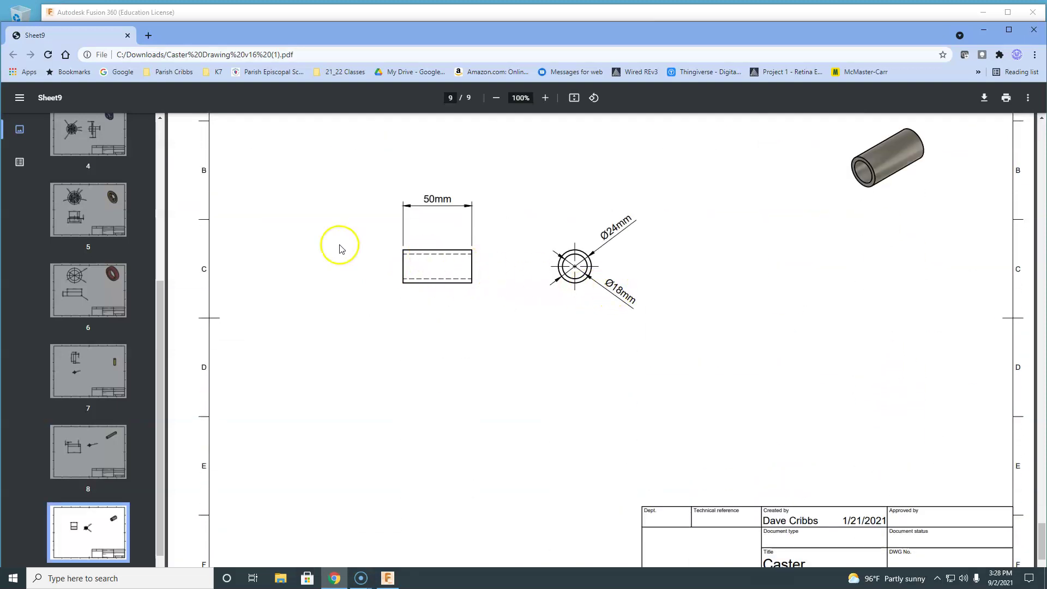
scroll(626, 289, up, 2)
scroll(626, 290, up, 9)
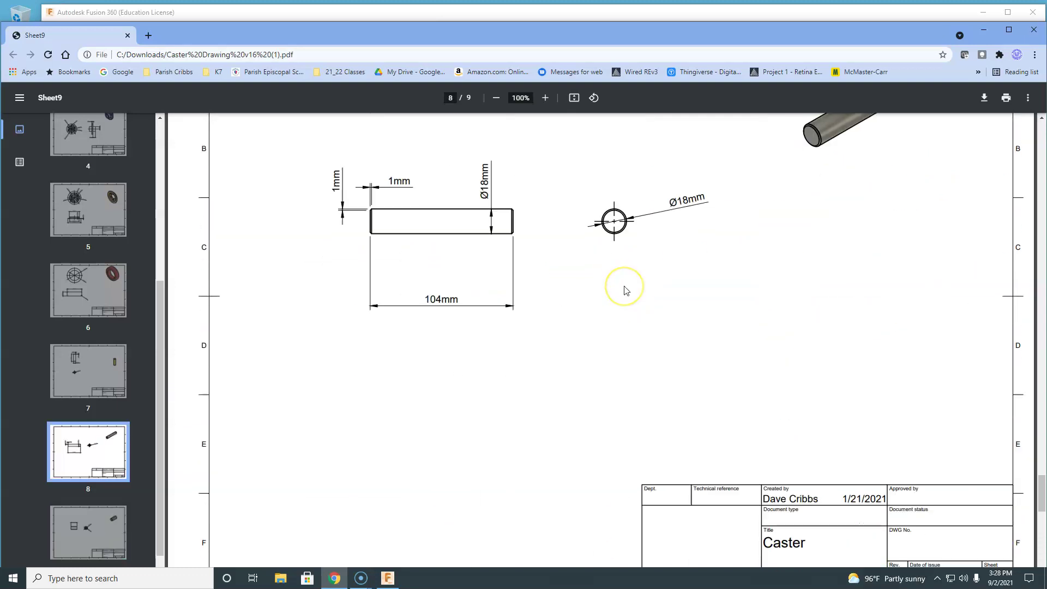
scroll(624, 288, down, 1)
scroll(679, 335, up, 3)
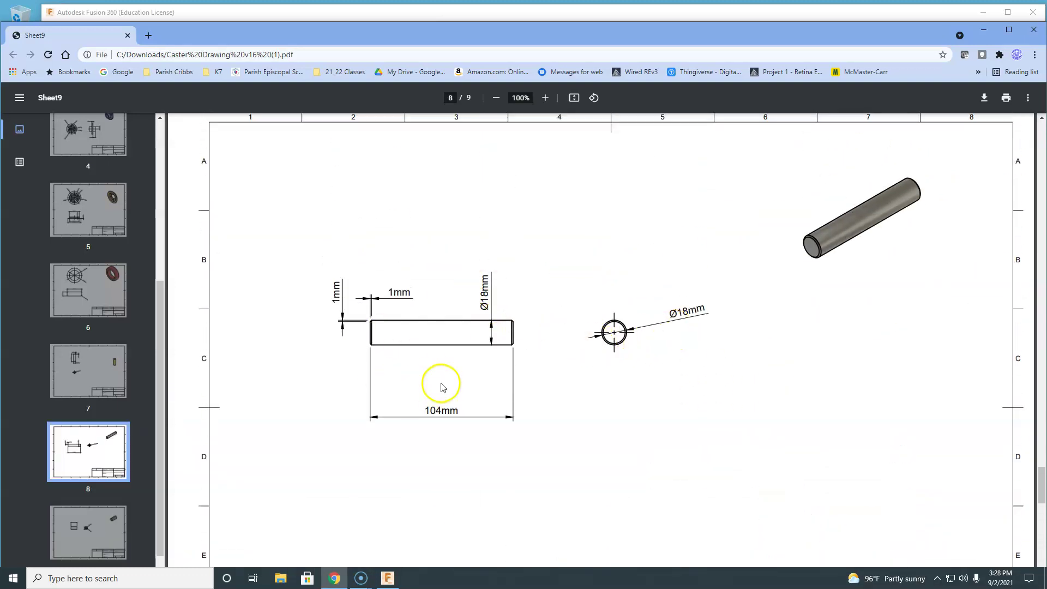
- Back in Fusion 360, create an internal standard component named Shaft under the top-level assembly and activate it
click(410, 16)
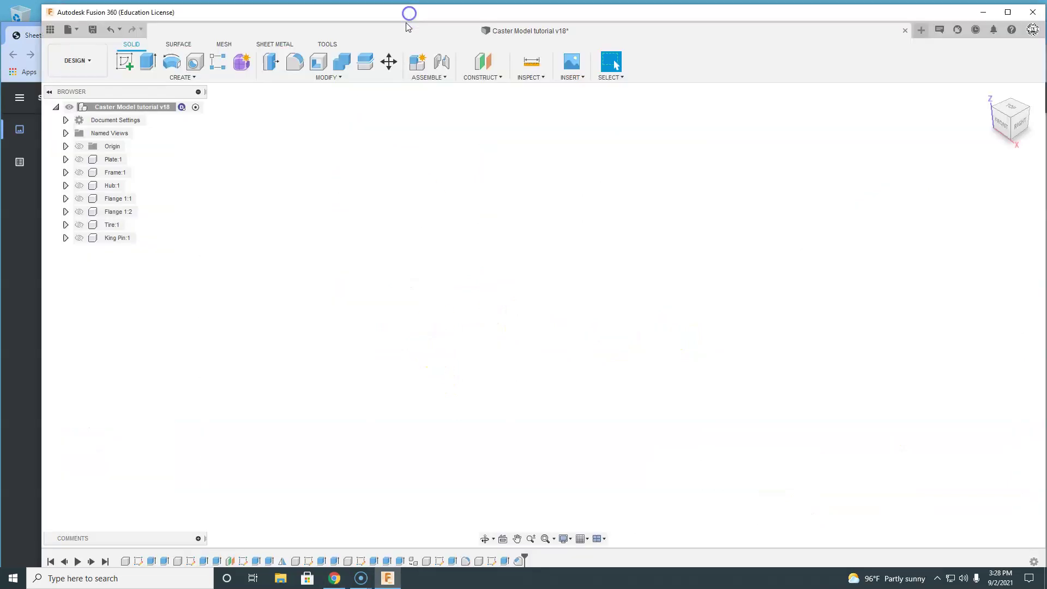
right_click(149, 110)
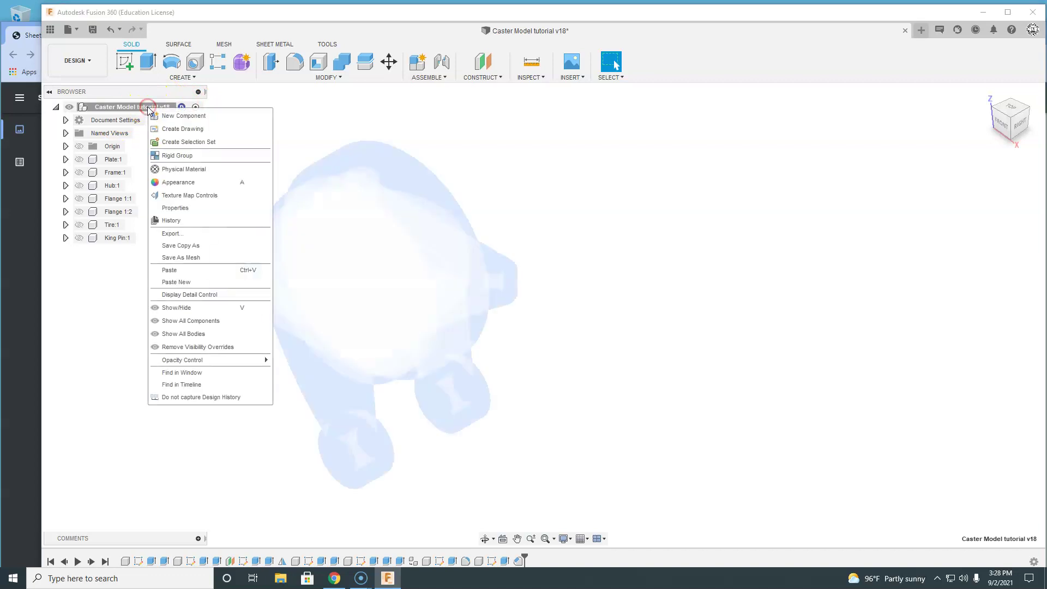
click(184, 116)
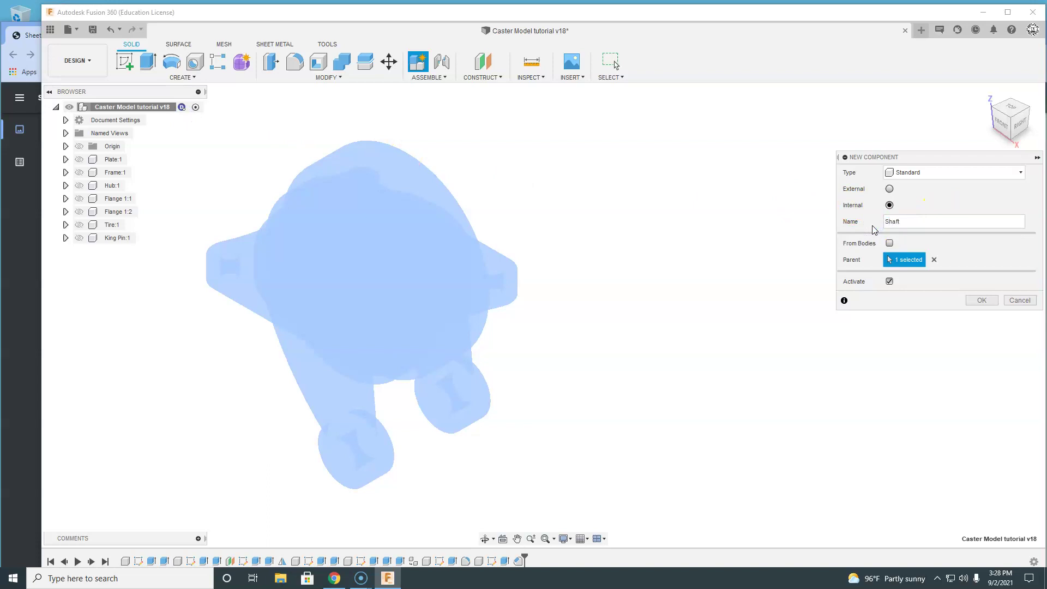
click(971, 299)
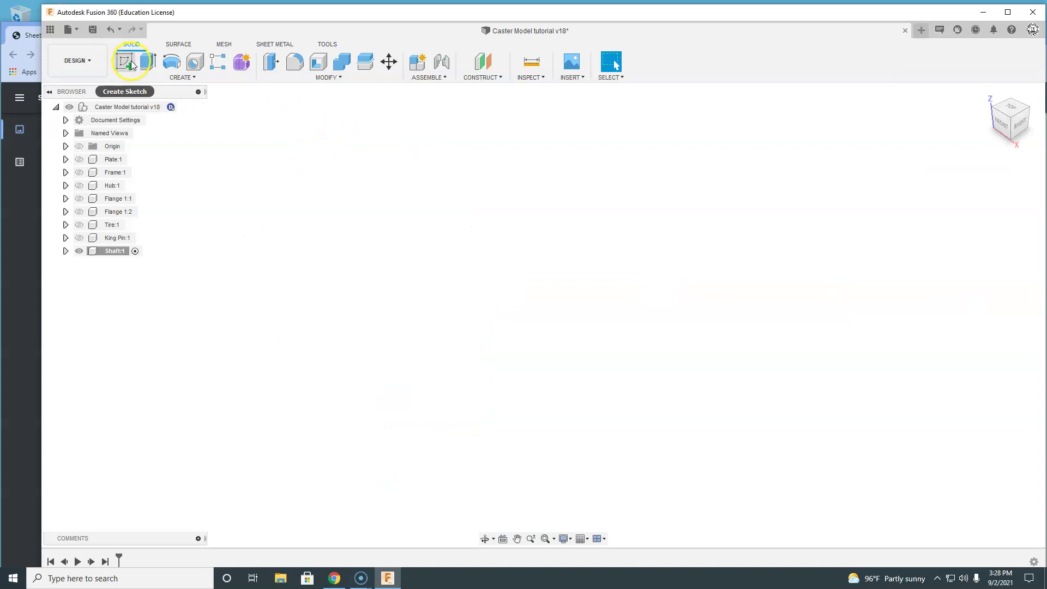
- Check the shaft's orientation in the Chrome PDF and, back in Fusion 360, sketch an 18 mm diameter circle centred on the origin of the front plane
click(22, 194)
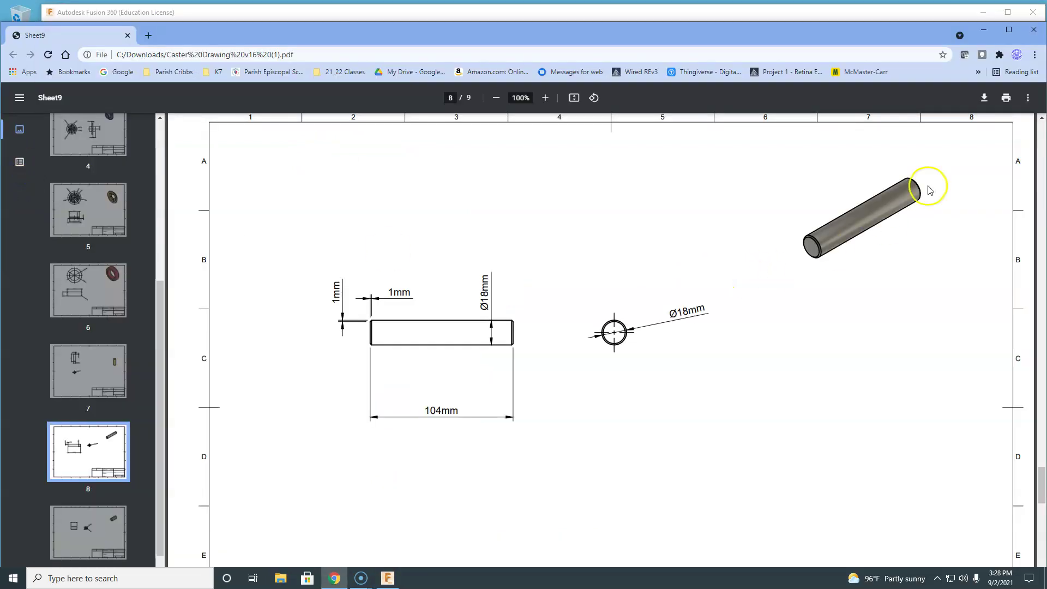
click(210, 18)
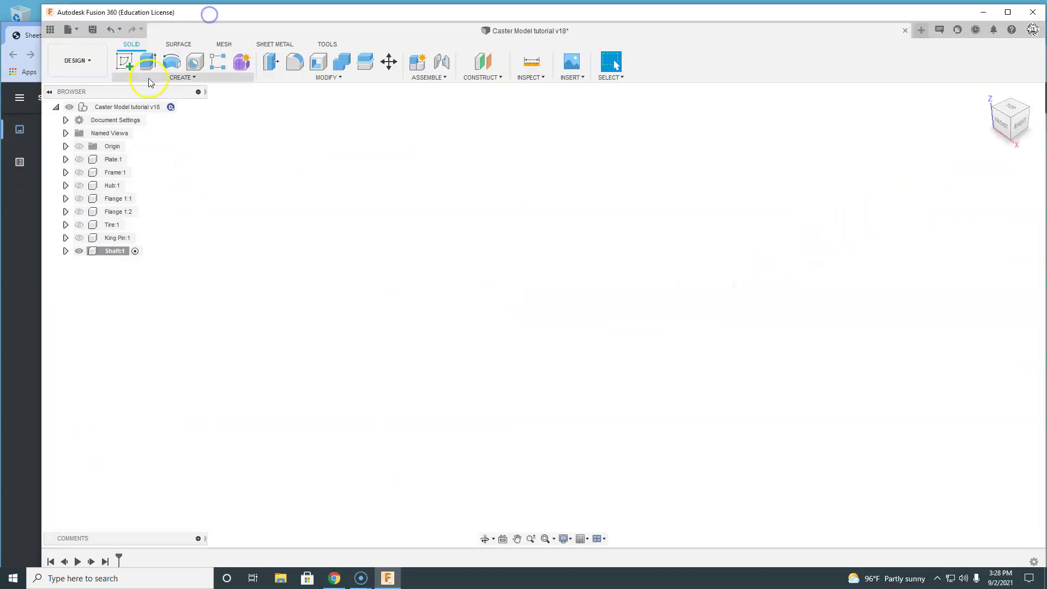
click(125, 61)
click(396, 275)
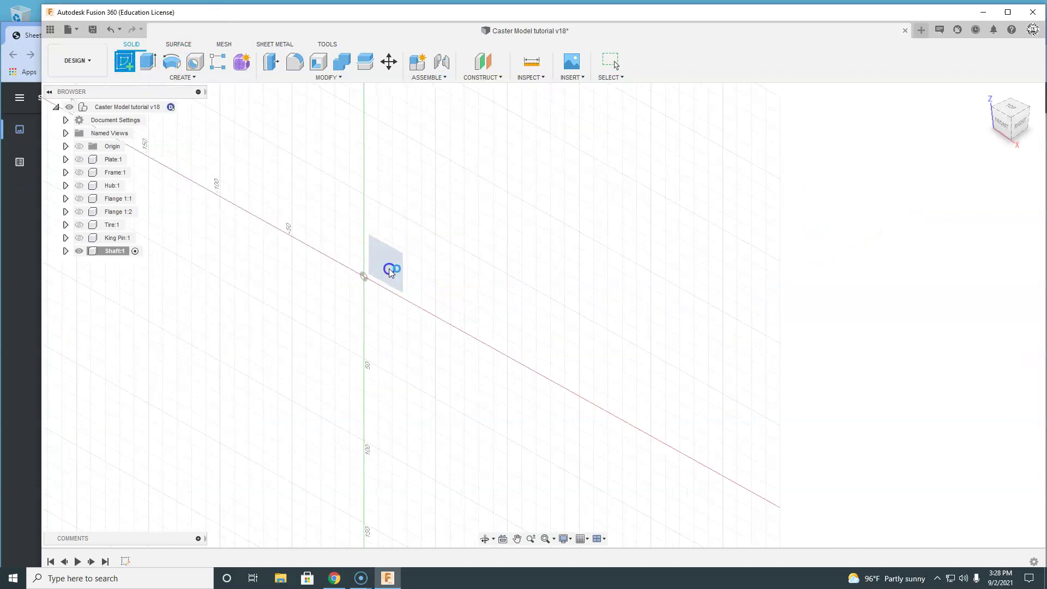
click(175, 66)
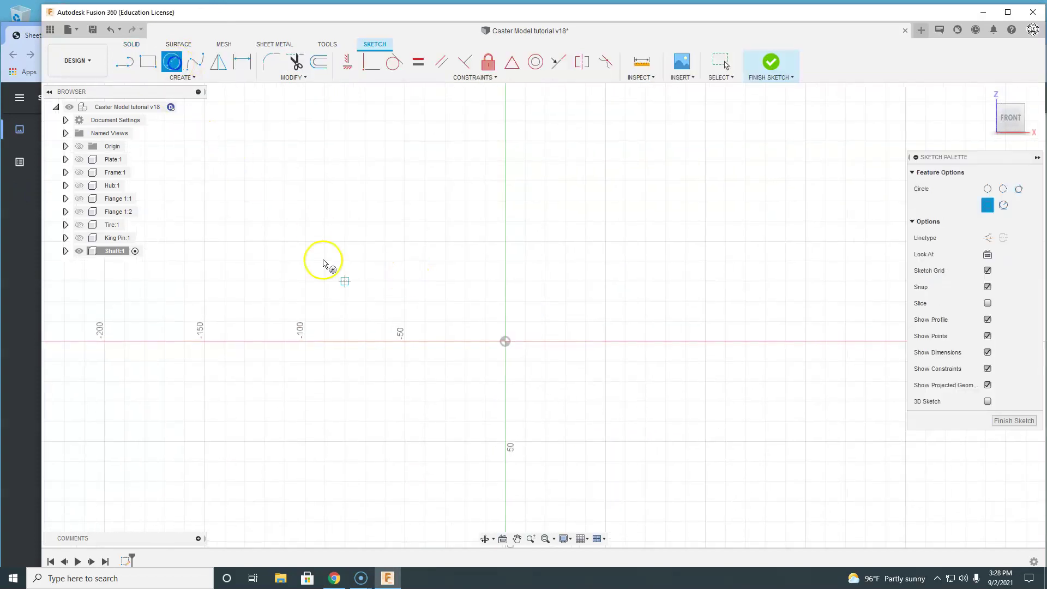
click(505, 341)
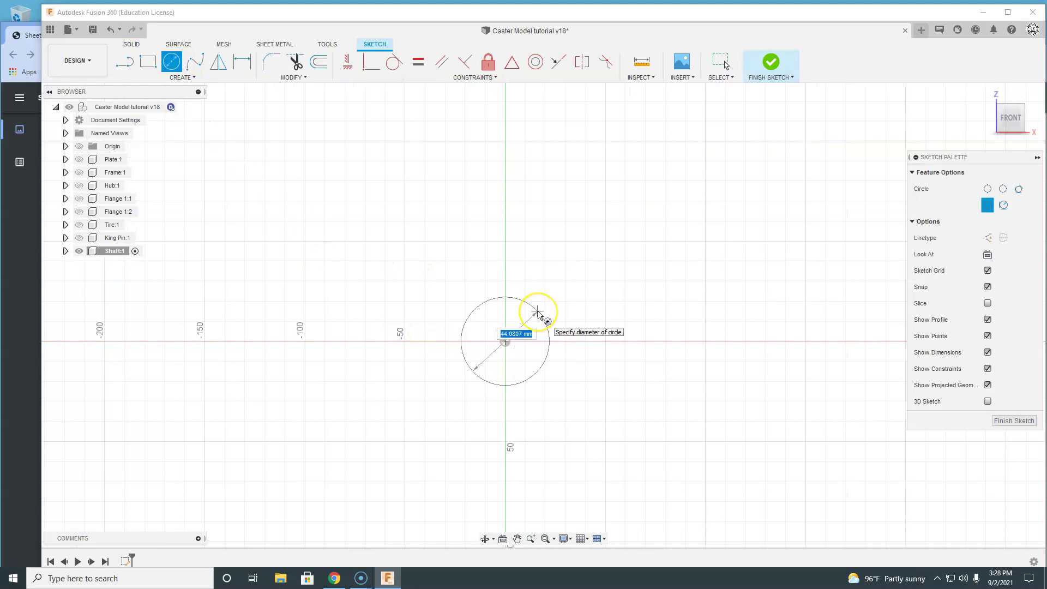
key(Return)
key(Escape)
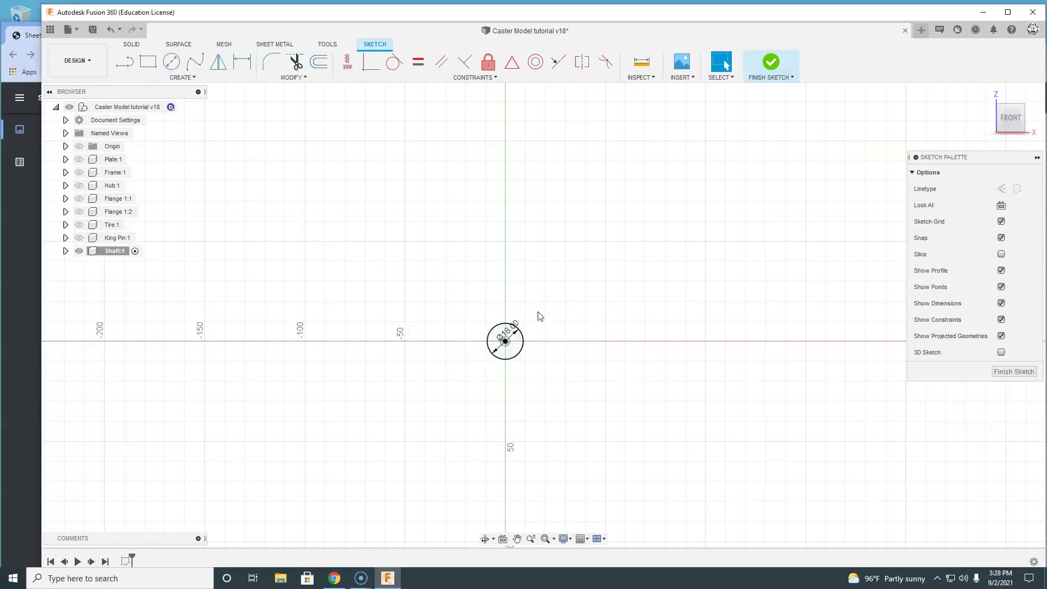
- Finish the sketch and extrude the circle 104 mm to one side as a new body
click(770, 62)
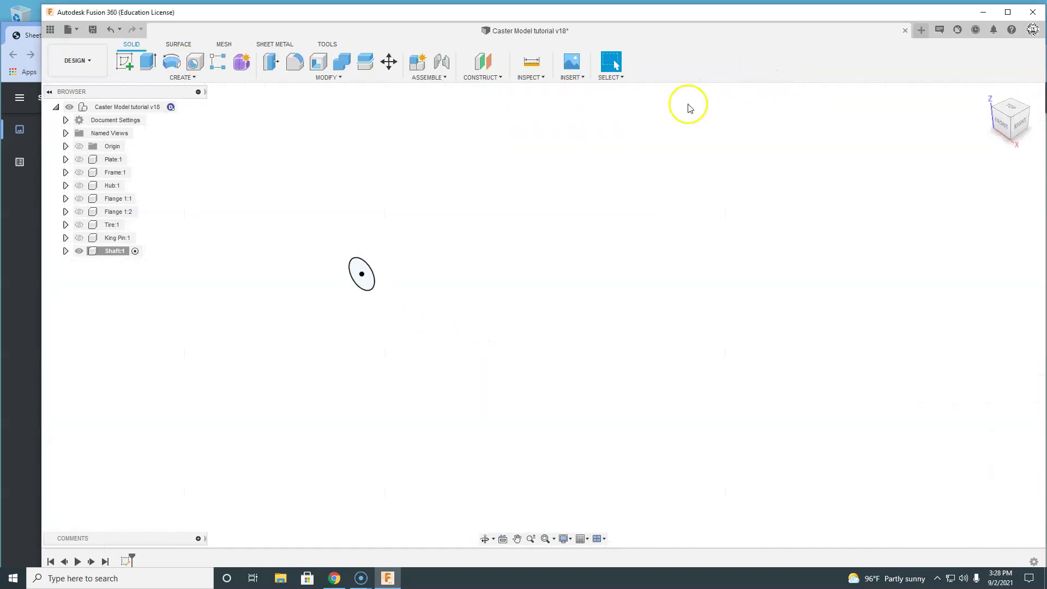
click(147, 62)
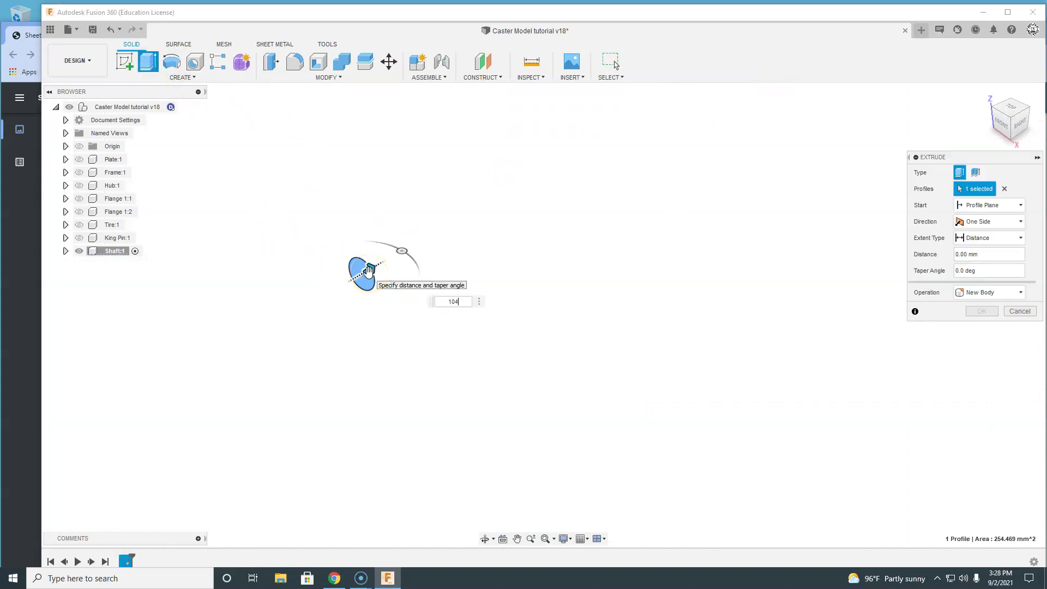
key(Return)
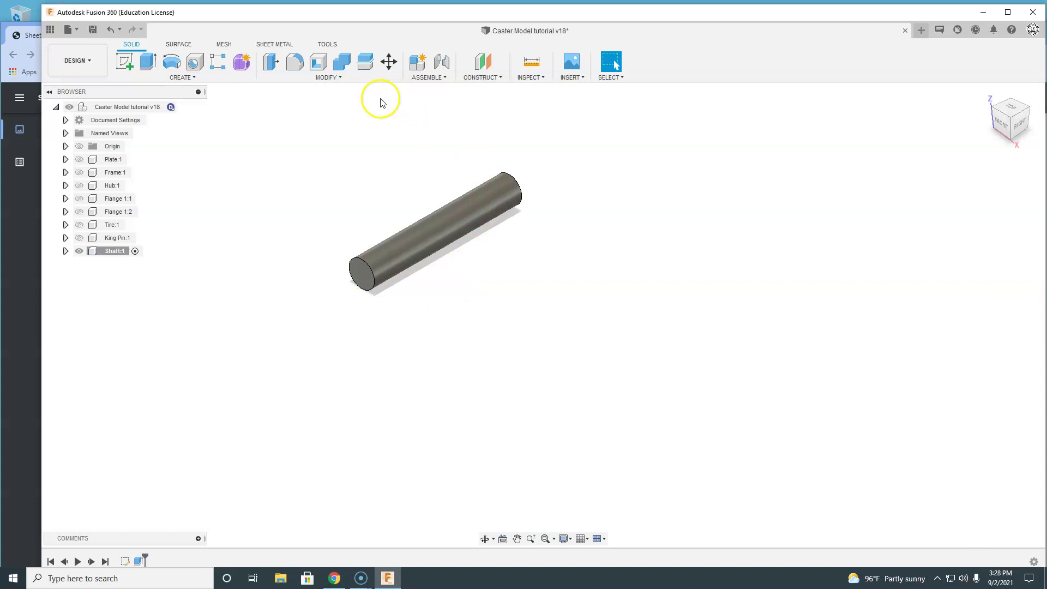
- Chamfer the circular edges at both ends of the shaft by 1 mm with the Equal Distance type
click(329, 77)
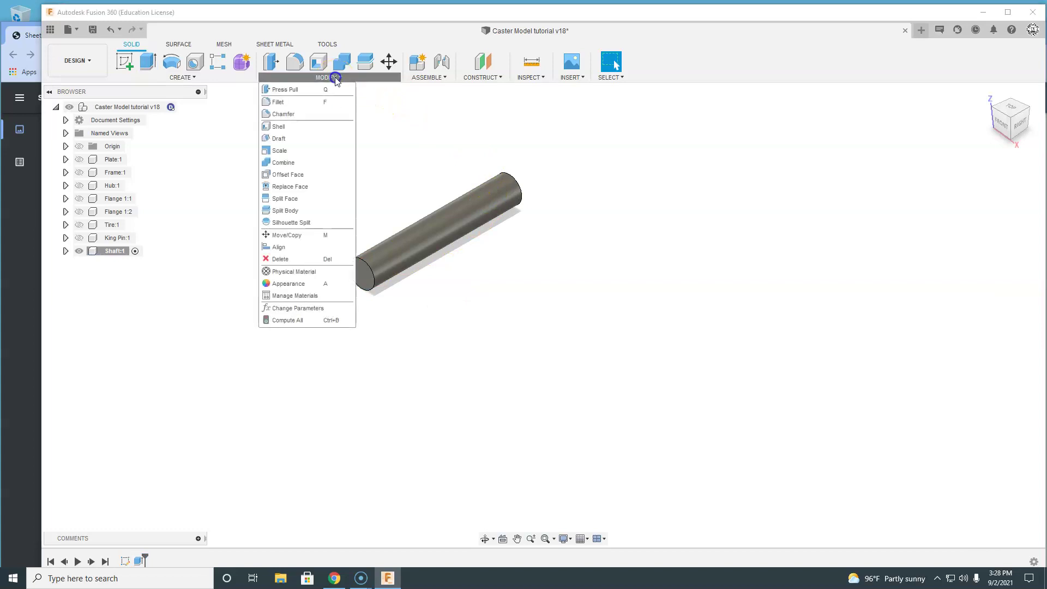
click(289, 115)
click(362, 262)
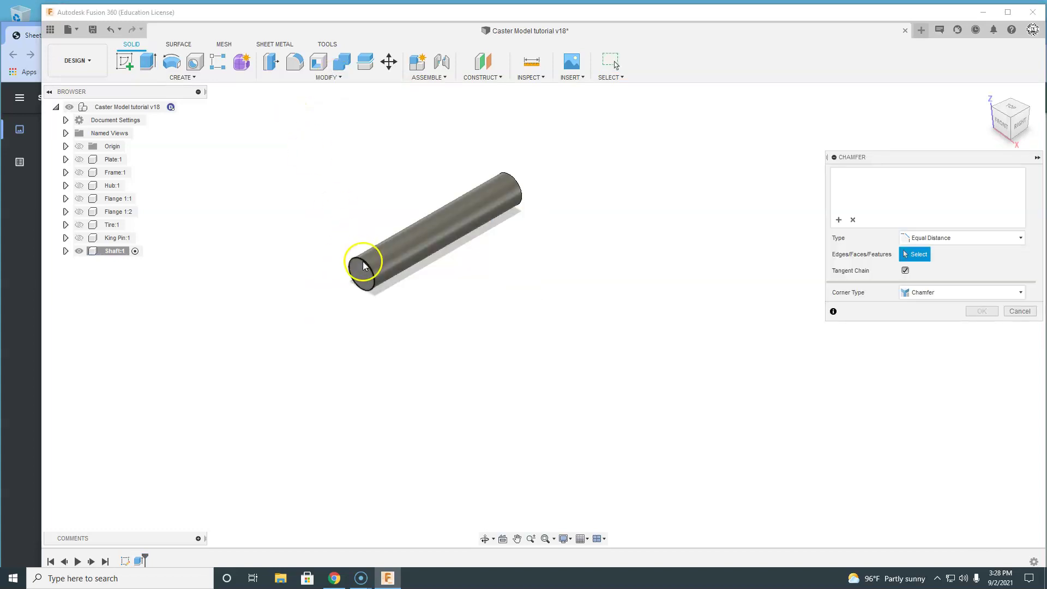
click(522, 190)
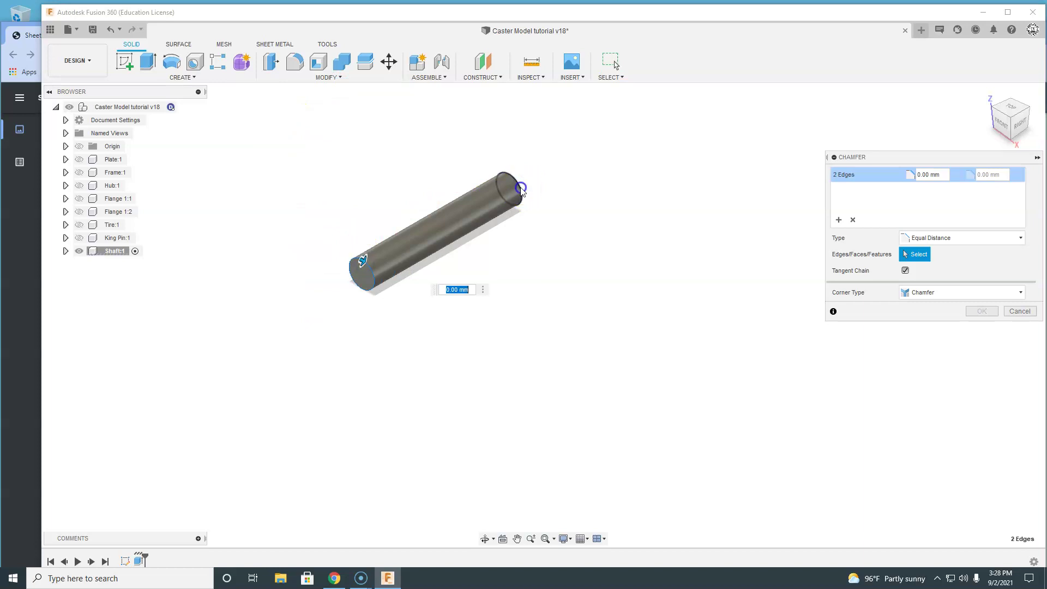
key(Return)
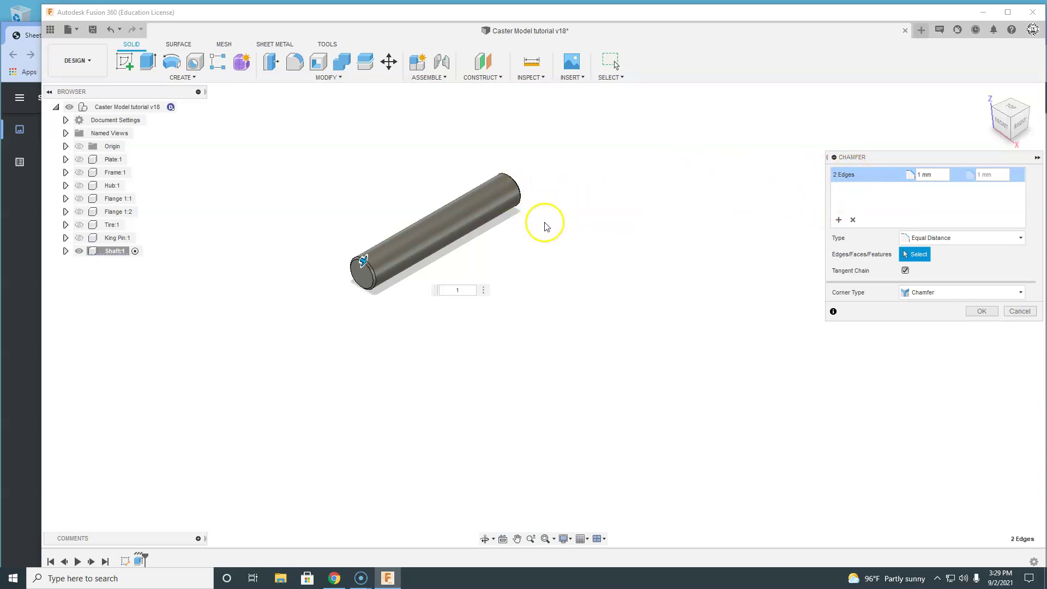
click(979, 311)
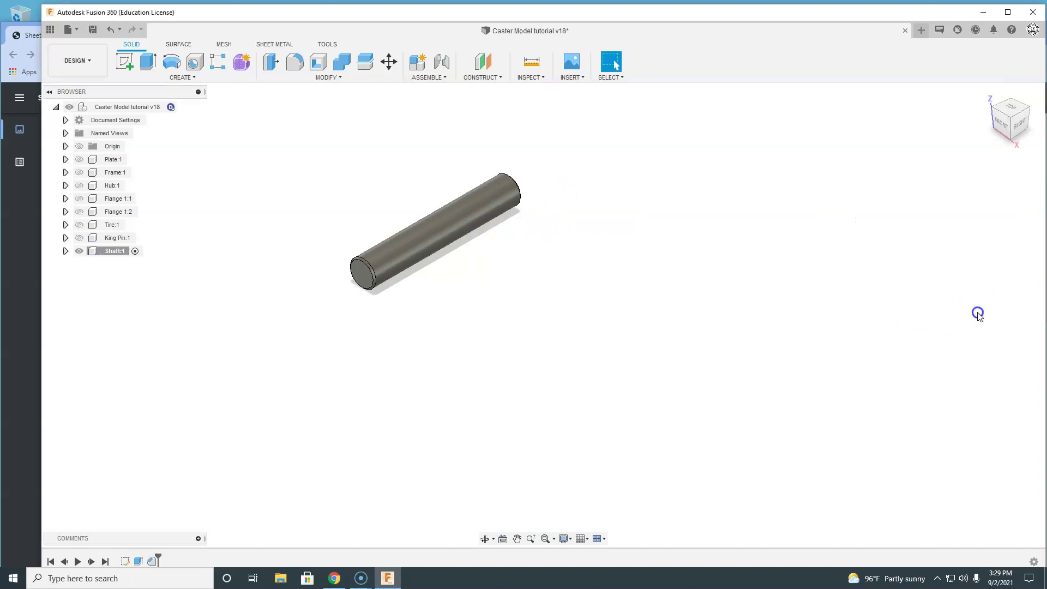
- Review the pan, zoom and orbit controls listed in Quick Setup and close it
mouse_move(598, 205)
shift+middle_down()
mouse_move(571, 227)
mouse_move(535, 231)
mouse_move(519, 169)
mouse_move(542, 175)
mouse_move(580, 159)
mouse_move(538, 194)
mouse_move(600, 183)
mouse_move(591, 201)
mouse_move(613, 203)
mouse_move(591, 215)
shift+middle_up()
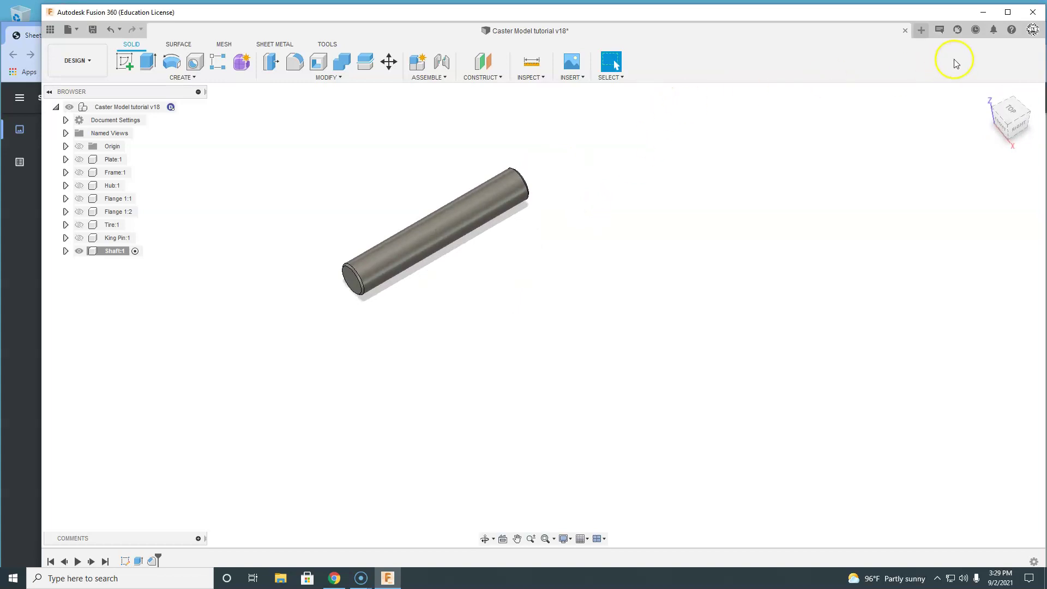
click(1011, 30)
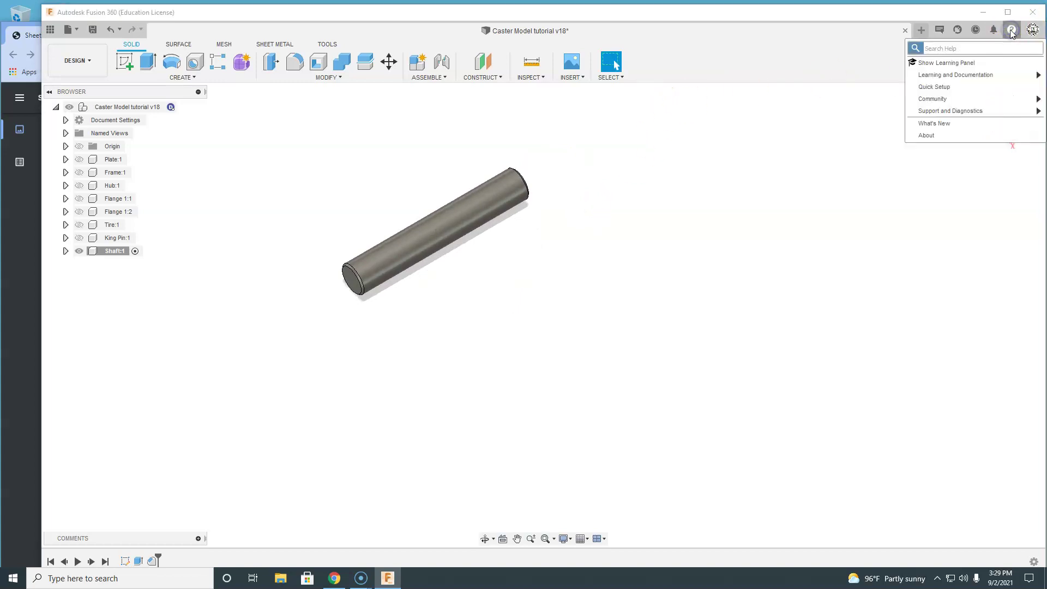
click(939, 87)
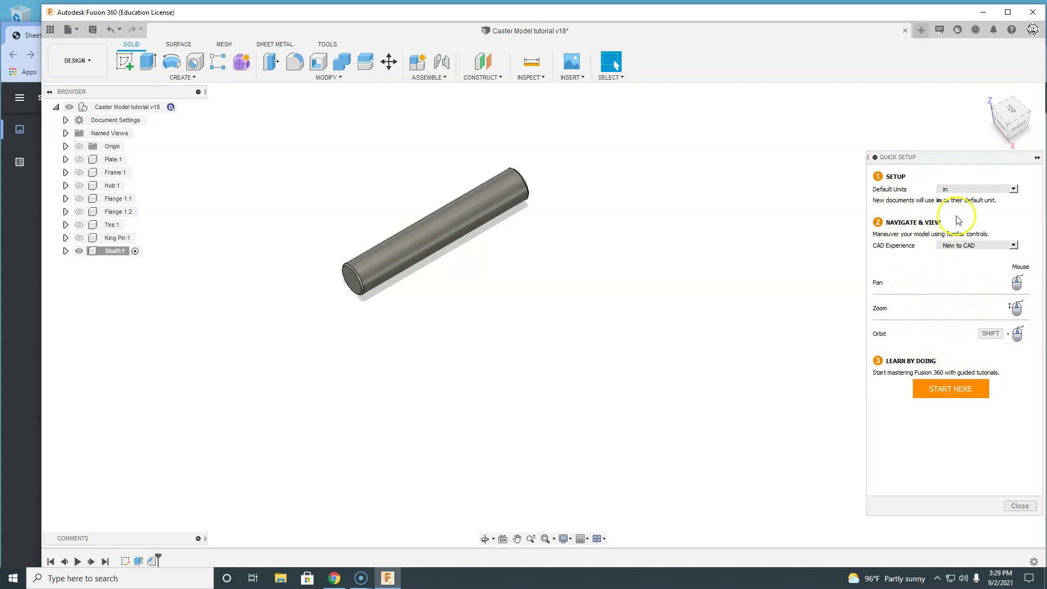
click(1018, 505)
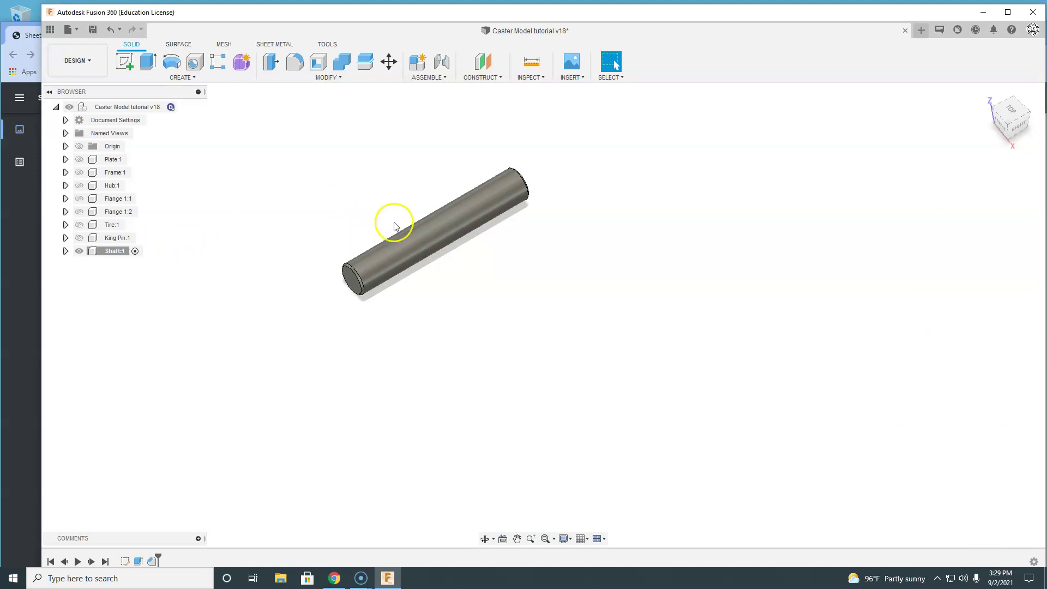
- Compare the shaft with its sheet in the Chrome PDF and, back in Fusion 360, save the design with the version description "shaft"
click(33, 274)
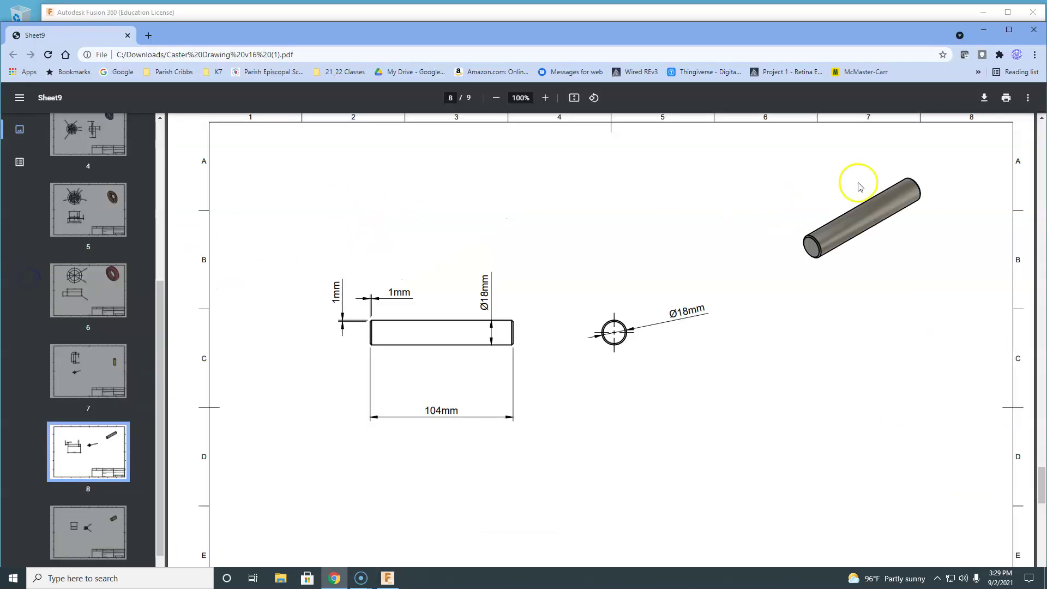
click(244, 10)
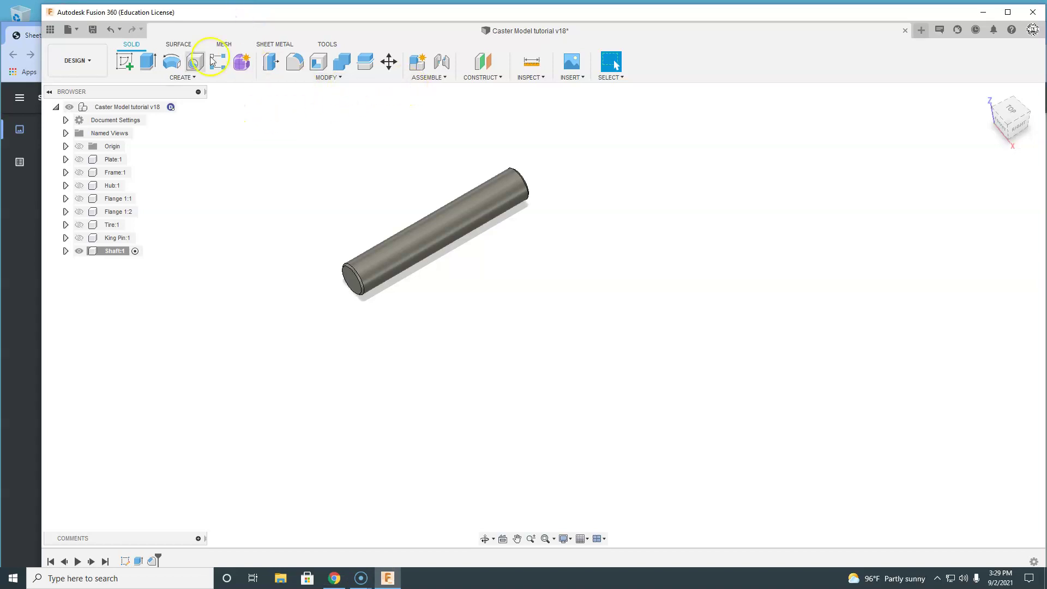
click(94, 30)
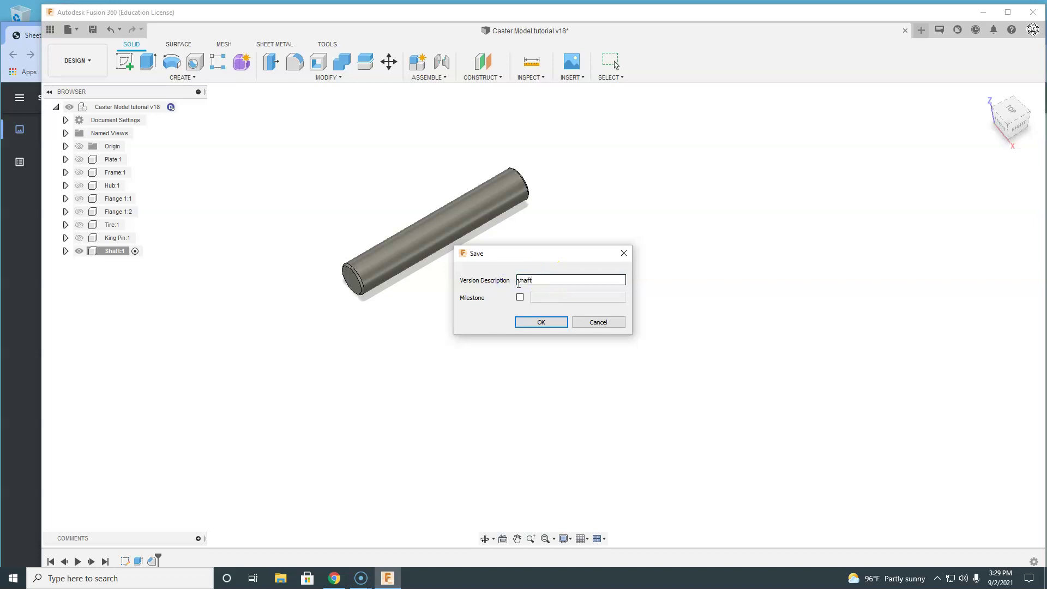
key(Return)
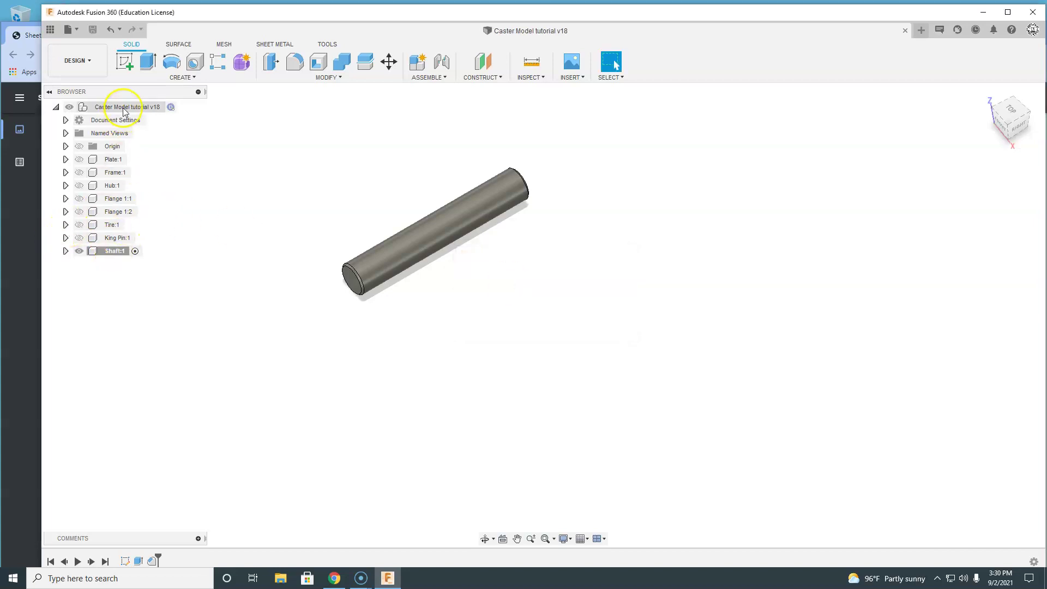
- Activate the top-level assembly and hide the Shaft component
click(184, 107)
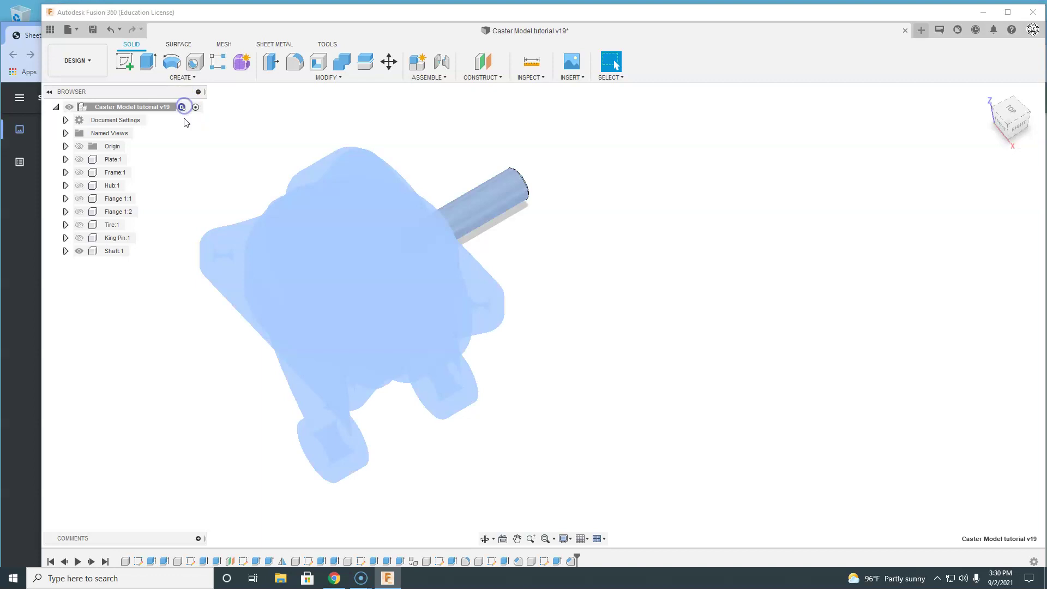
click(80, 252)
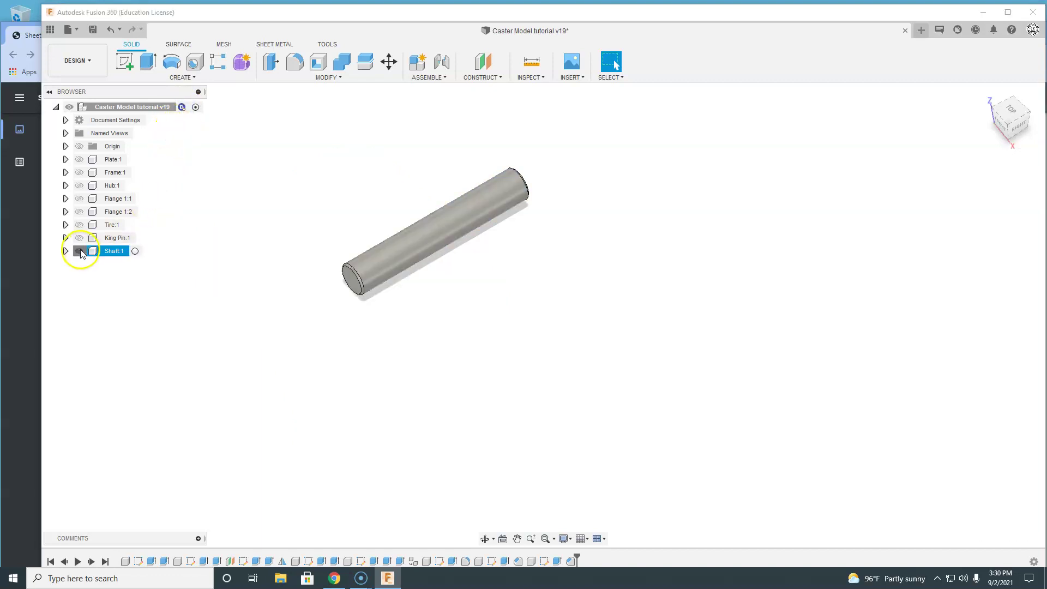
- Examine the Bushing sheet on page 9 of the Chrome PDF for its title, dimensions and orientation, and return to Fusion 360
click(32, 182)
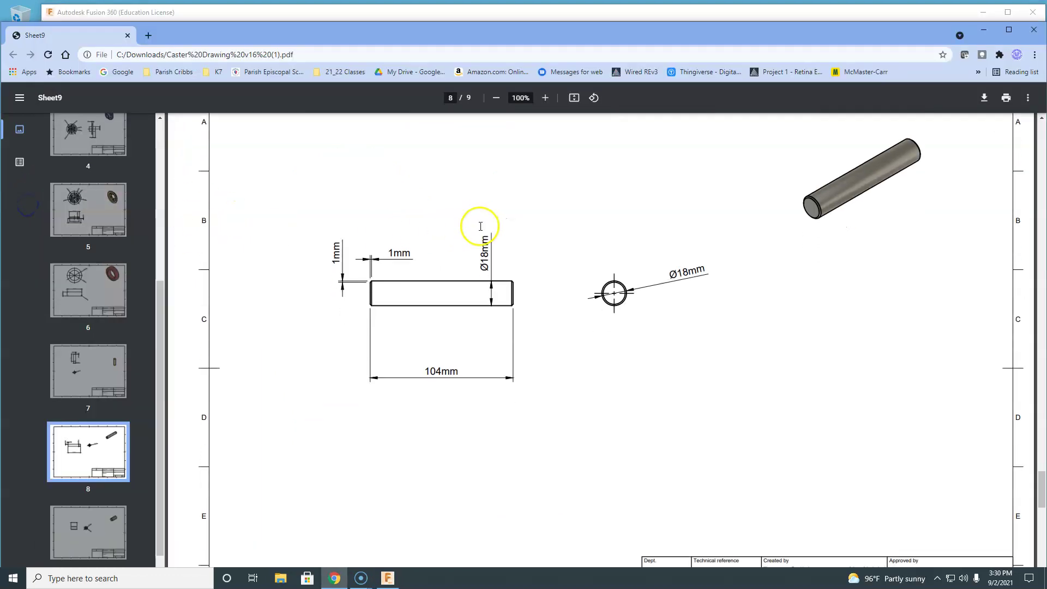
scroll(480, 227, down, 10)
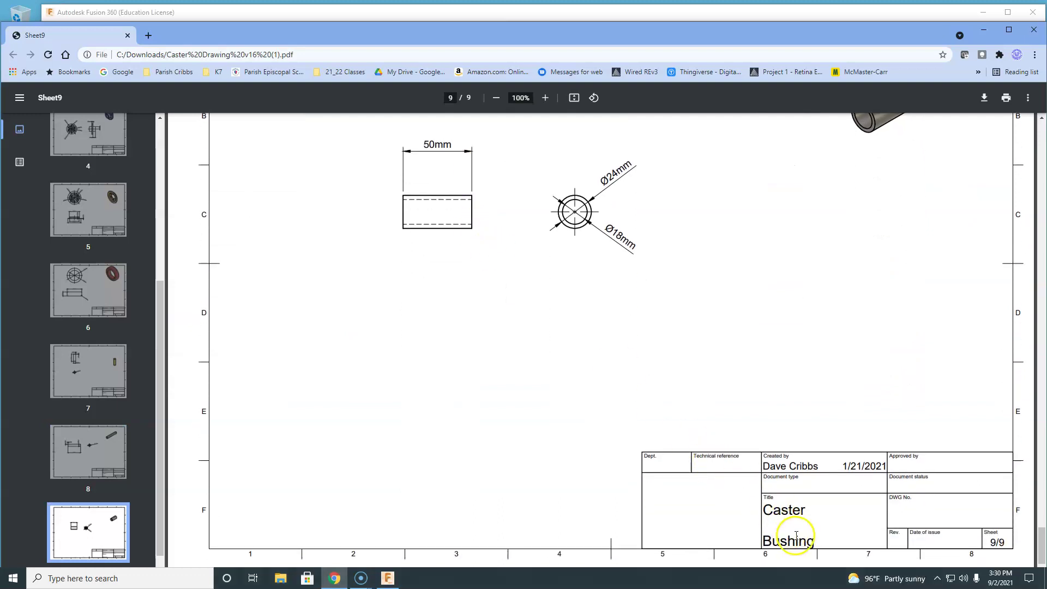
scroll(800, 526, up, 3)
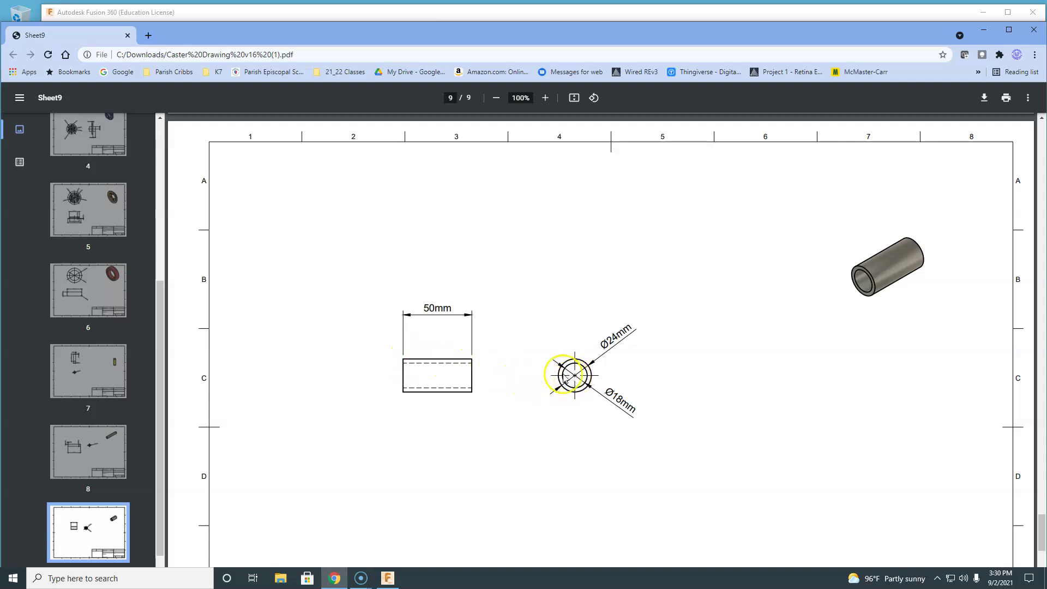
scroll(626, 398, down, 3)
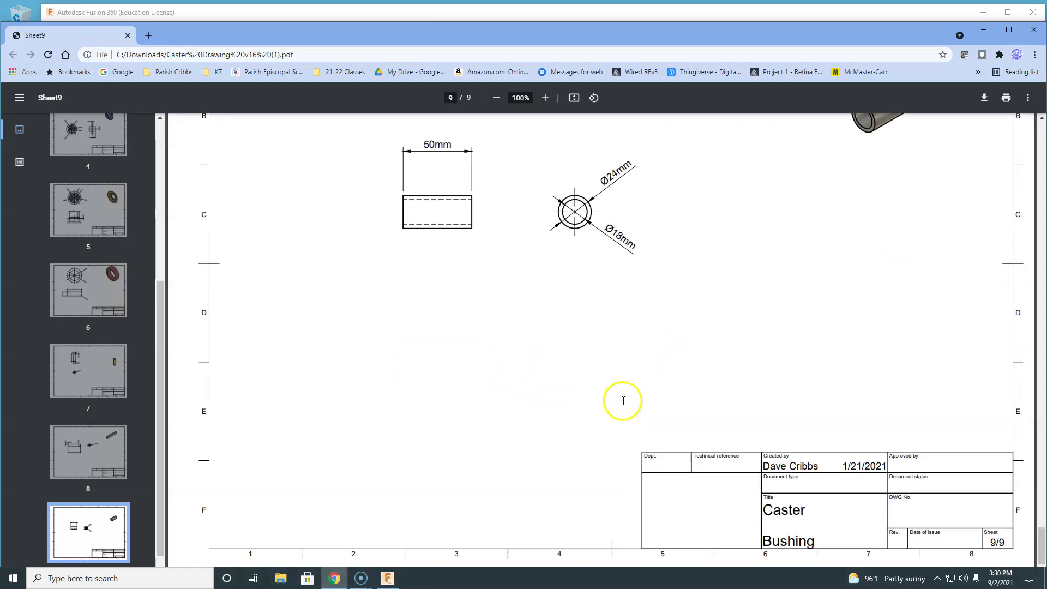
scroll(624, 401, up, 4)
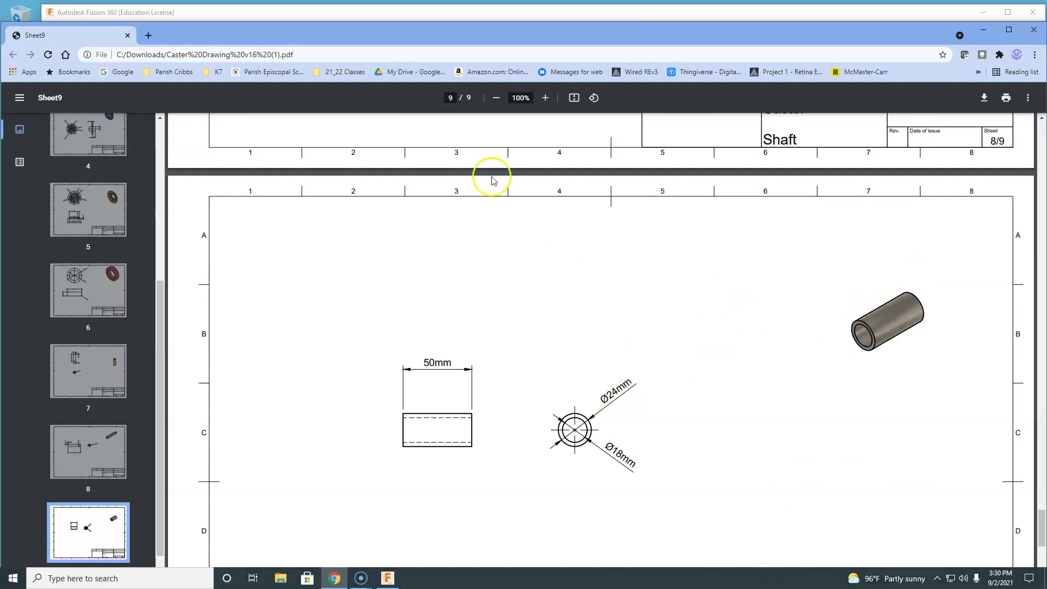
click(428, 12)
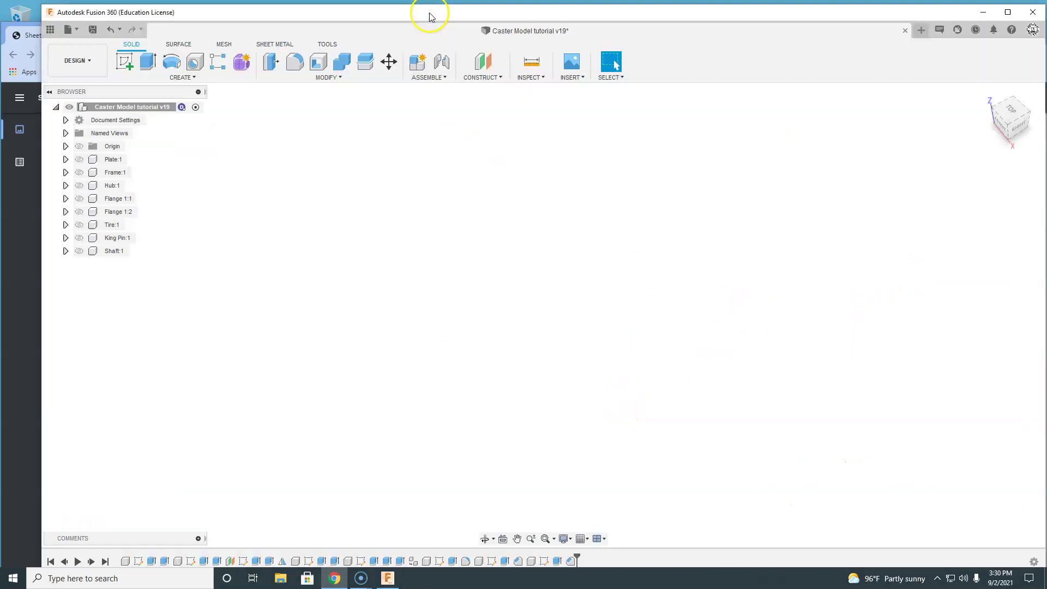
- Create an internal standard component named Bushing under the top-level assembly and activate it
right_click(135, 108)
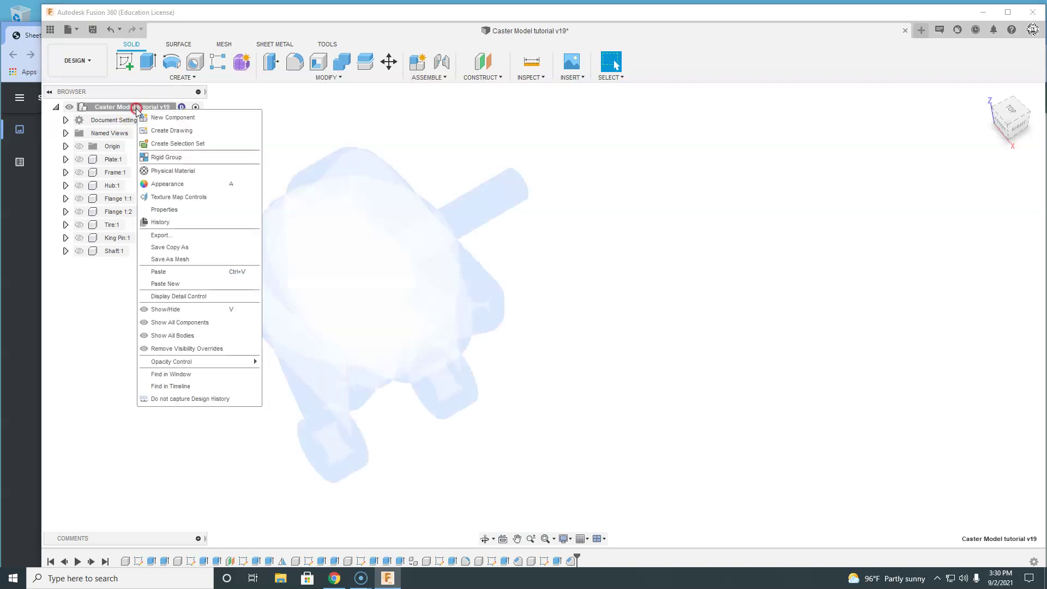
click(159, 118)
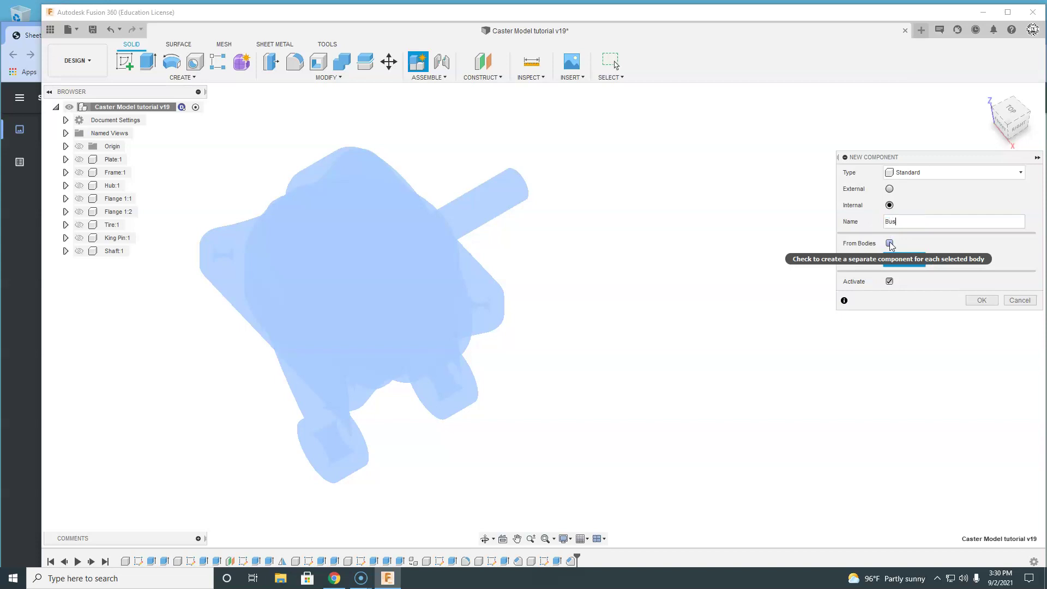
click(932, 188)
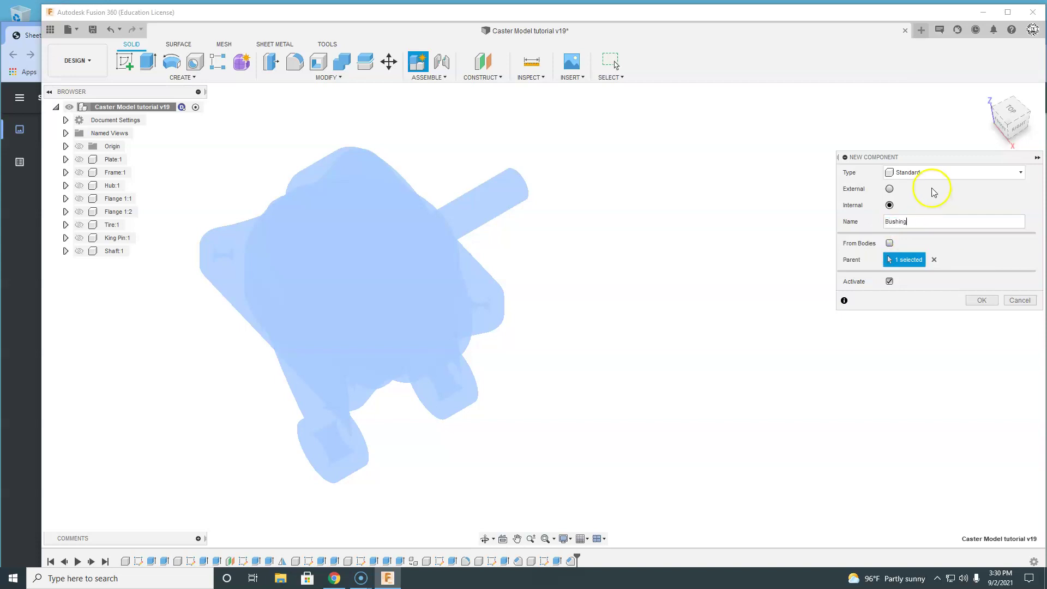
click(982, 300)
- Start a sketch on the front plane of the Bushing component
click(133, 65)
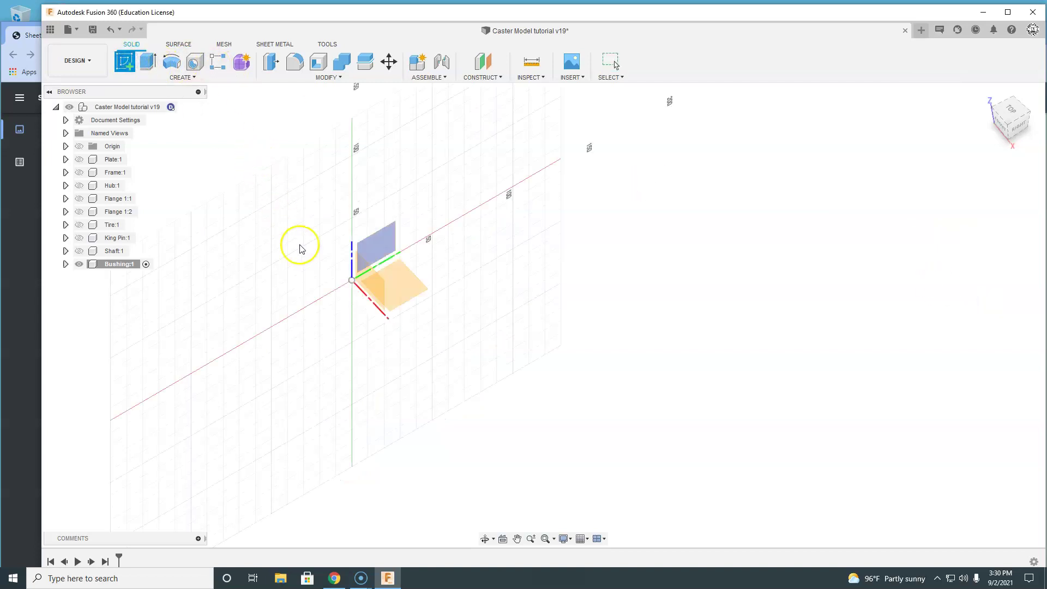
click(369, 283)
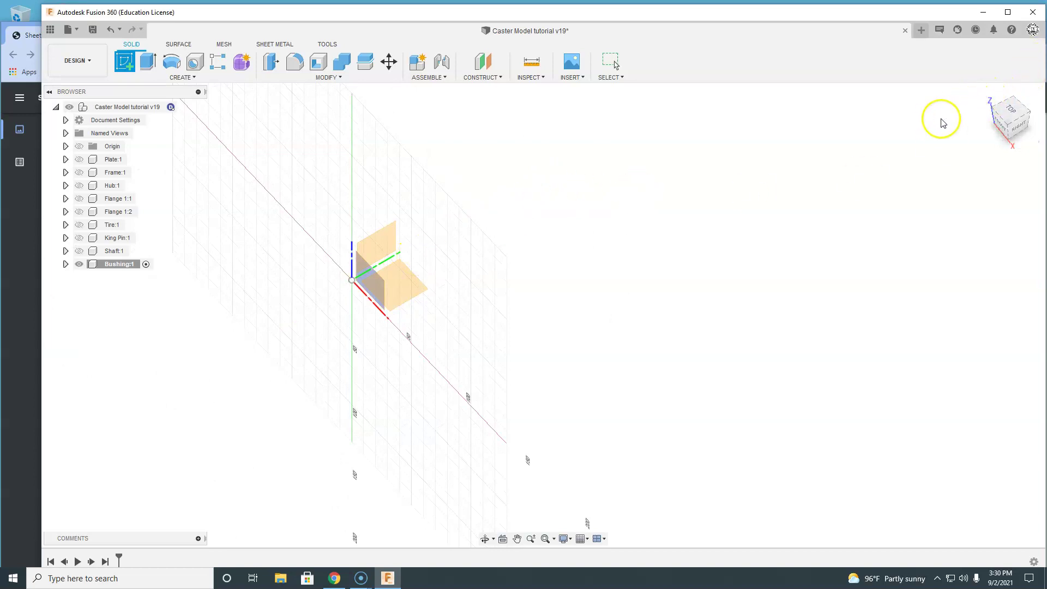
click(987, 96)
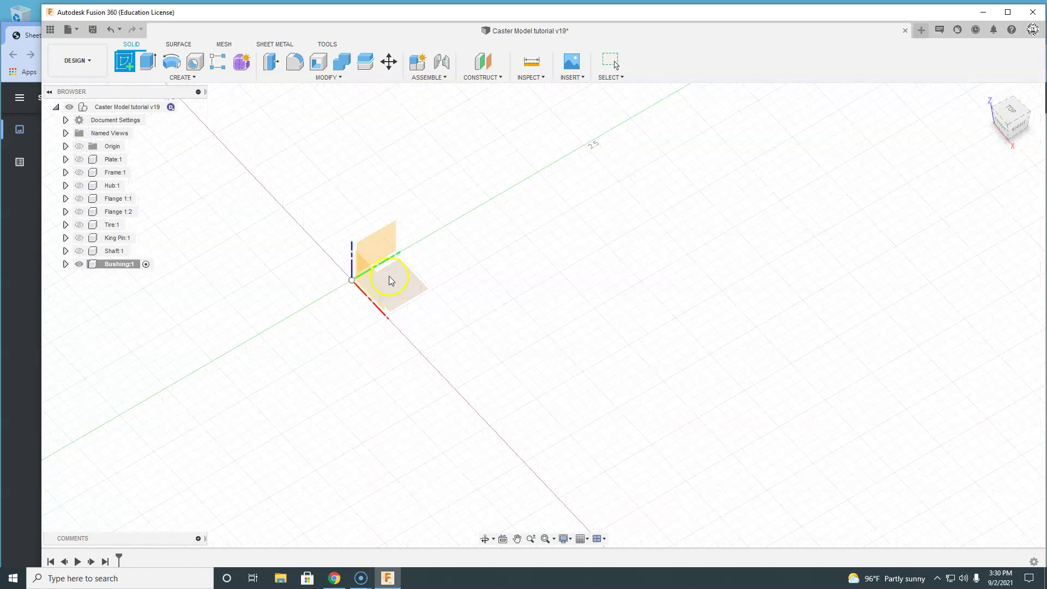
click(1003, 127)
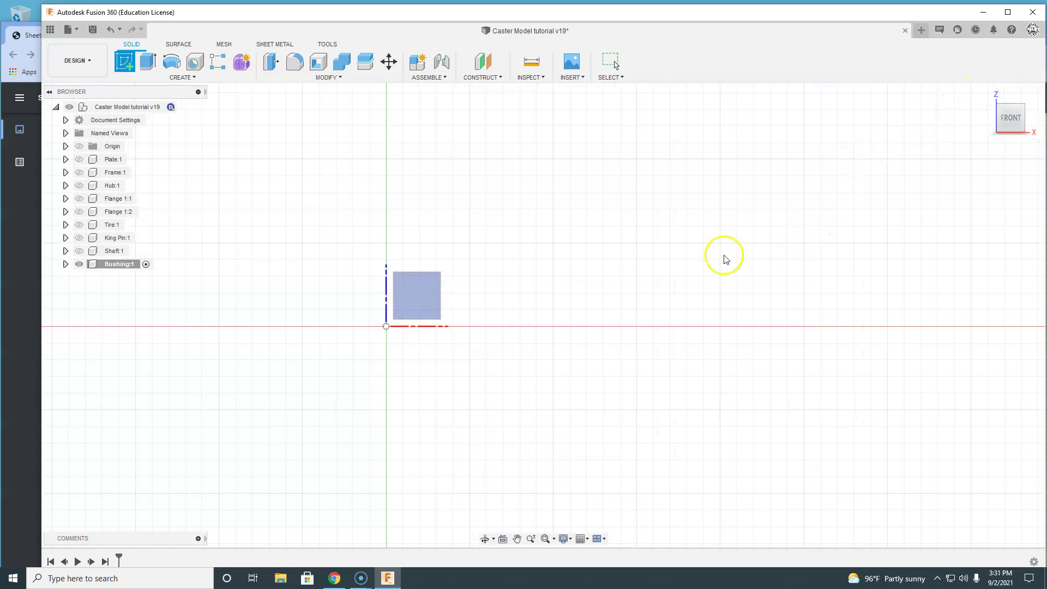
click(435, 284)
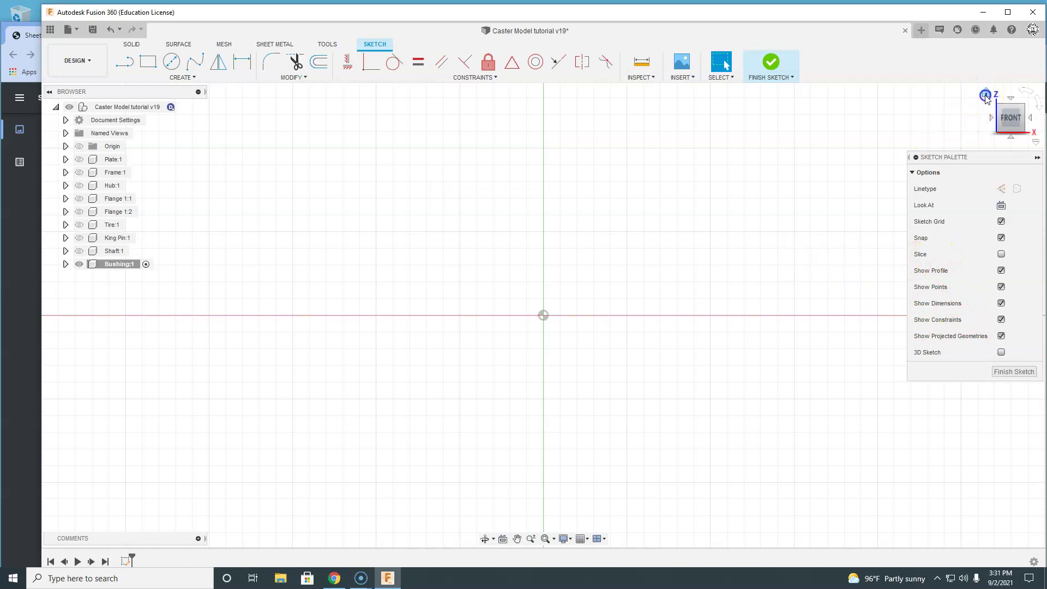
- Show the Bushing component's origin planes and axes and inspect the sketch plane's orientation from the right and home views
click(986, 97)
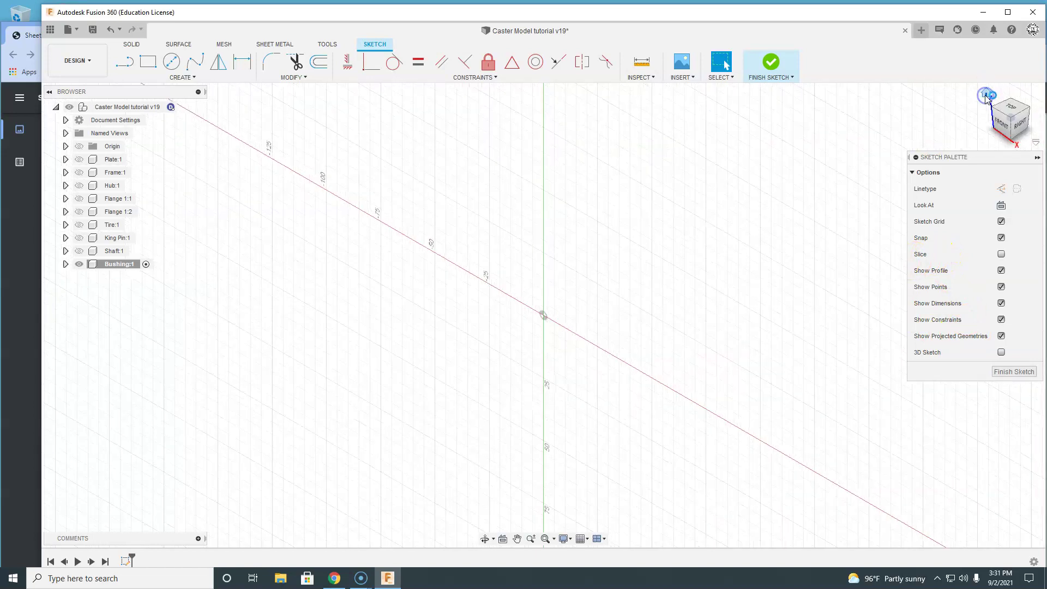
click(1019, 117)
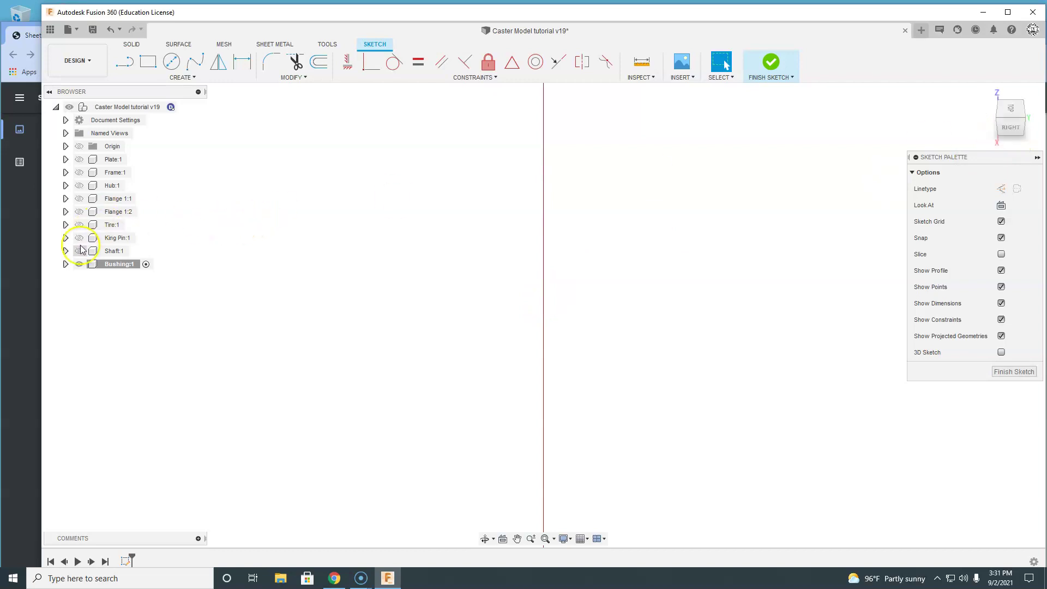
click(66, 264)
click(89, 278)
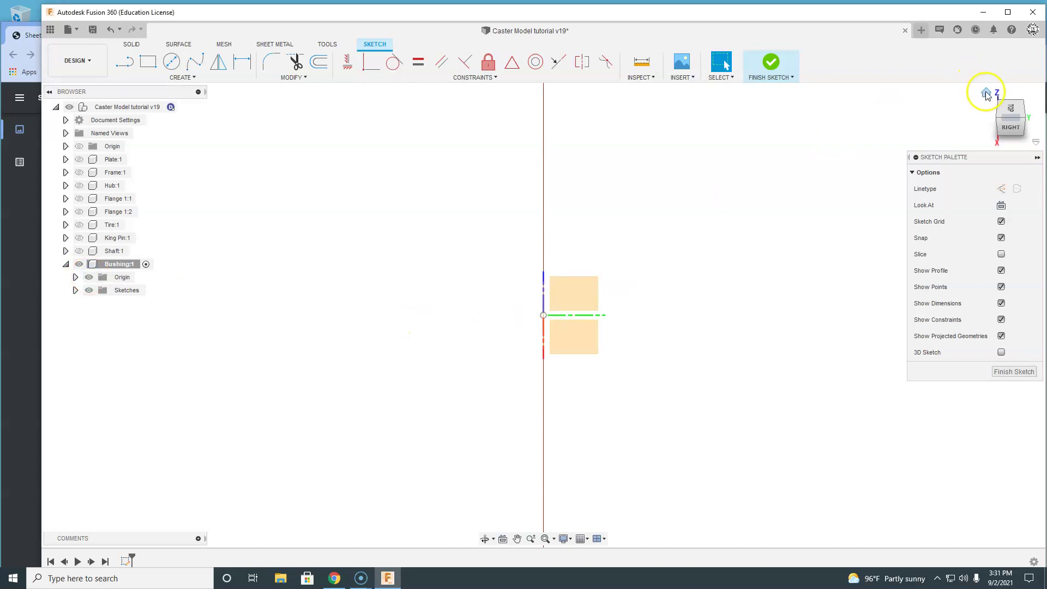
click(987, 94)
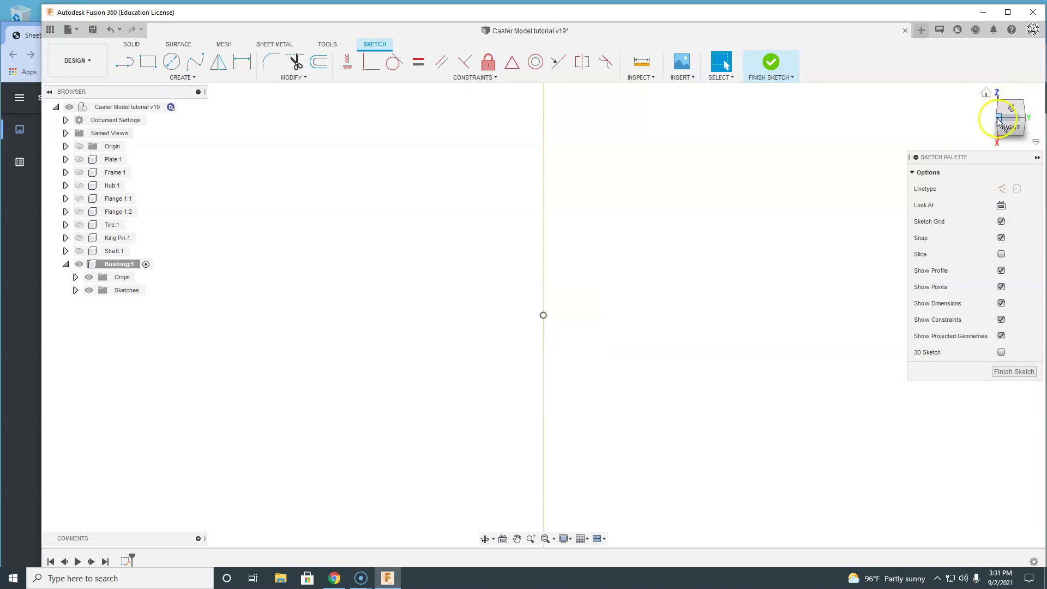
click(998, 119)
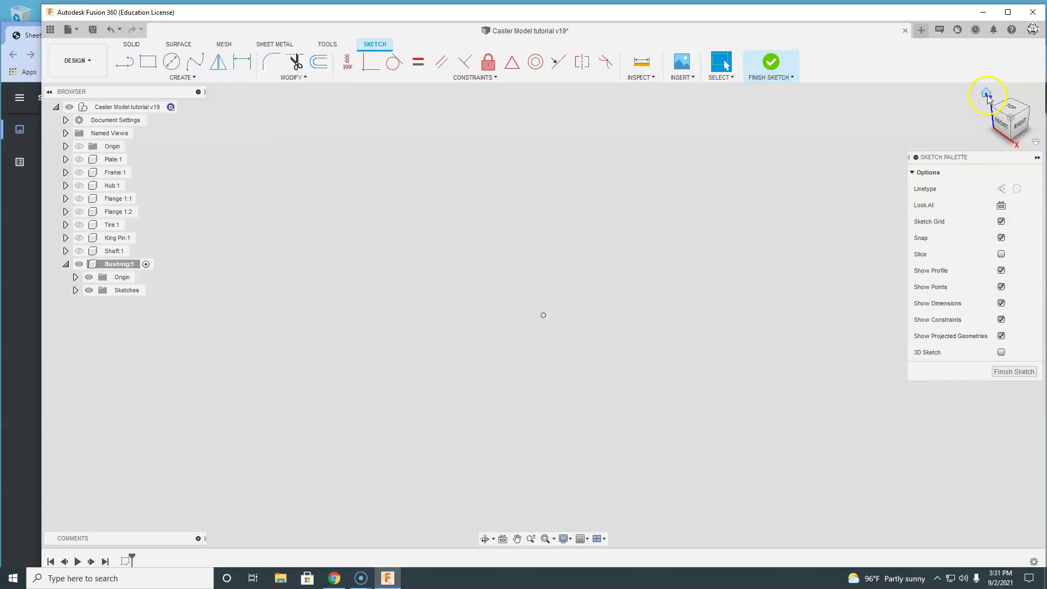
click(988, 96)
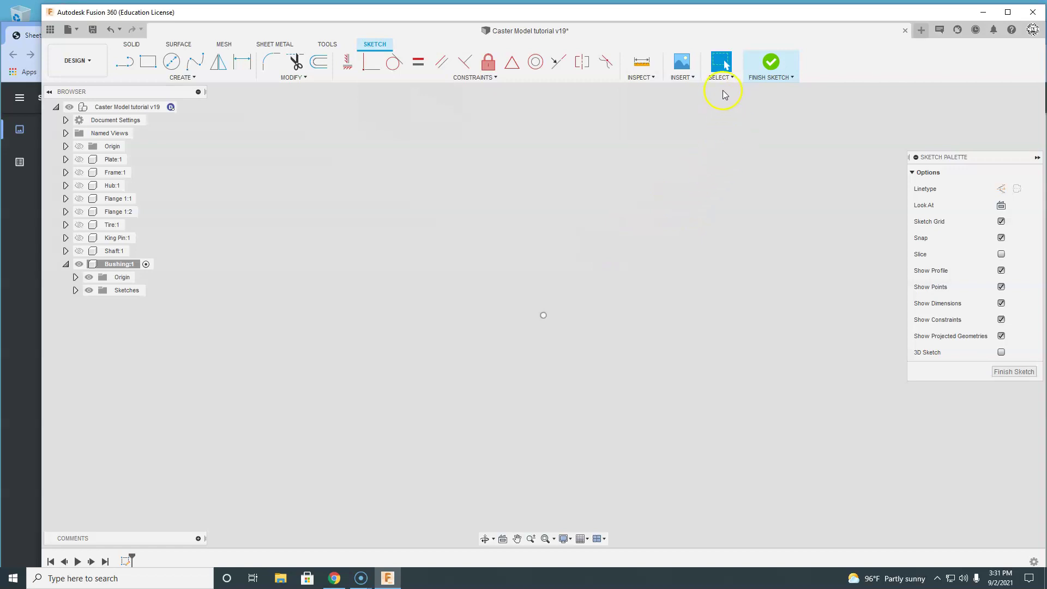
- Finish the empty bushing sketch and save the design with the version description "bushing"
click(771, 63)
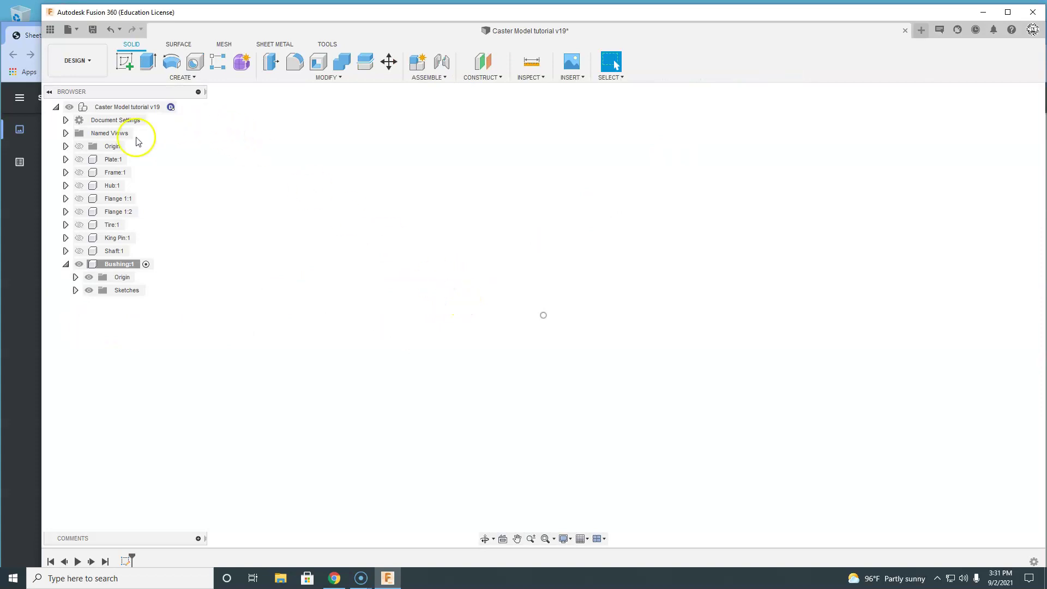
click(91, 29)
click(554, 276)
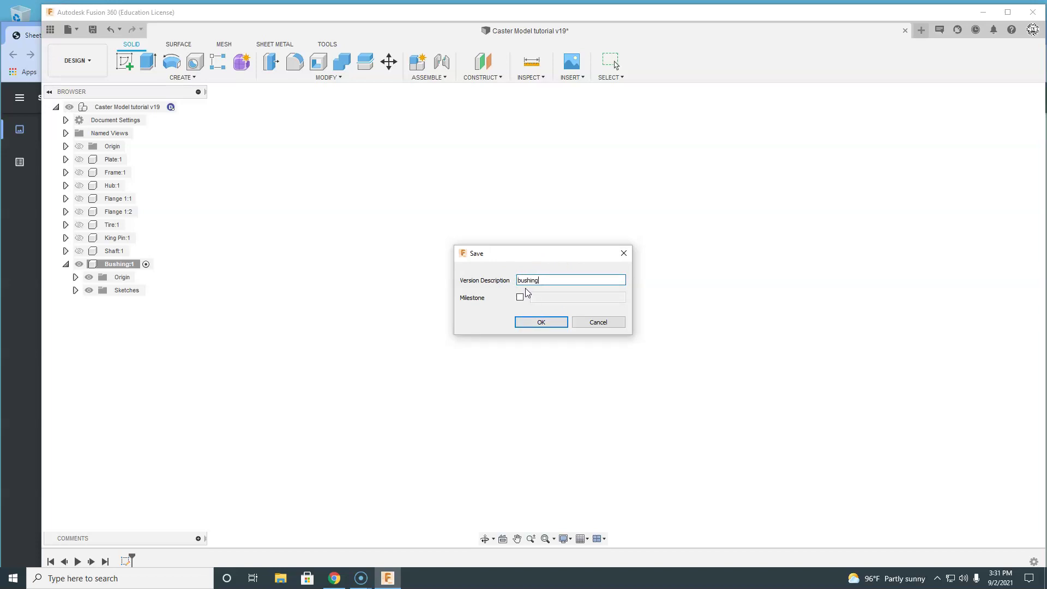
click(538, 322)
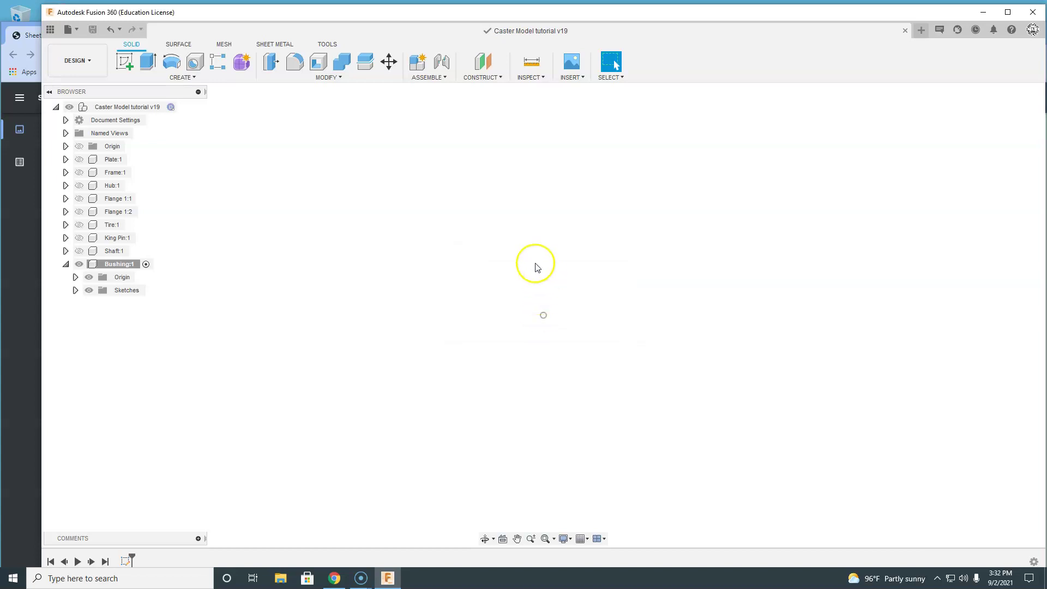
- Reopen Sketch1 of the Bushing component for editing
click(76, 290)
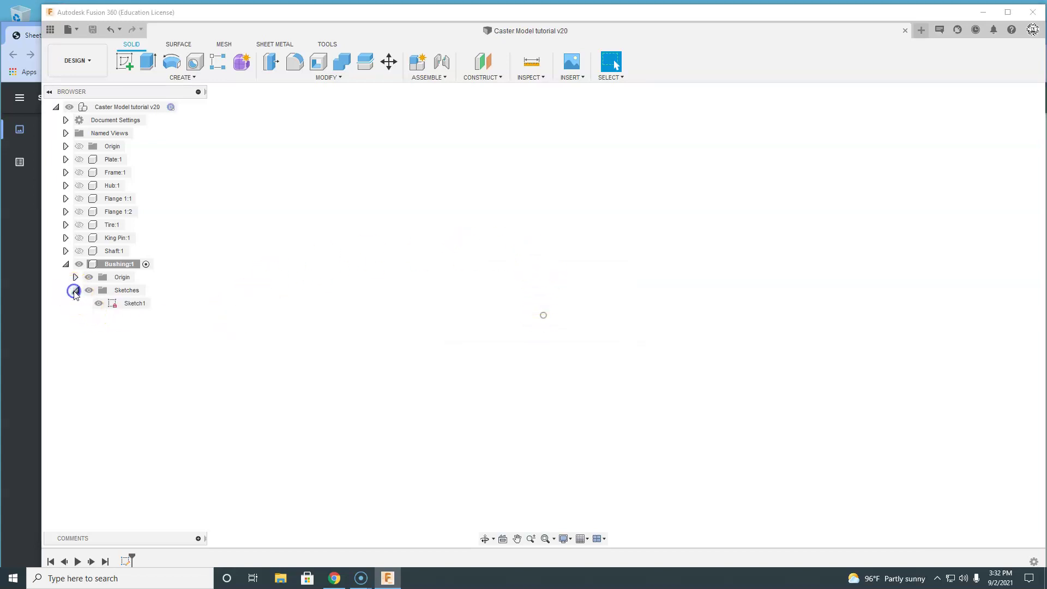
right_click(131, 308)
click(152, 341)
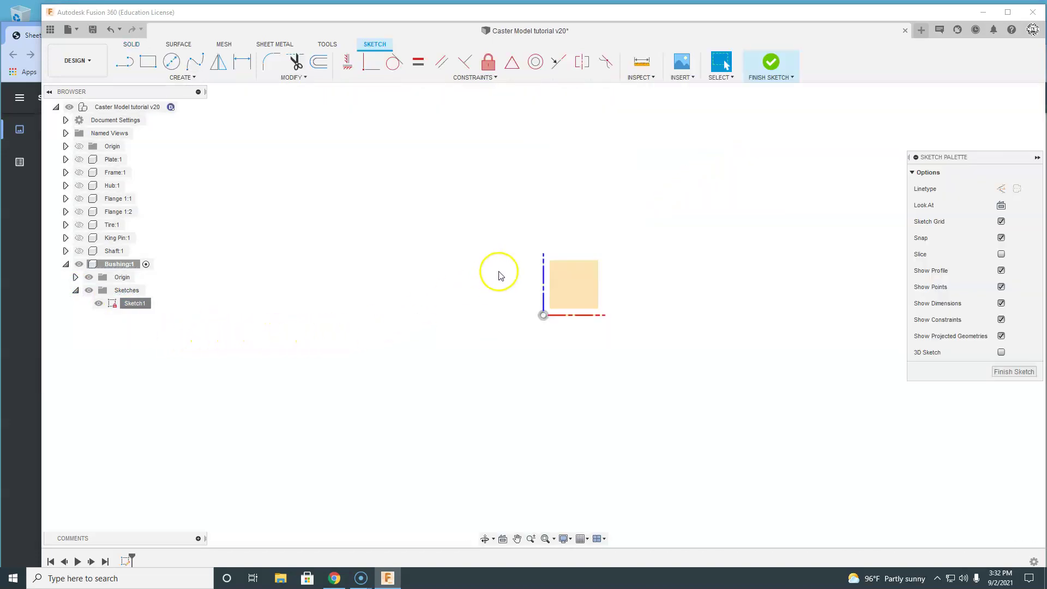
- Hide the Bushing component's origin and examine the grid, visual style and camera display settings
click(90, 278)
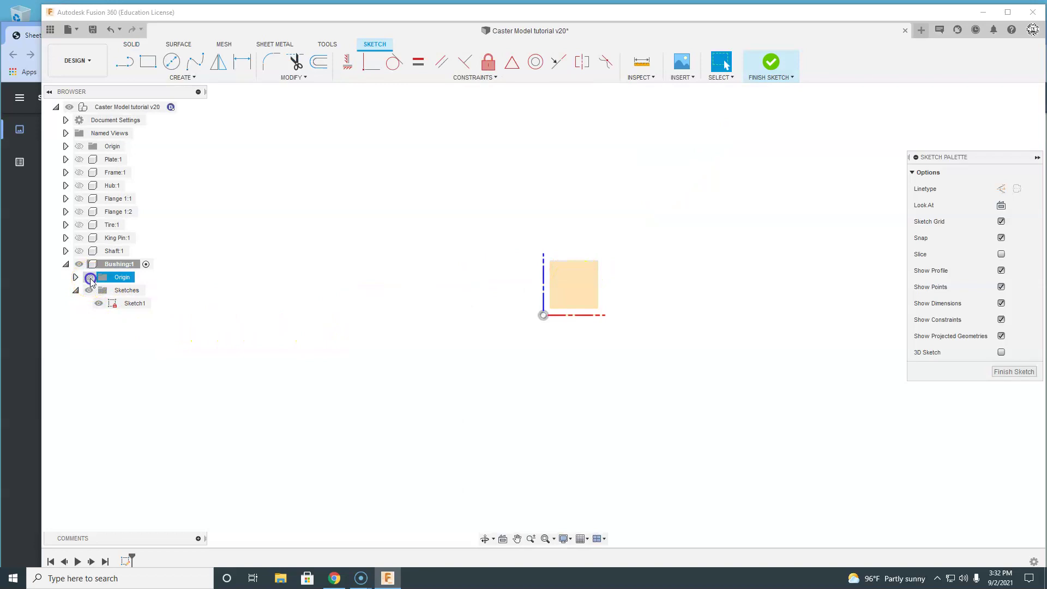
click(90, 279)
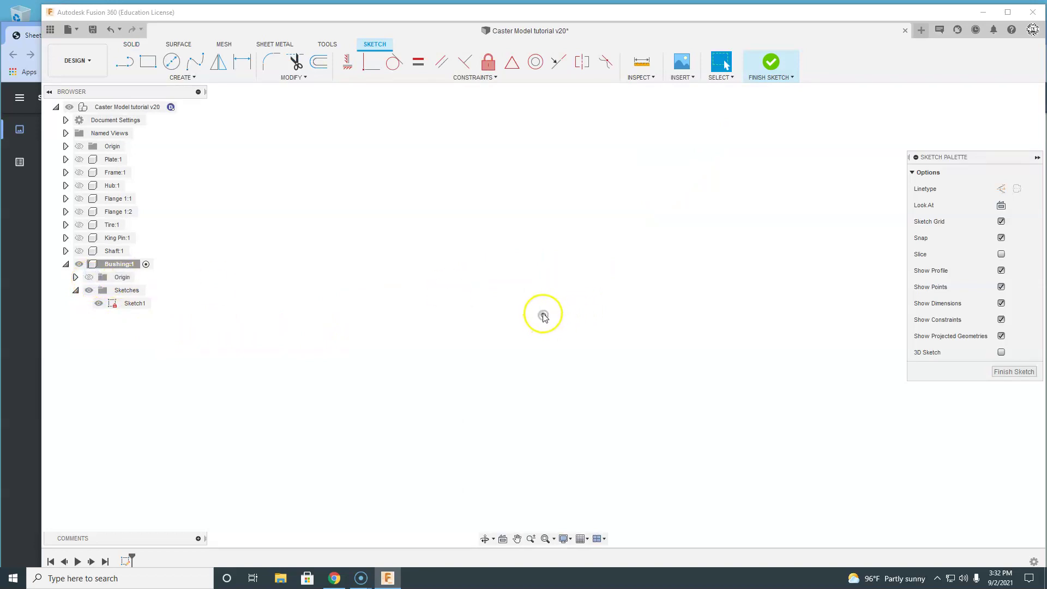
click(587, 540)
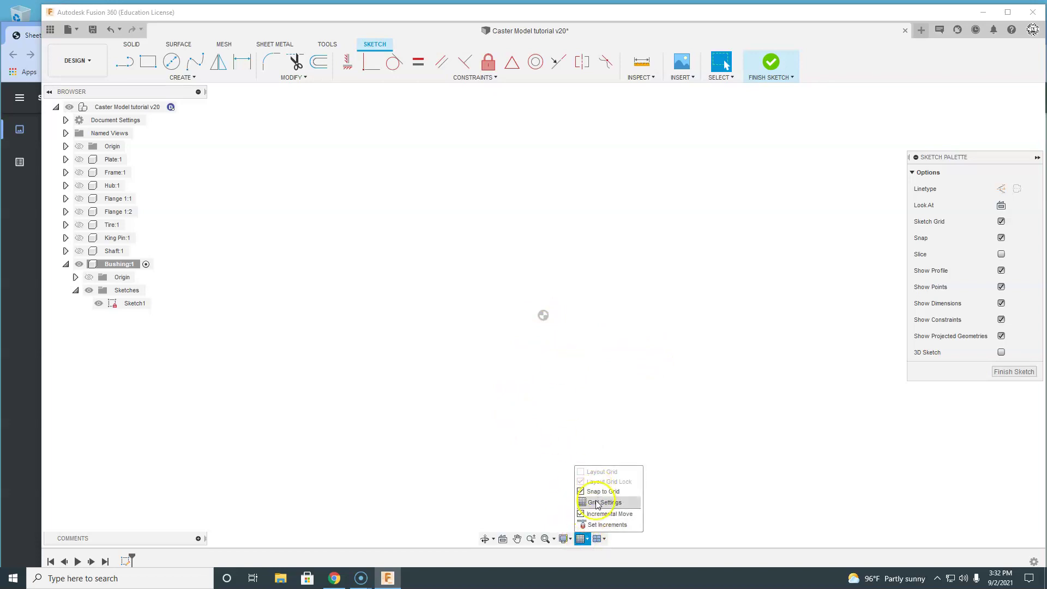
click(564, 539)
mouse_move(594, 443)
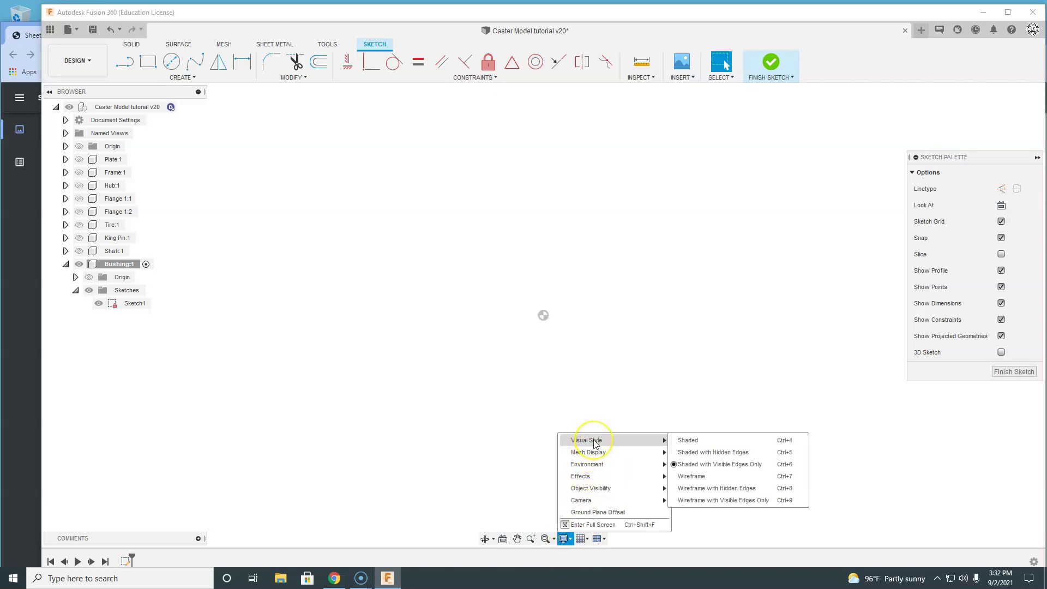
mouse_move(598, 468)
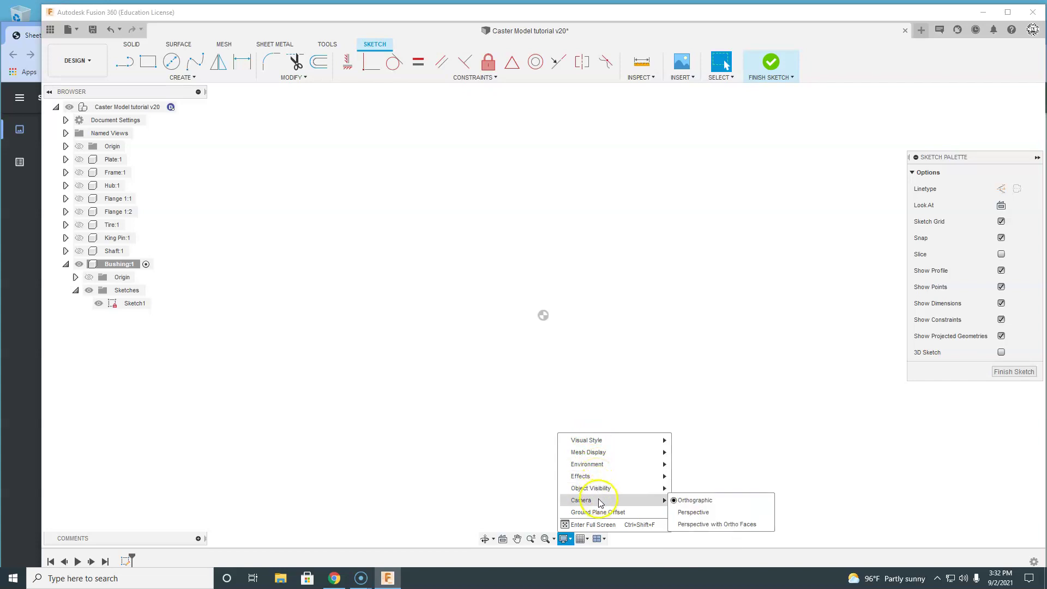
click(660, 403)
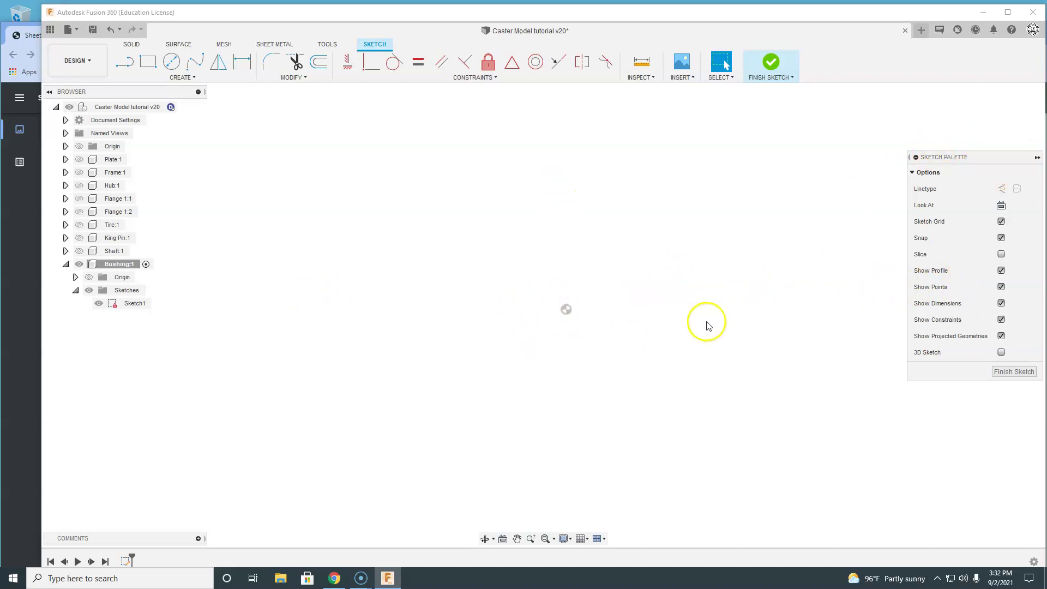
- Finish the empty sketch and delete Sketch1 from the Bushing component
click(172, 63)
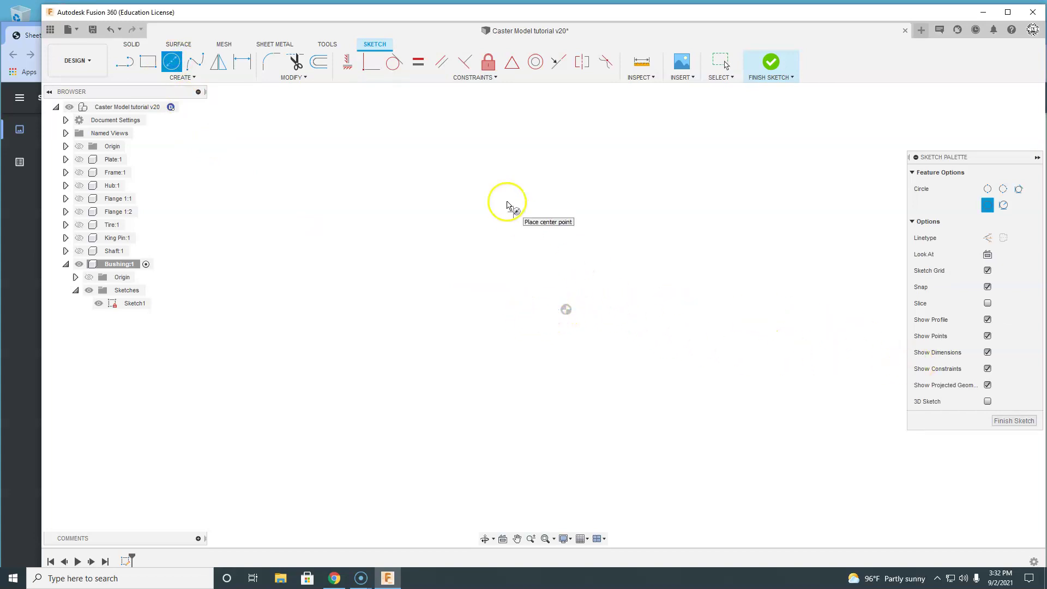
key(Escape)
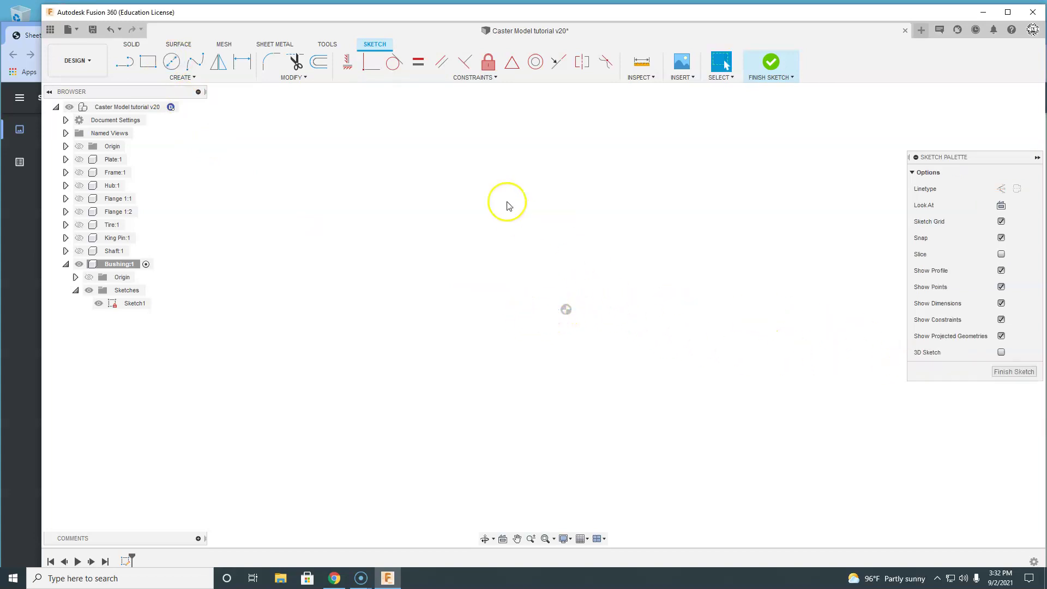
click(771, 64)
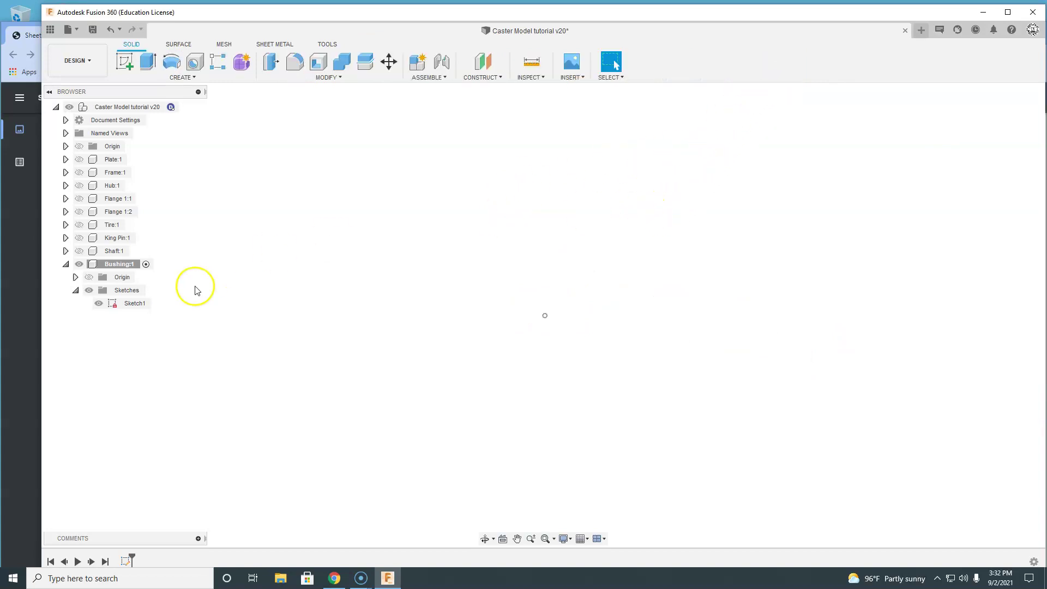
right_click(129, 304)
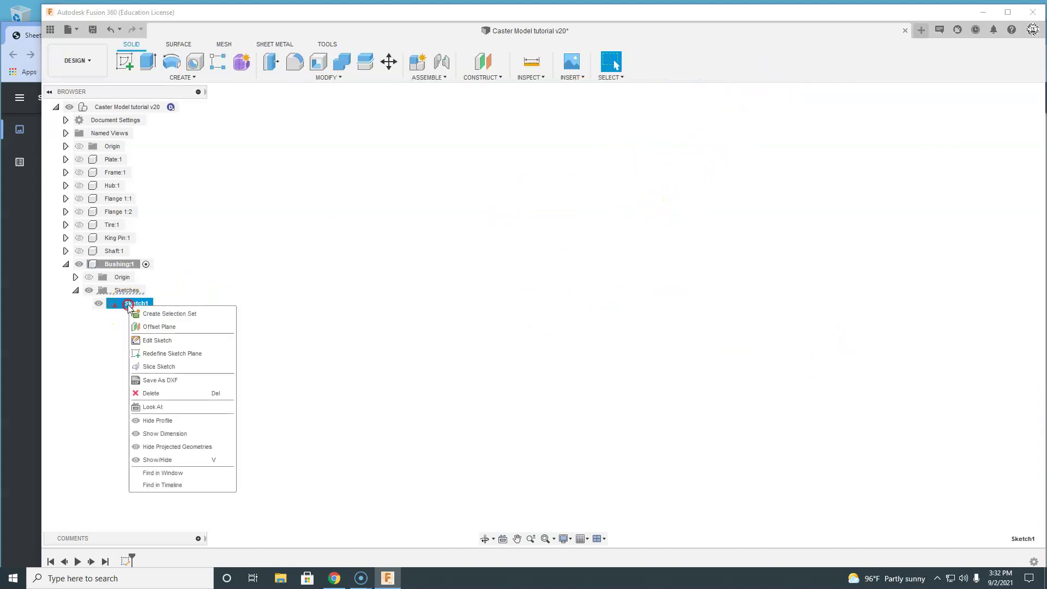
click(148, 393)
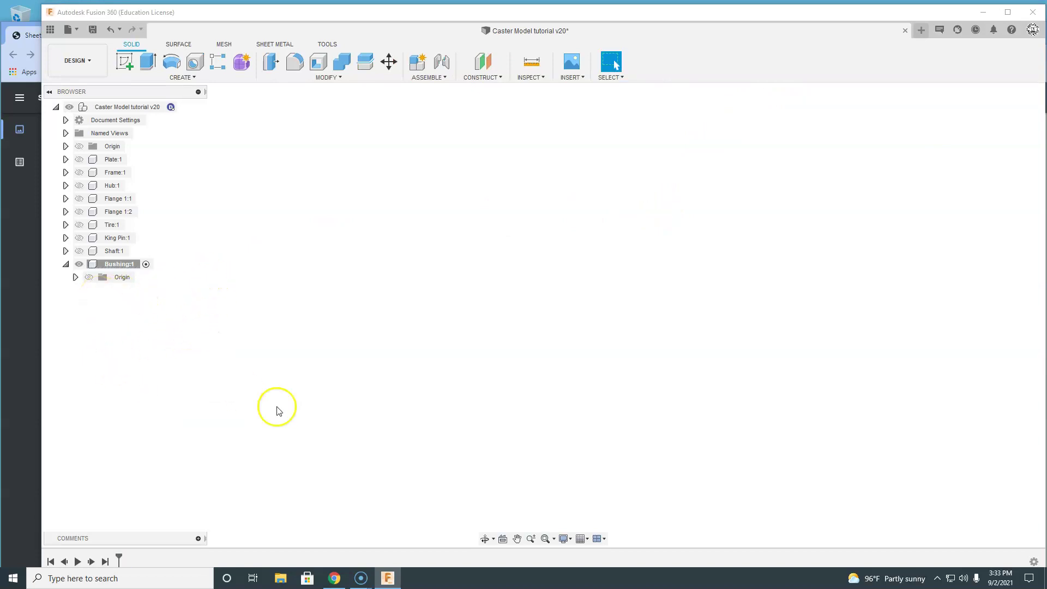
click(565, 539)
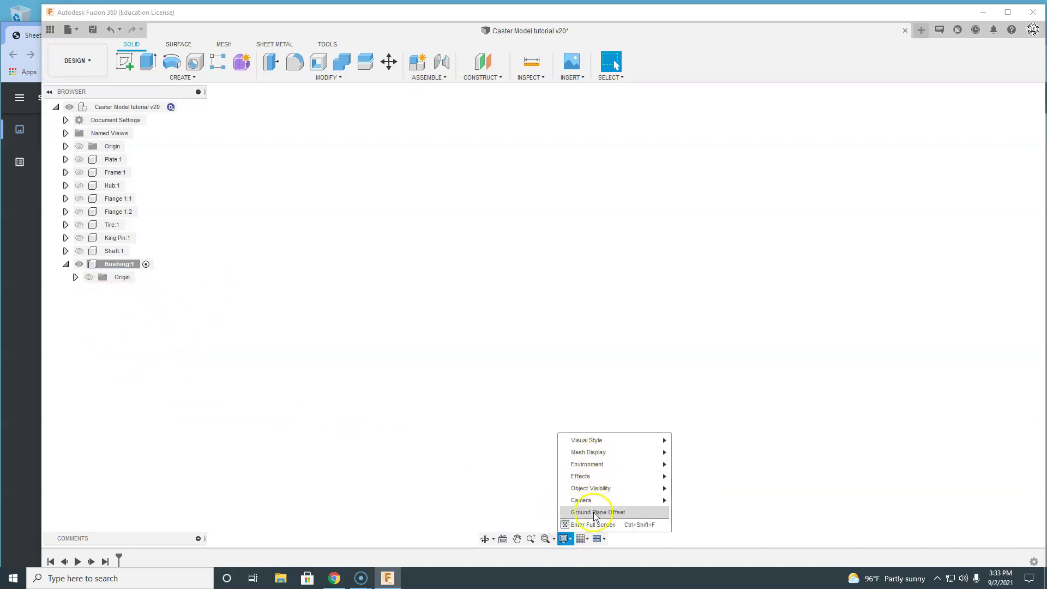
click(745, 314)
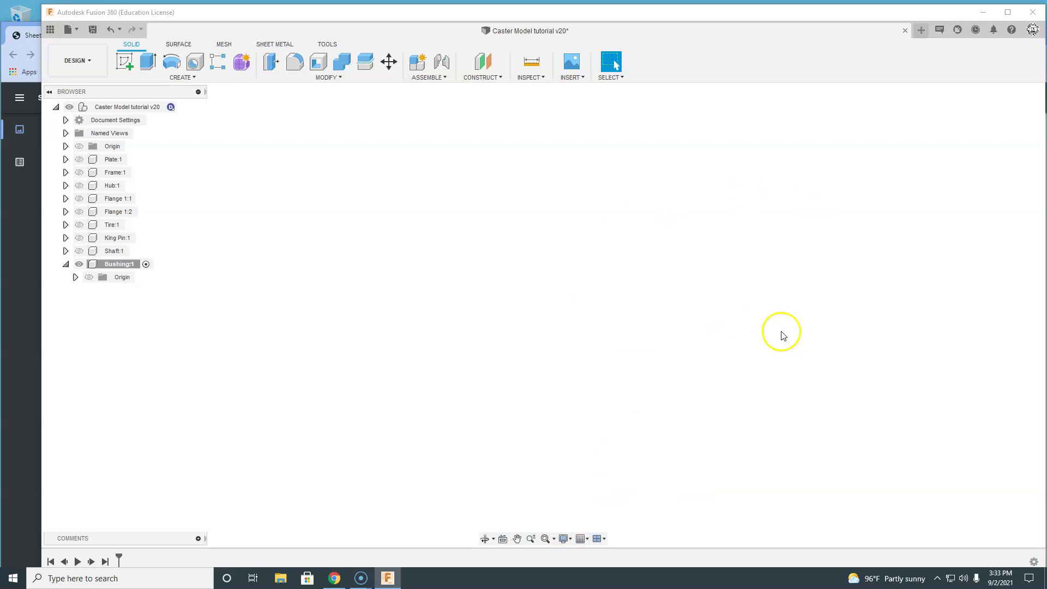
click(209, 204)
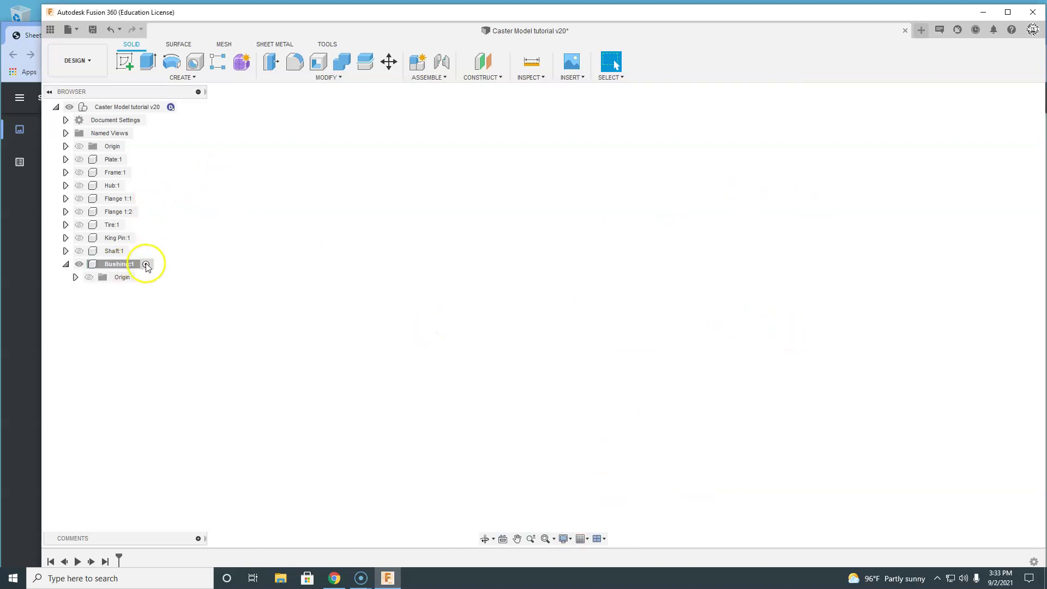
click(125, 62)
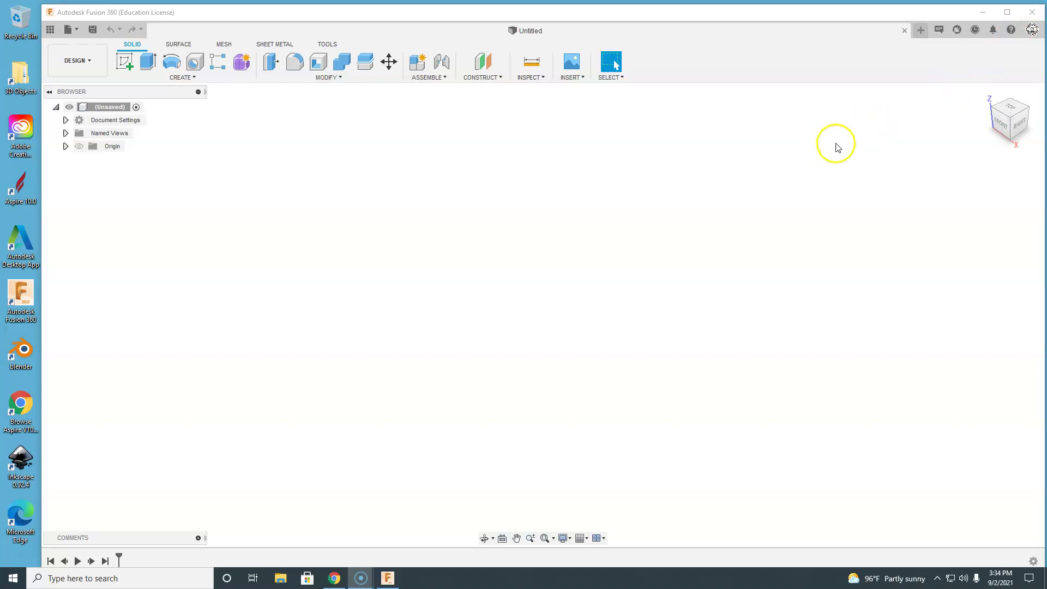
- Open the Caster Model tutorial design from the Caster Project DMC folder
click(50, 30)
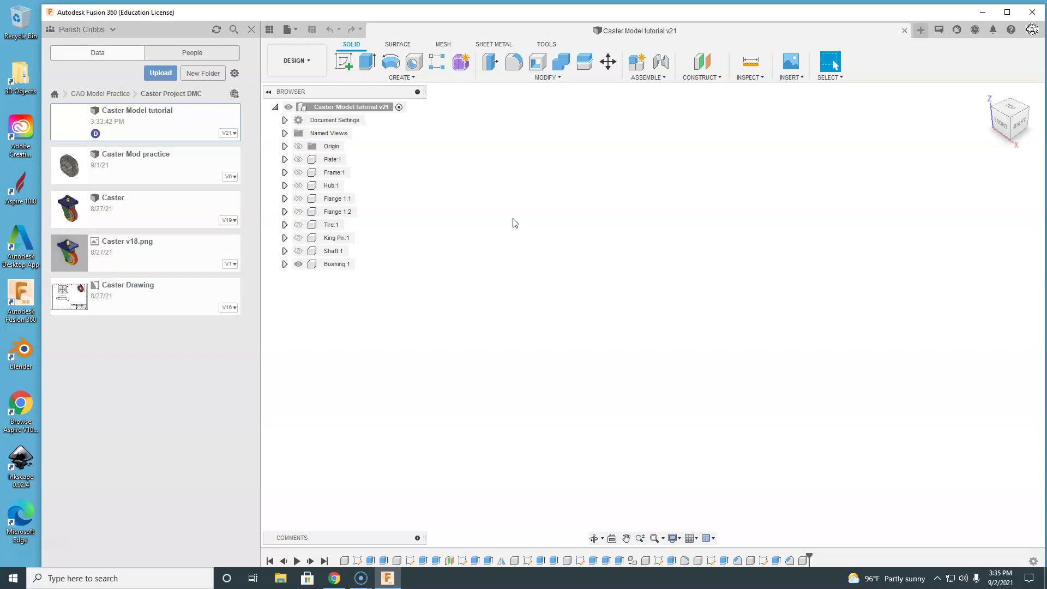
click(269, 29)
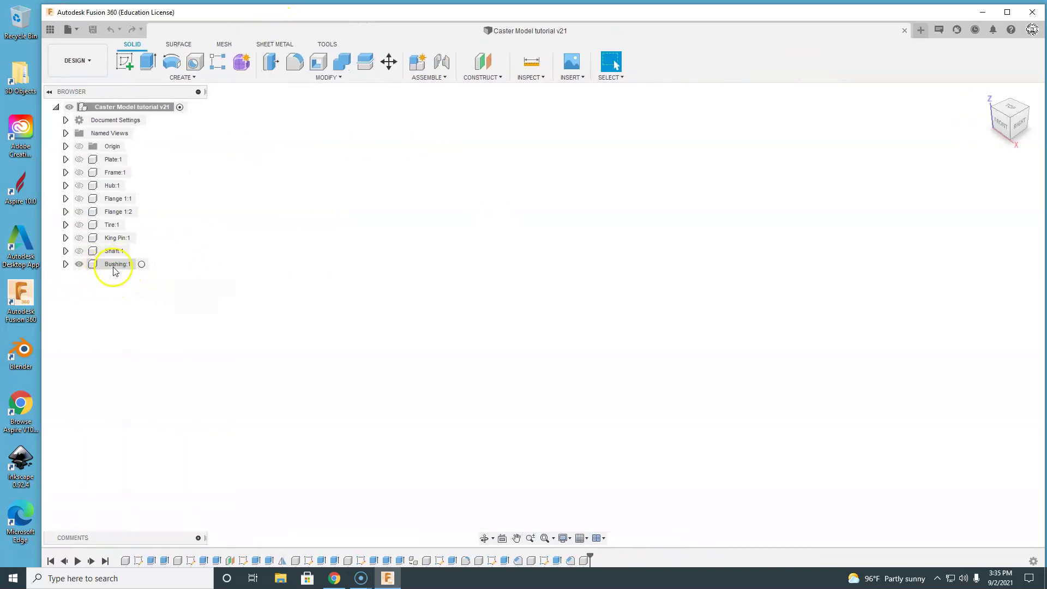
- Activate the Bushing component and start a sketch on its front plane
click(142, 264)
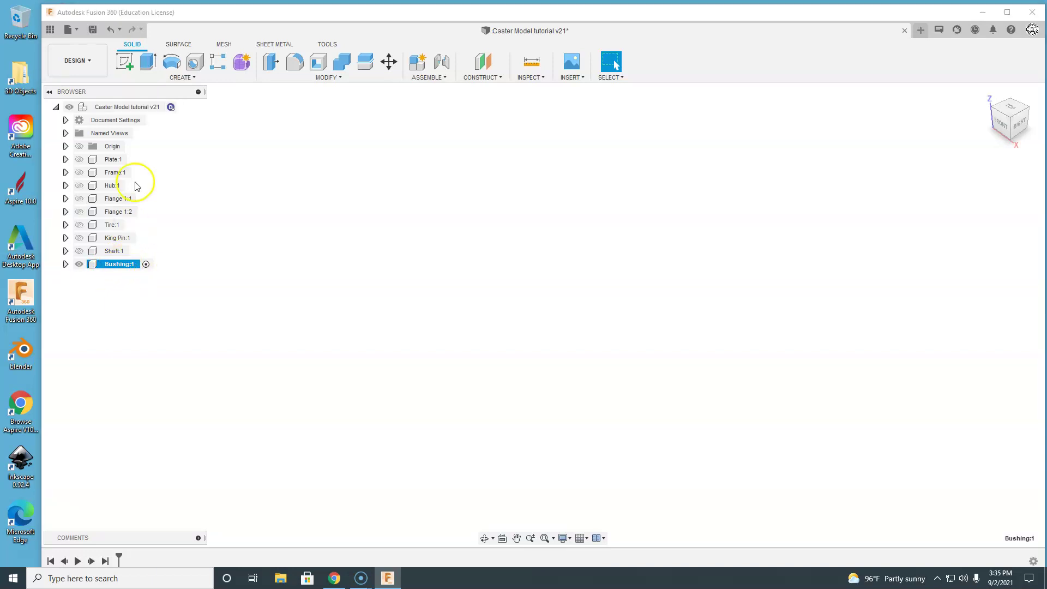
click(125, 65)
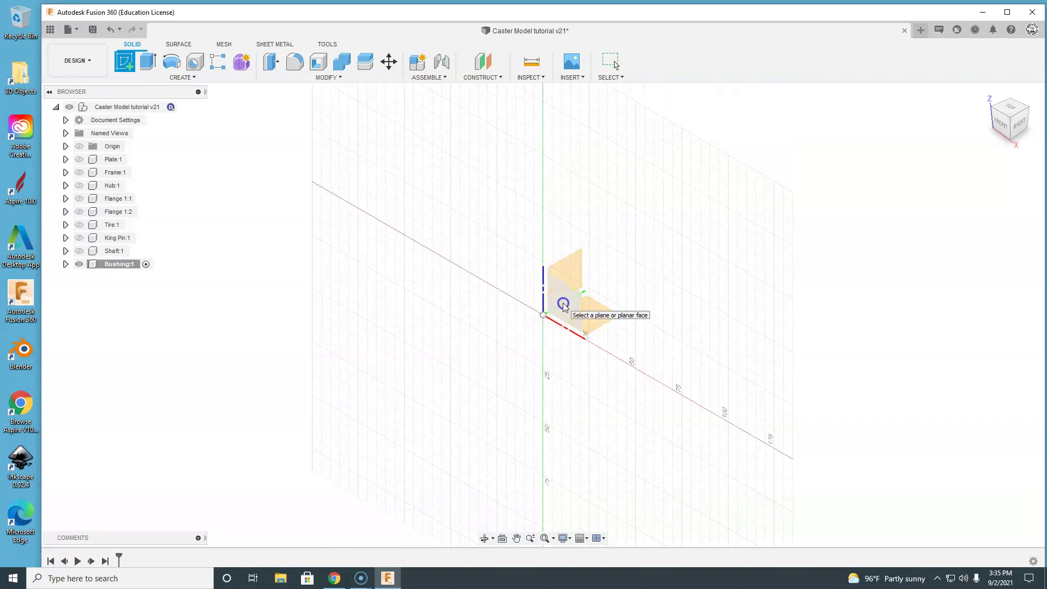
click(563, 304)
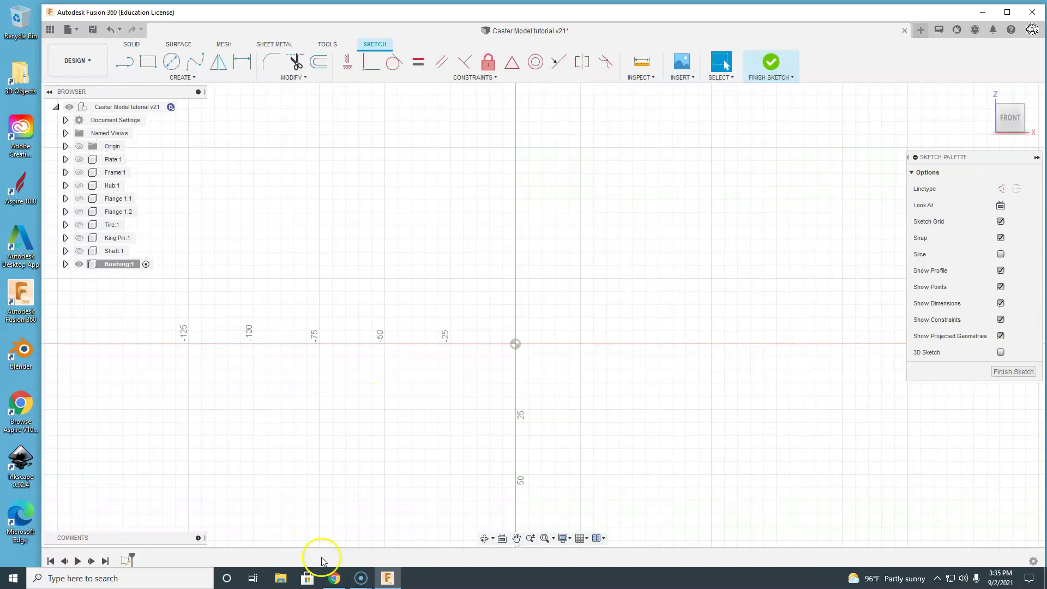
- Check the bushing's diameters on sheet 9 of the PDF drawing and draw an 18 mm diameter circle at the sketch origin
click(333, 579)
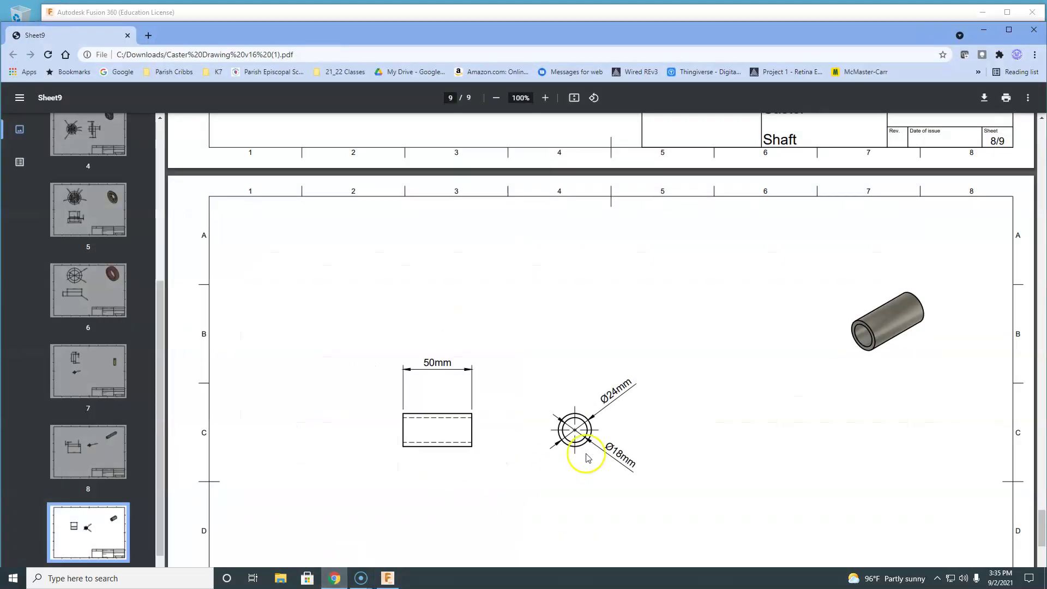
click(345, 18)
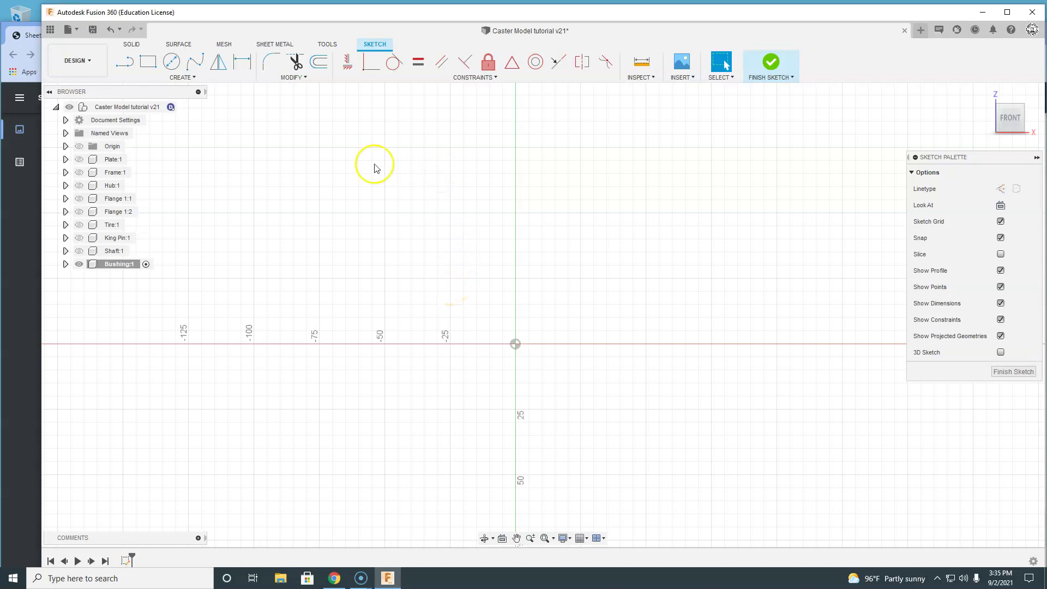
click(171, 62)
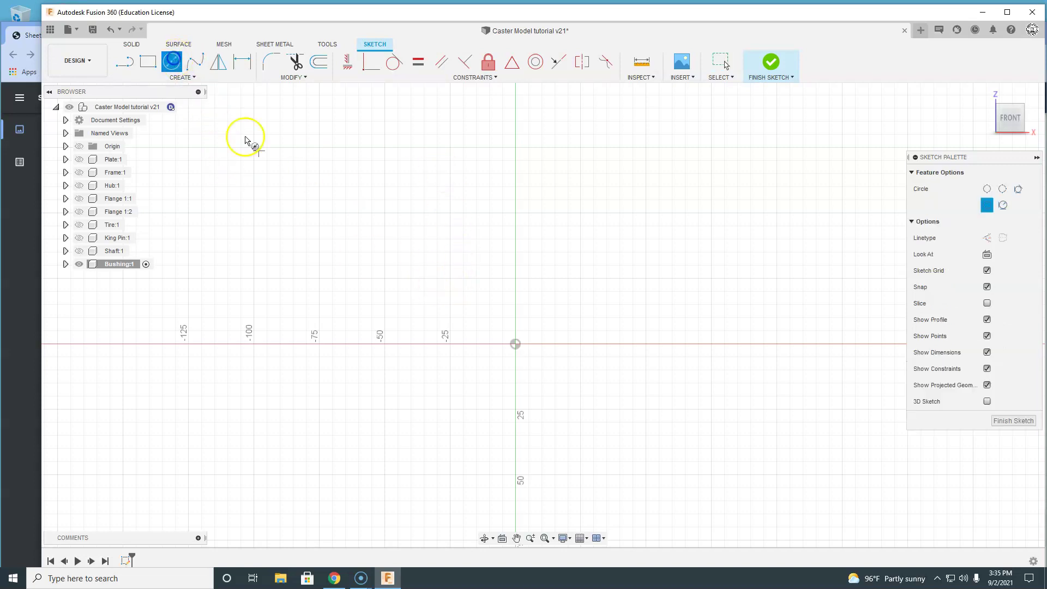
click(515, 344)
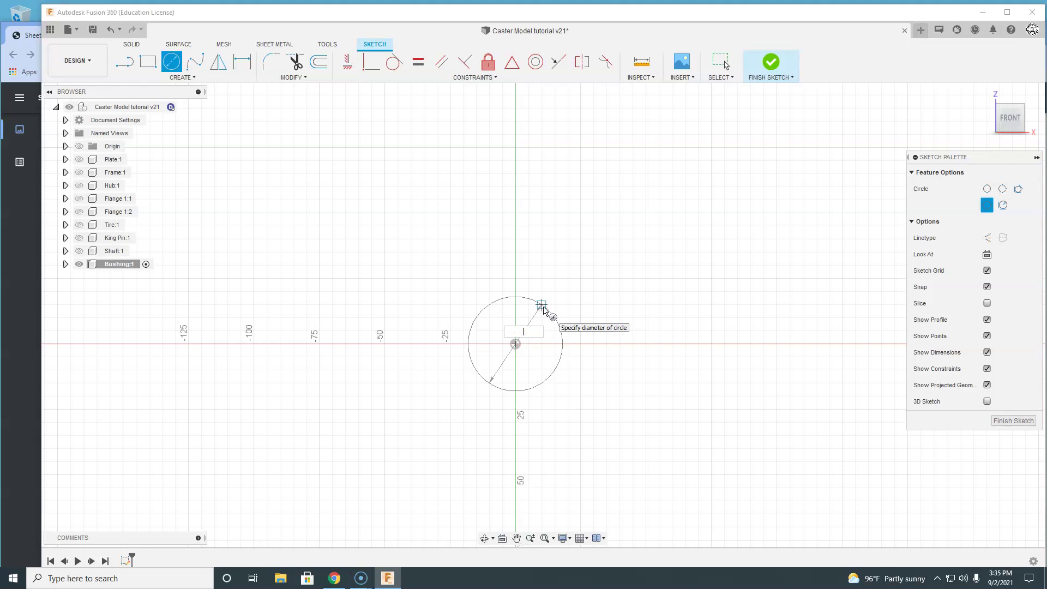
key(Tab)
key(Return)
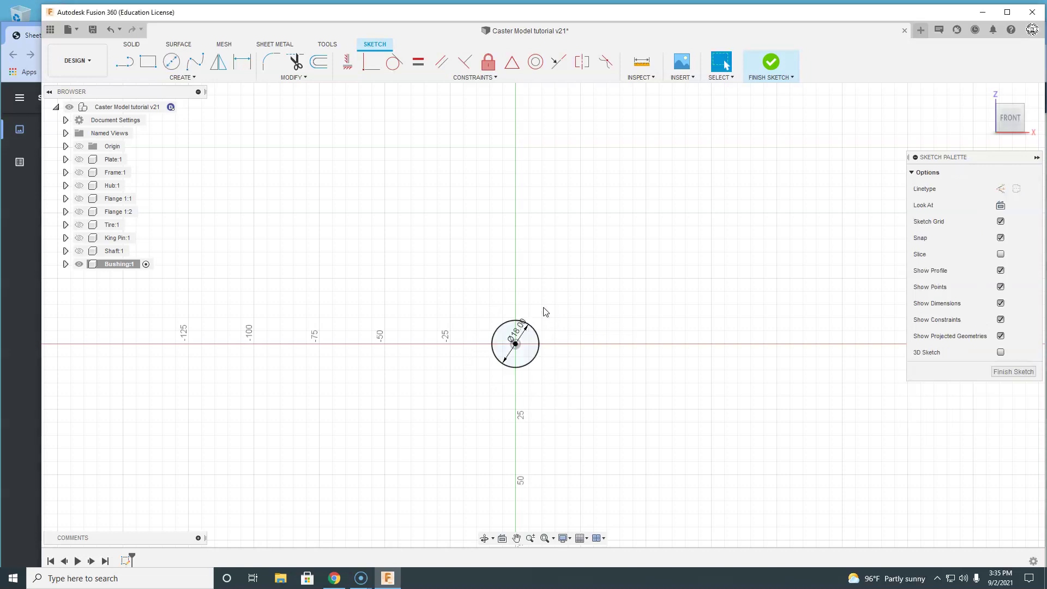
- Draw a 24 mm diameter circle concentric with the 18 mm circle at the sketch origin
key(c)
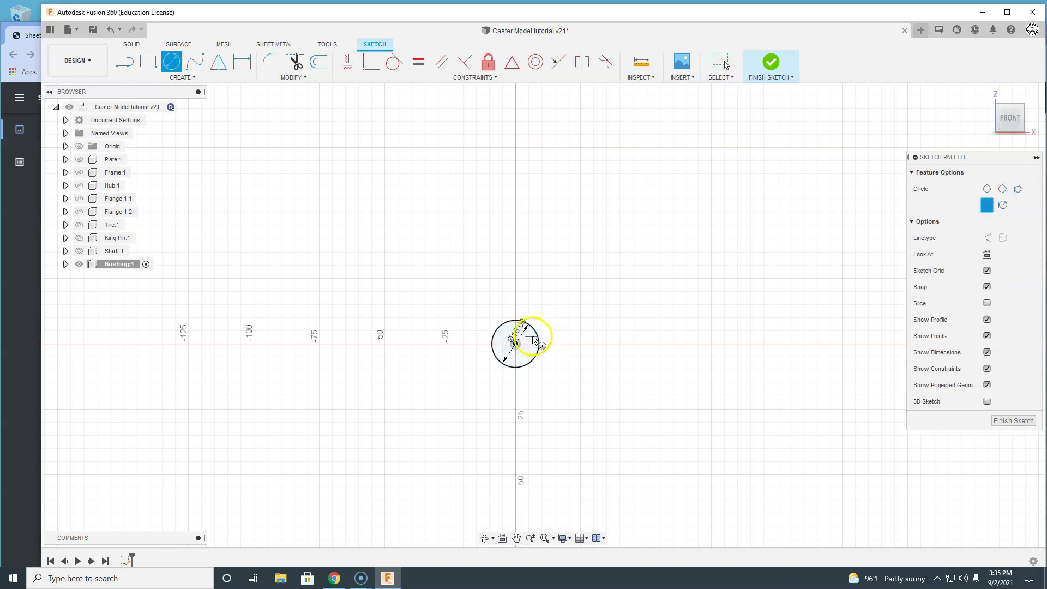
click(515, 343)
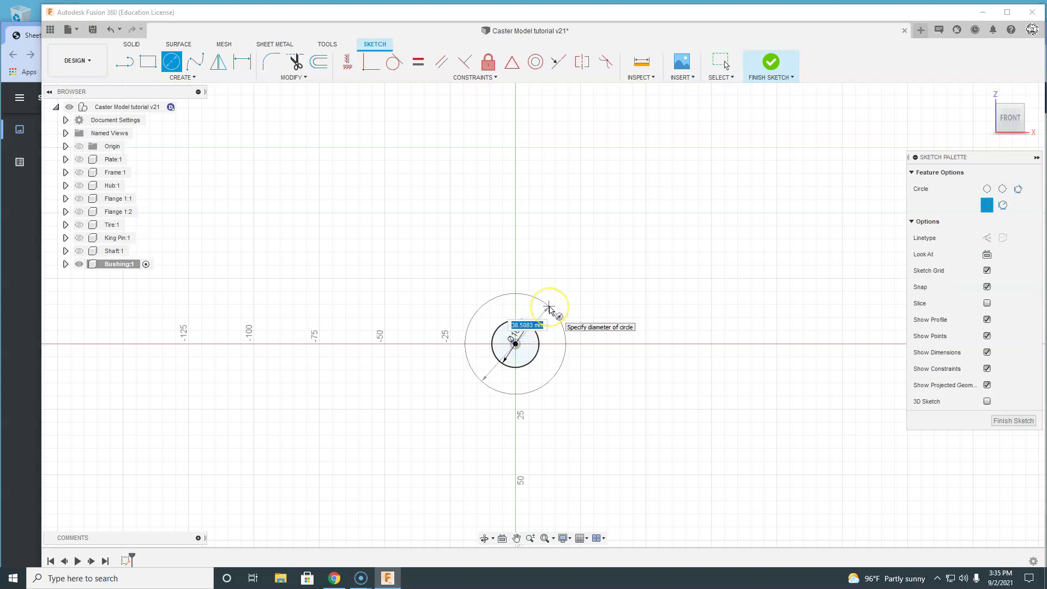
key(Return)
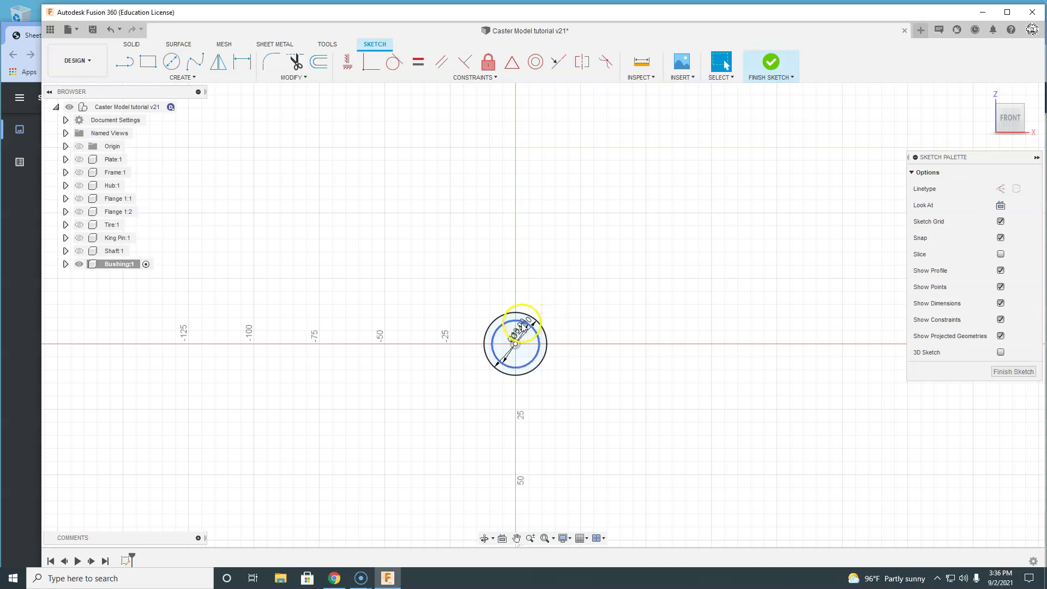
- Reposition both diameter dimensions outside the circles for legibility and finish the bushing sketch
click(538, 337)
scroll(532, 339, up, 5)
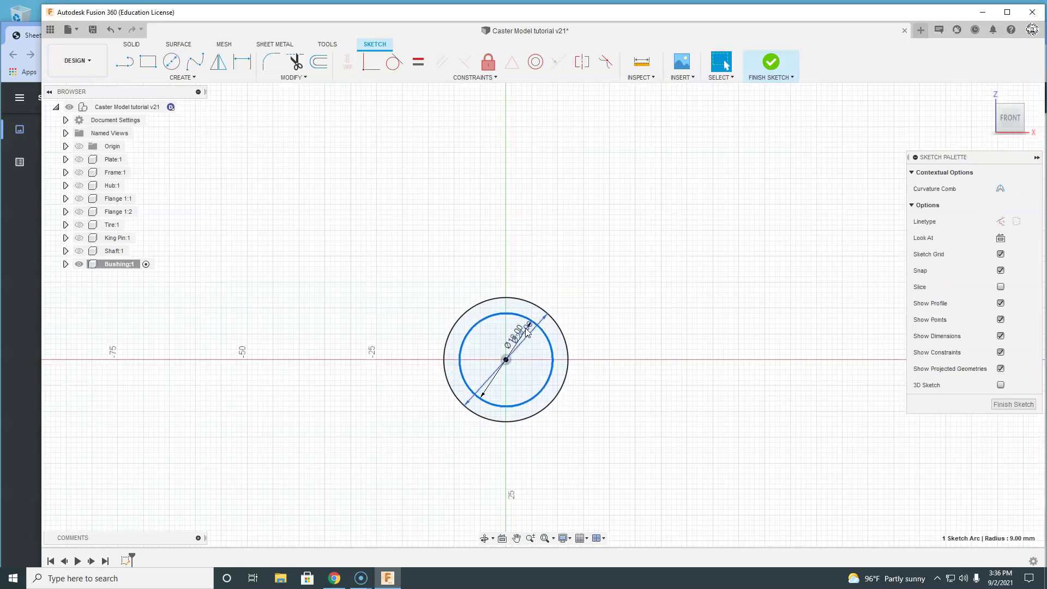
click(627, 312)
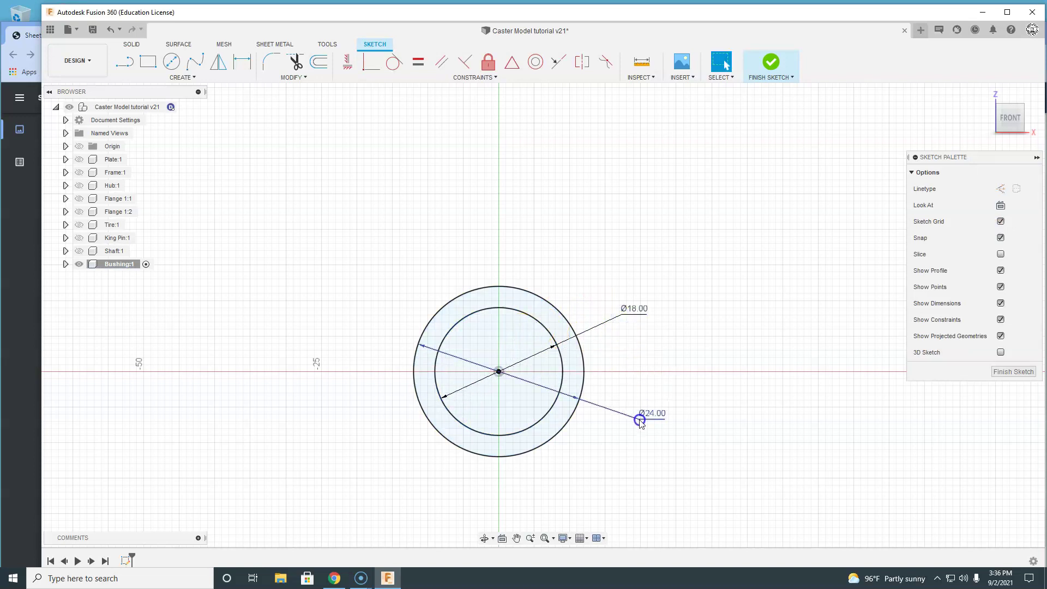
click(643, 416)
scroll(540, 375, down, 3)
scroll(538, 374, down, 2)
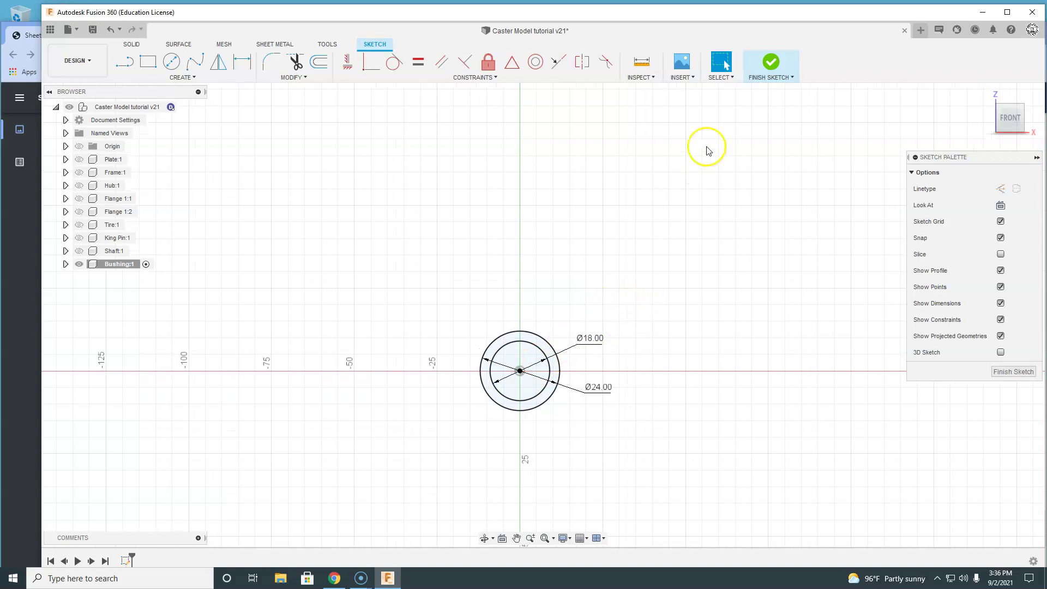
click(772, 64)
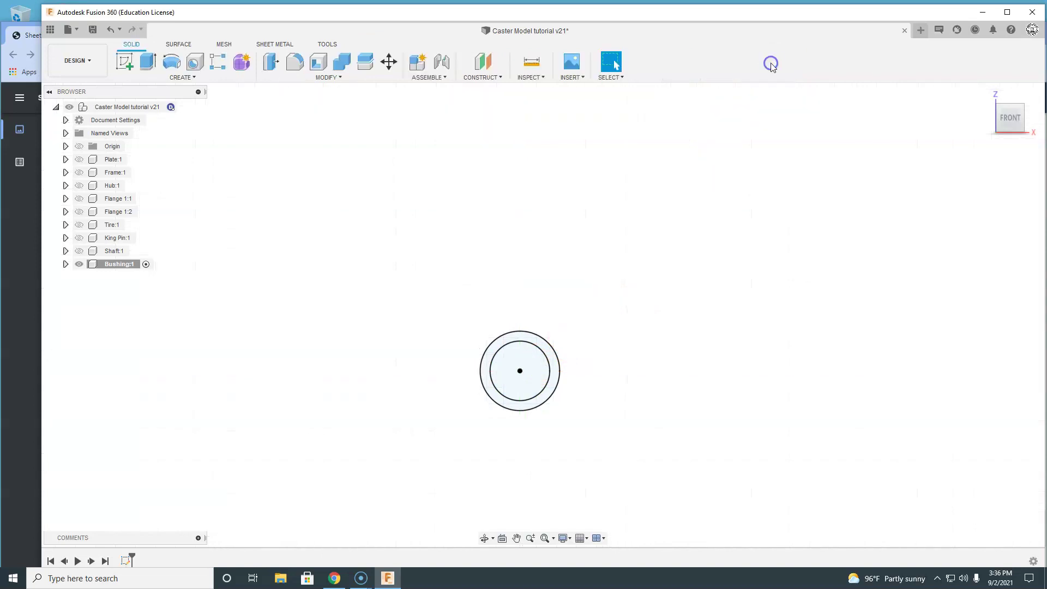
- Return to the home view and look up the bushing's length on sheet 9 of the PDF drawing
click(986, 94)
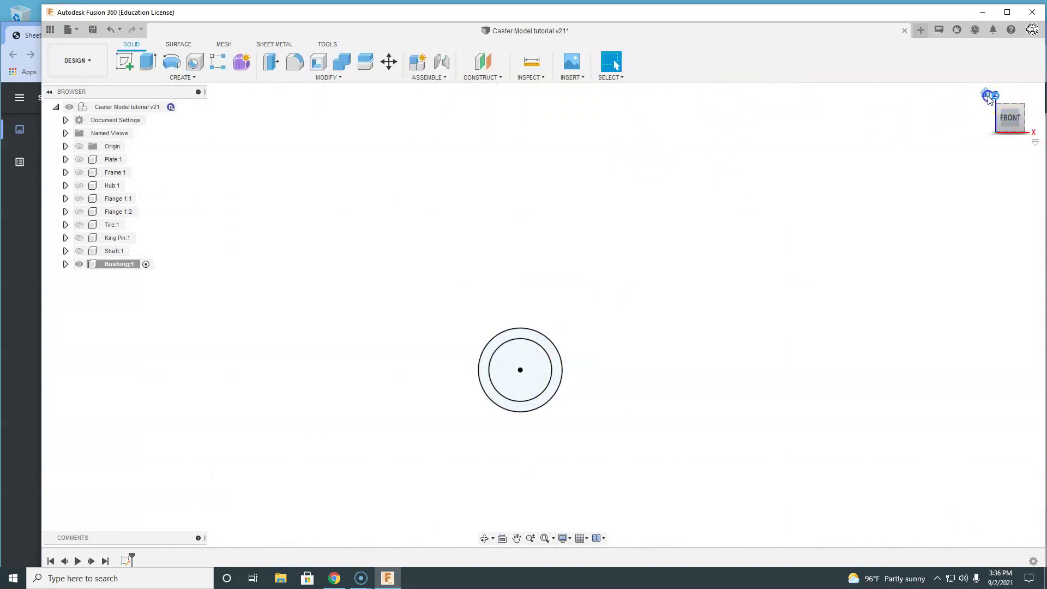
scroll(486, 323, down, 5)
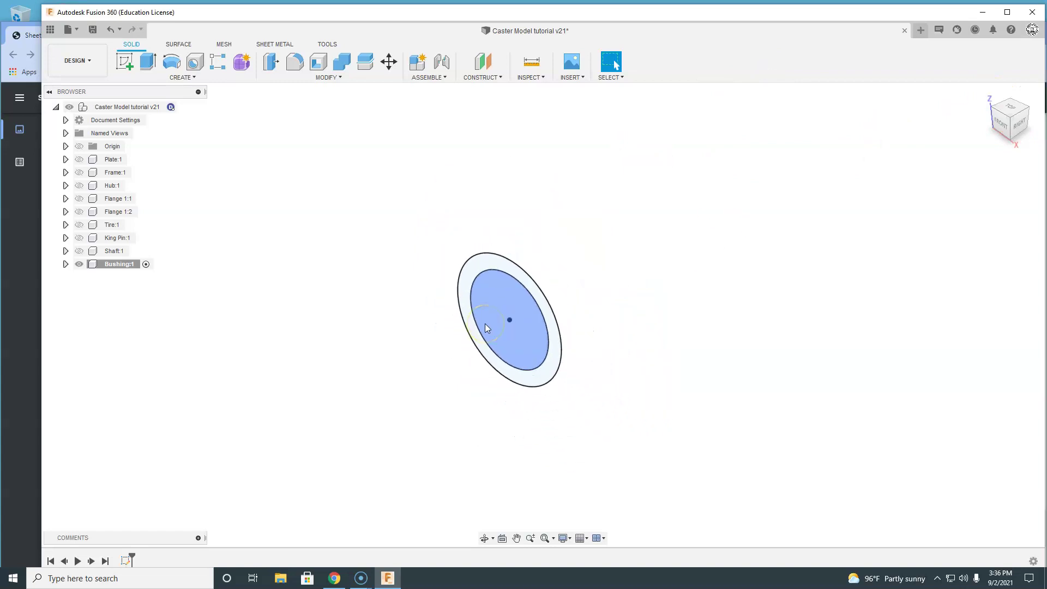
click(17, 236)
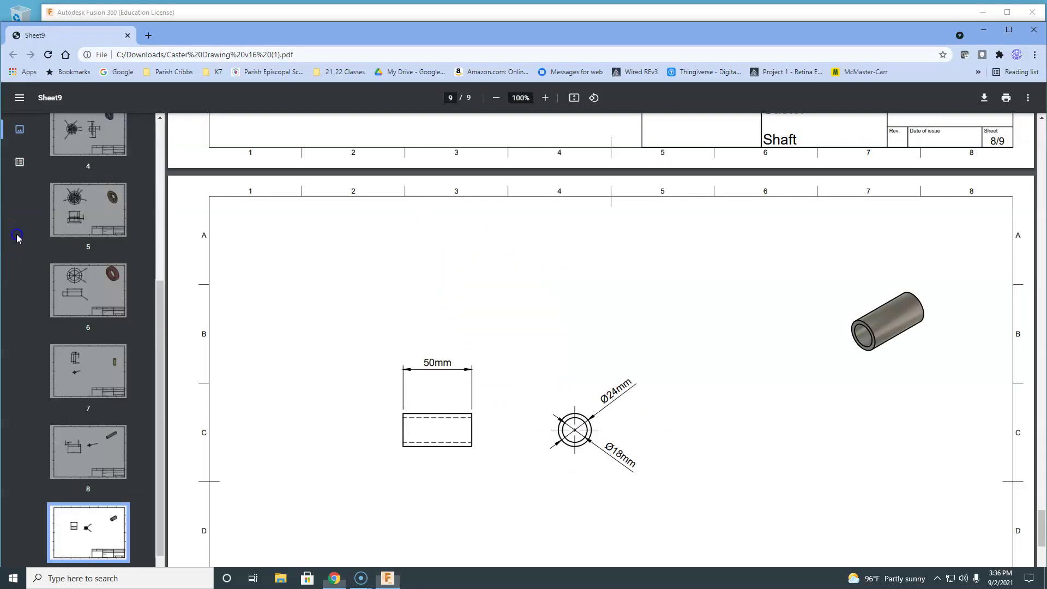
- Extrude the ring between the bushing's 18 mm and 24 mm circles by 50 mm as a new body
scroll(494, 374, down, 4)
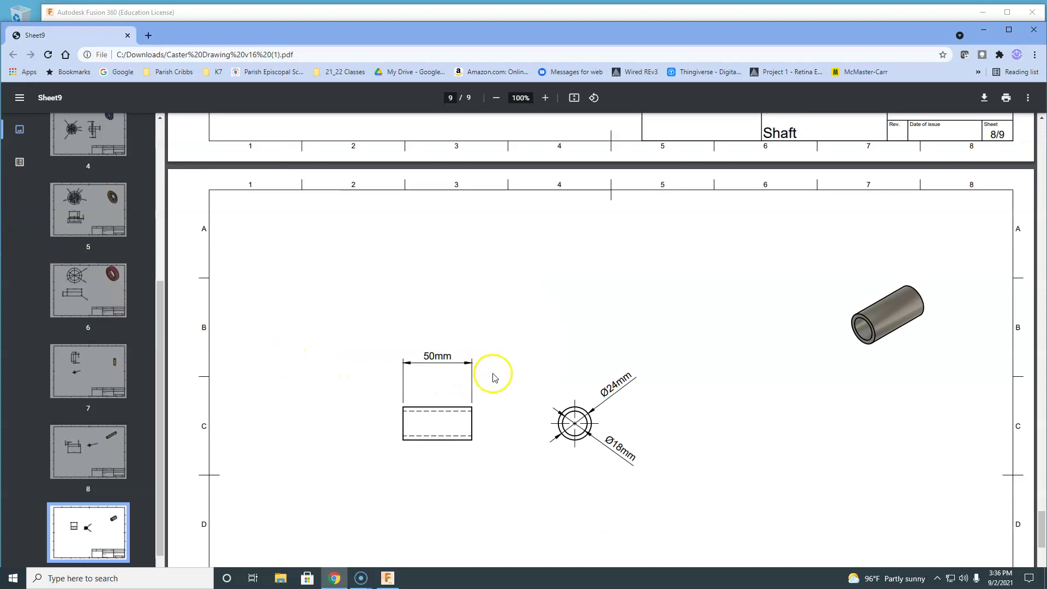
scroll(493, 377, up, 4)
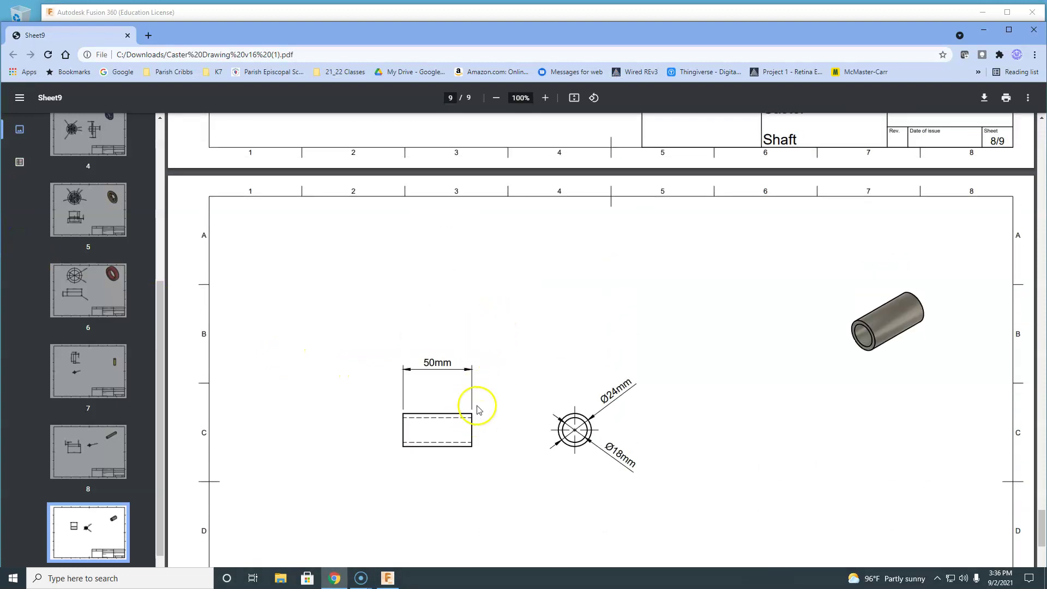
click(359, 21)
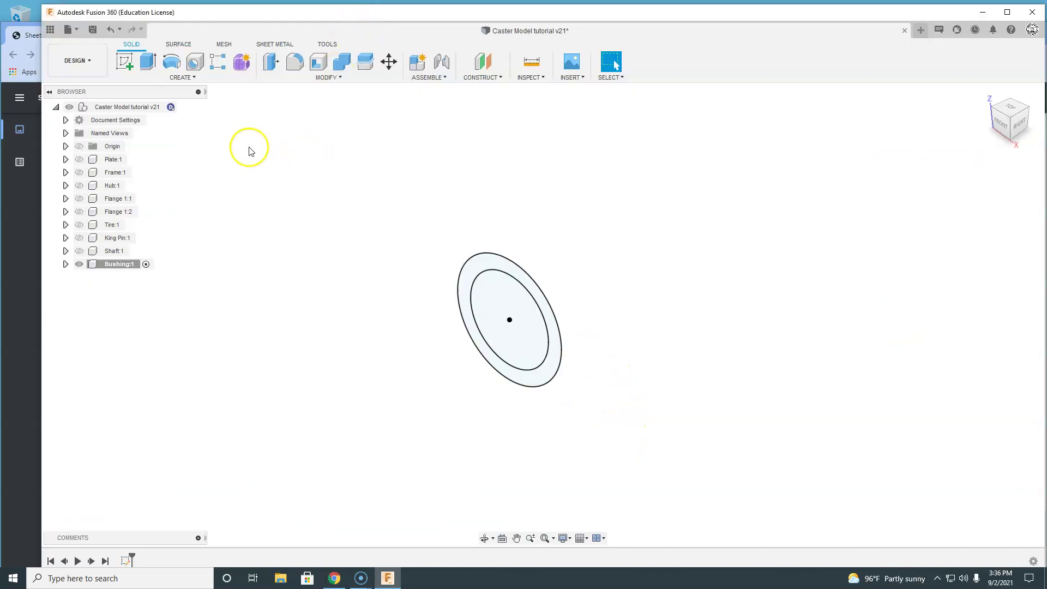
click(148, 64)
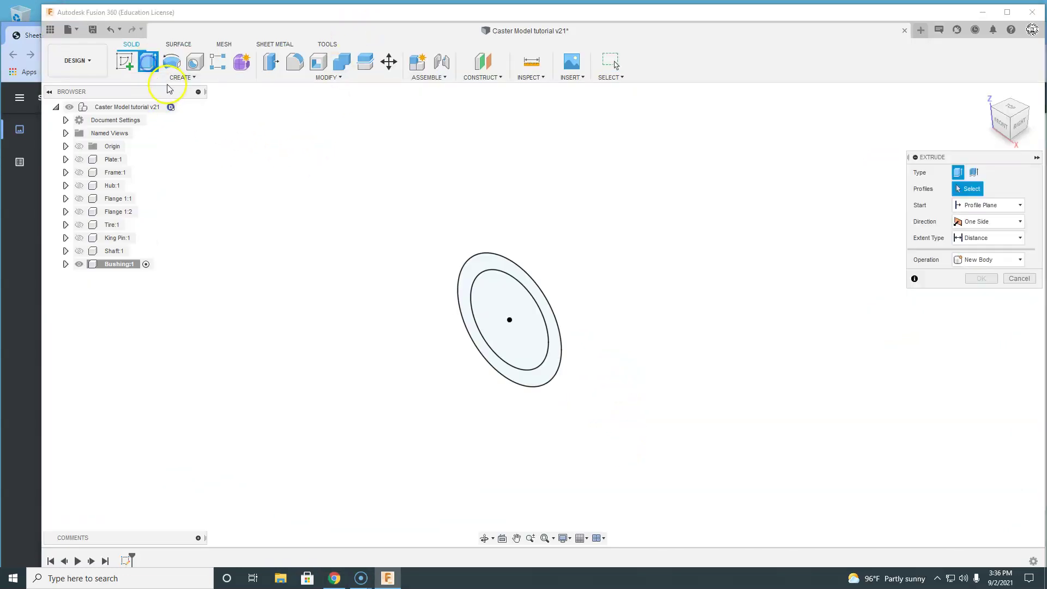
click(482, 270)
text(50)
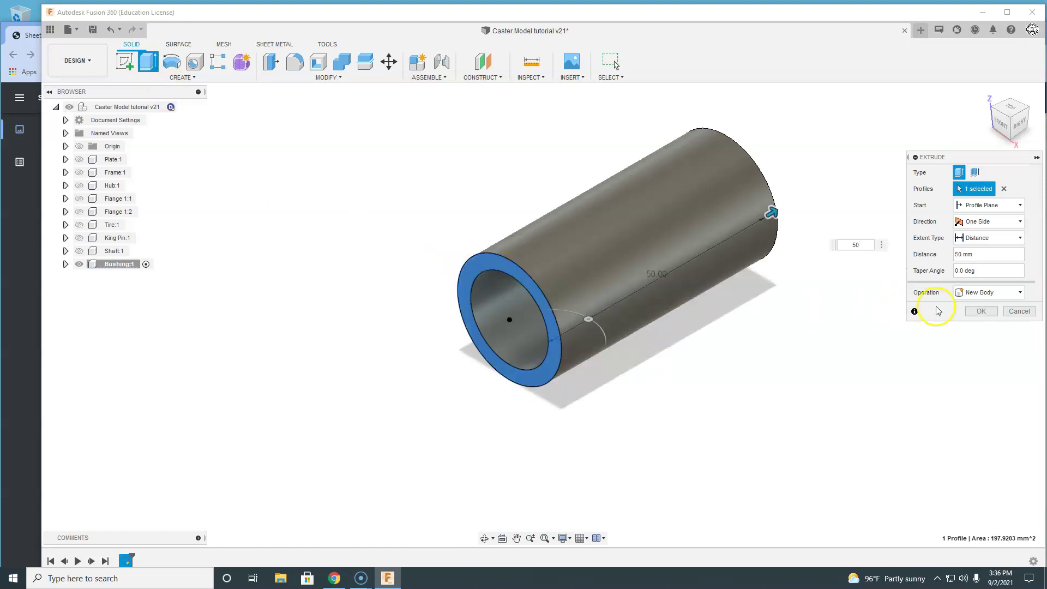
click(977, 314)
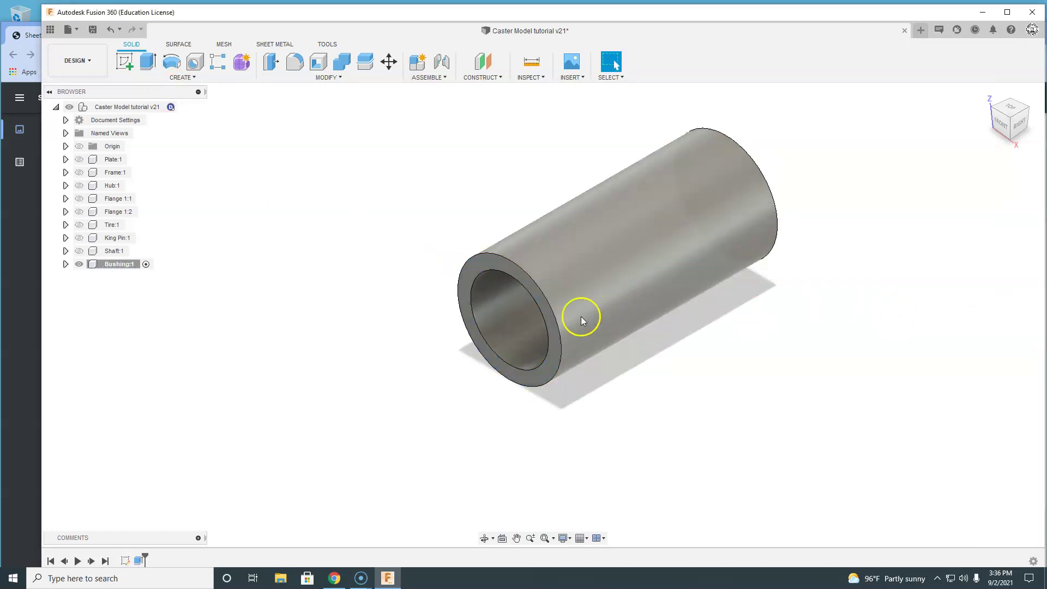
- Recheck the bushing against sheet 9 of the PDF drawing and activate the top-level Caster Model tutorial assembly
click(14, 307)
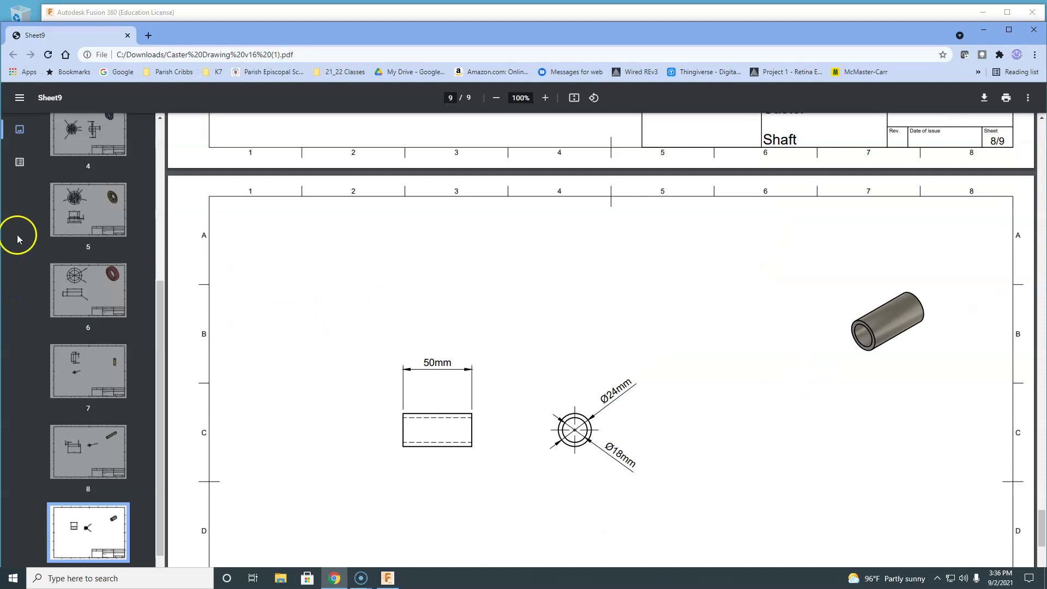
click(211, 13)
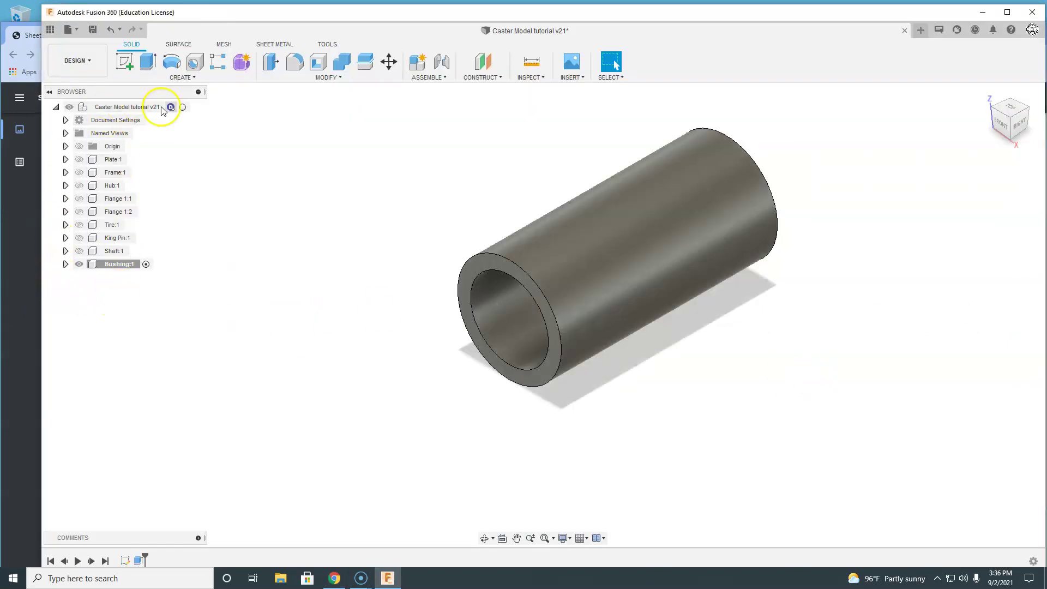
click(182, 107)
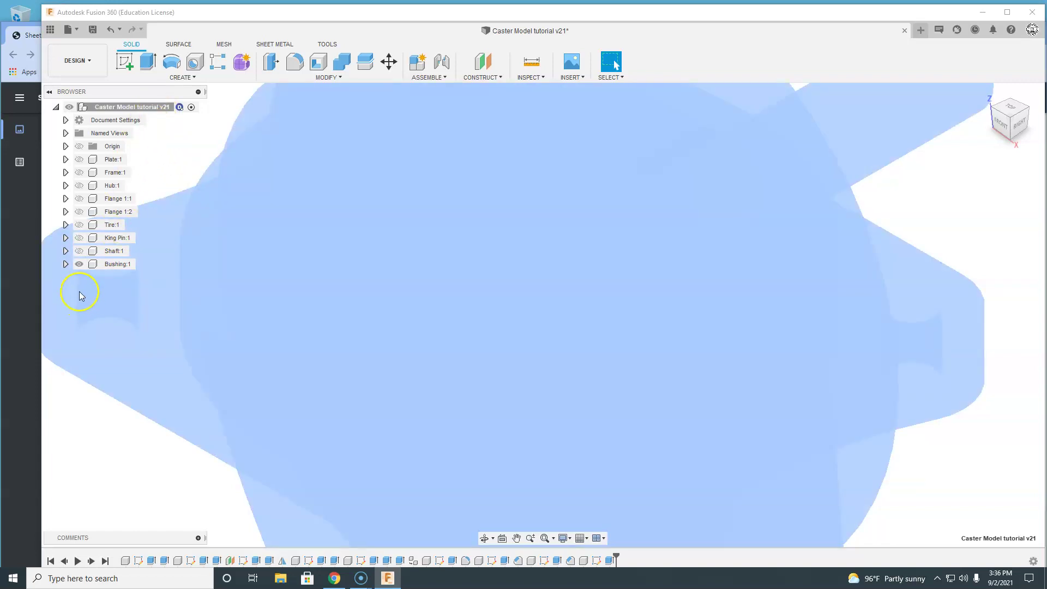
- Show the Shaft, King Pin, Tire, both Flanges, Hub, Frame and Plate components and inspect the whole caster from the side
click(80, 251)
click(79, 238)
click(79, 225)
click(79, 212)
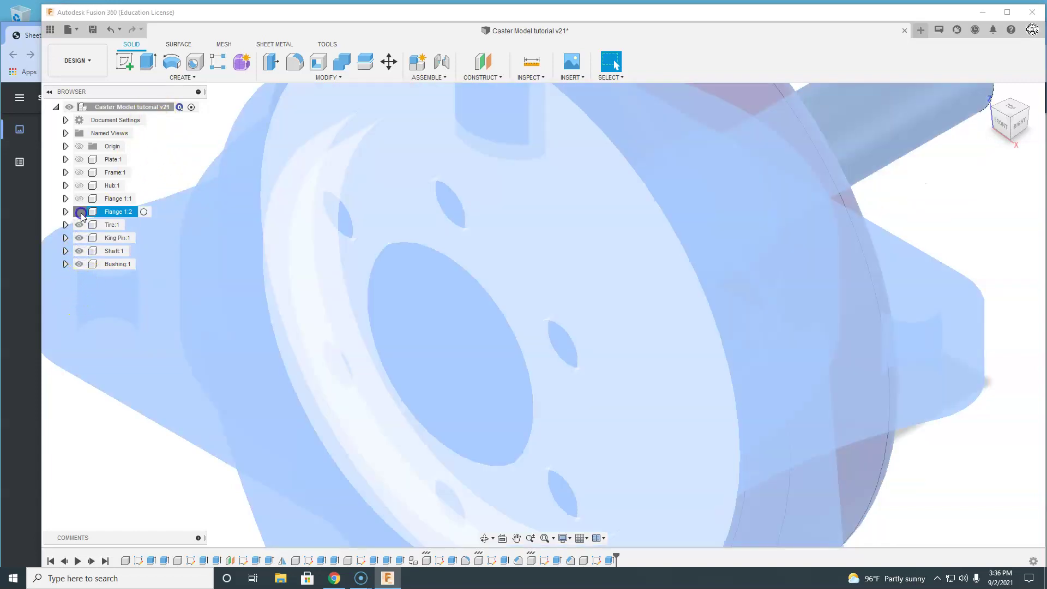
click(79, 199)
click(79, 186)
click(79, 173)
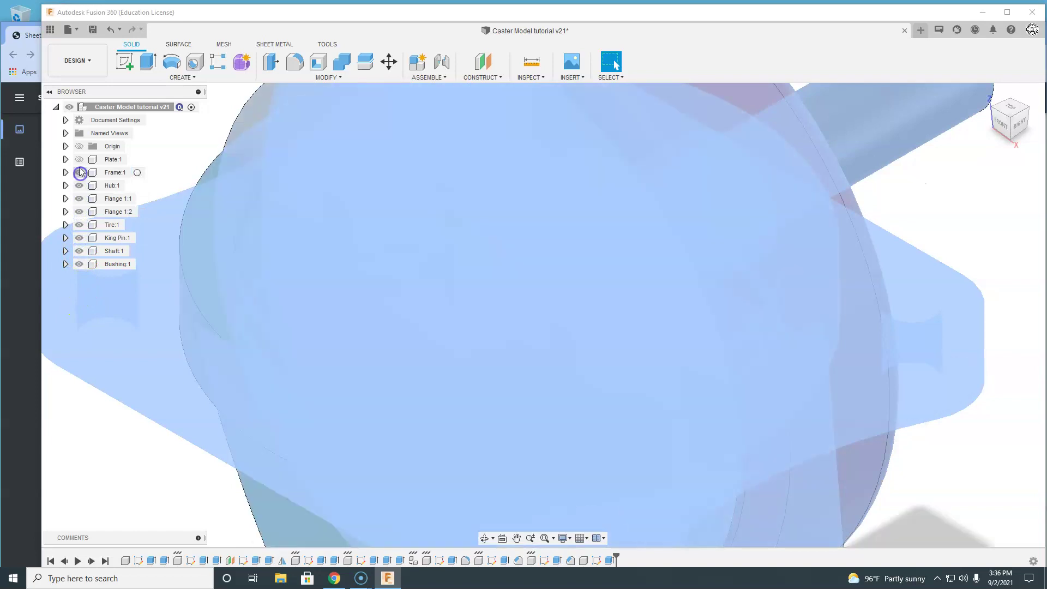
click(79, 159)
scroll(453, 259, up, 5)
scroll(466, 259, down, 5)
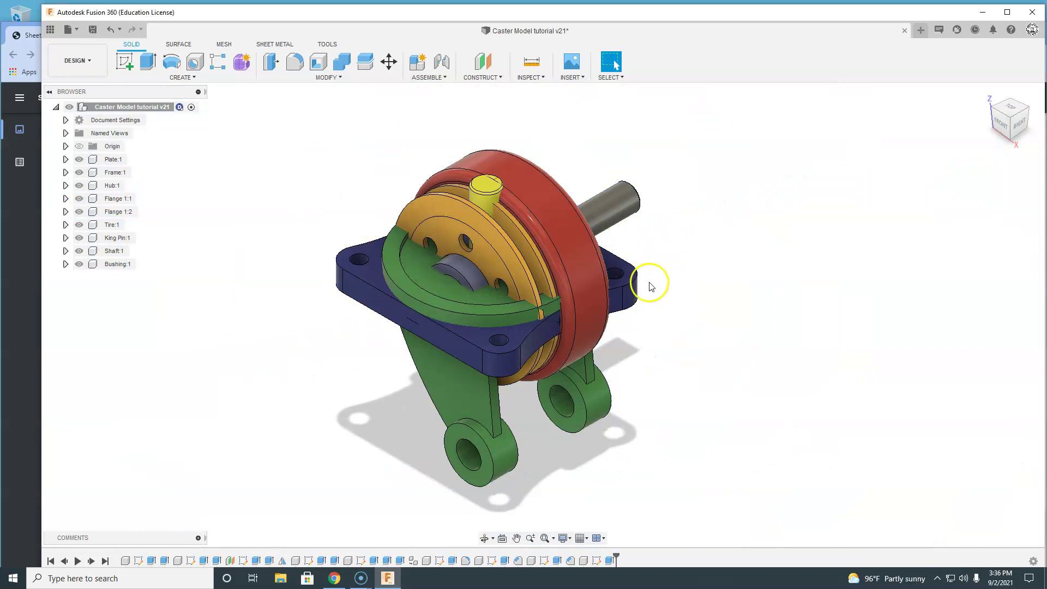
middle_drag(664, 325, 633, 300)
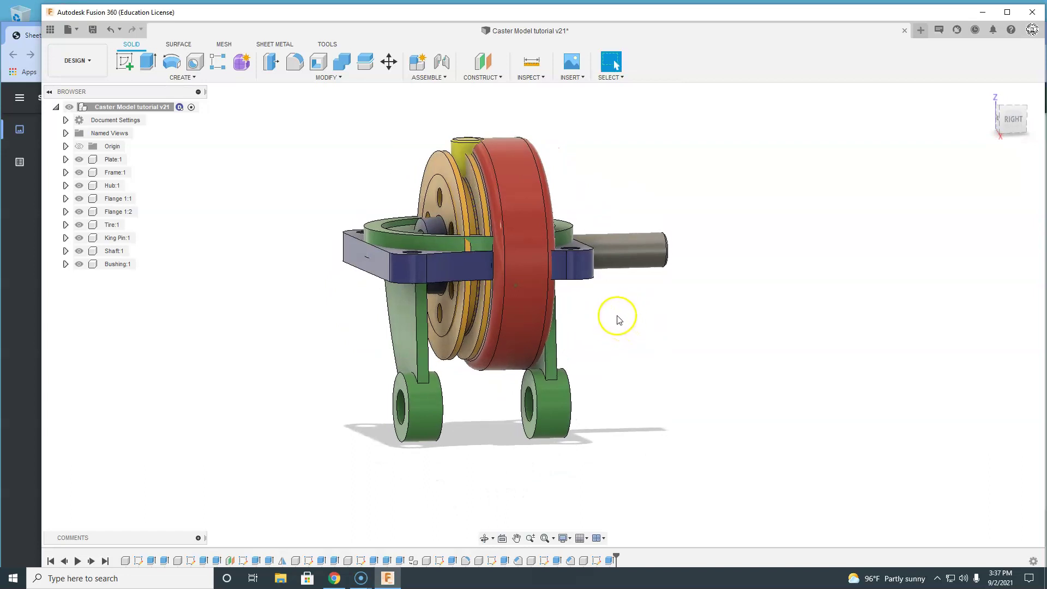